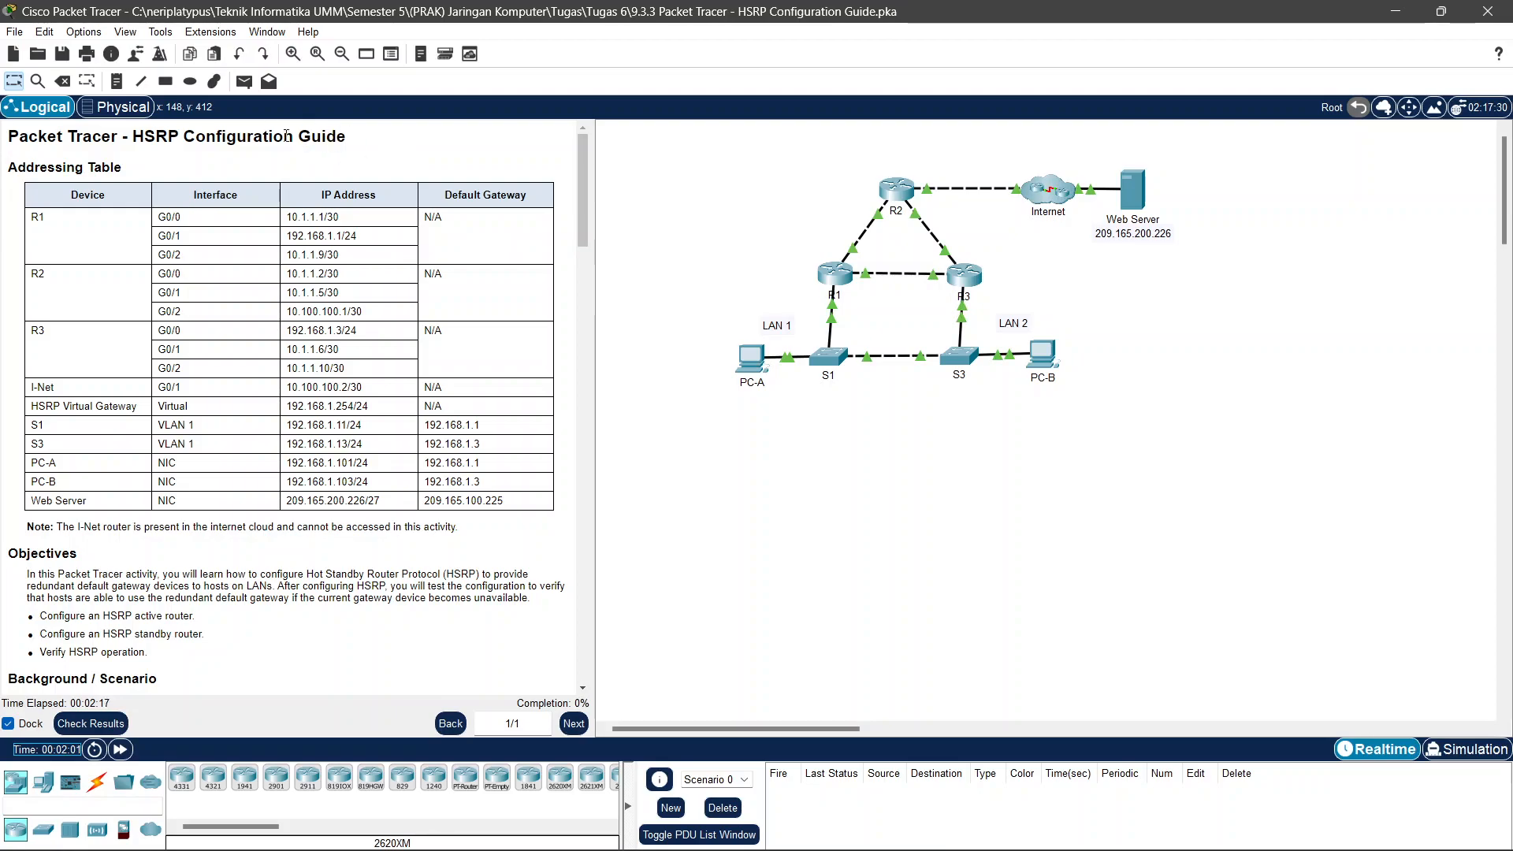
# Examine the addressing table in the activity instructions, especially the HSRP Virtual Gateway row and its virtual IP address.
pyautogui.scroll(-5, 197, 300)
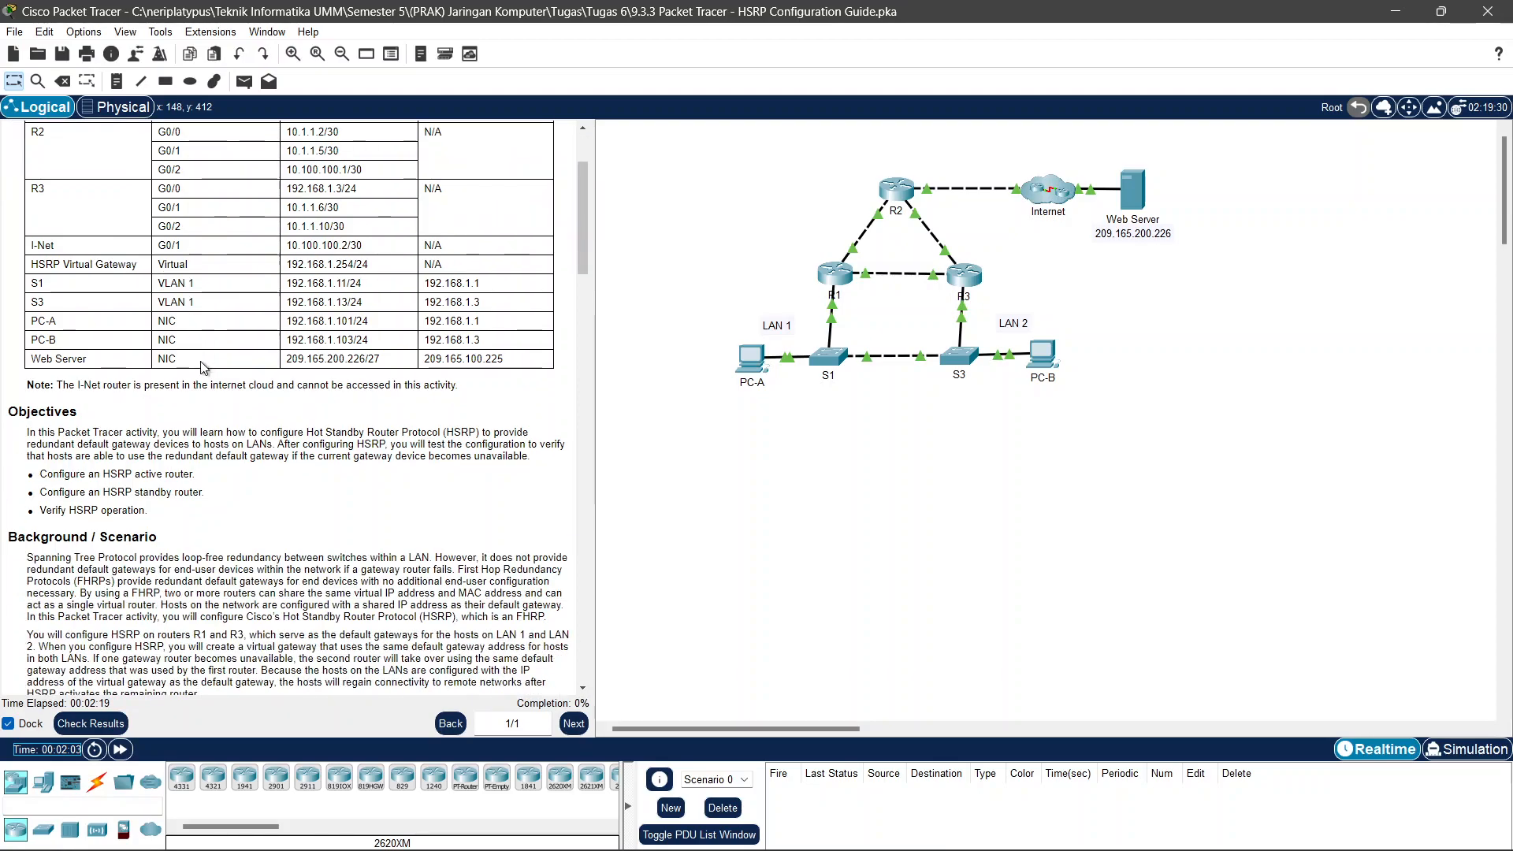
pyautogui.moveTo(583, 299); pyautogui.dragTo(588, 135)
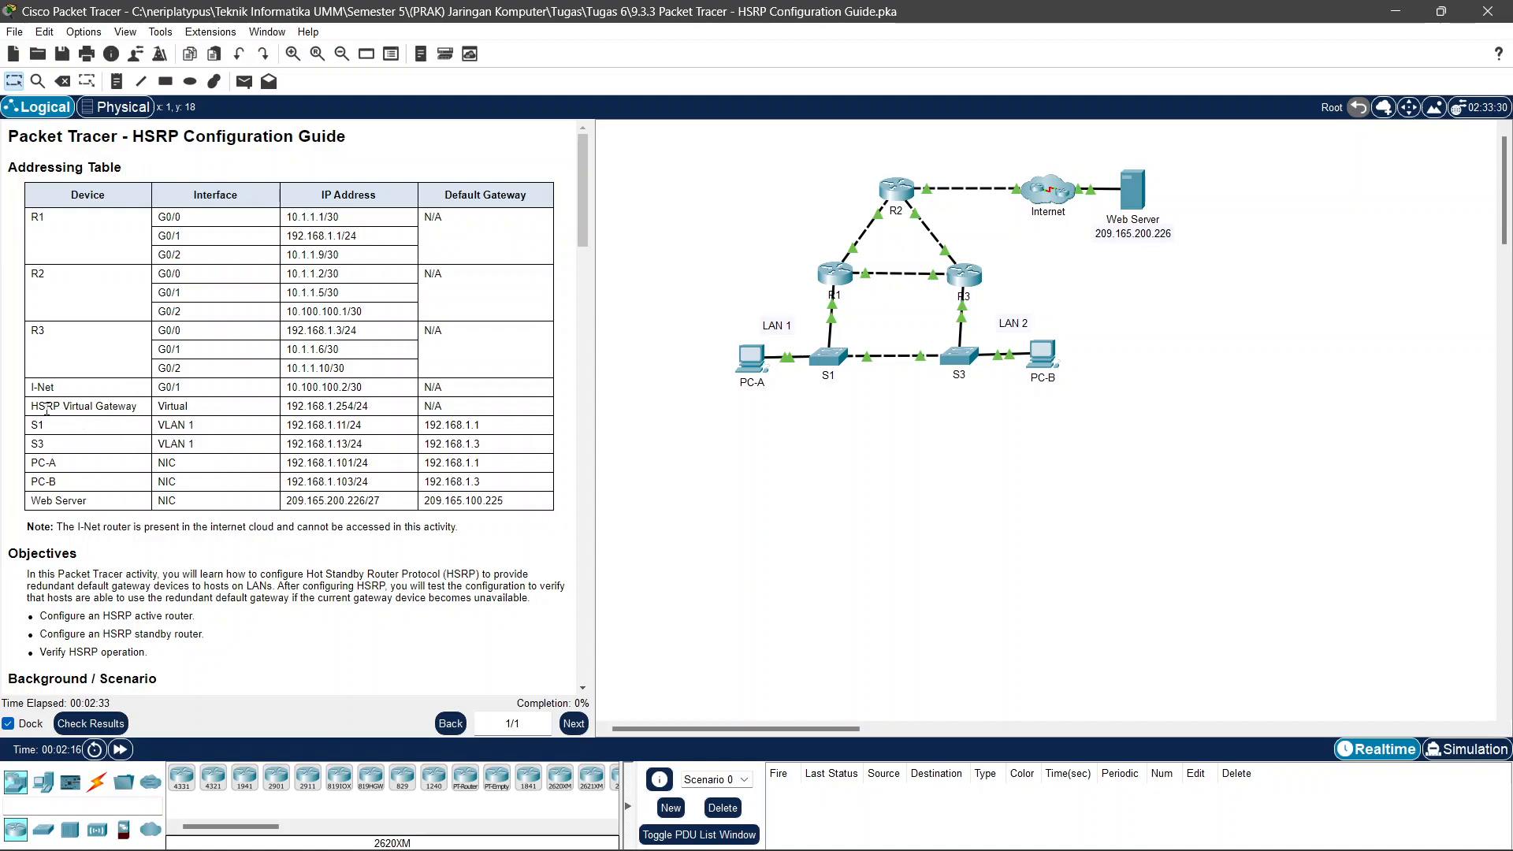
pyautogui.moveTo(34, 408); pyautogui.dragTo(148, 407)
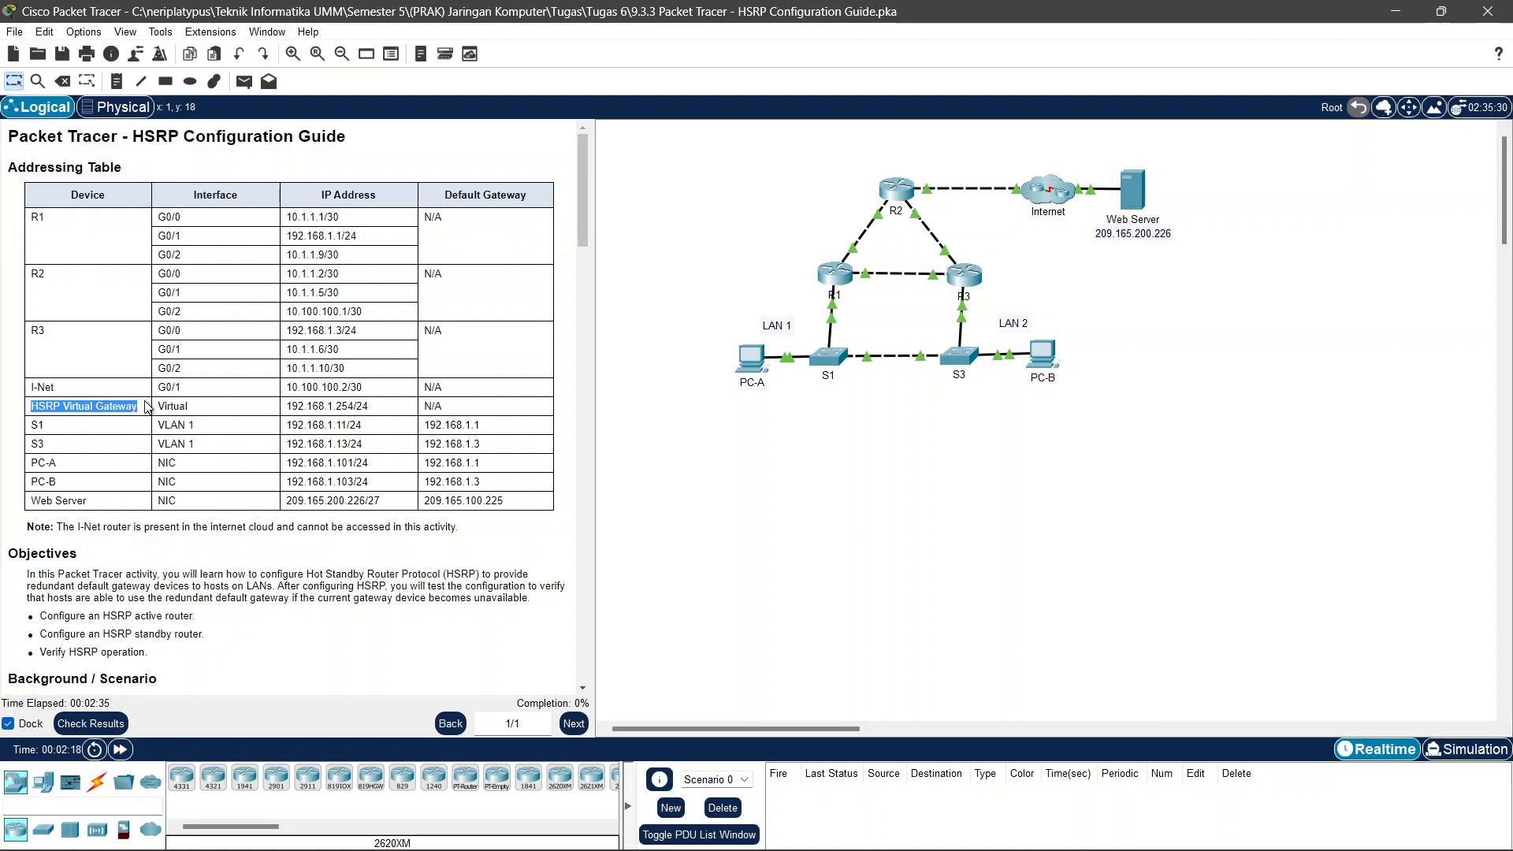
pyautogui.click(40, 409)
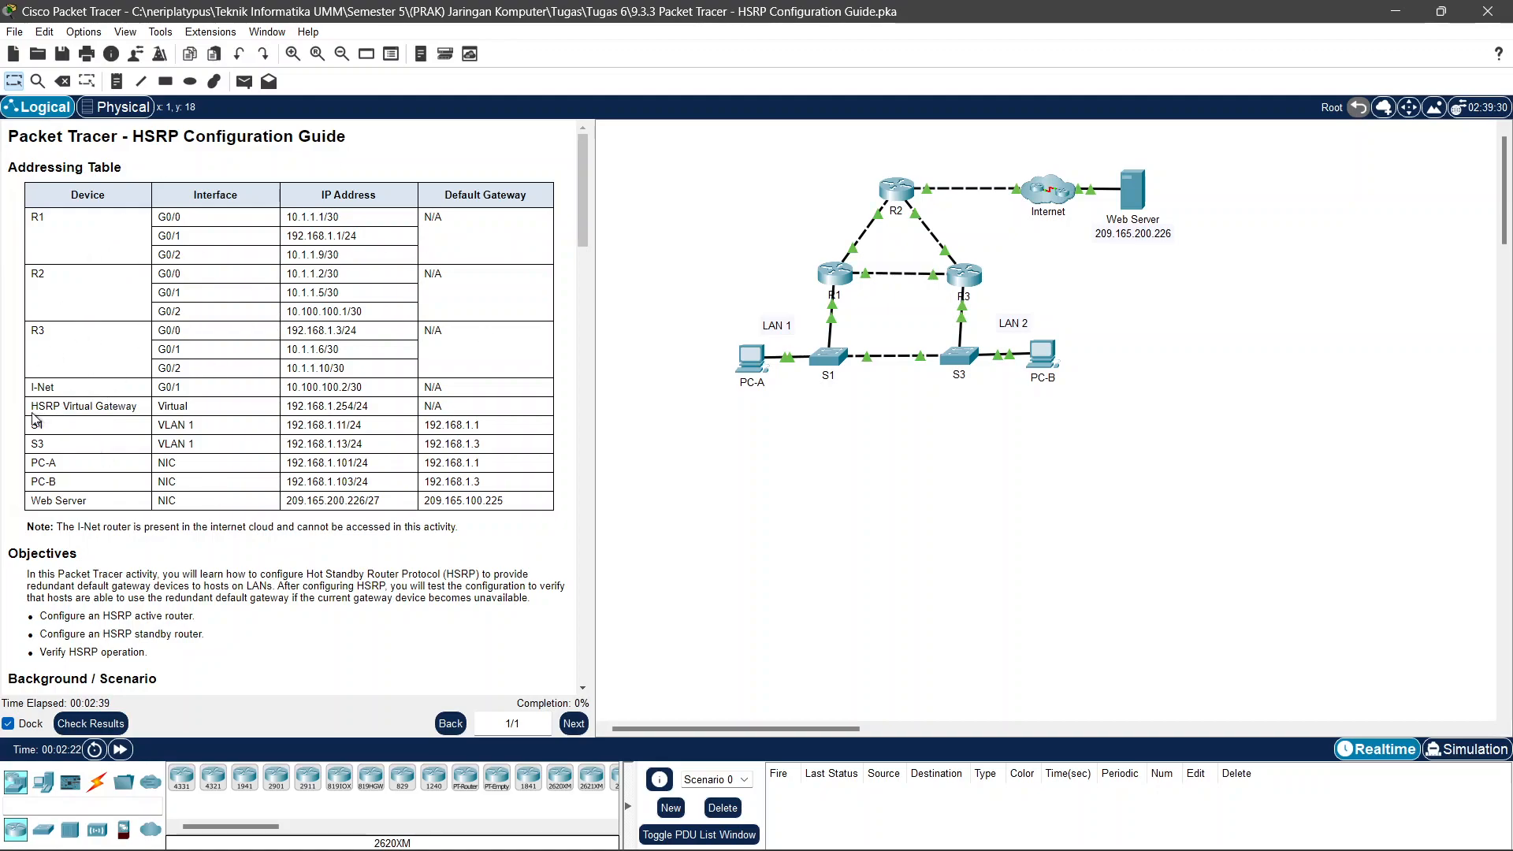
pyautogui.moveTo(32, 406); pyautogui.dragTo(136, 406)
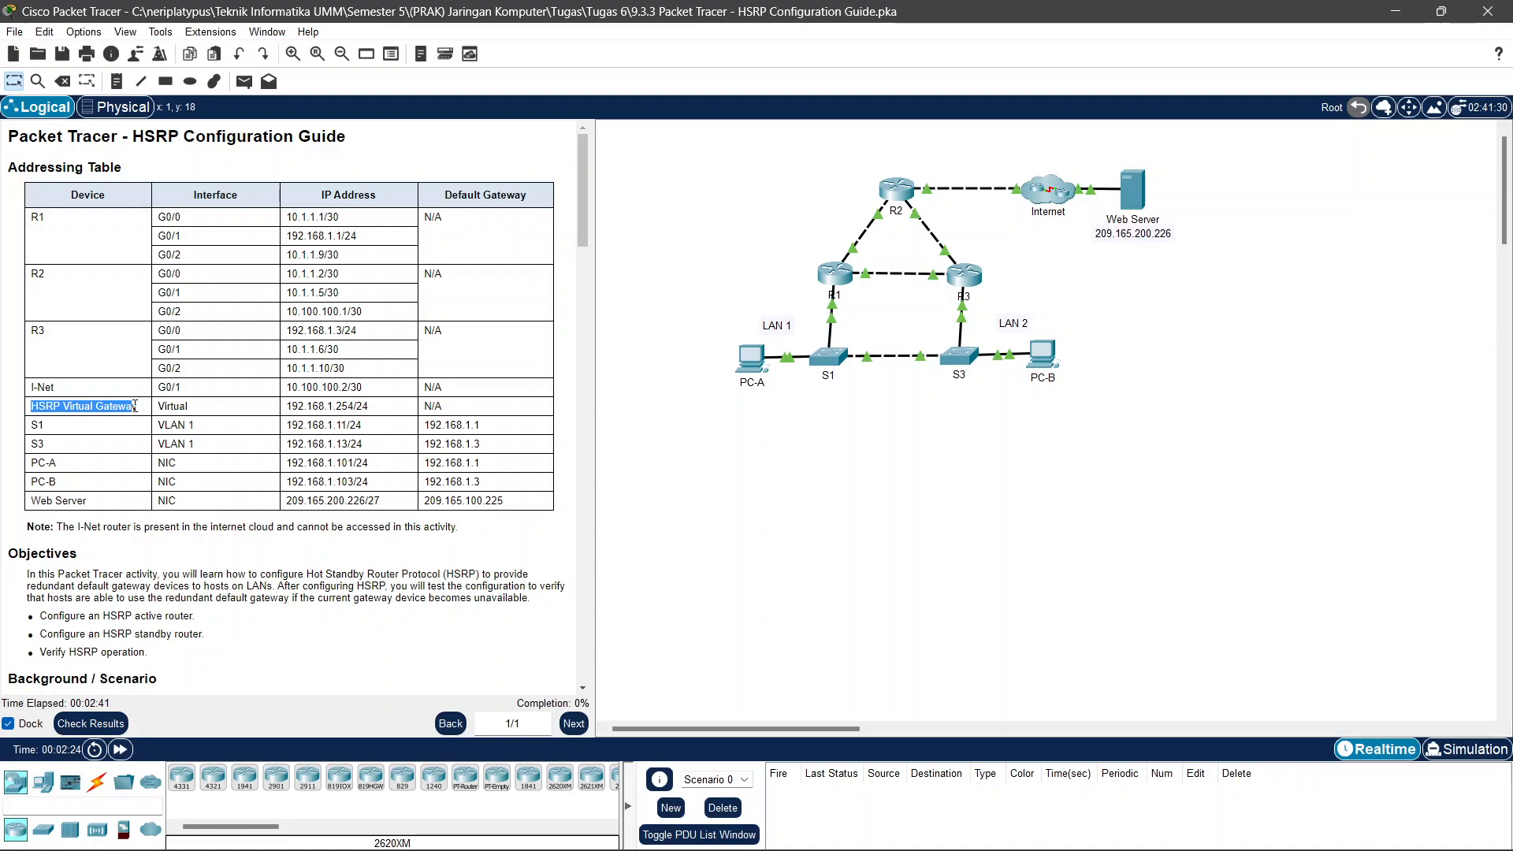
pyautogui.moveTo(291, 406); pyautogui.dragTo(350, 404)
pyautogui.click(354, 403)
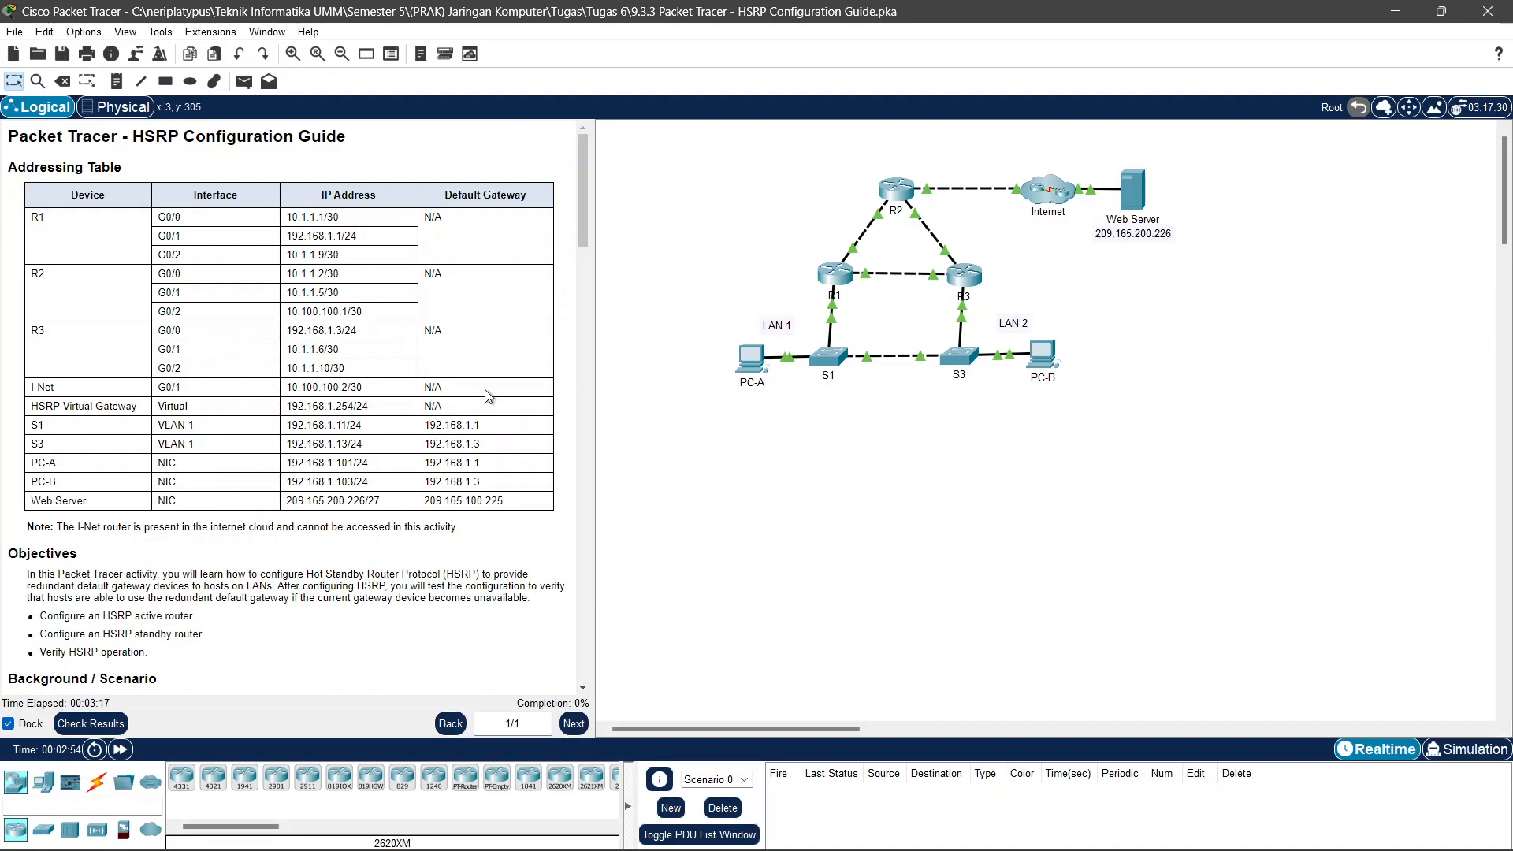
pyautogui.scroll(-1, 490, 396)
pyautogui.scroll(1, 489, 396)
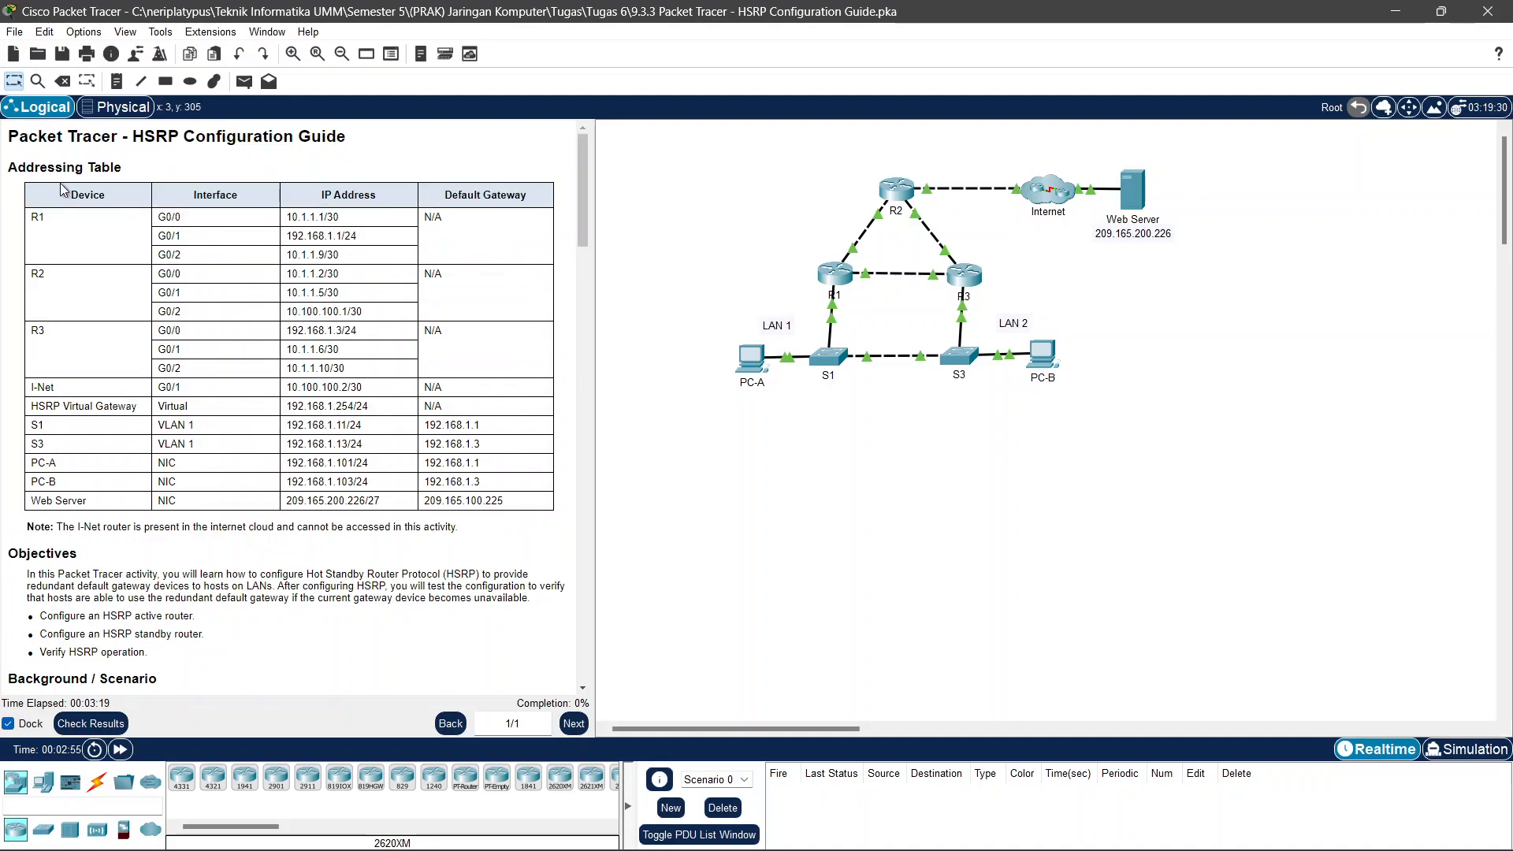
# Read the instructions through Part 1, Step 1, and open the command prompt on PC-A.
pyautogui.scroll(-3, 150, 359)
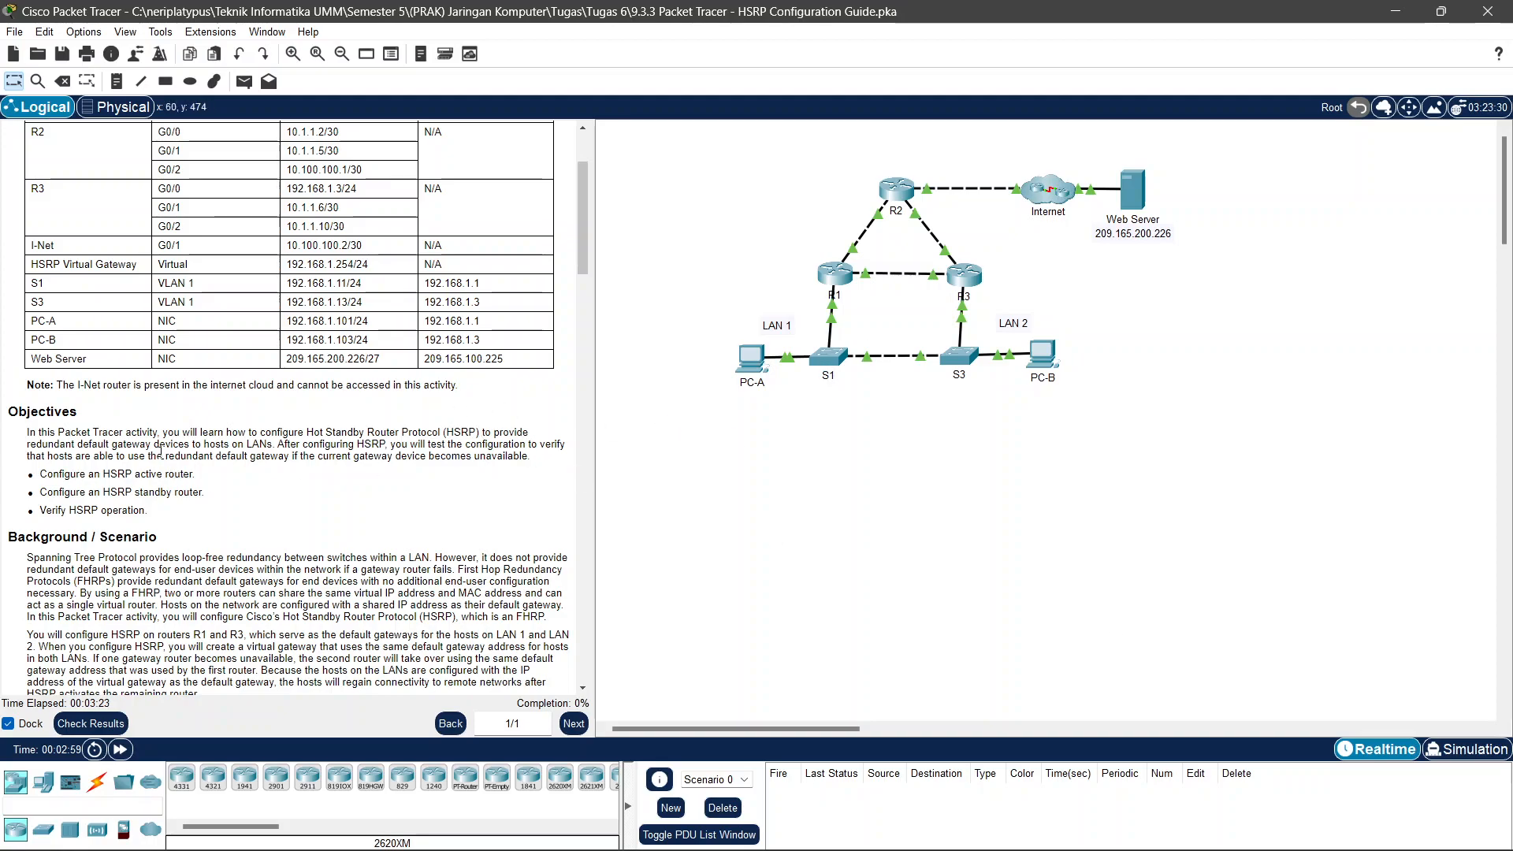
pyautogui.scroll(-6, 162, 454)
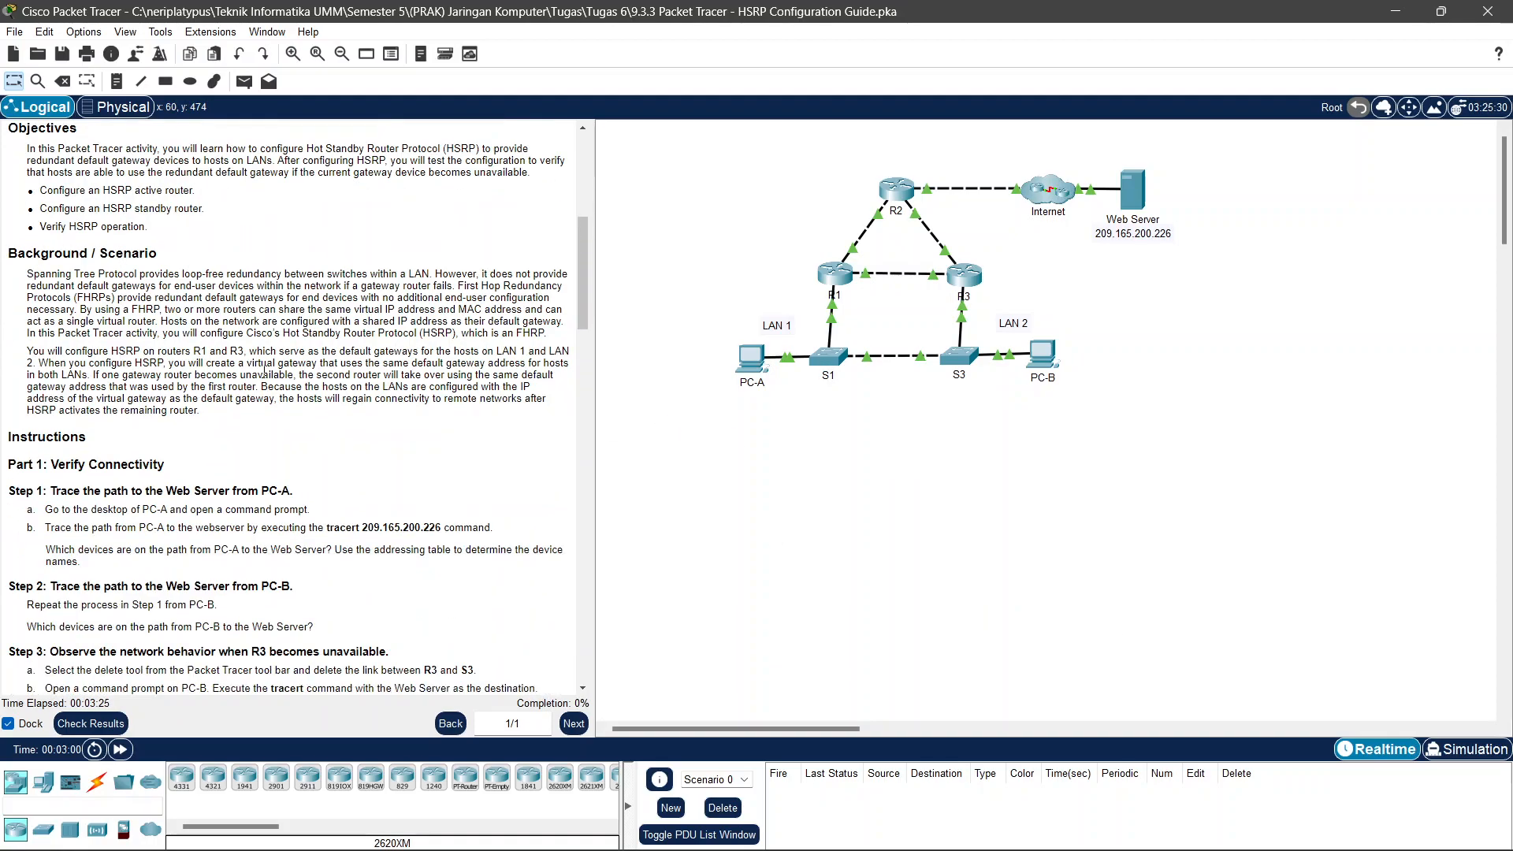
pyautogui.scroll(-2, 438, 470)
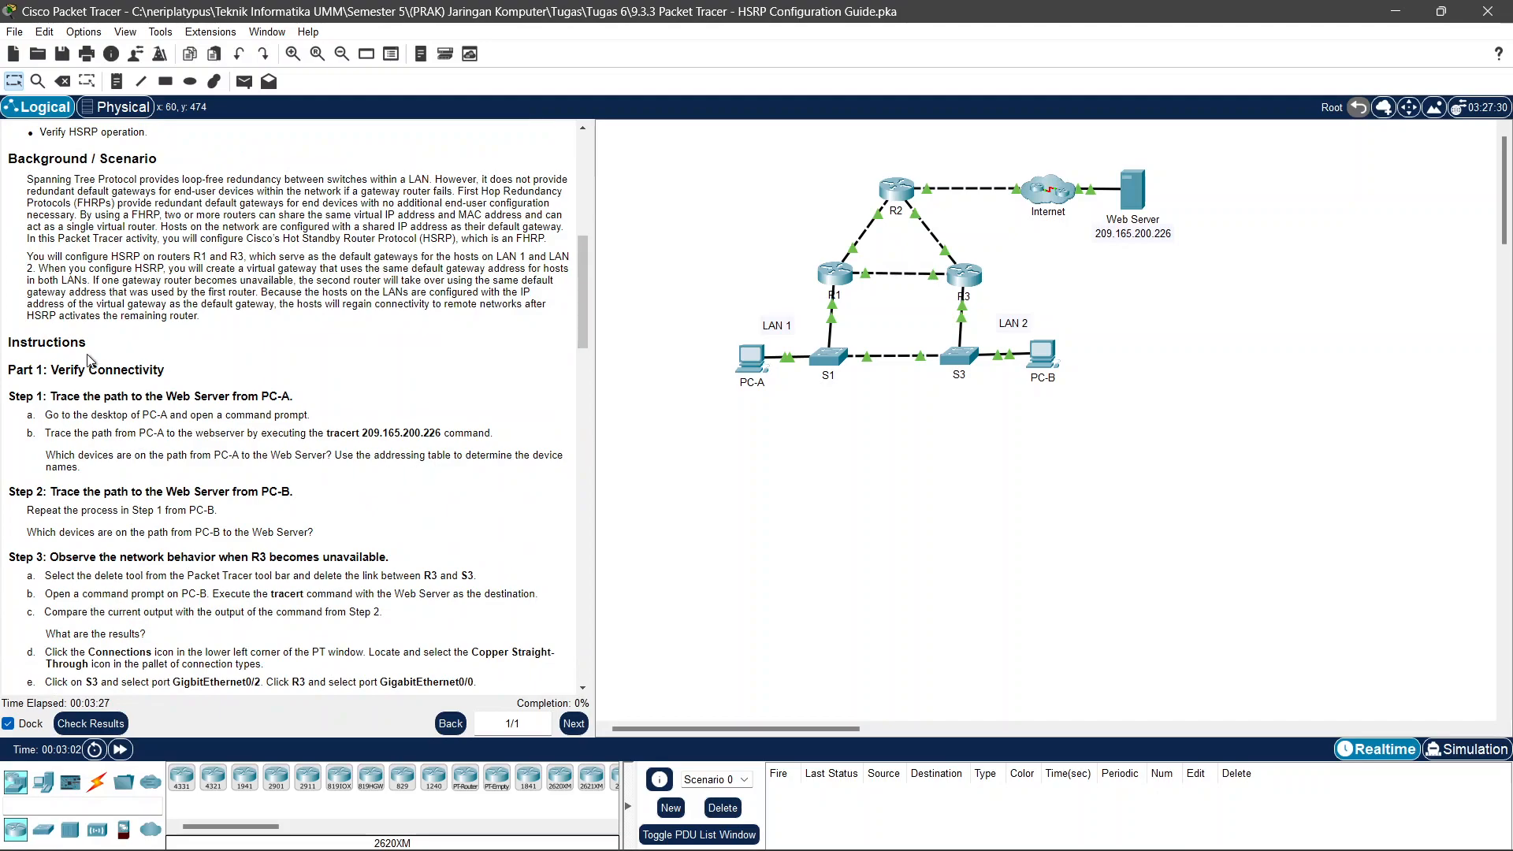
pyautogui.scroll(-1, 179, 355)
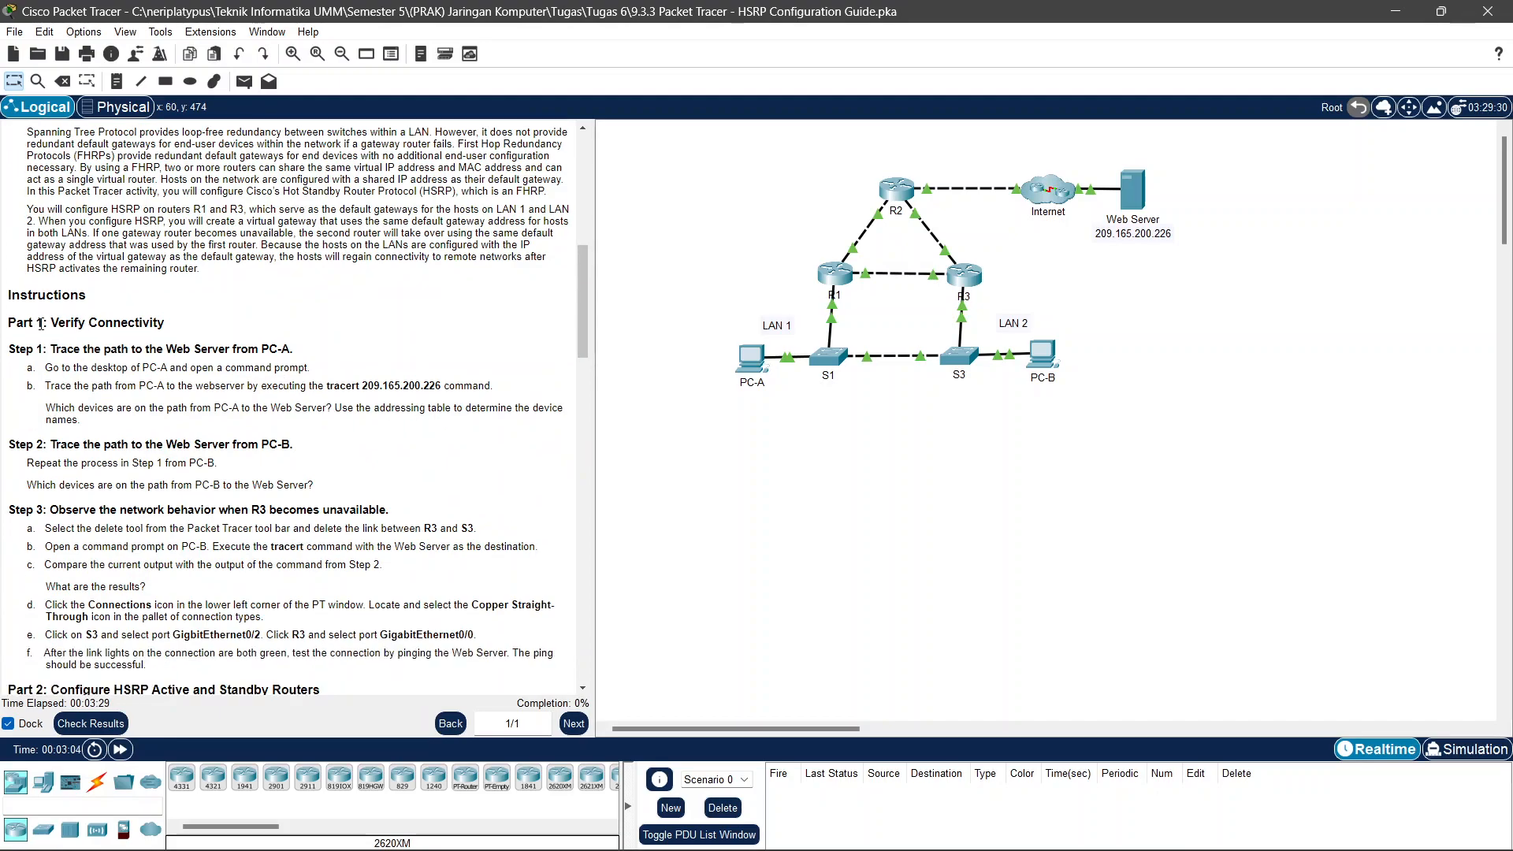
pyautogui.scroll(-2, 166, 341)
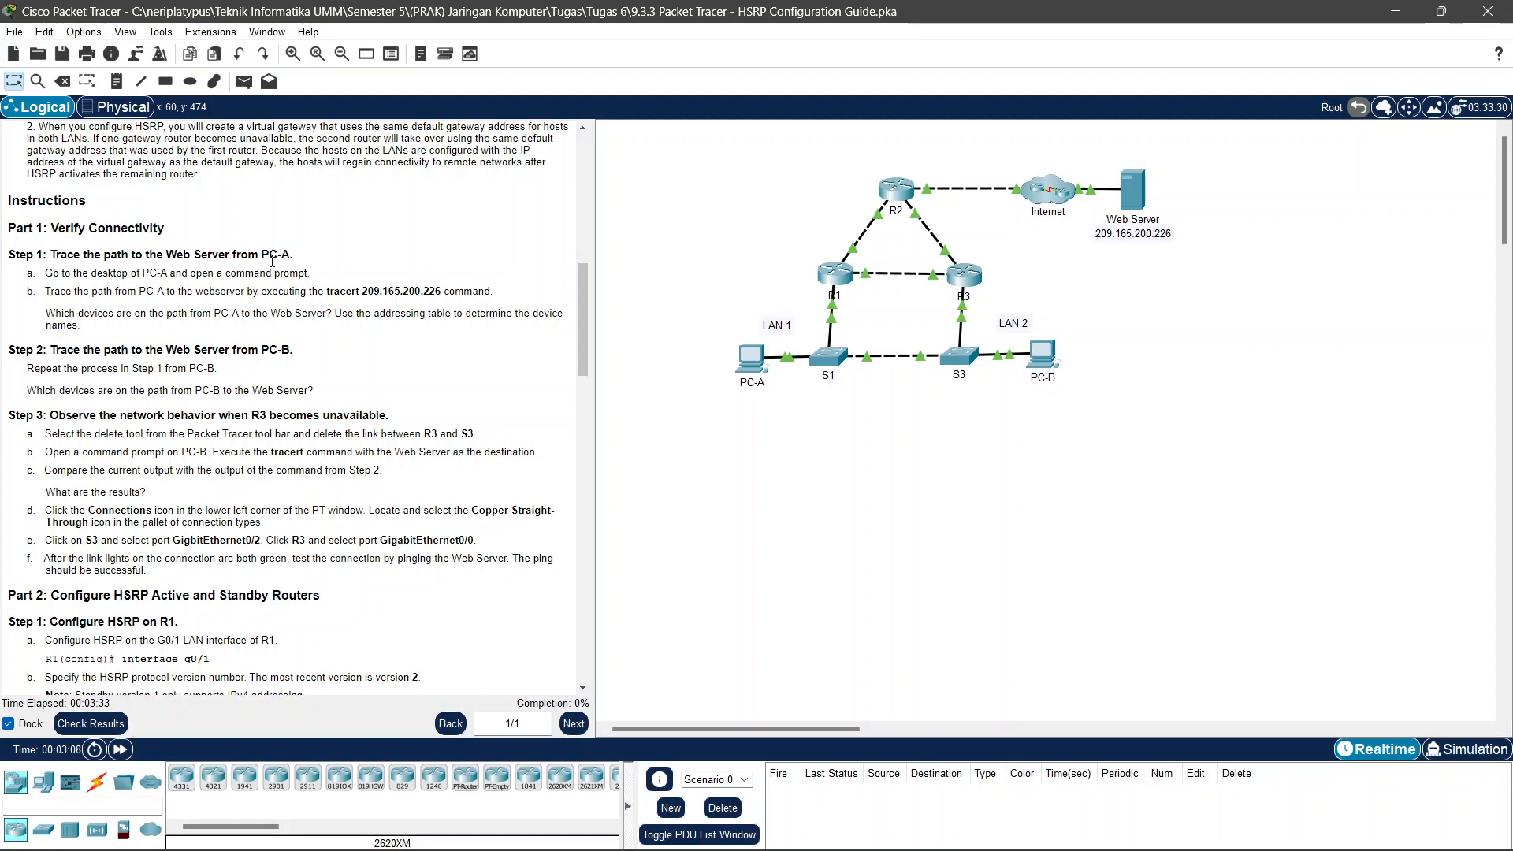
pyautogui.moveTo(1042, 356); pyautogui.dragTo(1014, 374)
pyautogui.click(906, 459)
pyautogui.click(751, 355)
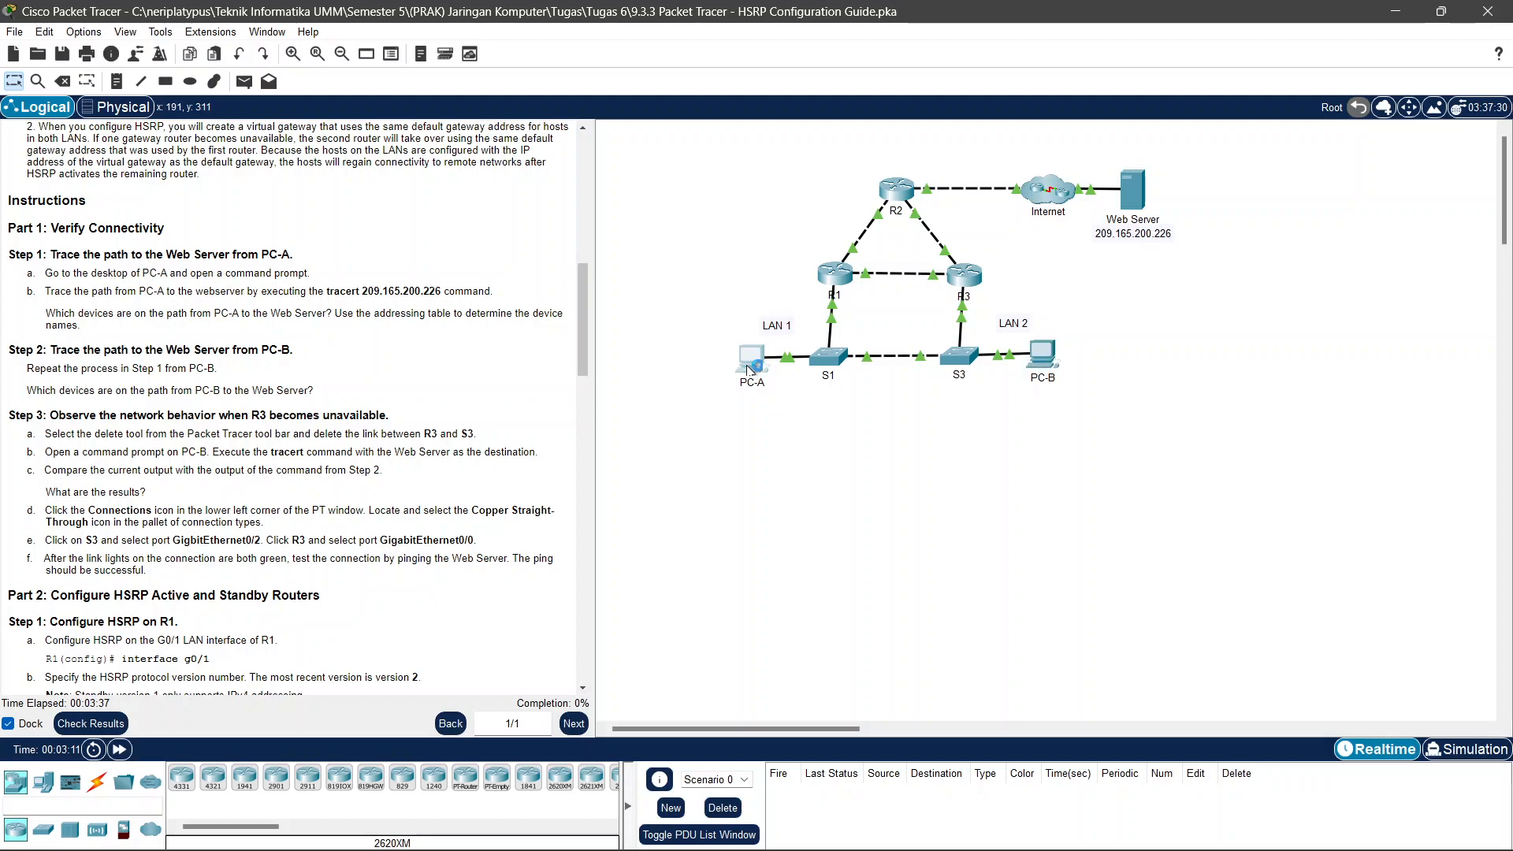
pyautogui.moveTo(582, 149); pyautogui.dragTo(772, 139)
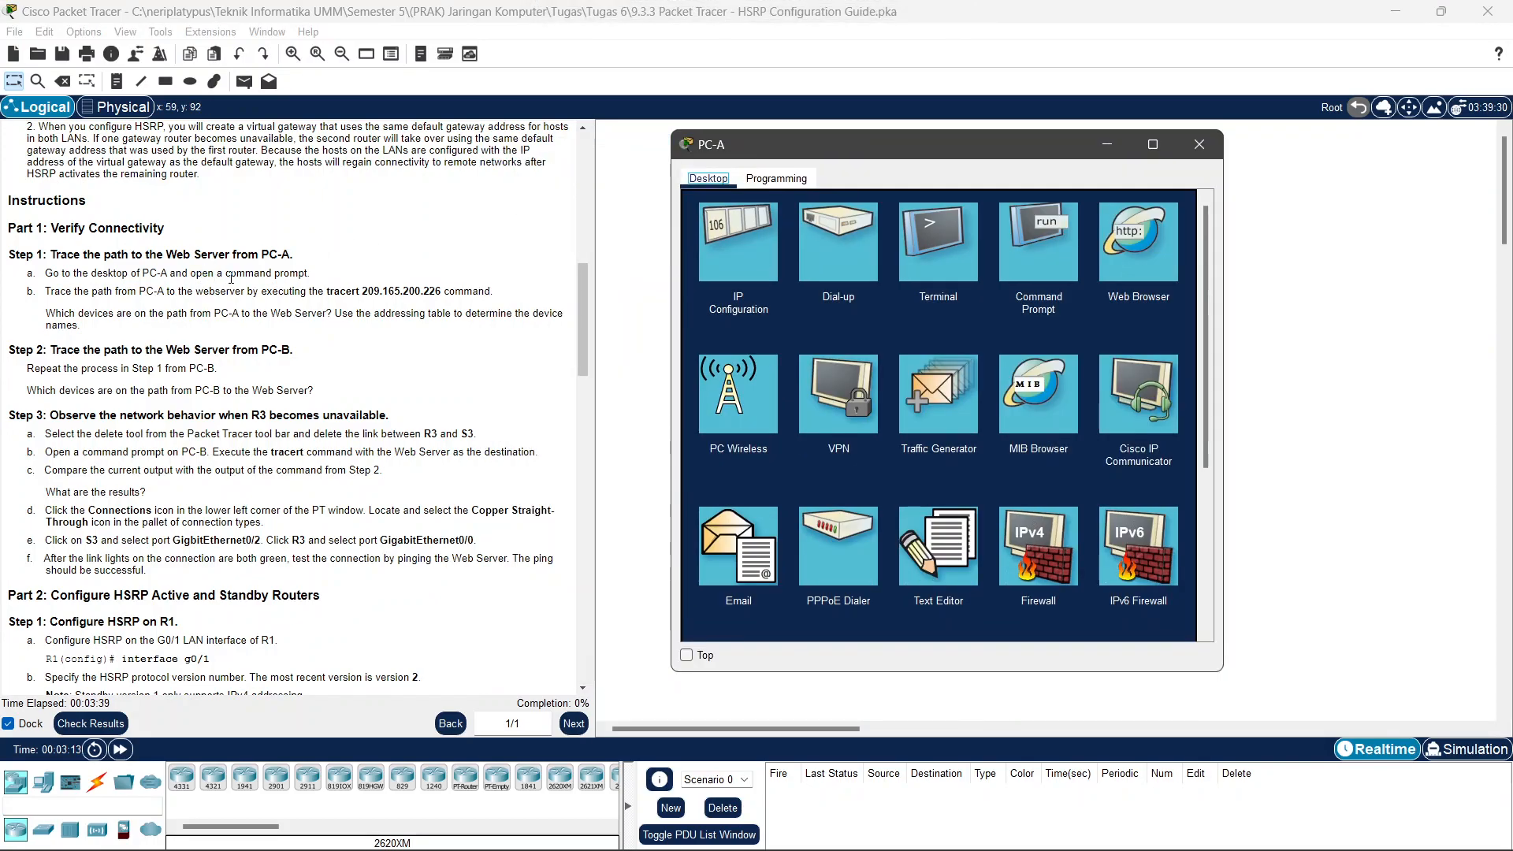
pyautogui.click(1039, 246)
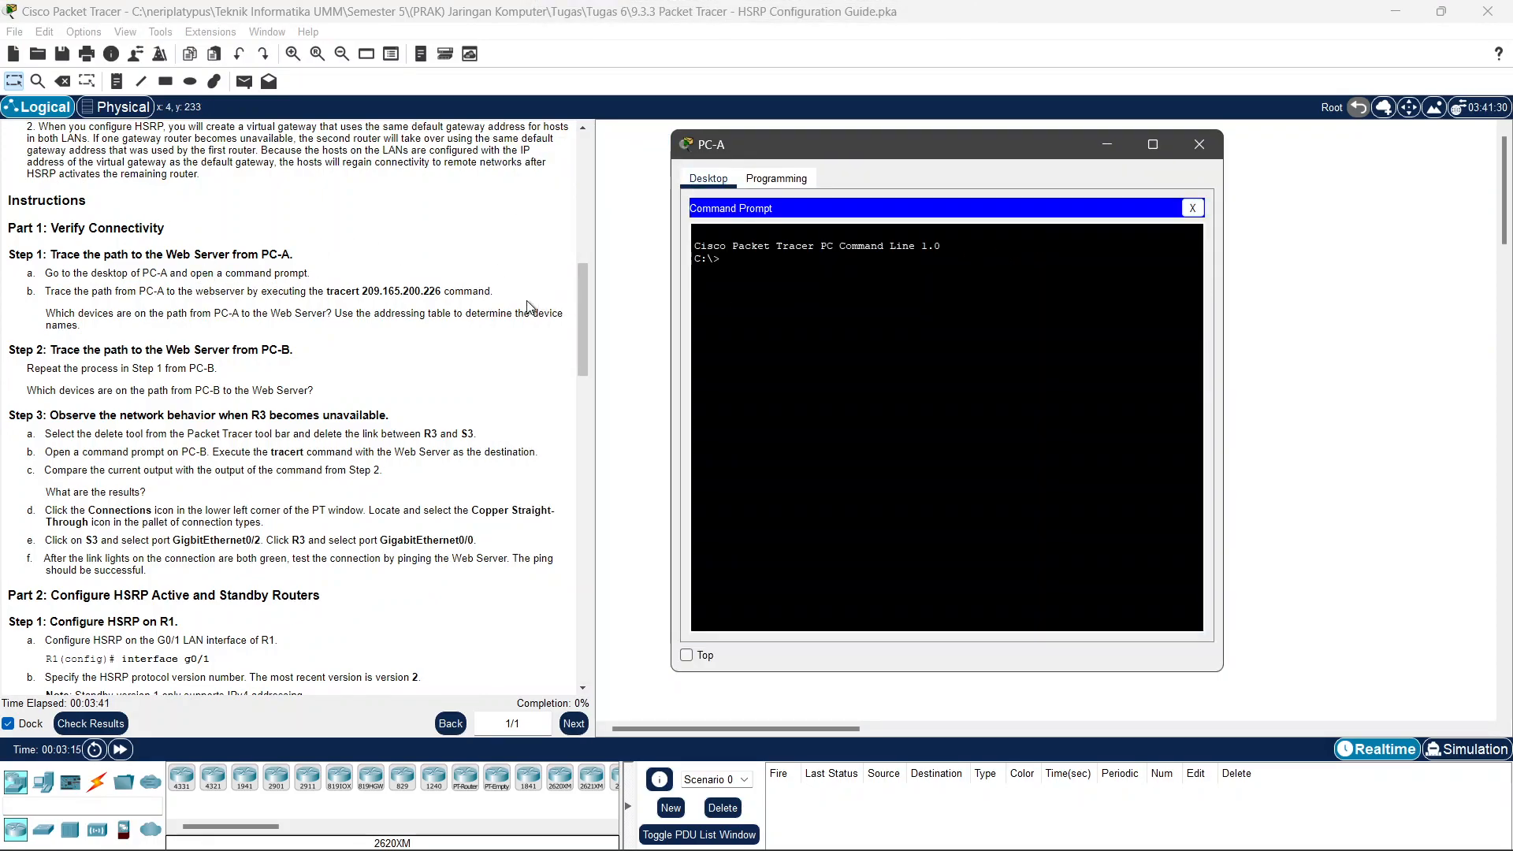
# Copy tracert 209.165.200.226 from the instructions, run it on PC-A with its window kept on top, and fast-forward the simulation time.
pyautogui.moveTo(326, 291); pyautogui.dragTo(440, 289)
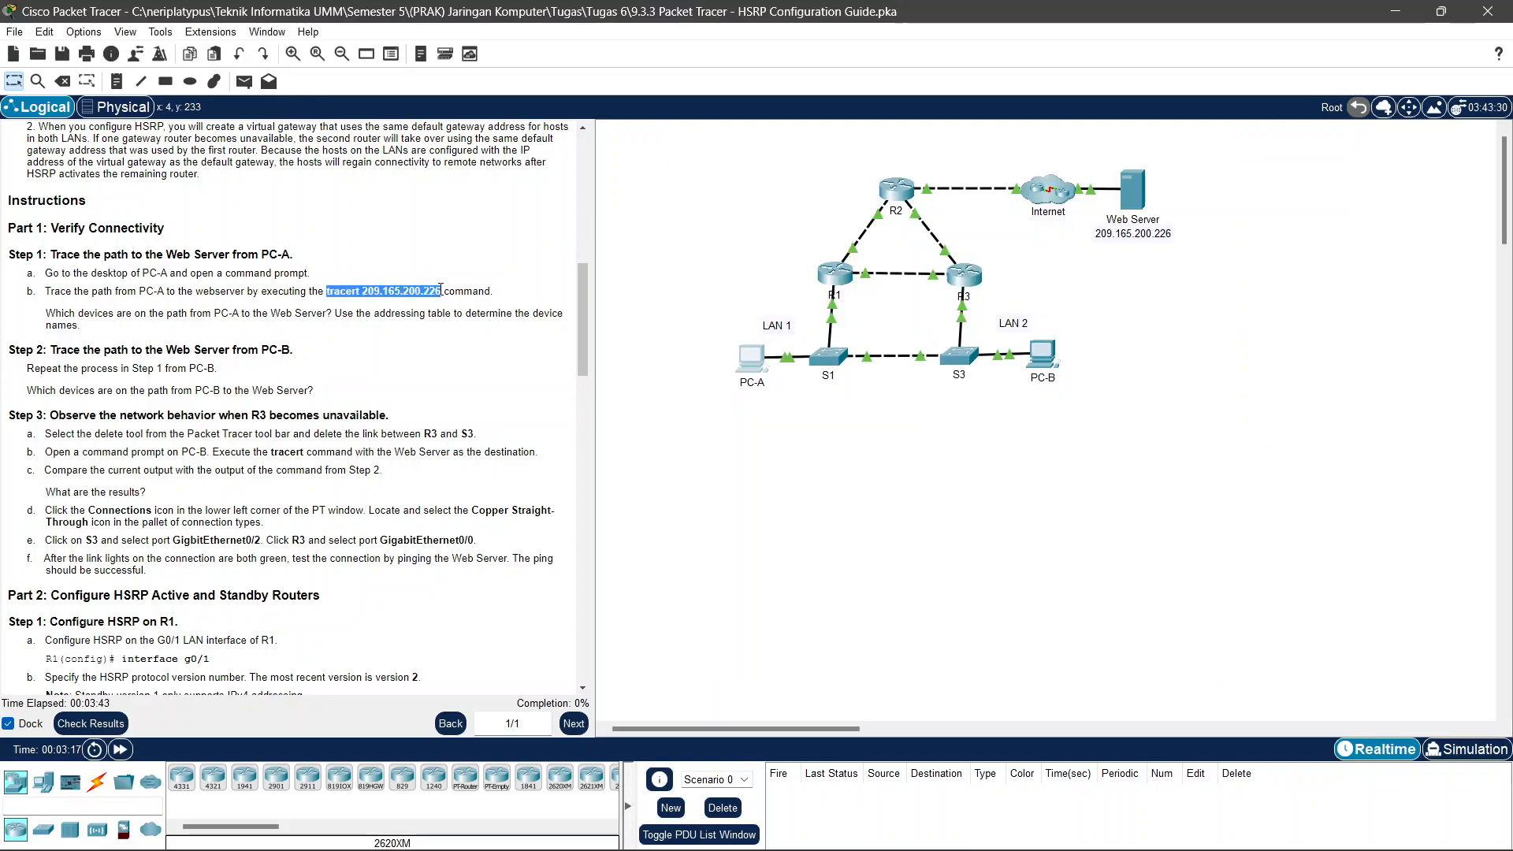
pyautogui.rightClick(439, 289)
pyautogui.click(471, 306)
pyautogui.moveTo(601, 834)
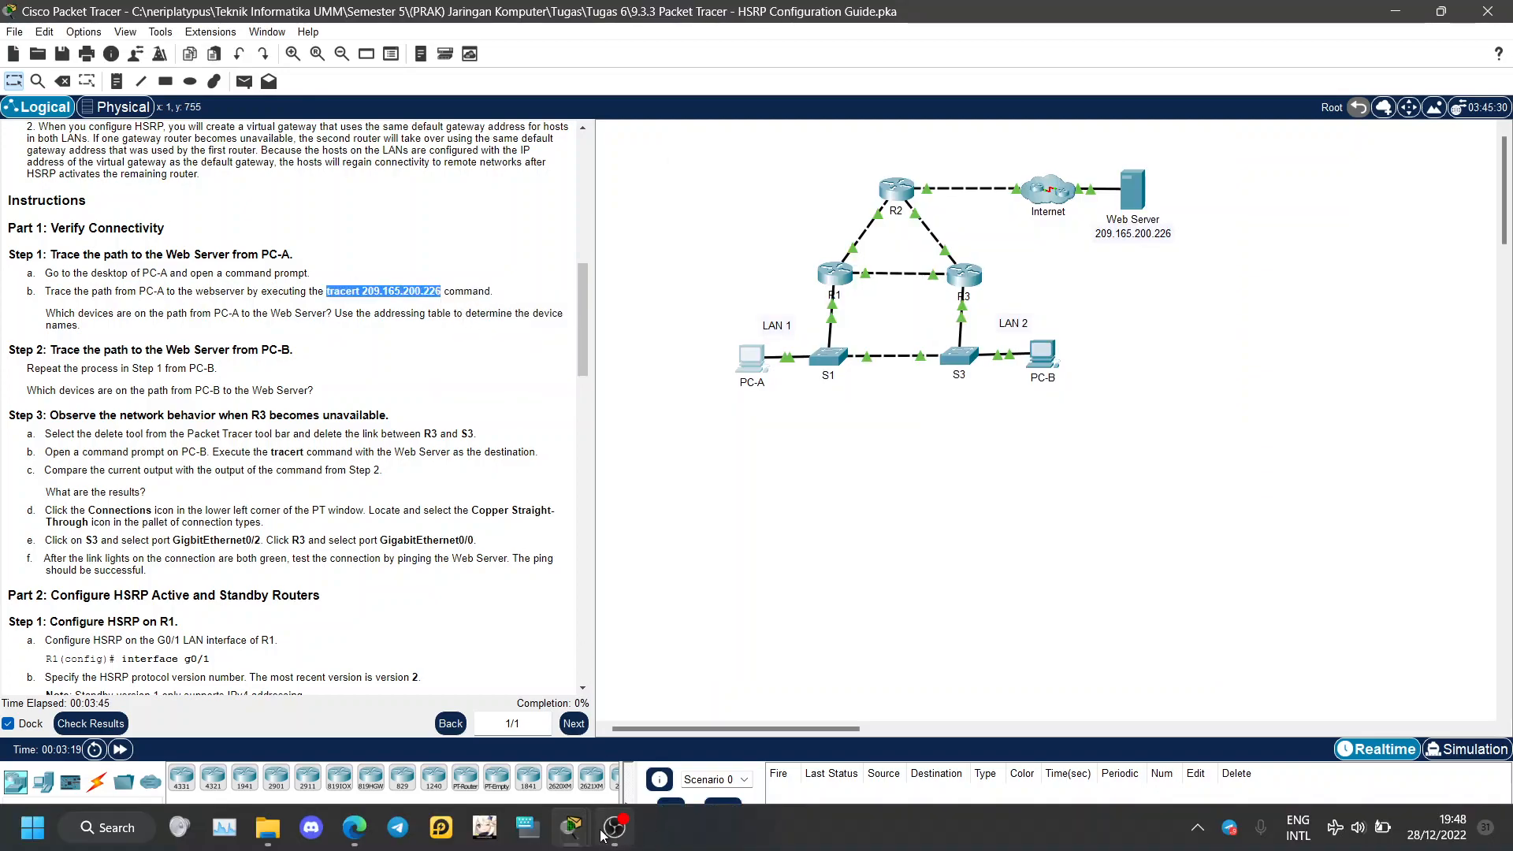
pyautogui.click(644, 730)
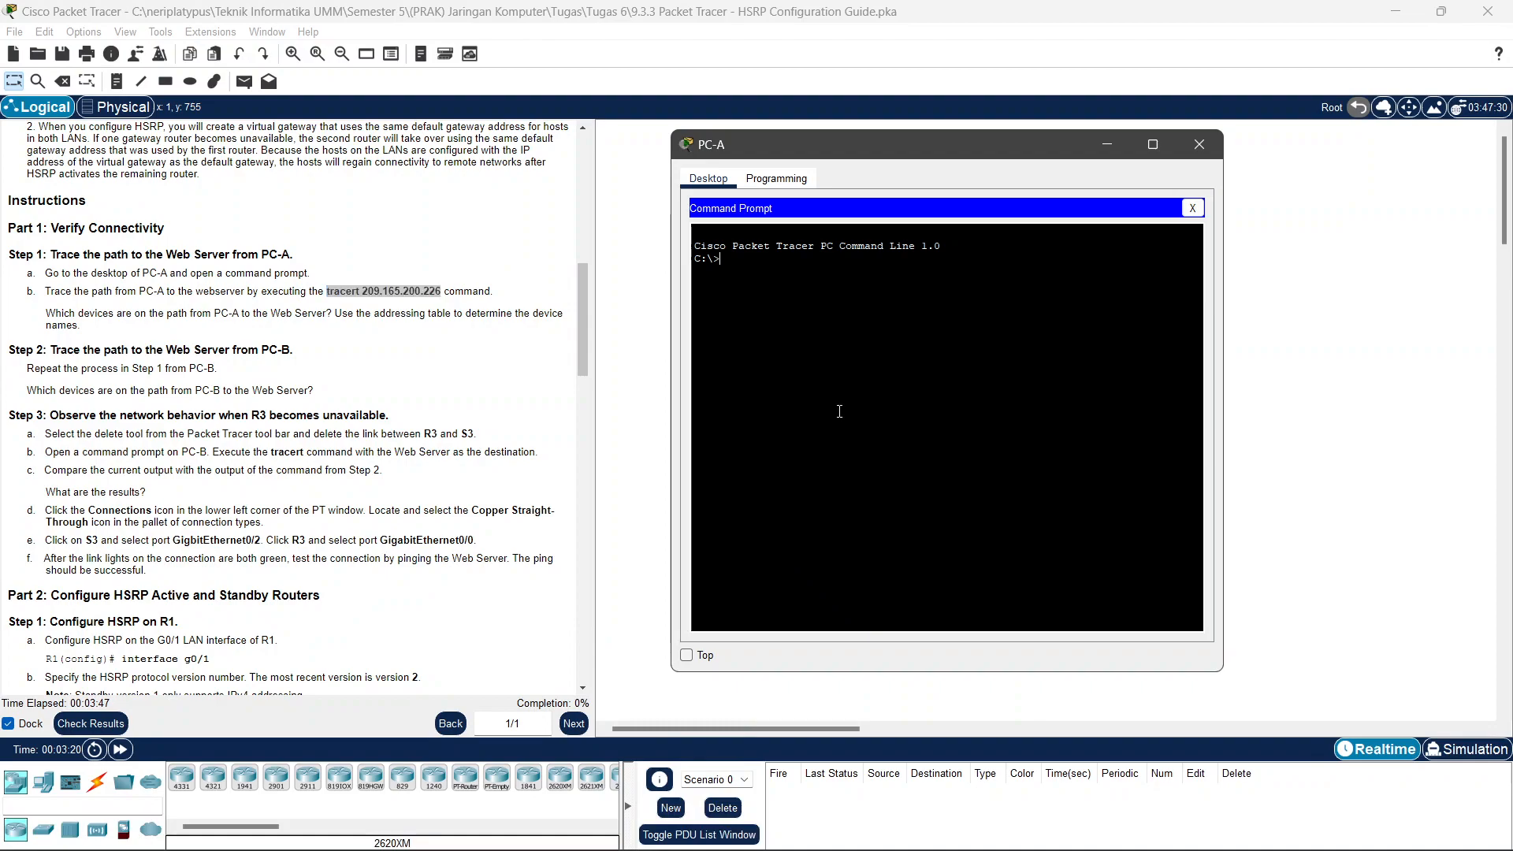
pyautogui.click(687, 655)
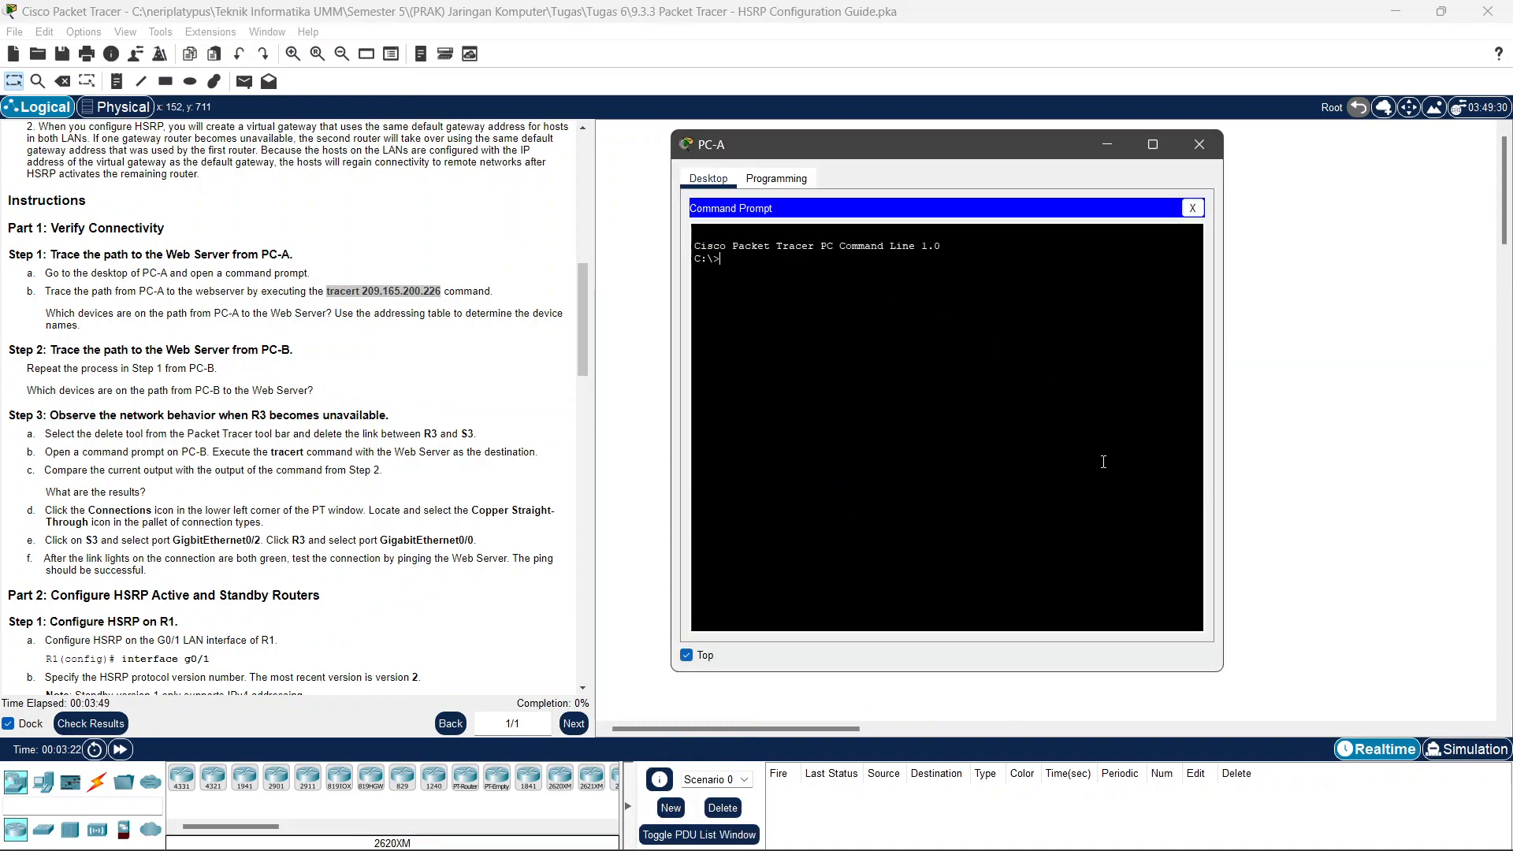
pyautogui.rightClick(844, 330)
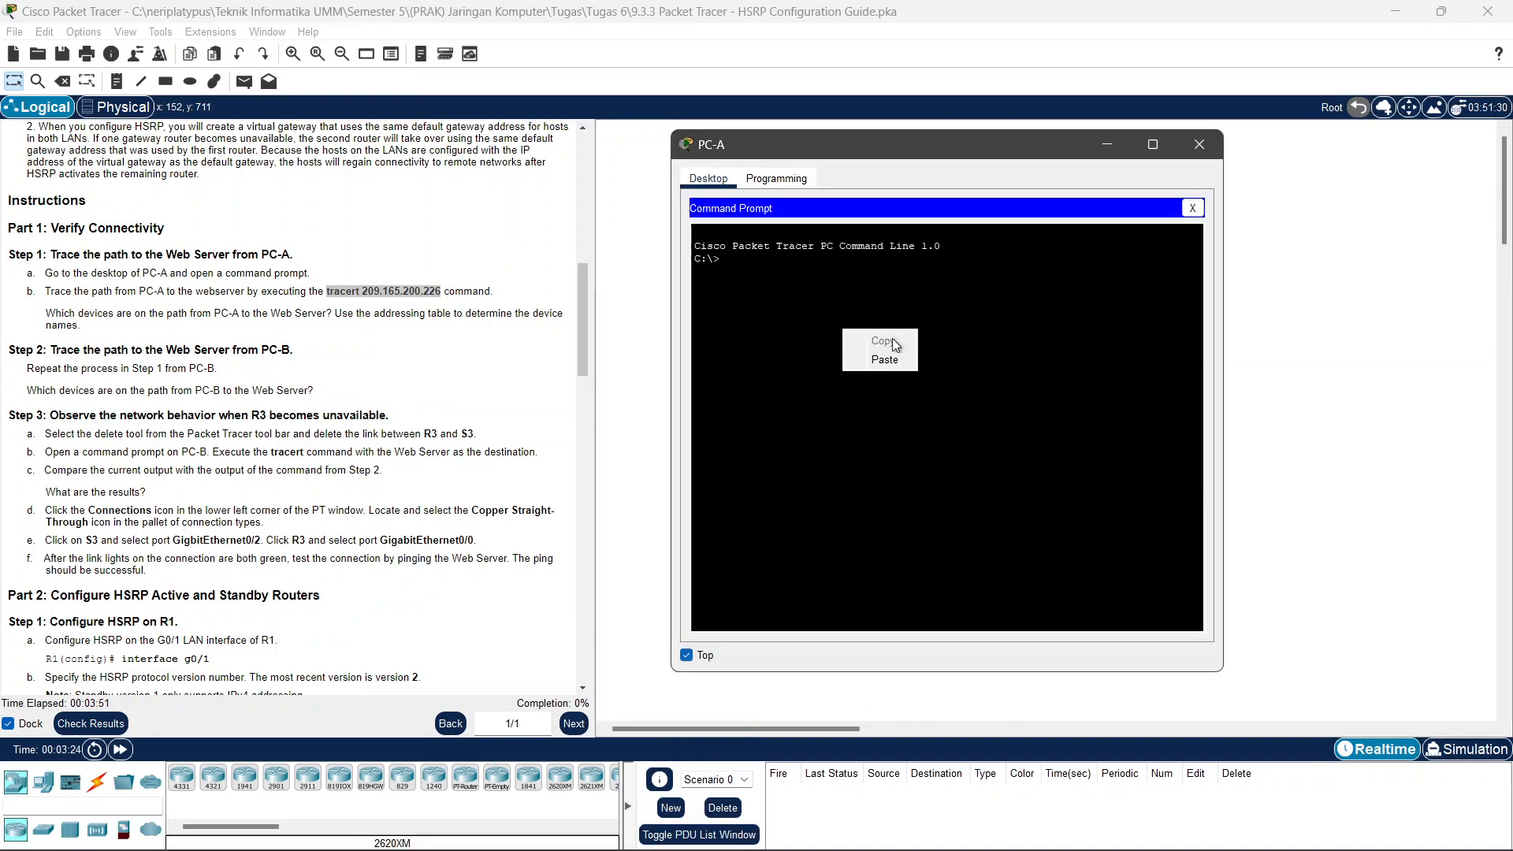
pyautogui.click(873, 361)
pyautogui.press('Return')
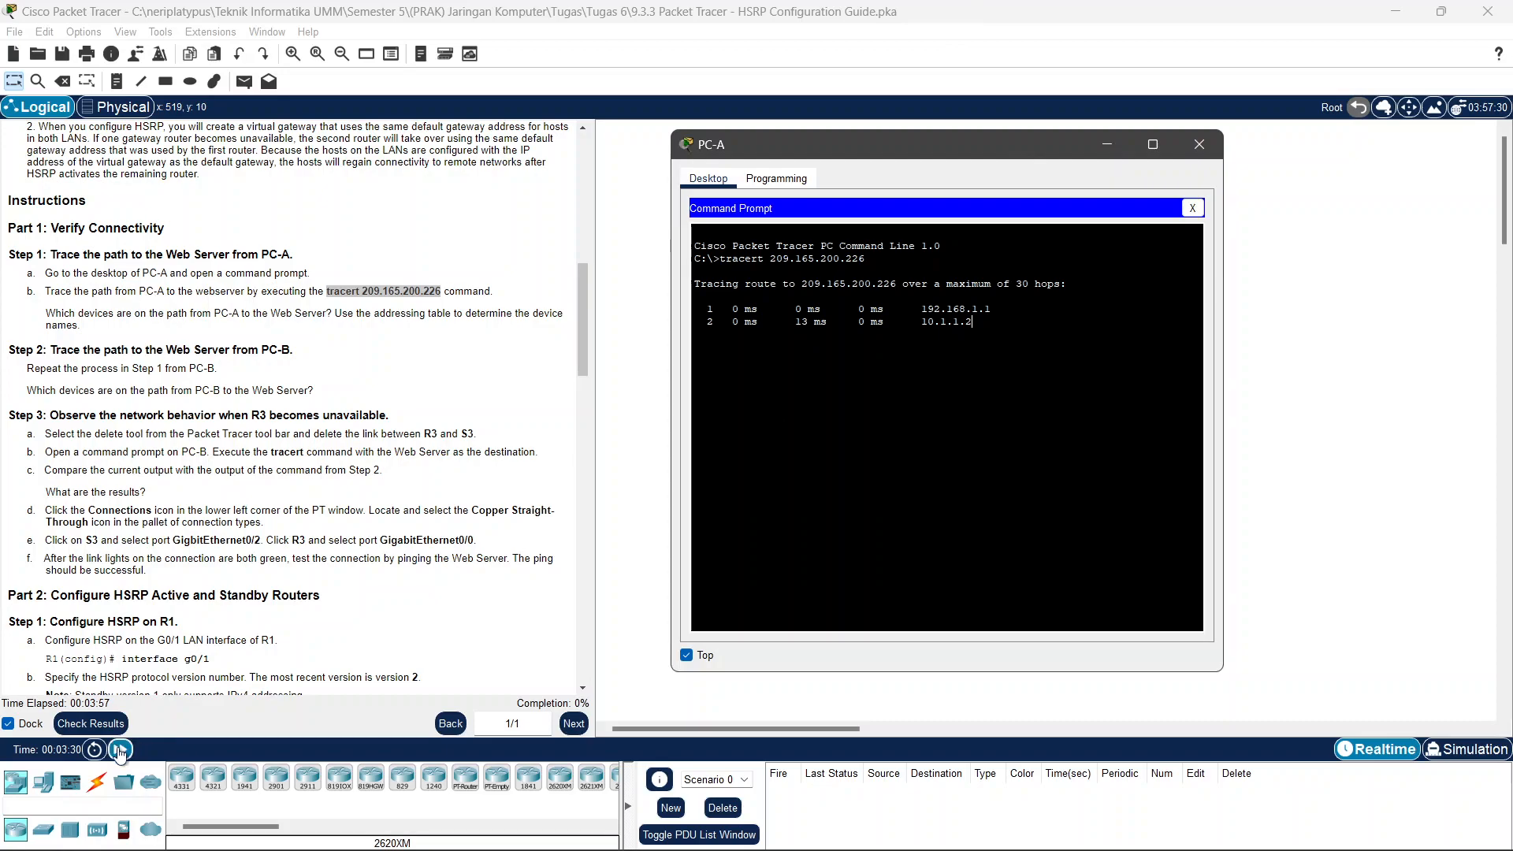
pyautogui.click(120, 749)
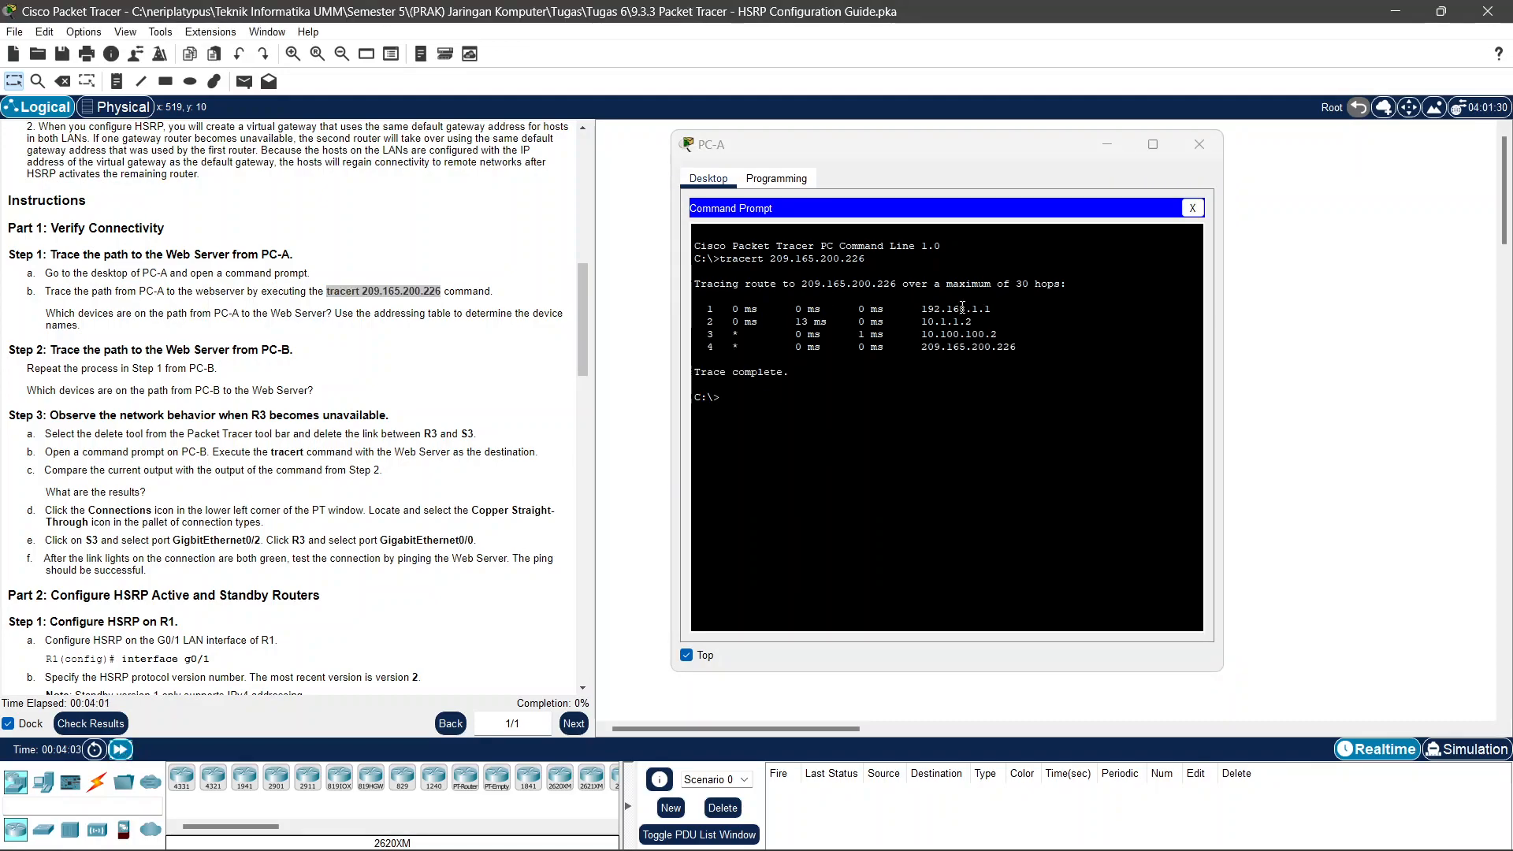
# Compare the hops of PC-A's trace with routers R1 and R2 in the topology, and close the PC-A window.
pyautogui.moveTo(996, 311); pyautogui.dragTo(936, 311)
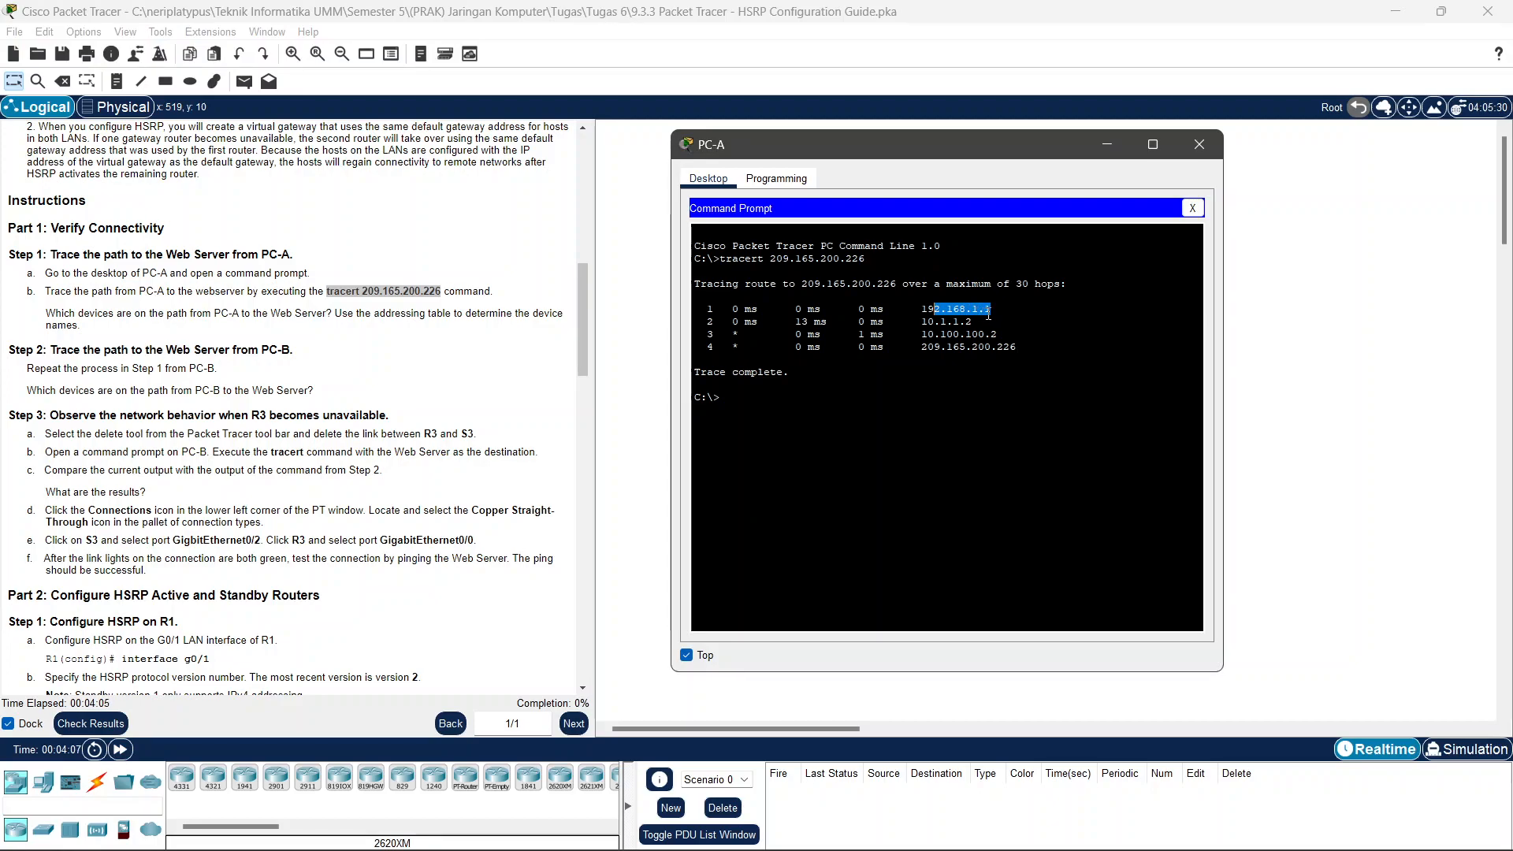
pyautogui.moveTo(974, 322); pyautogui.dragTo(923, 321)
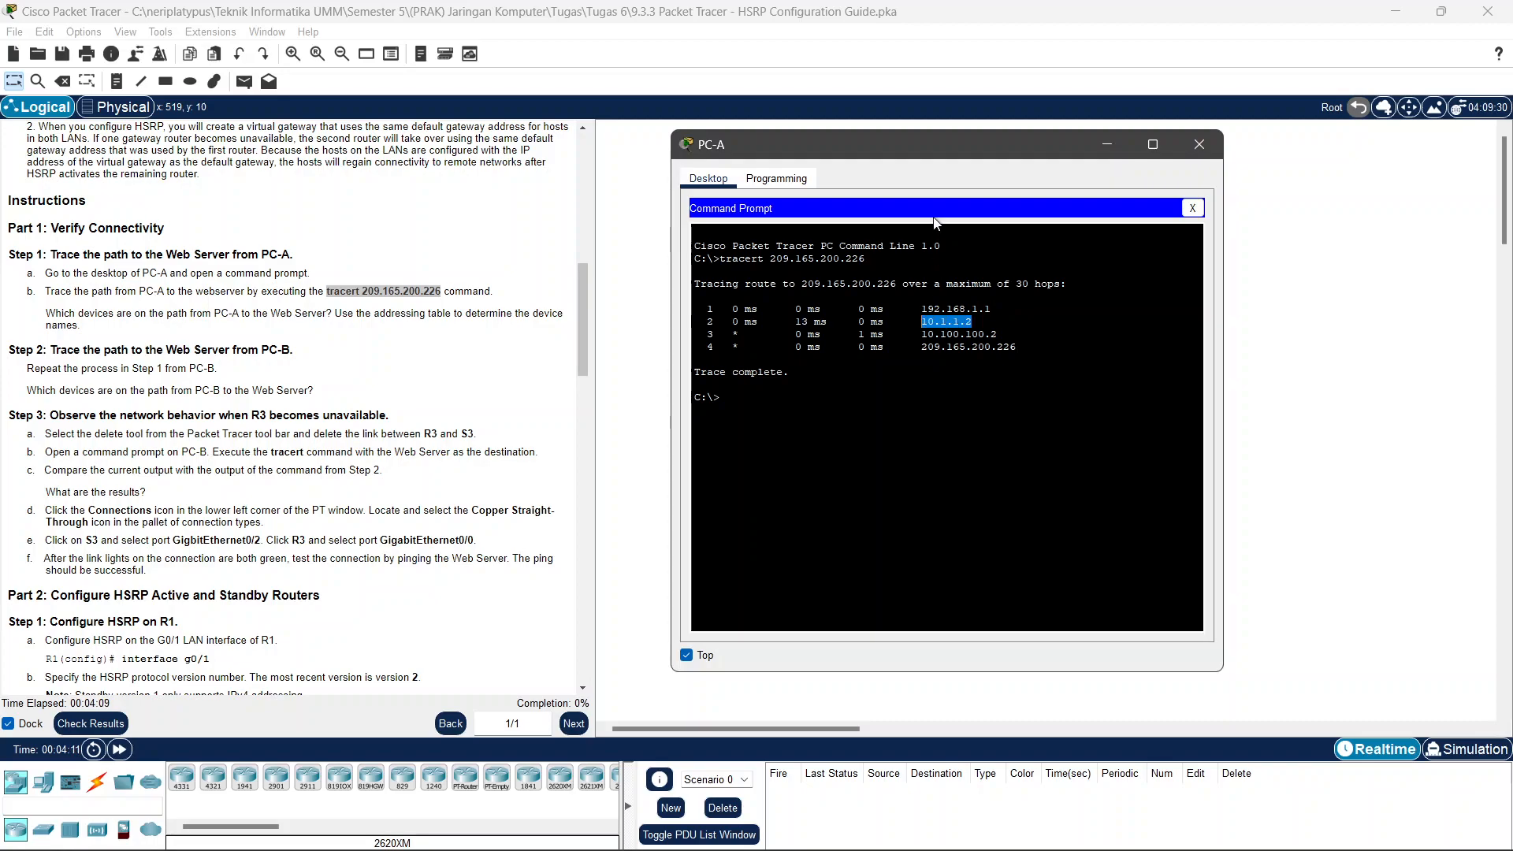
pyautogui.moveTo(934, 157); pyautogui.dragTo(1384, 205)
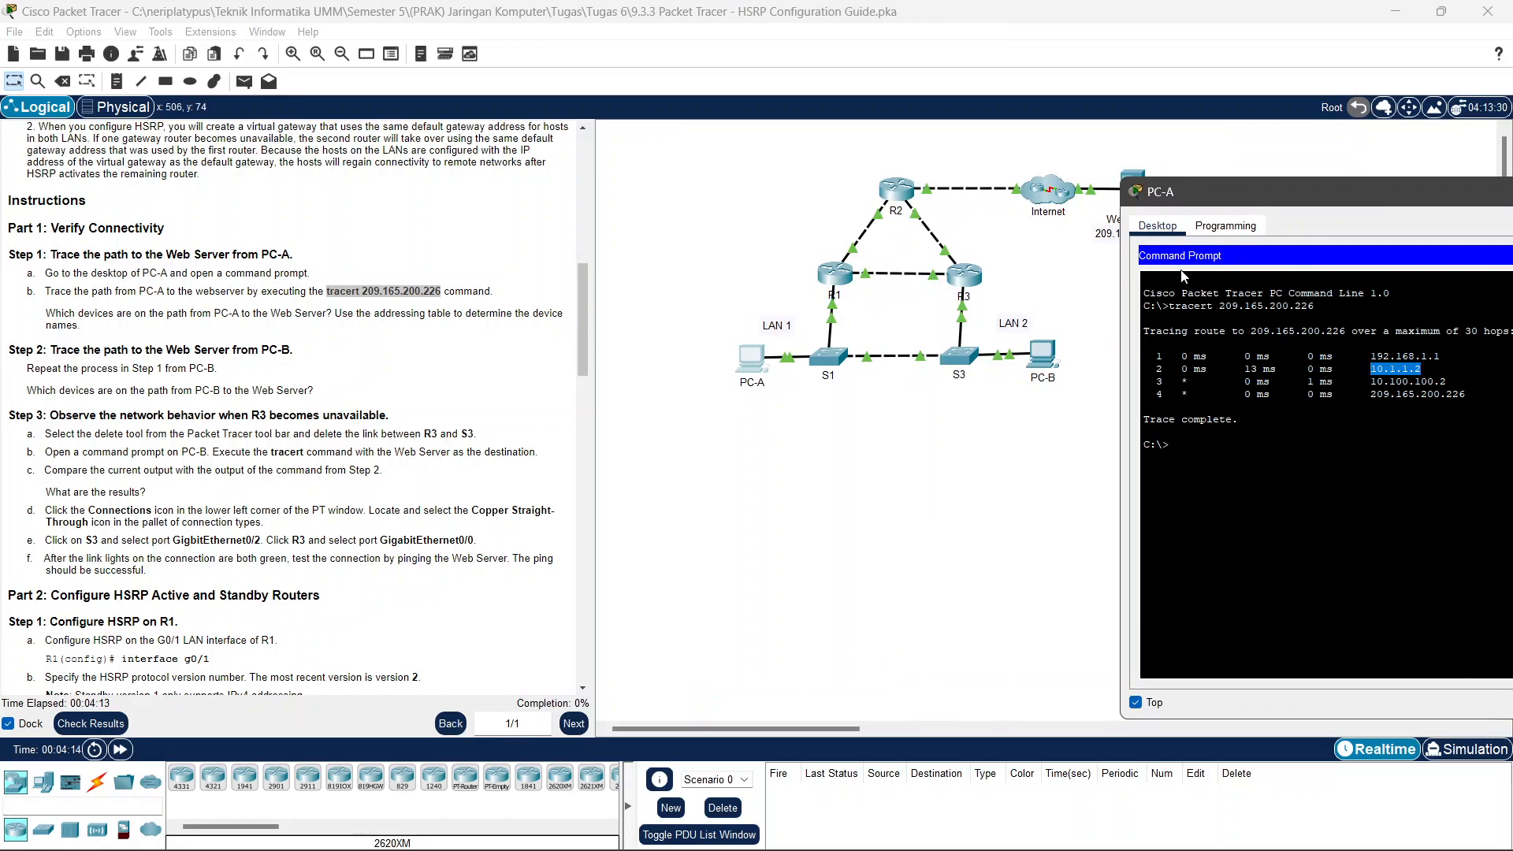
pyautogui.click(840, 280)
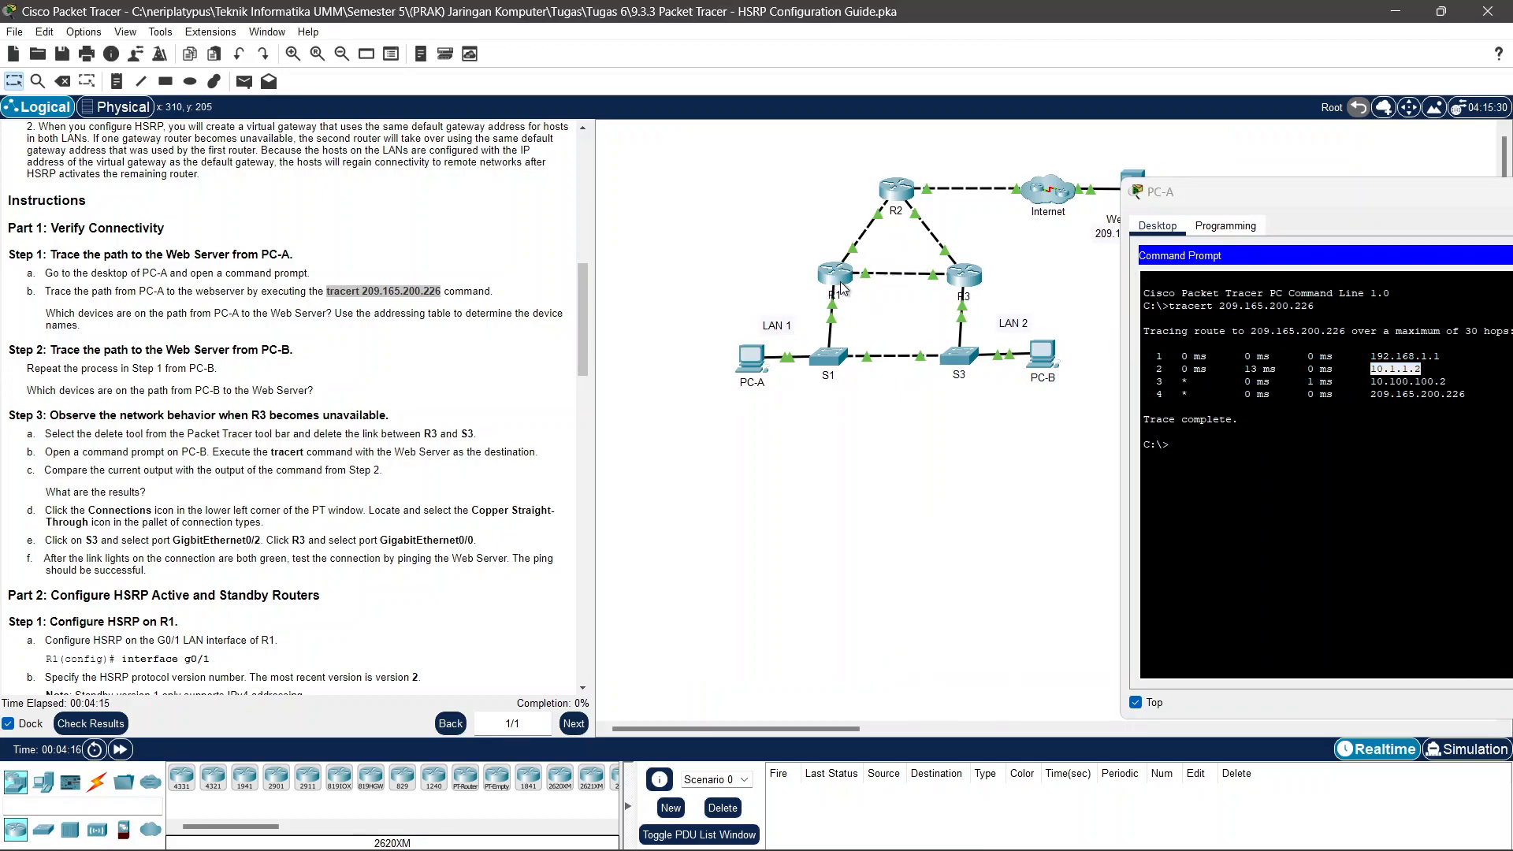
pyautogui.moveTo(842, 289)
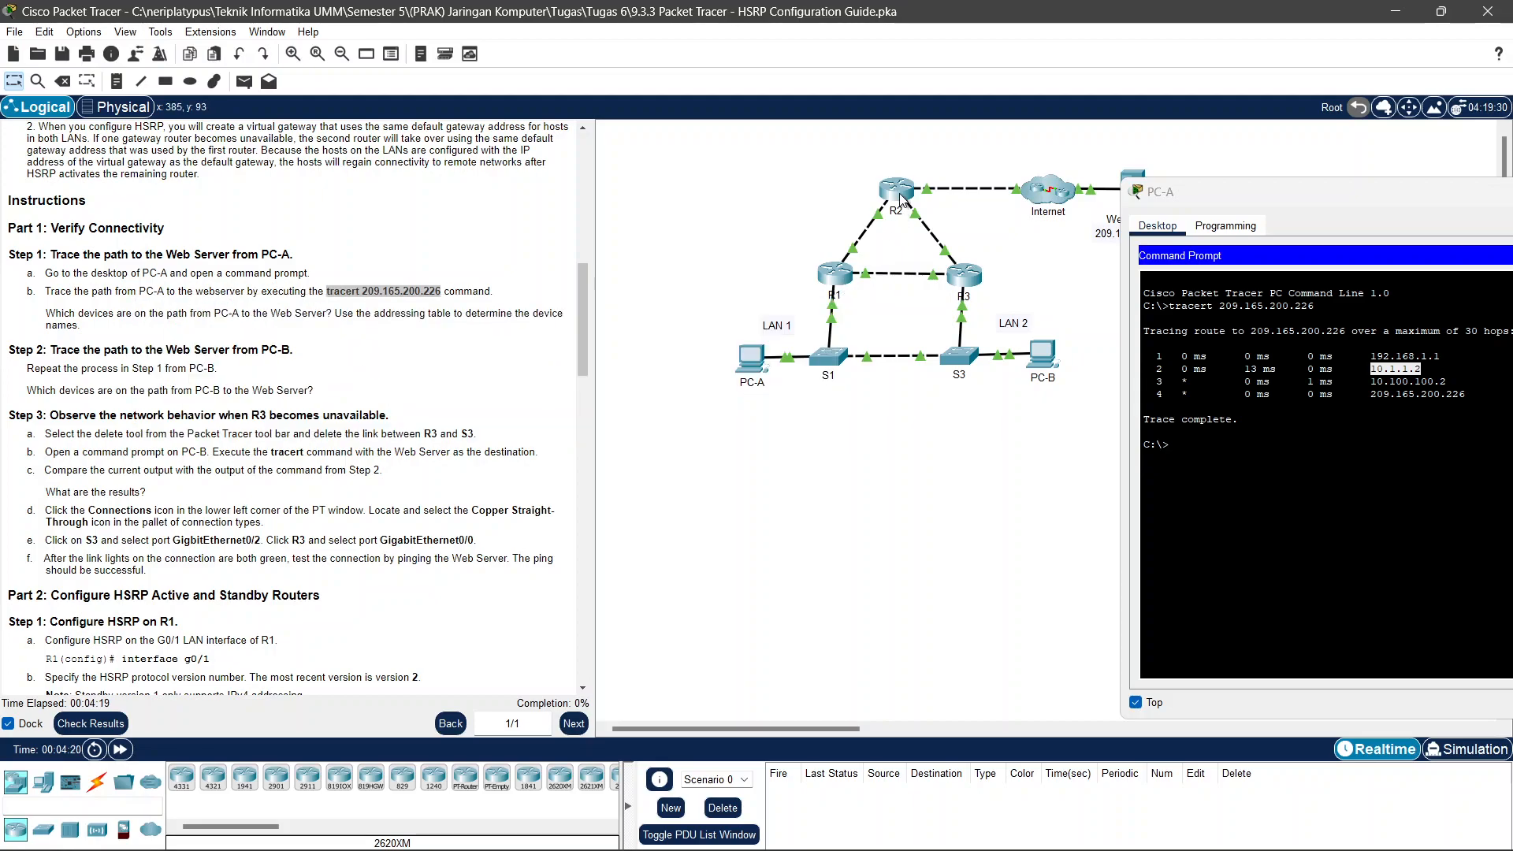
pyautogui.moveTo(901, 200)
pyautogui.moveTo(881, 224)
pyautogui.click(1249, 193)
pyautogui.moveTo(1250, 194); pyautogui.dragTo(799, 156)
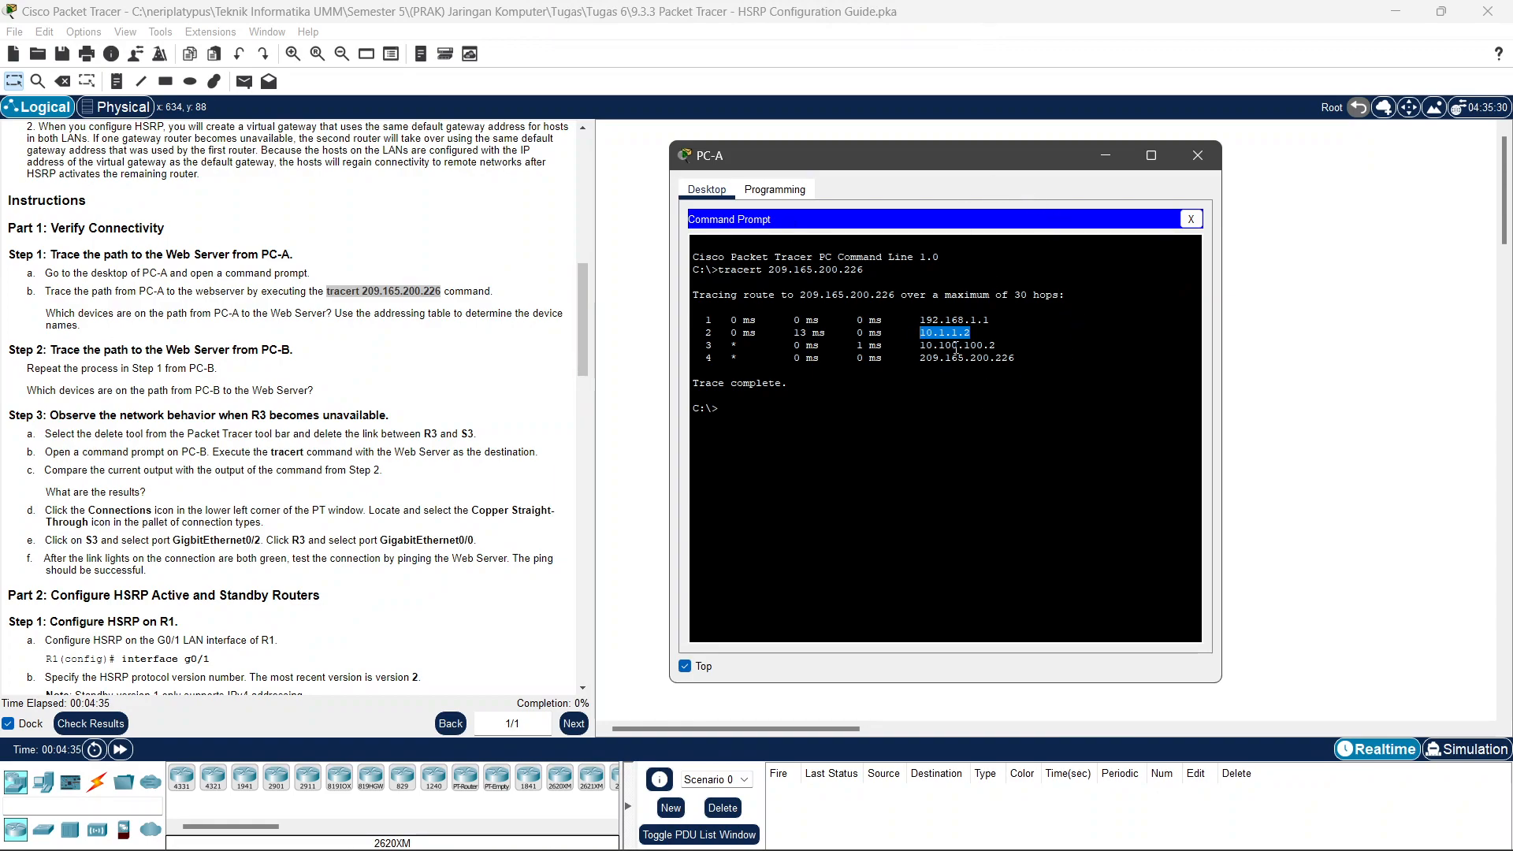
pyautogui.moveTo(925, 157); pyautogui.dragTo(1011, 174)
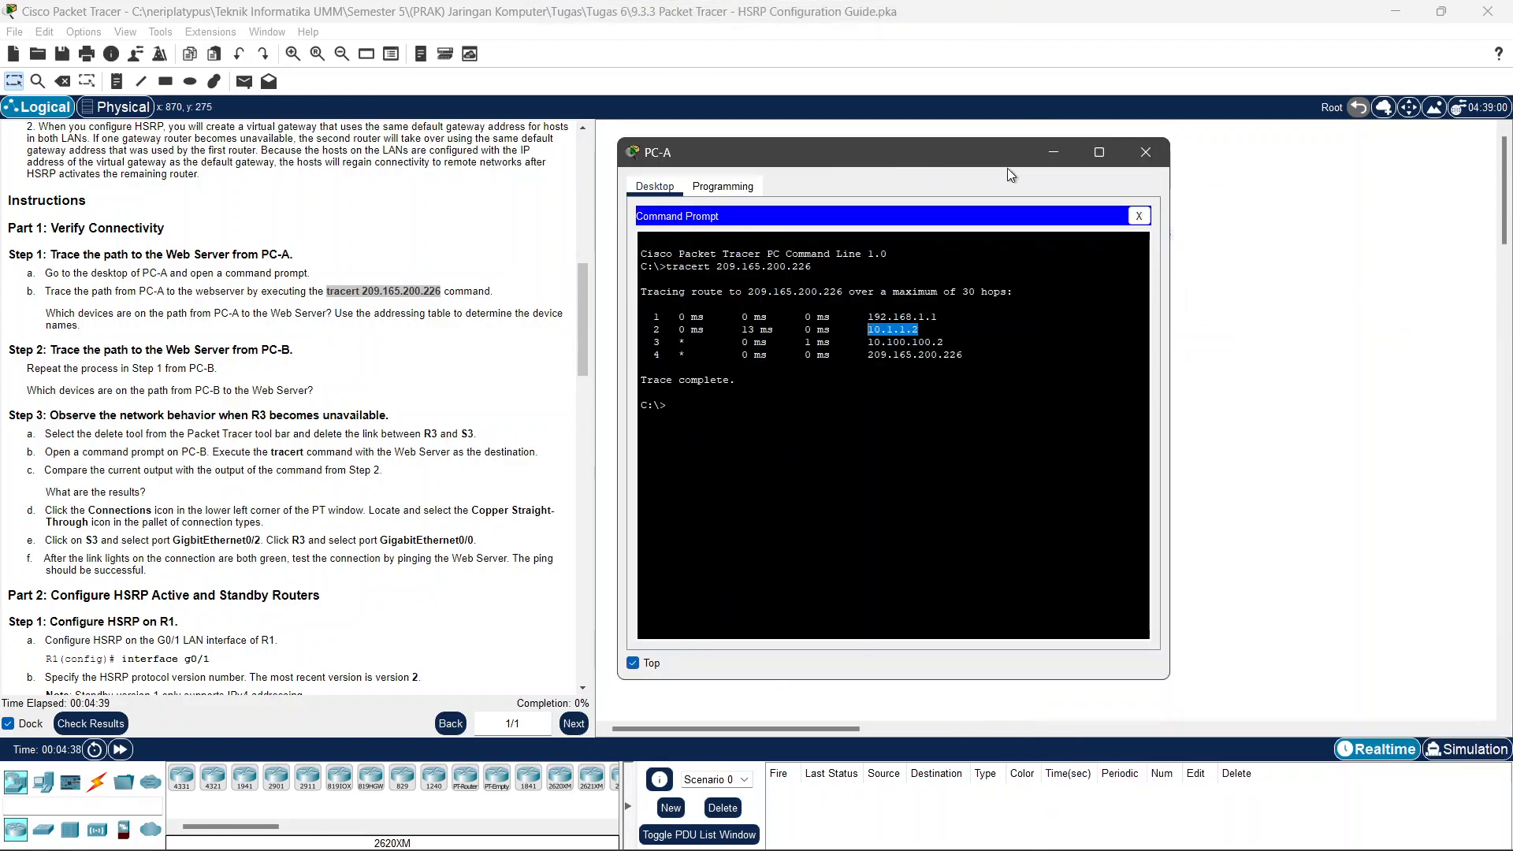
pyautogui.click(1147, 163)
# Run tracert 209.165.200.226 from PC-B's command prompt with its window kept on top, and fast-forward the simulation time.
pyautogui.scroll(-1, 130, 257)
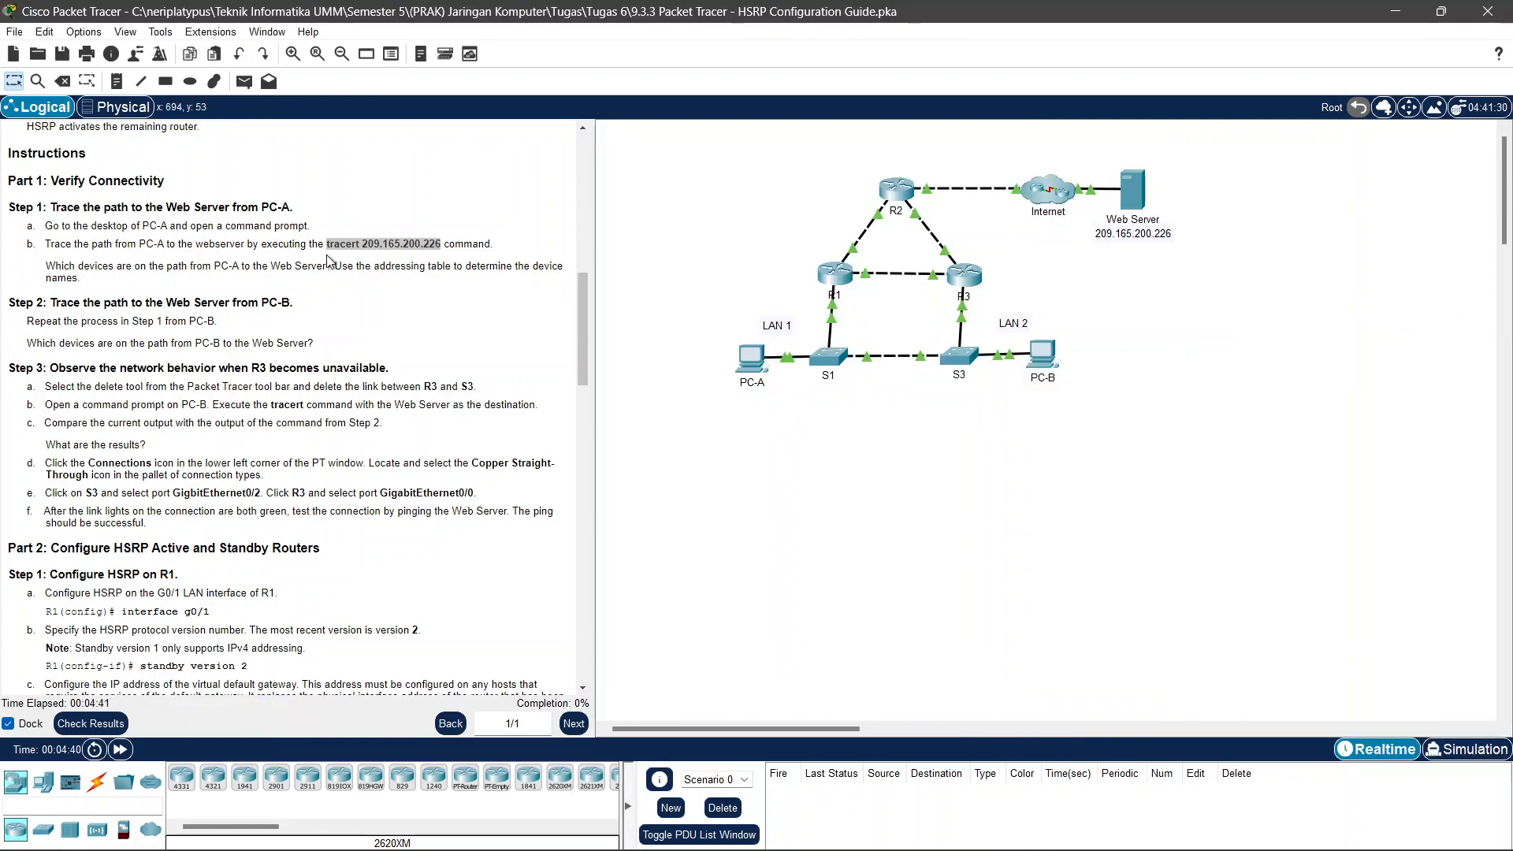
pyautogui.click(1042, 356)
pyautogui.click(866, 248)
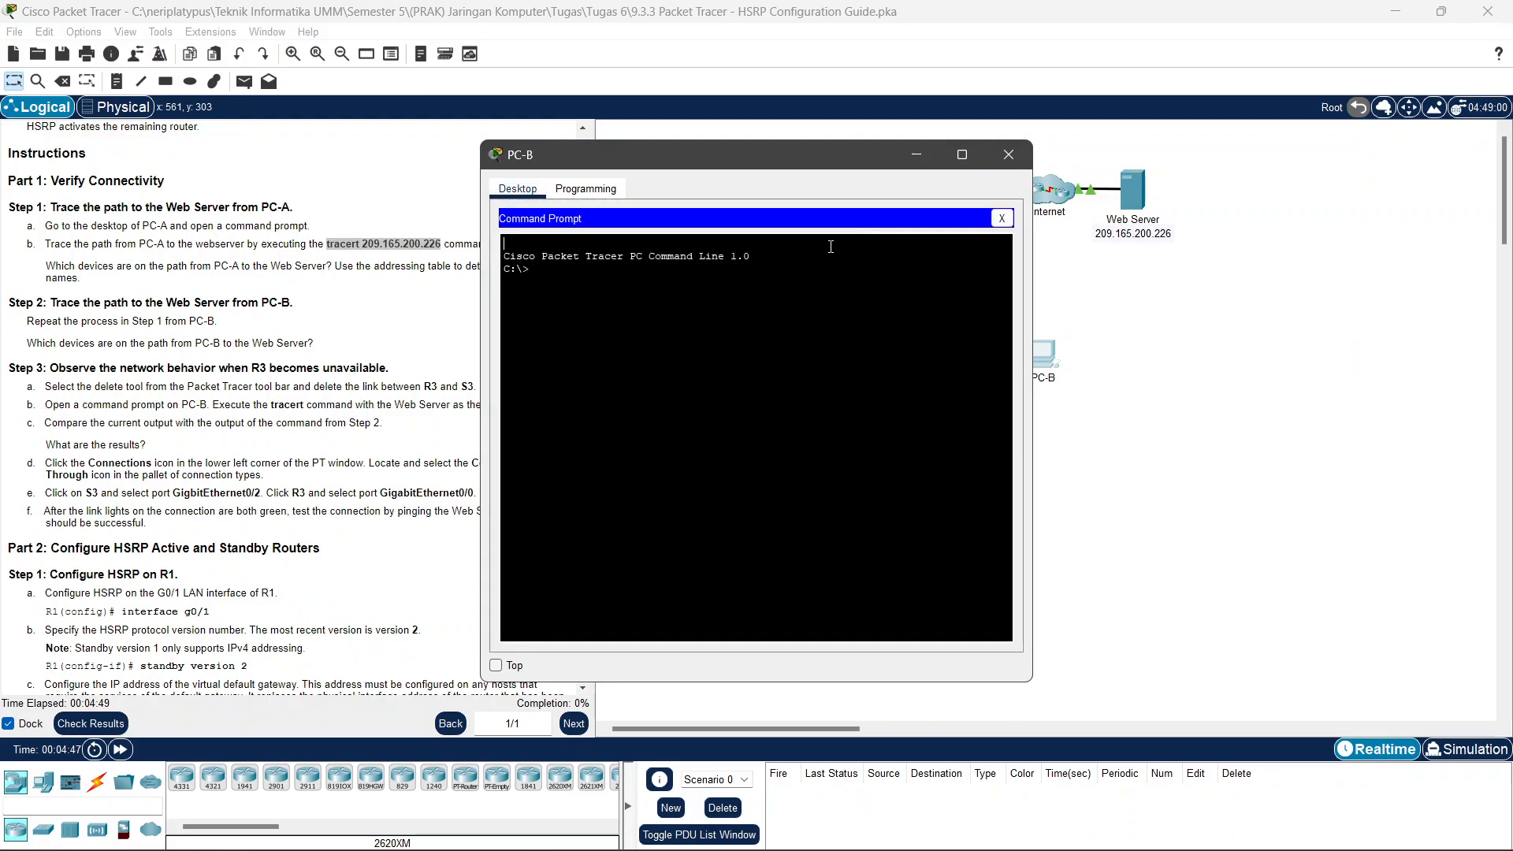
pyautogui.rightClick(664, 281)
pyautogui.click(692, 312)
pyautogui.press('Return')
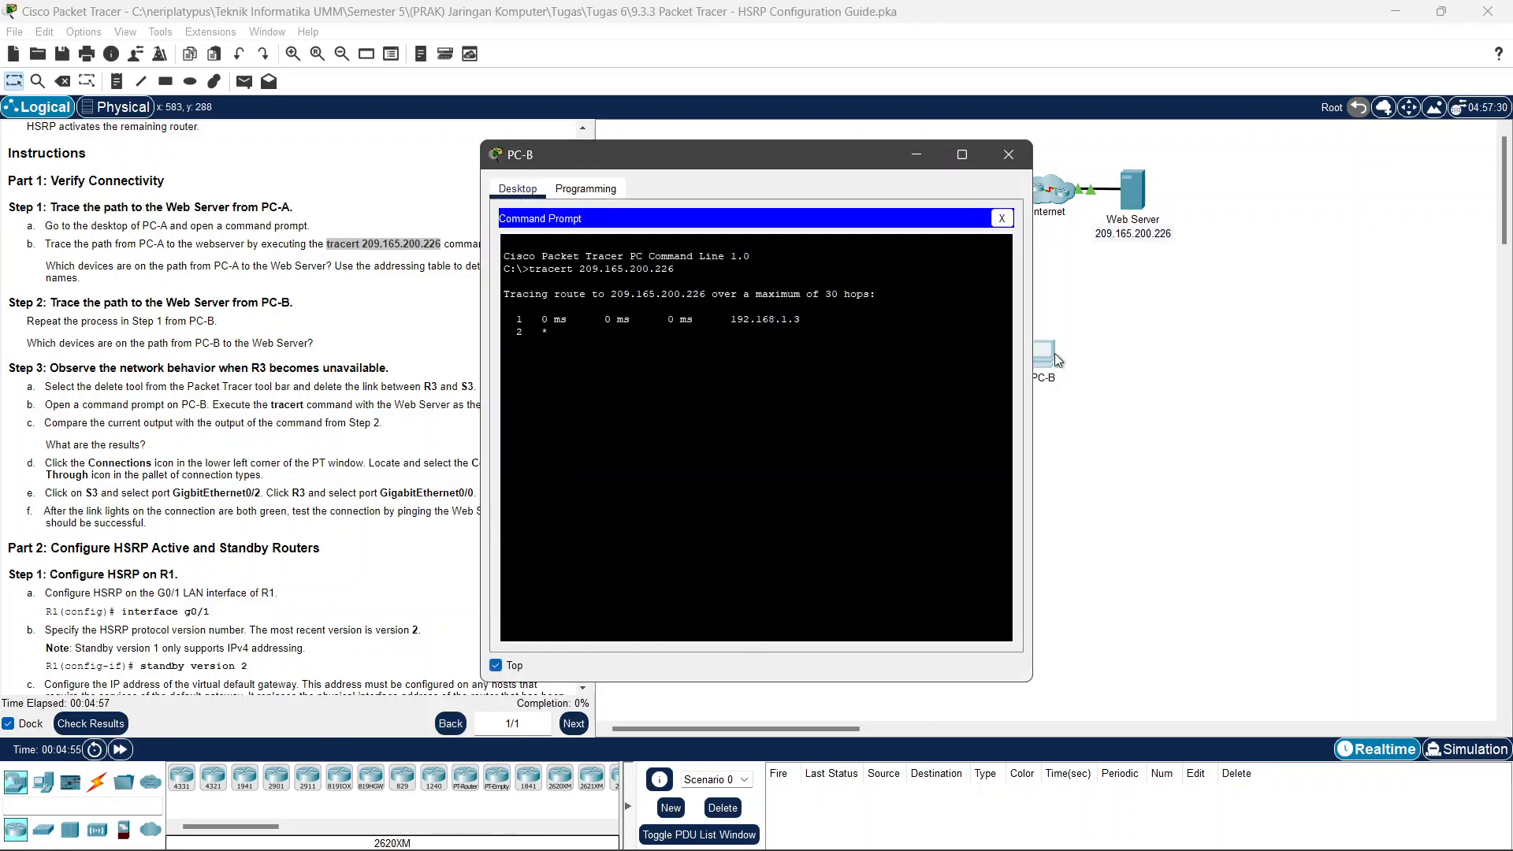
pyautogui.click(129, 754)
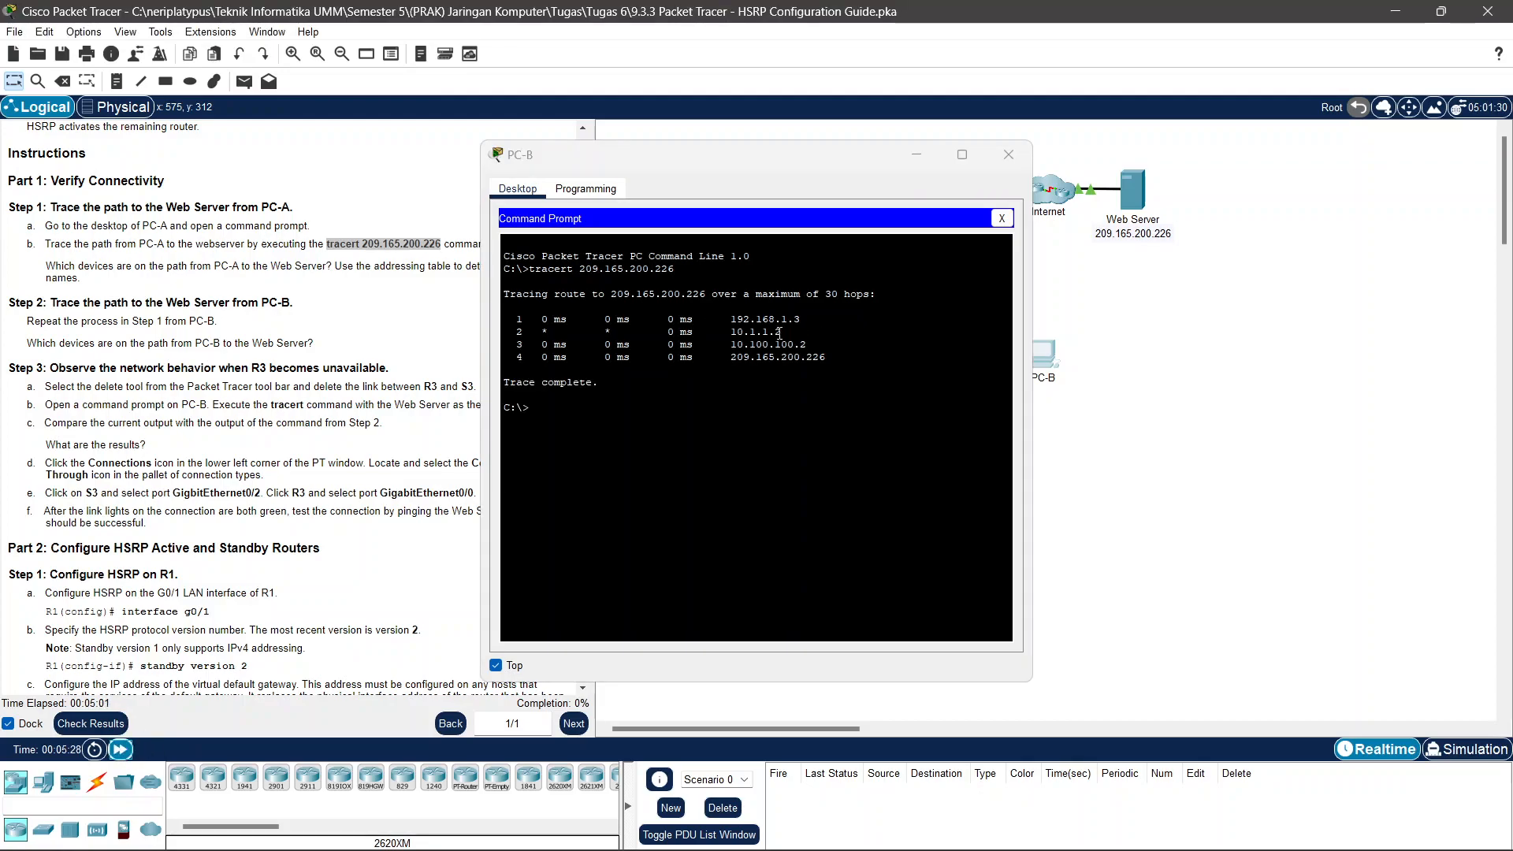
# Minimise PC-B's command prompt and compare its trace hops with routers R3 and R2 in the topology.
pyautogui.click(902, 154)
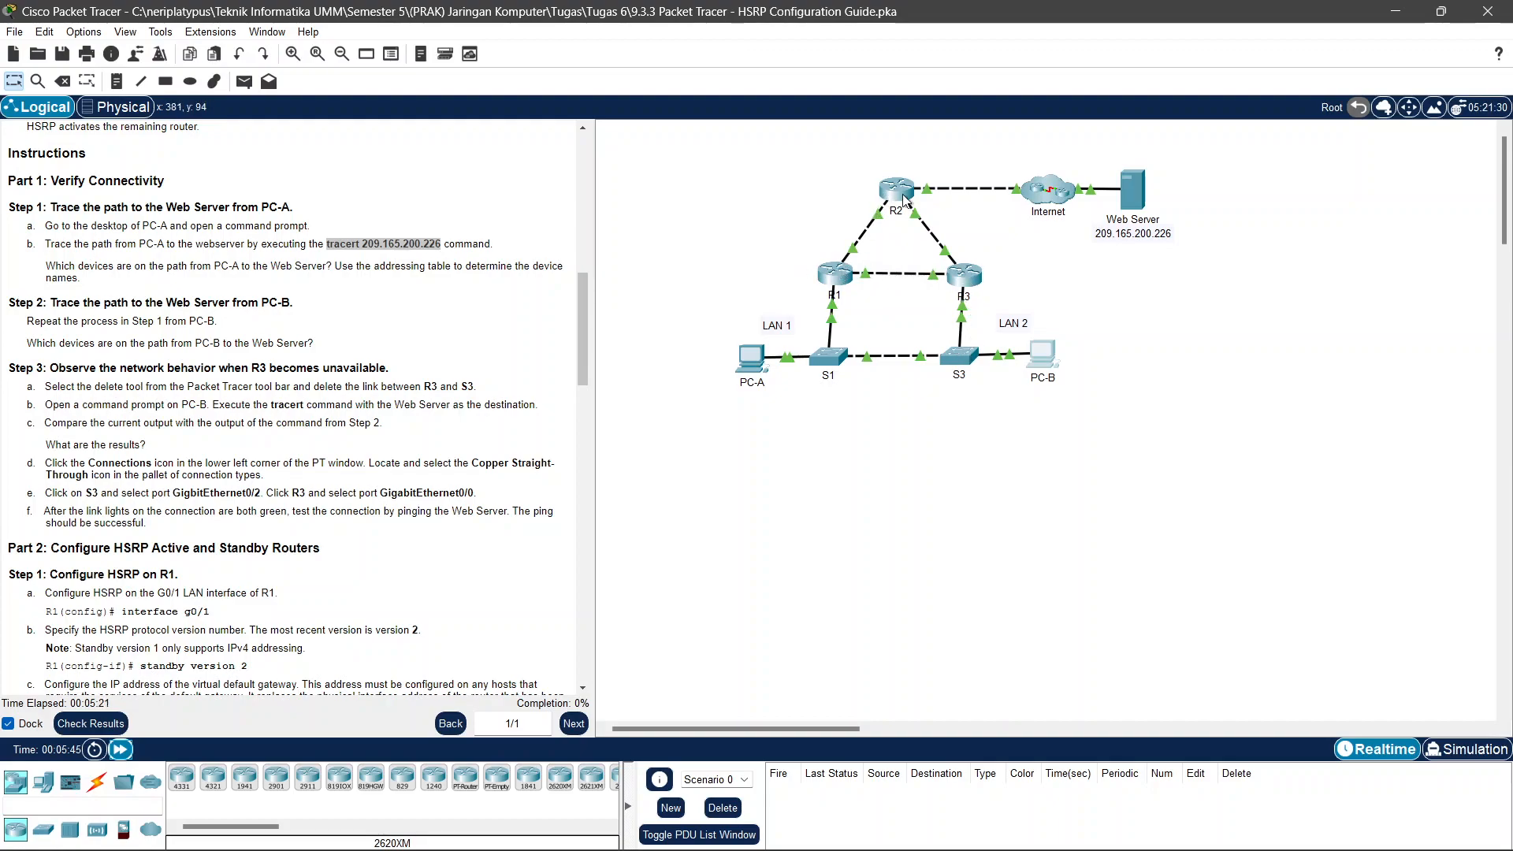
pyautogui.click(570, 827)
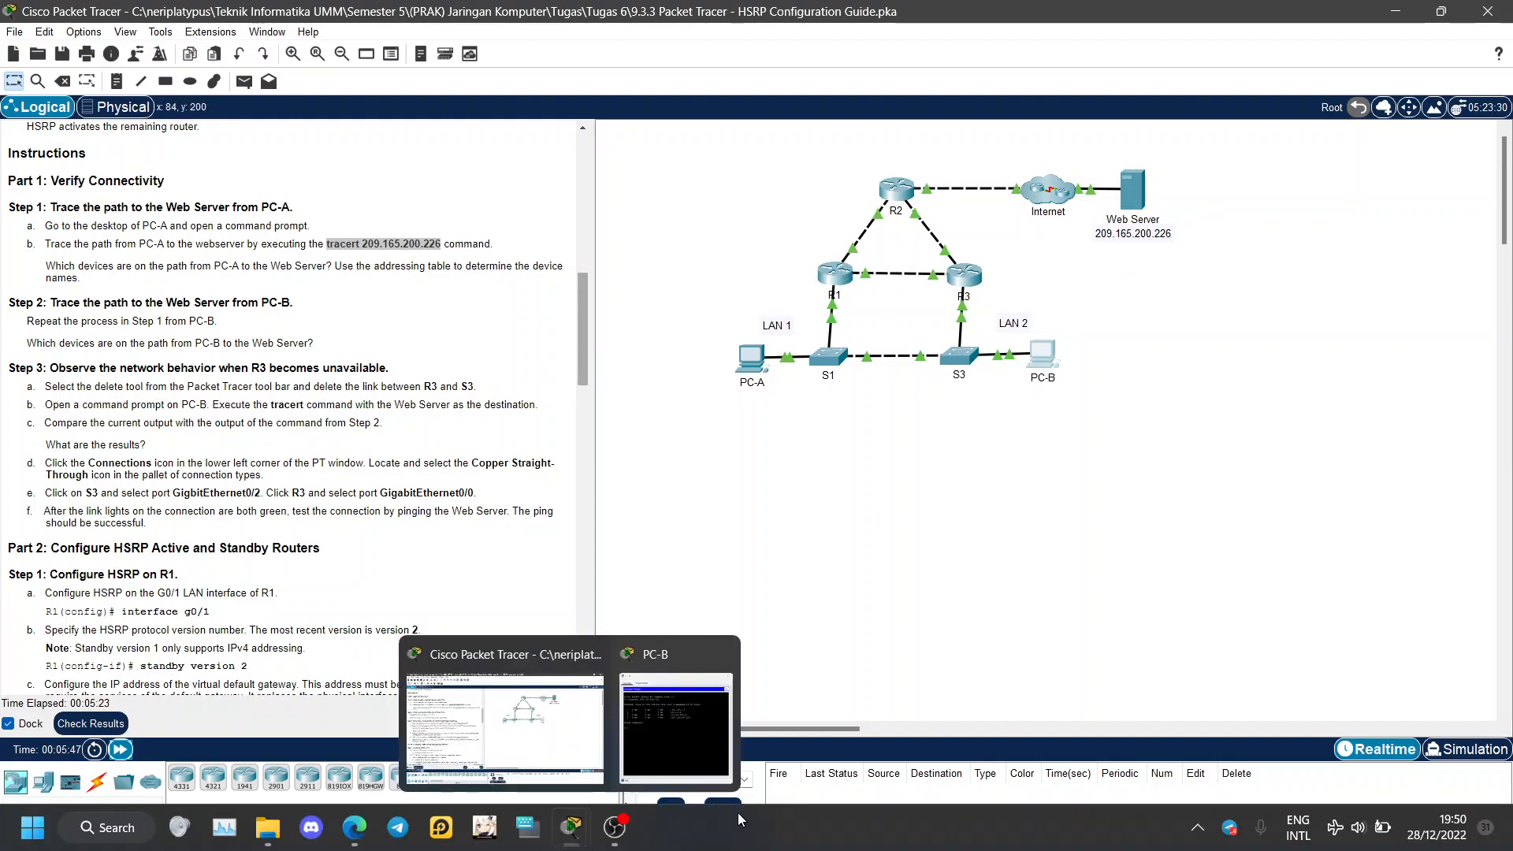
pyautogui.moveTo(615, 828)
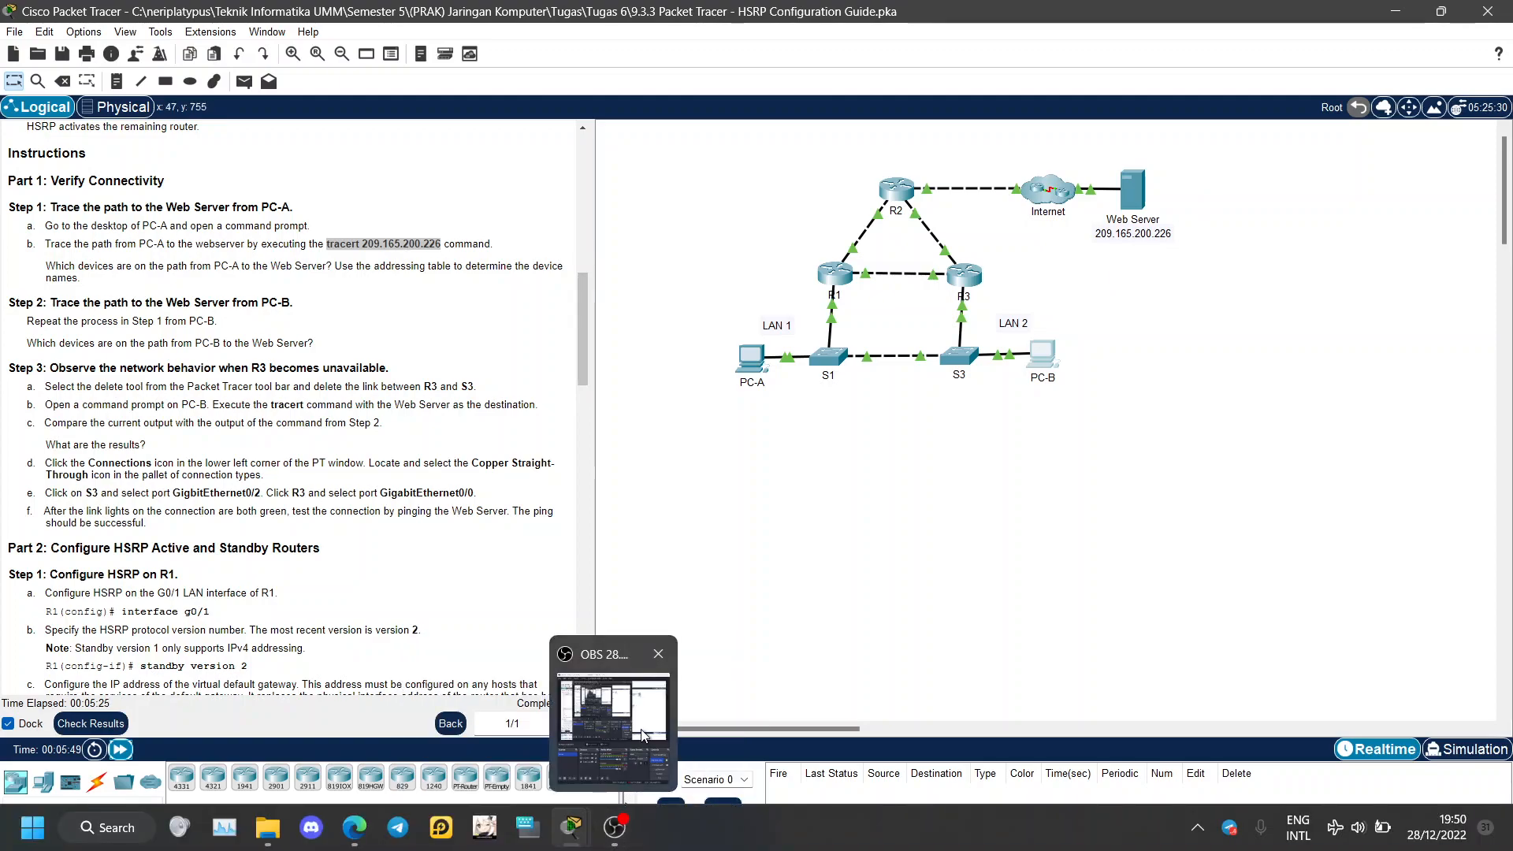
pyautogui.scroll(-1, 160, 365)
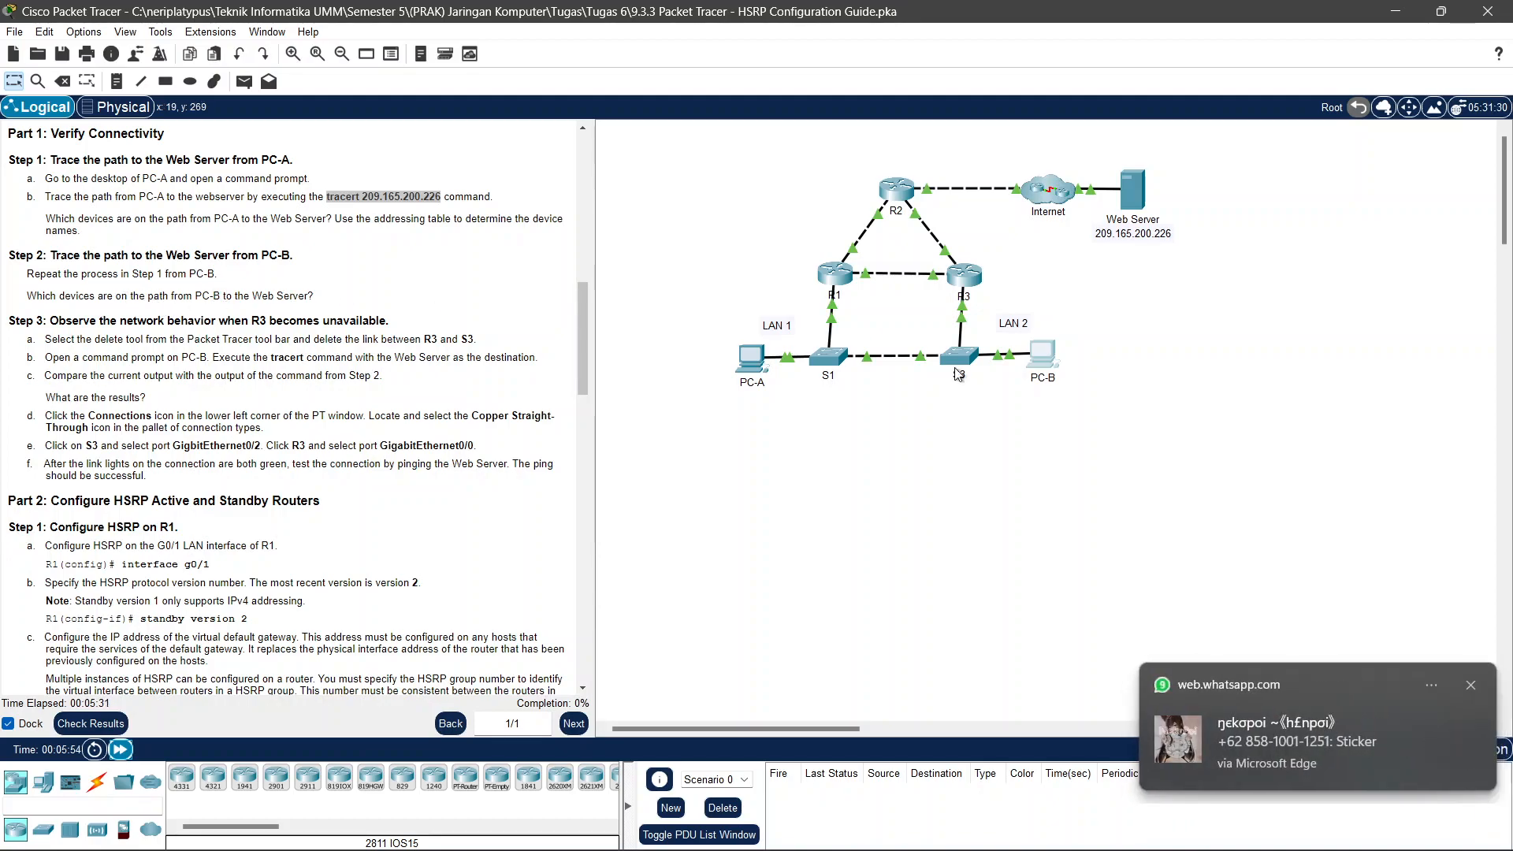
pyautogui.click(1471, 685)
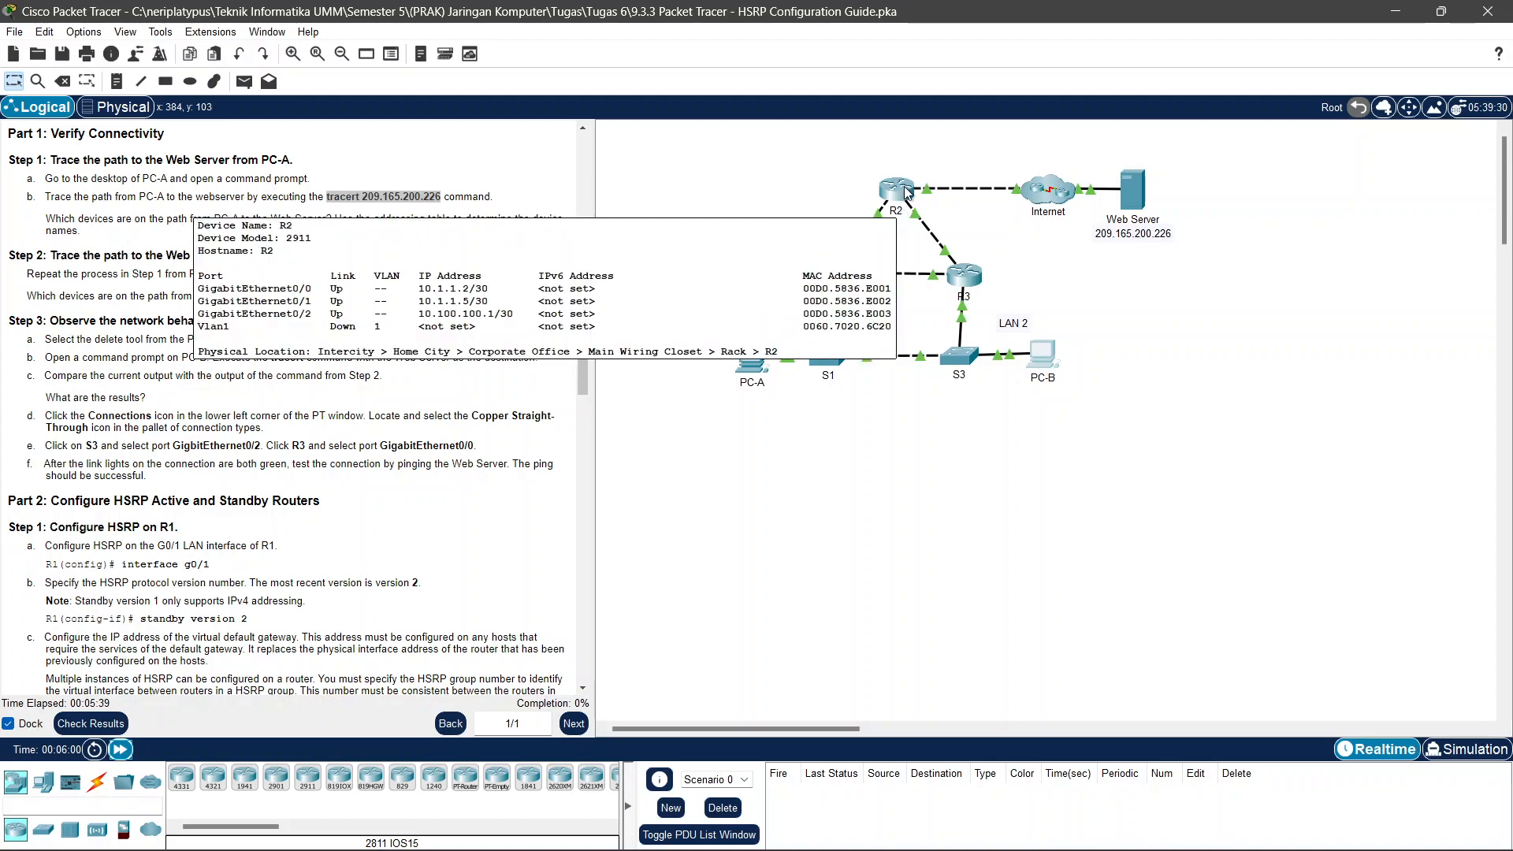
pyautogui.scroll(-1, 150, 301)
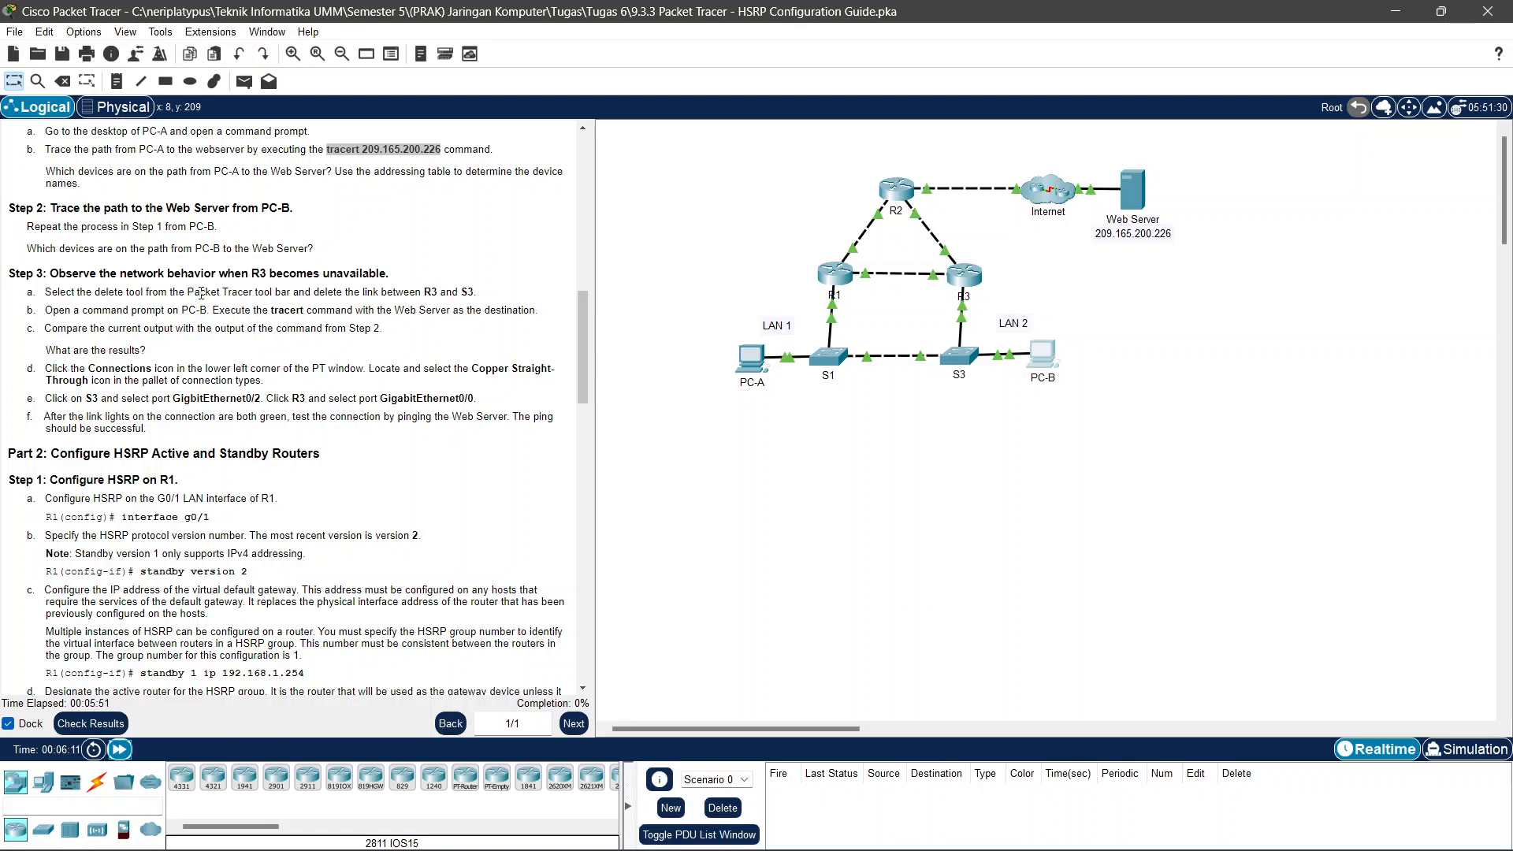
pyautogui.click(63, 80)
pyautogui.click(1042, 354)
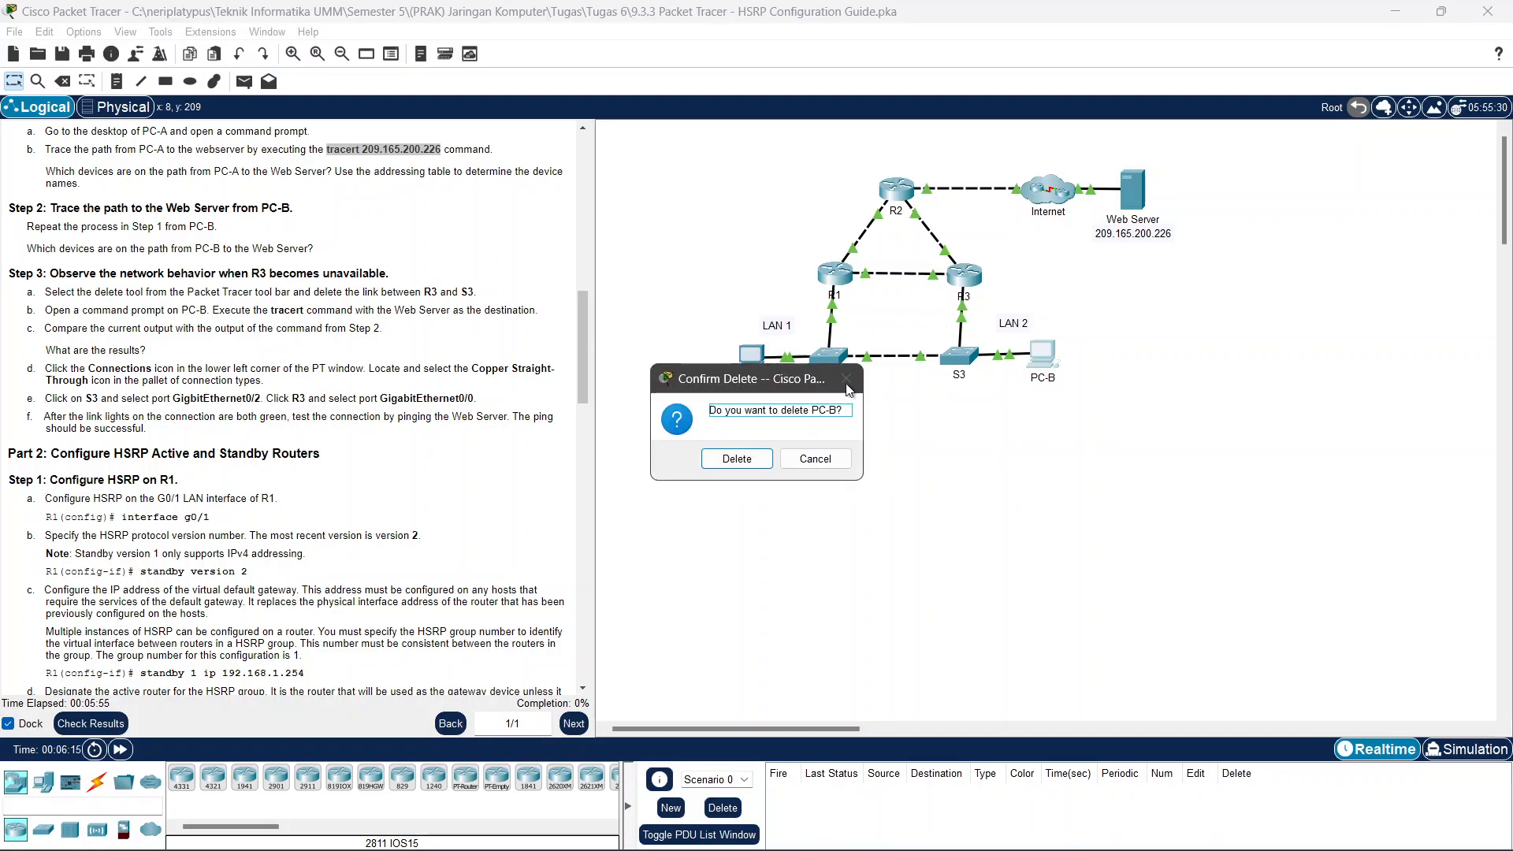
pyautogui.click(816, 458)
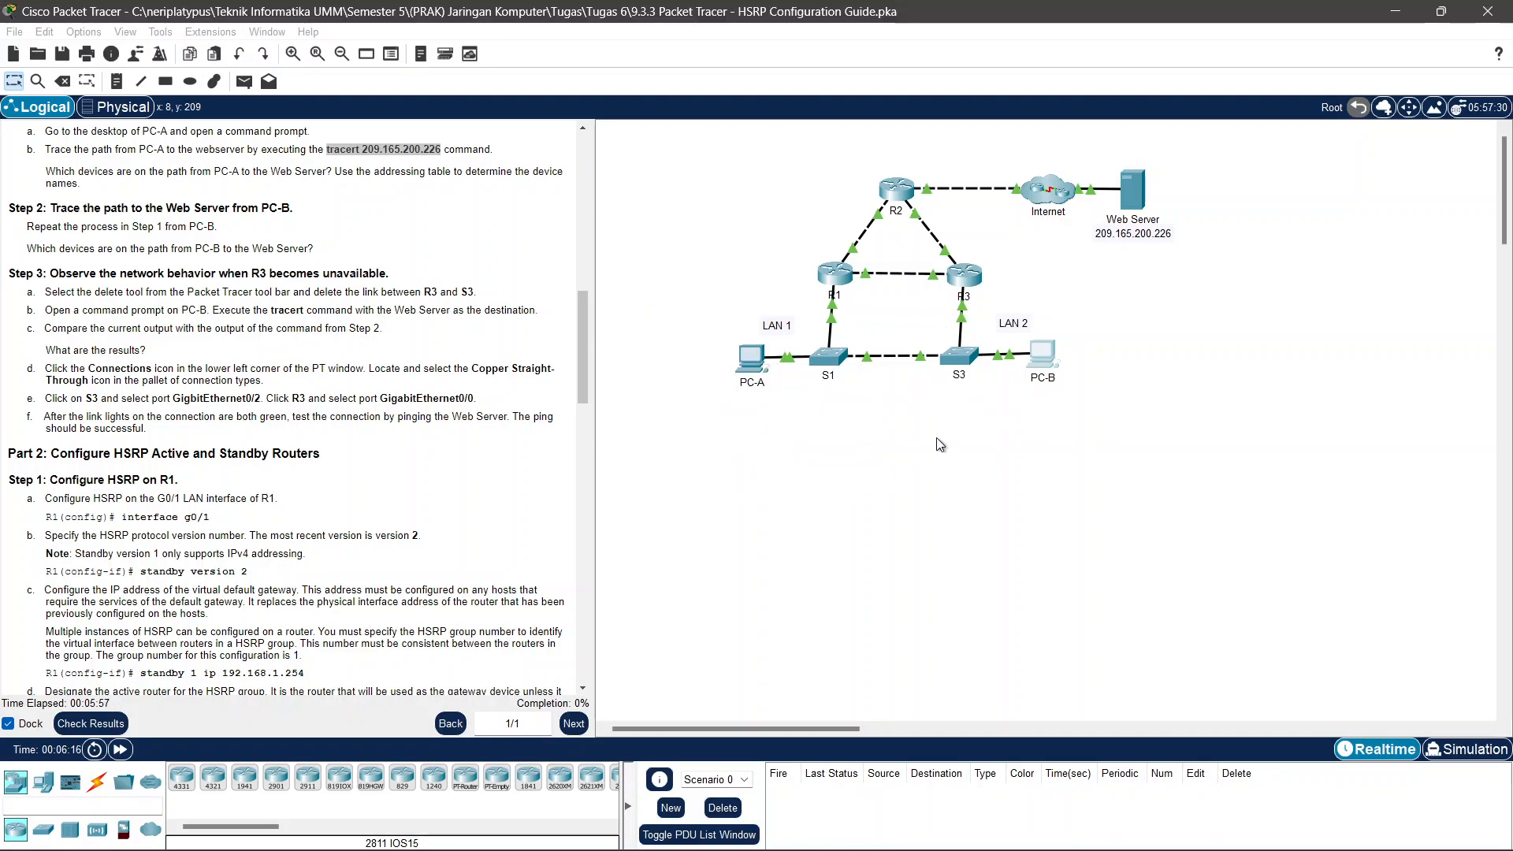
# Delete the link between R3 and S3 in the topology, and return to the selection tool.
pyautogui.click(71, 90)
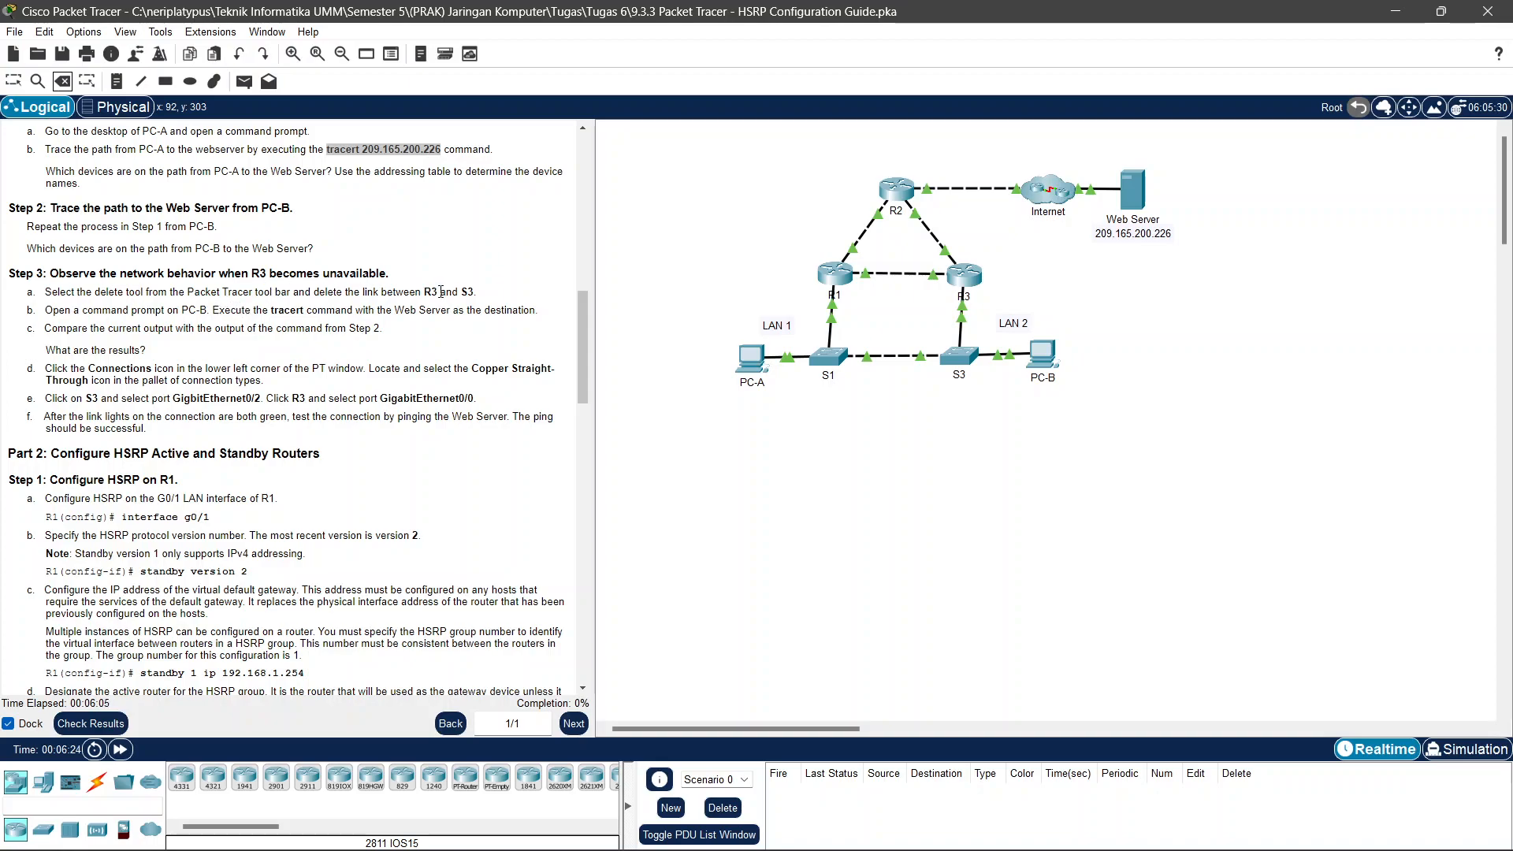
pyautogui.click(961, 325)
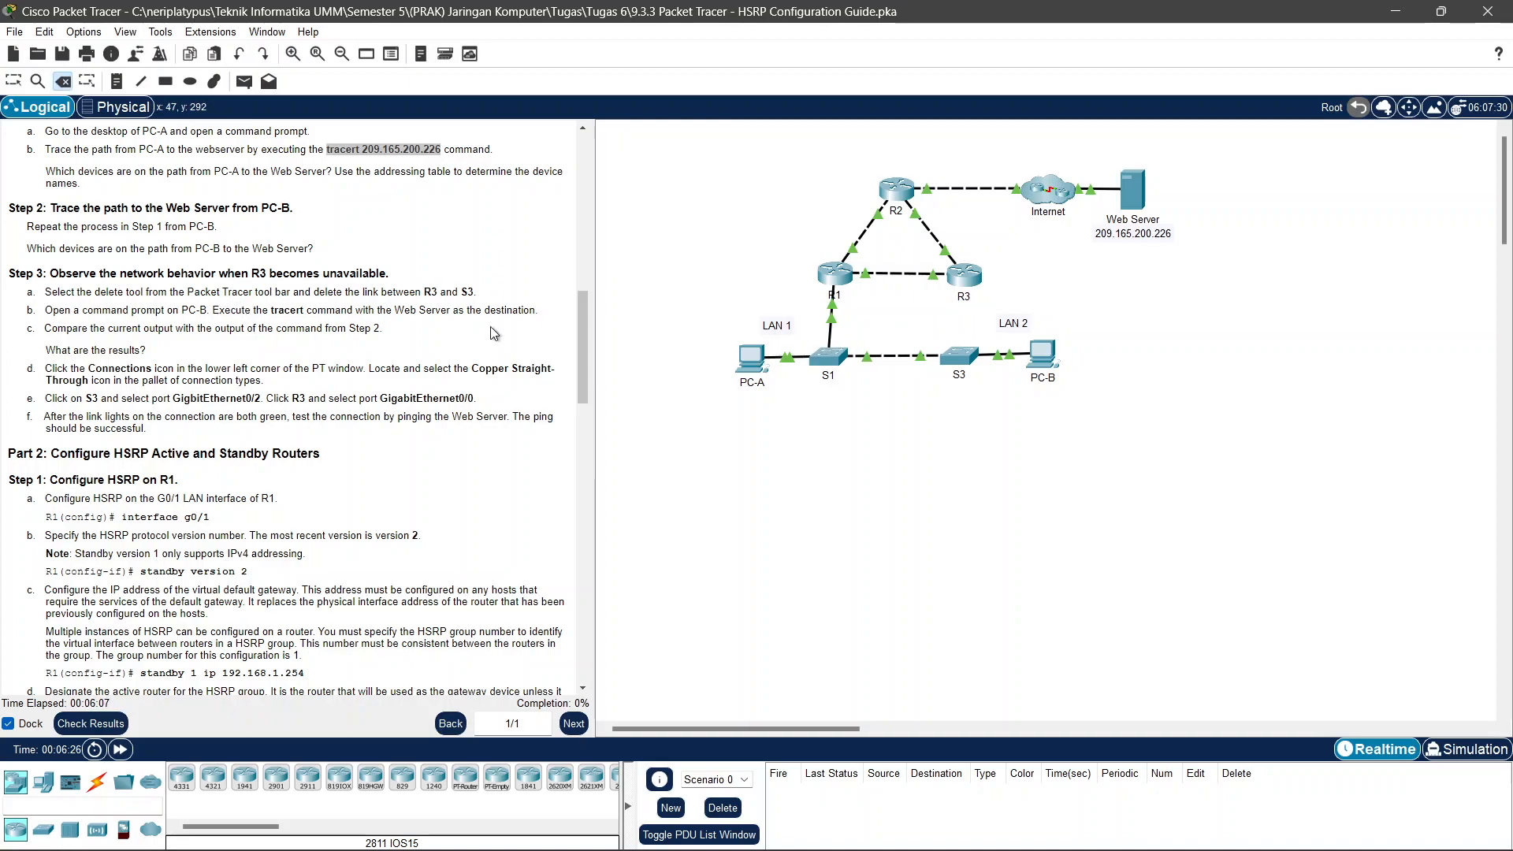
pyautogui.click(15, 82)
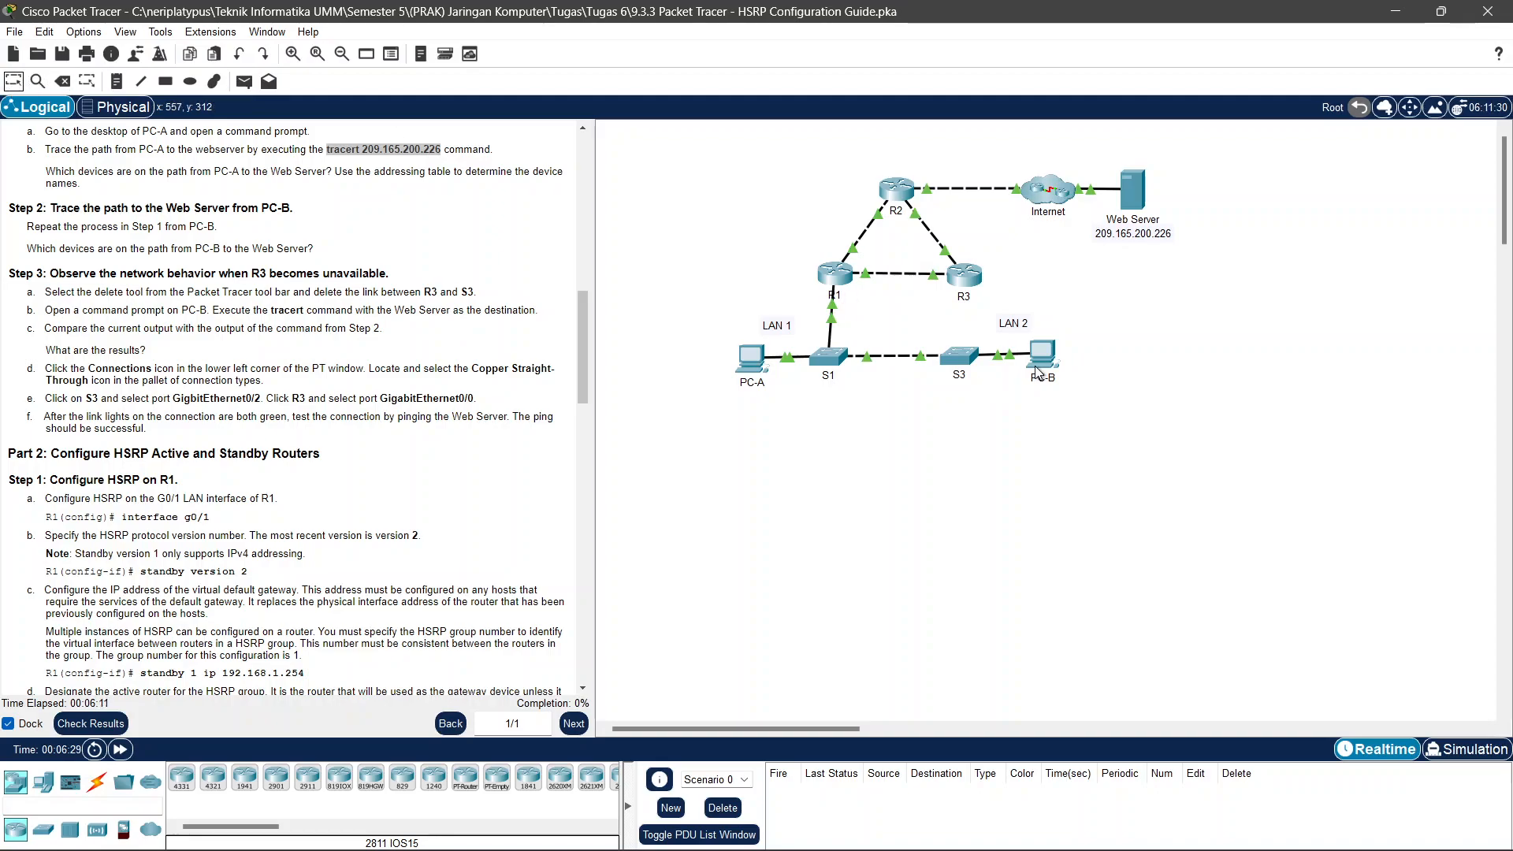
# Run tracert 209.165.200.226 again from PC-B's command prompt, fast-forward the simulation time, and close the PC-B window.
pyautogui.click(1038, 371)
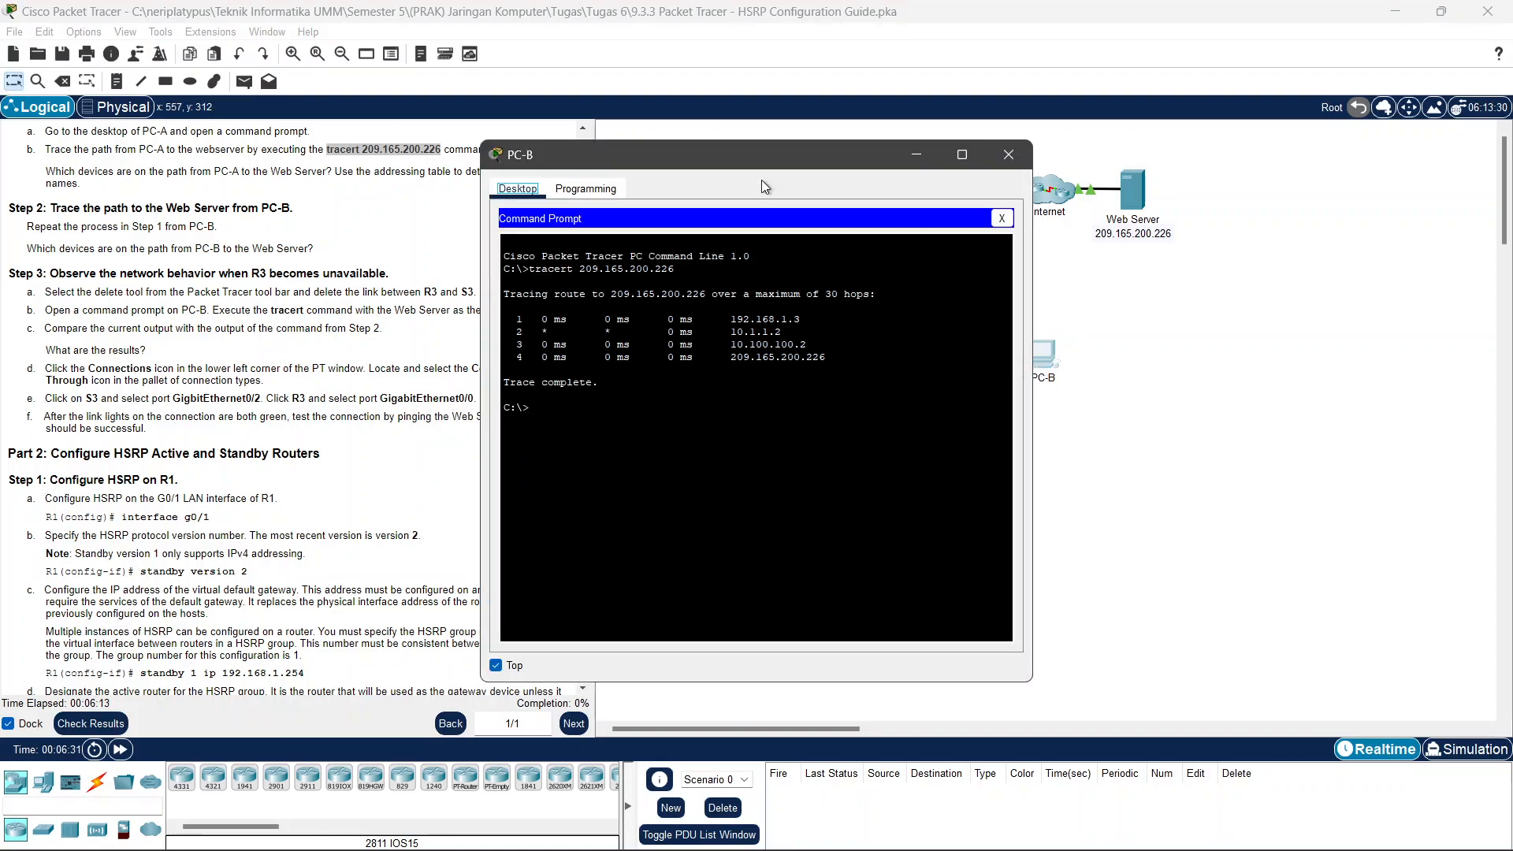
pyautogui.moveTo(762, 154); pyautogui.dragTo(896, 158)
pyautogui.click(830, 425)
pyautogui.click(875, 455)
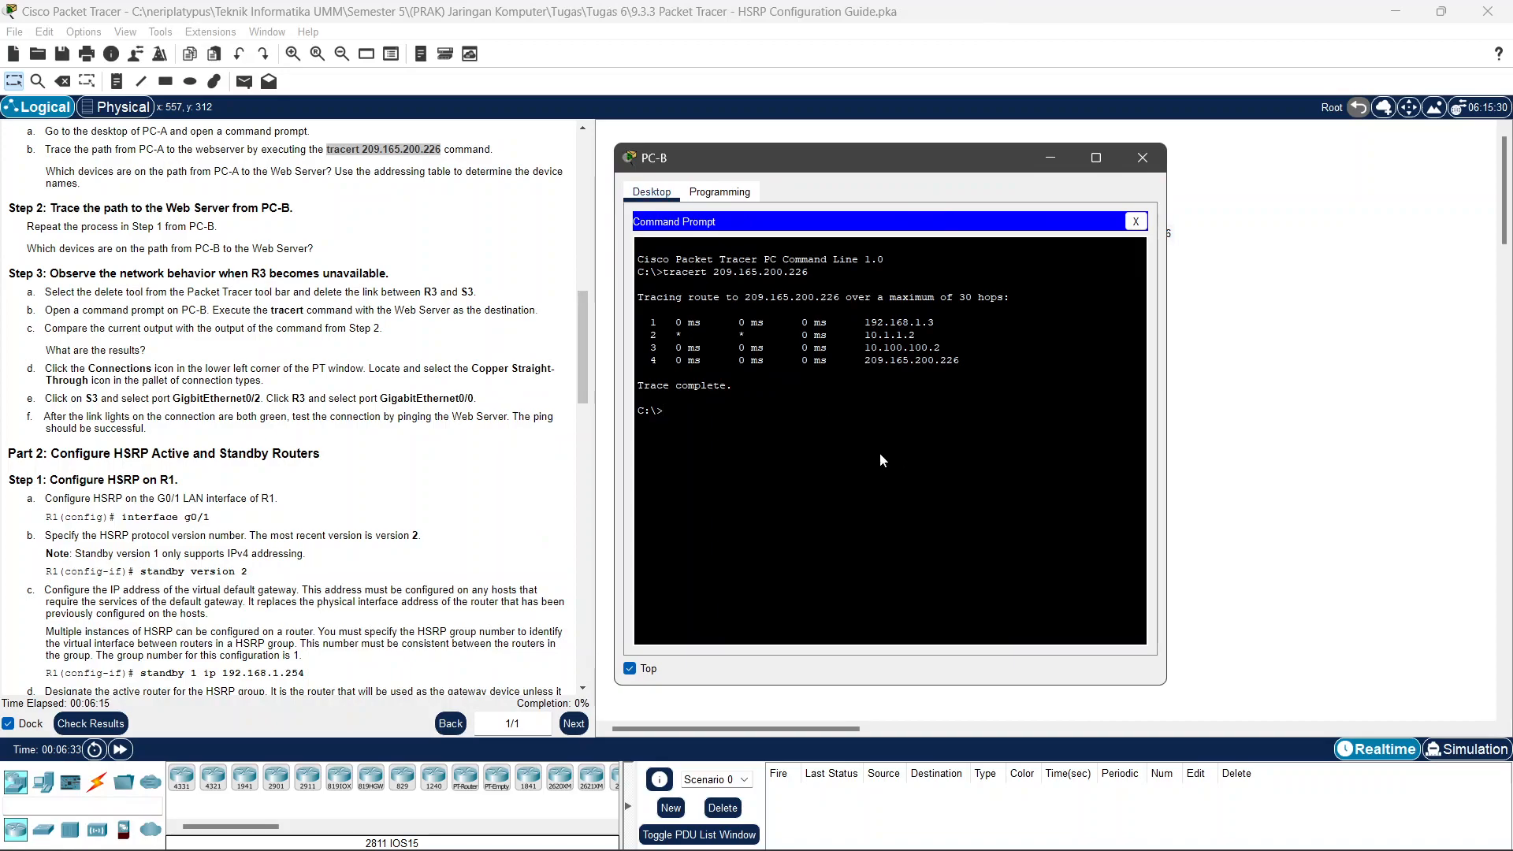
pyautogui.press('Return')
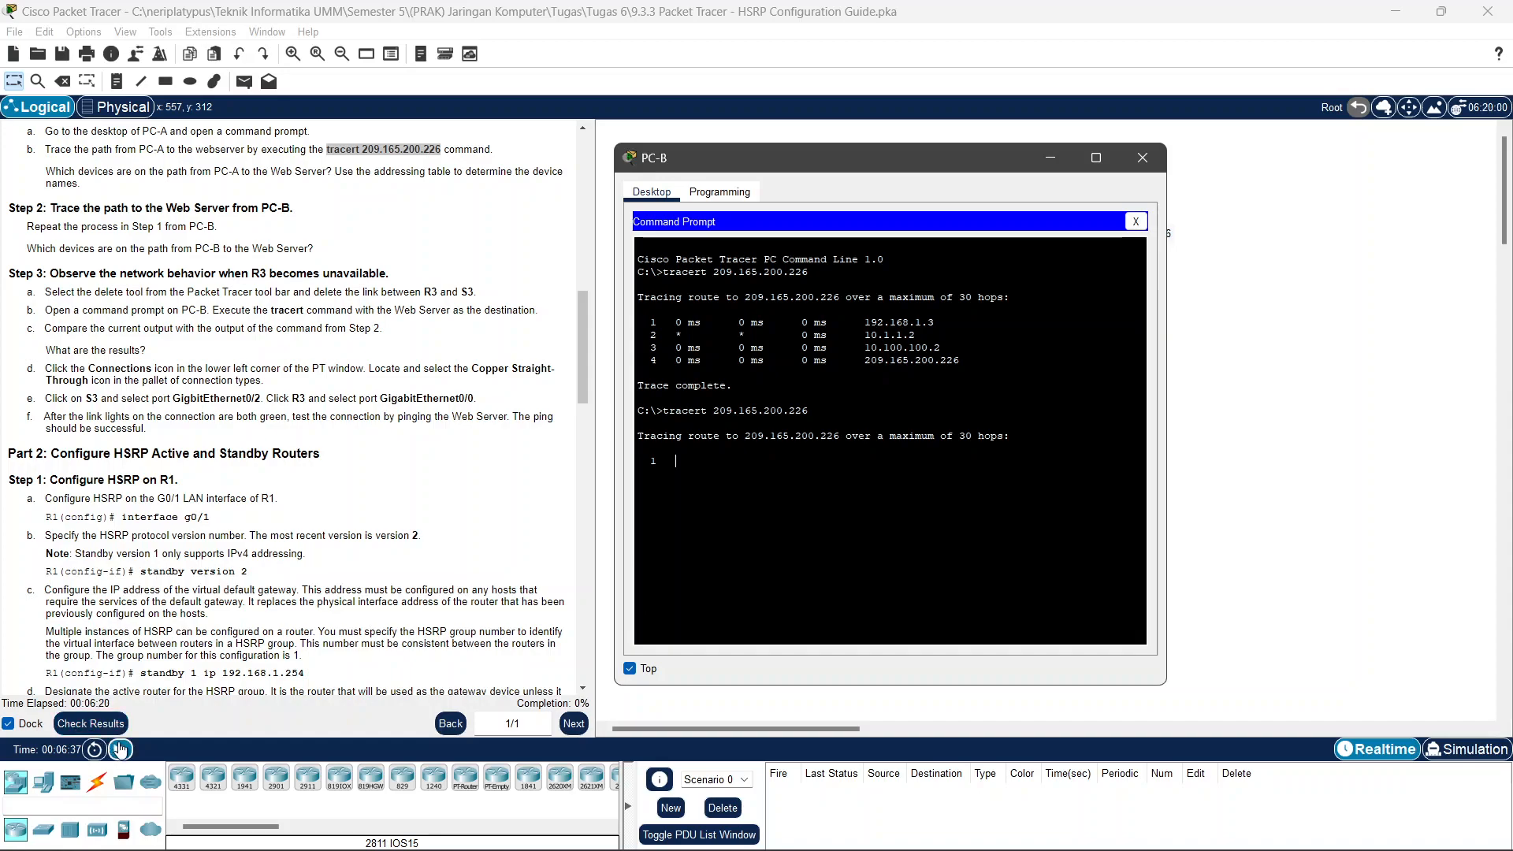
pyautogui.click(121, 750)
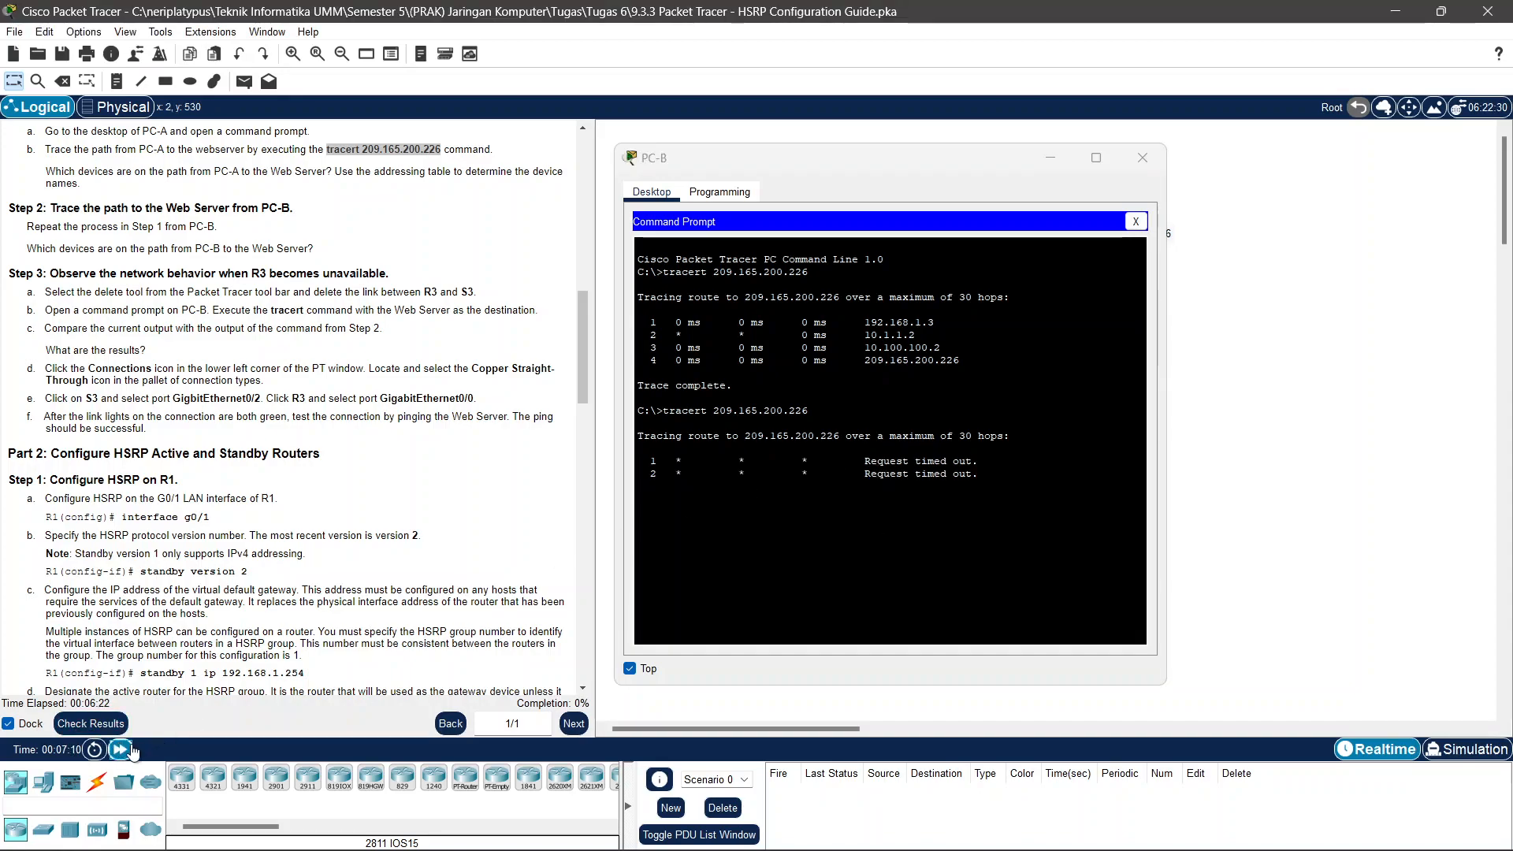
pyautogui.click(126, 750)
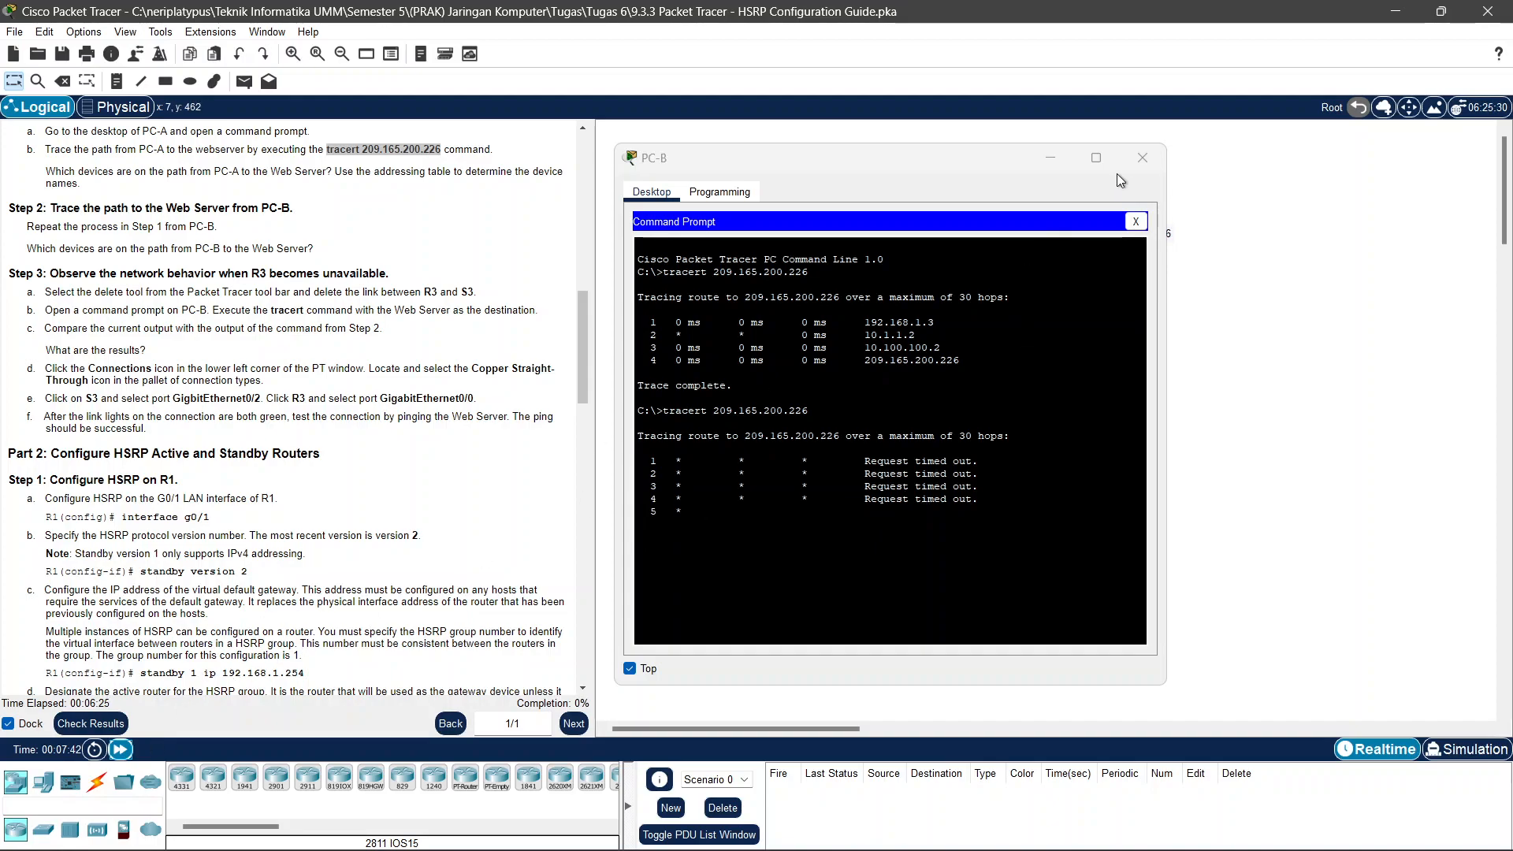
pyautogui.click(1142, 158)
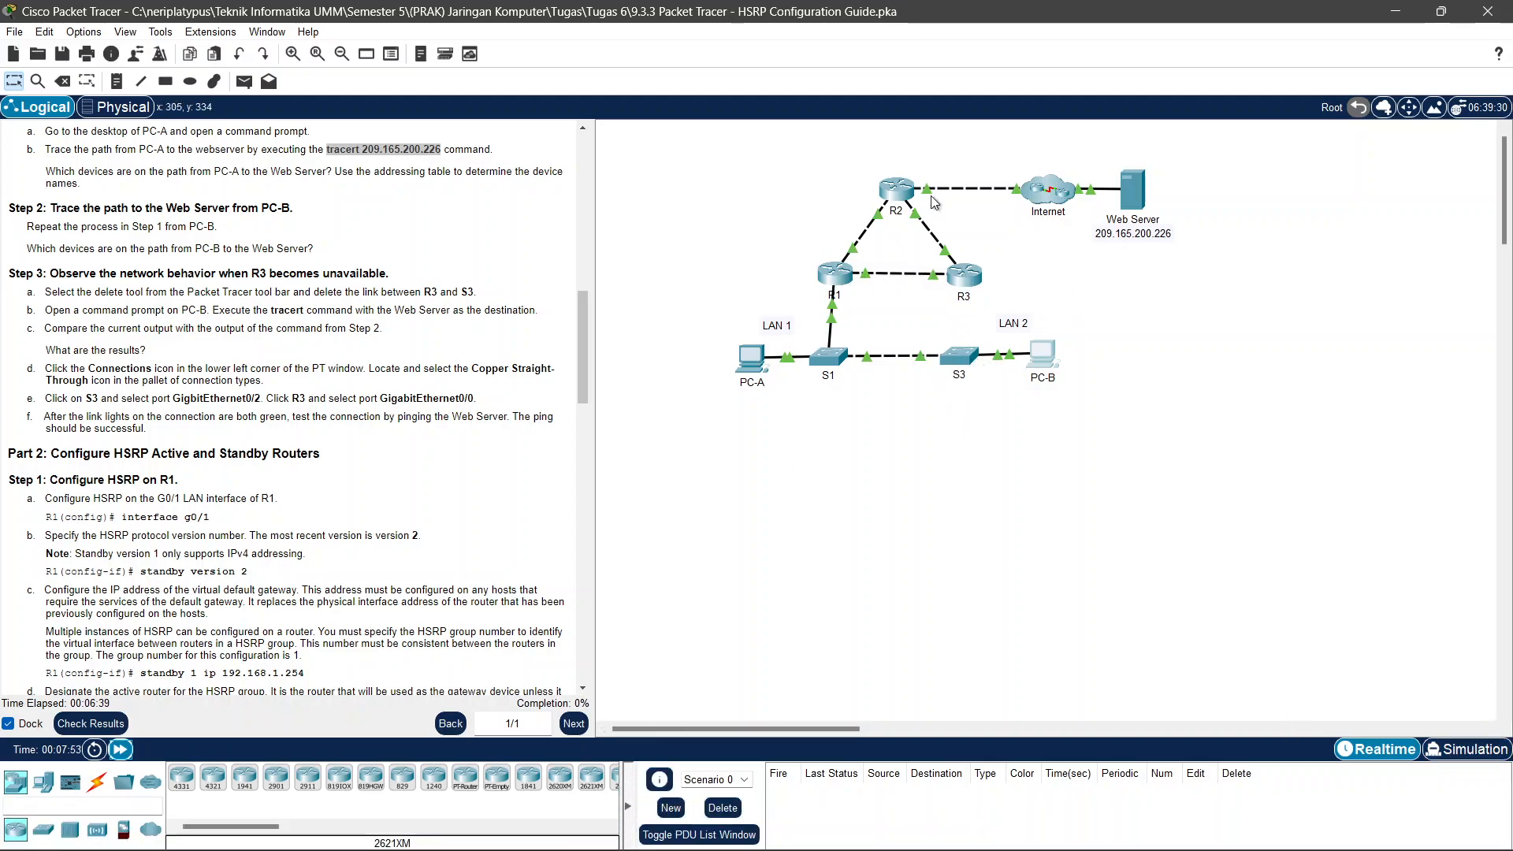
# Connect S3's GigabitEthernet0/2 to R3's GigabitEthernet0/0 with a Copper Straight-Through cable, and fast-forward the simulation time.
pyautogui.moveTo(615, 828)
pyautogui.click(97, 781)
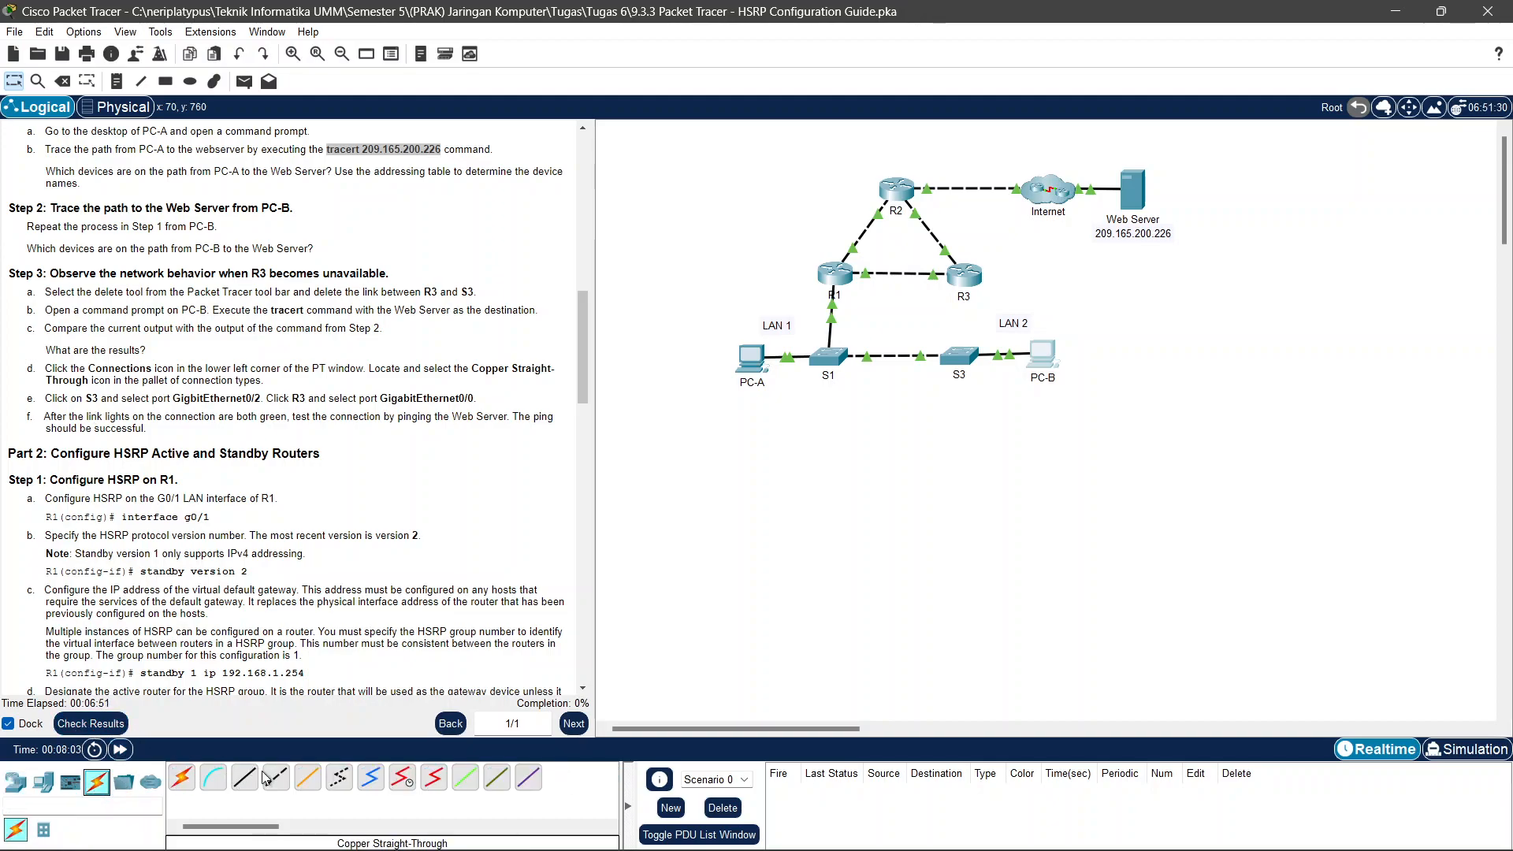
pyautogui.click(244, 778)
pyautogui.click(969, 355)
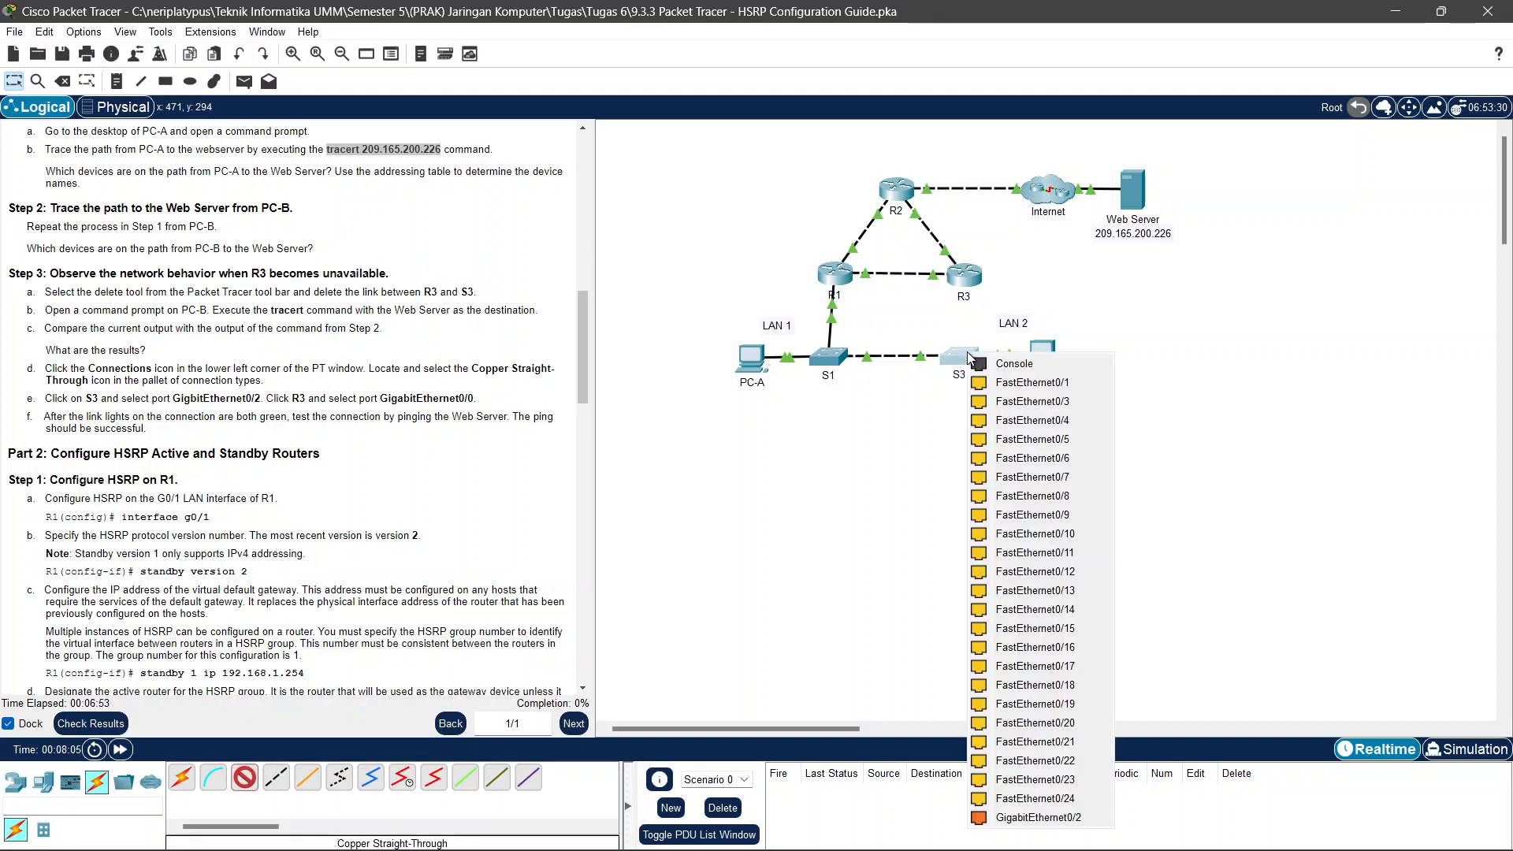
pyautogui.click(1038, 817)
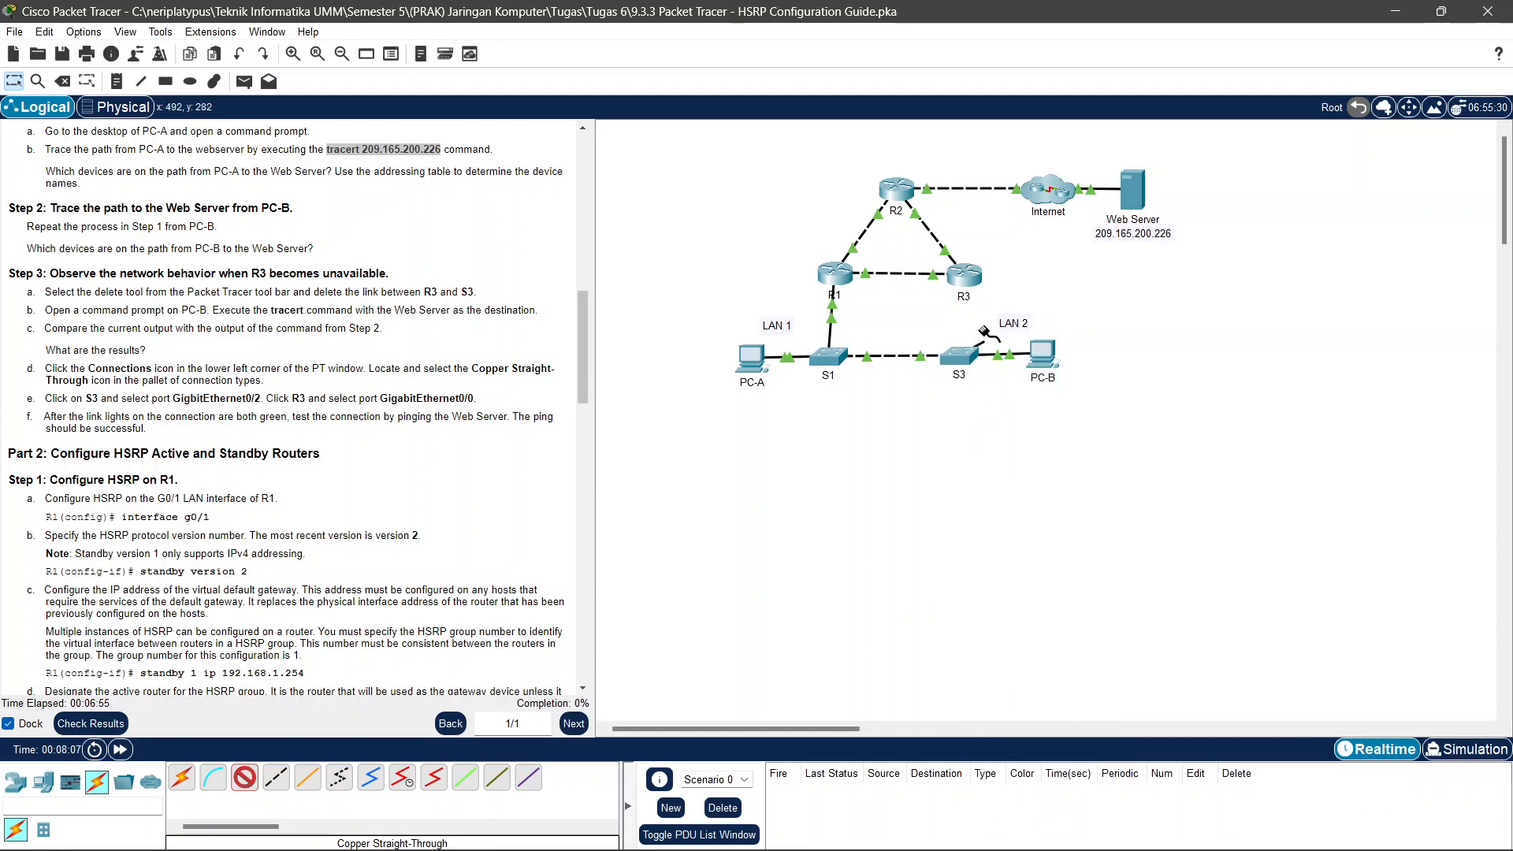
pyautogui.click(958, 280)
pyautogui.click(997, 322)
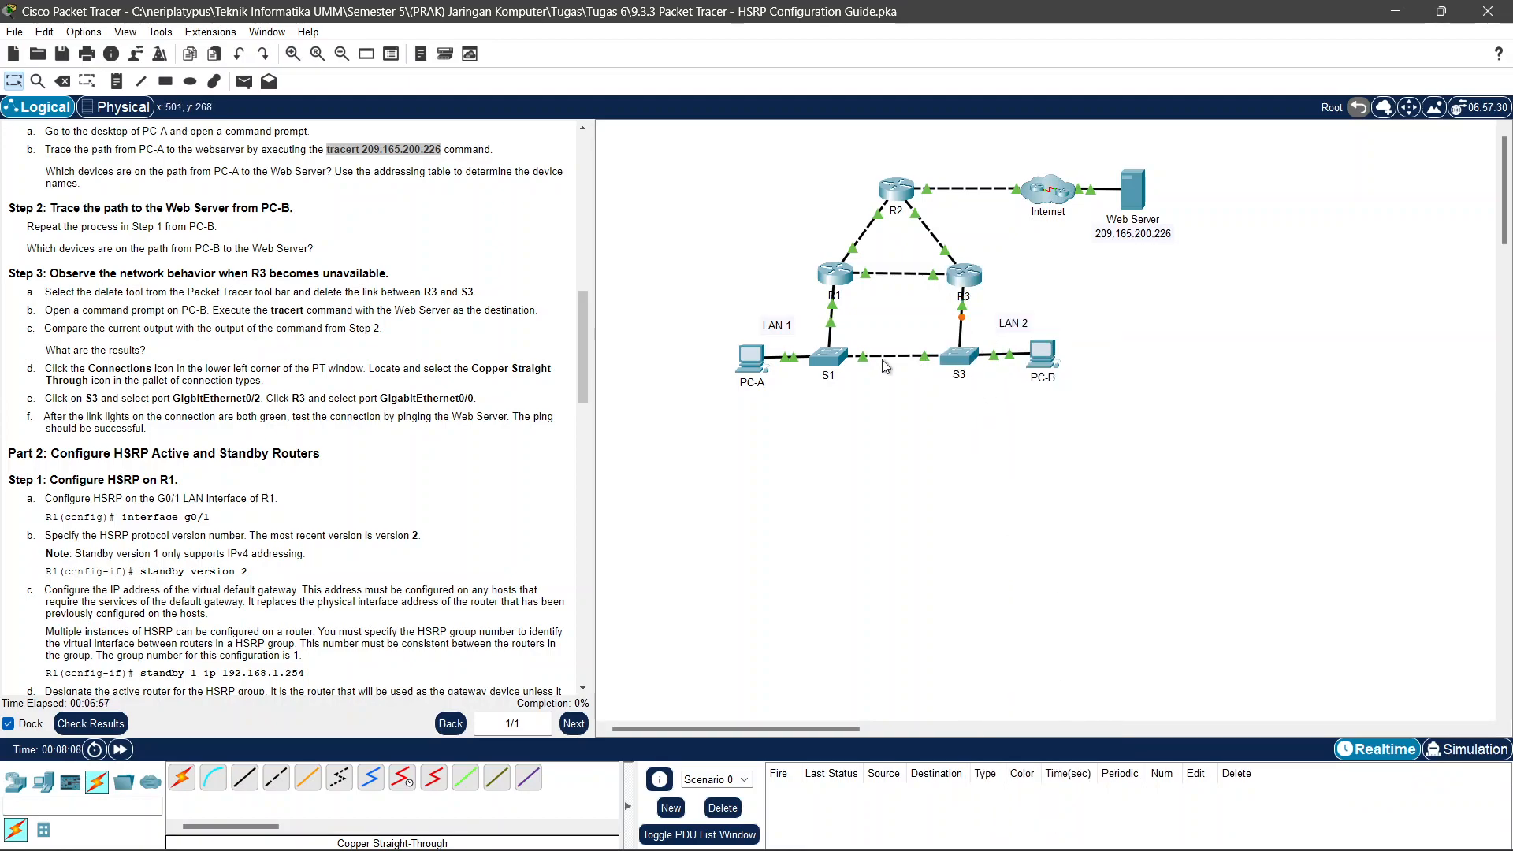
pyautogui.click(134, 747)
# Read the Part 2, Step 1 instructions and start a CLI session on R1 with its window kept on top.
pyautogui.scroll(-3, 86, 394)
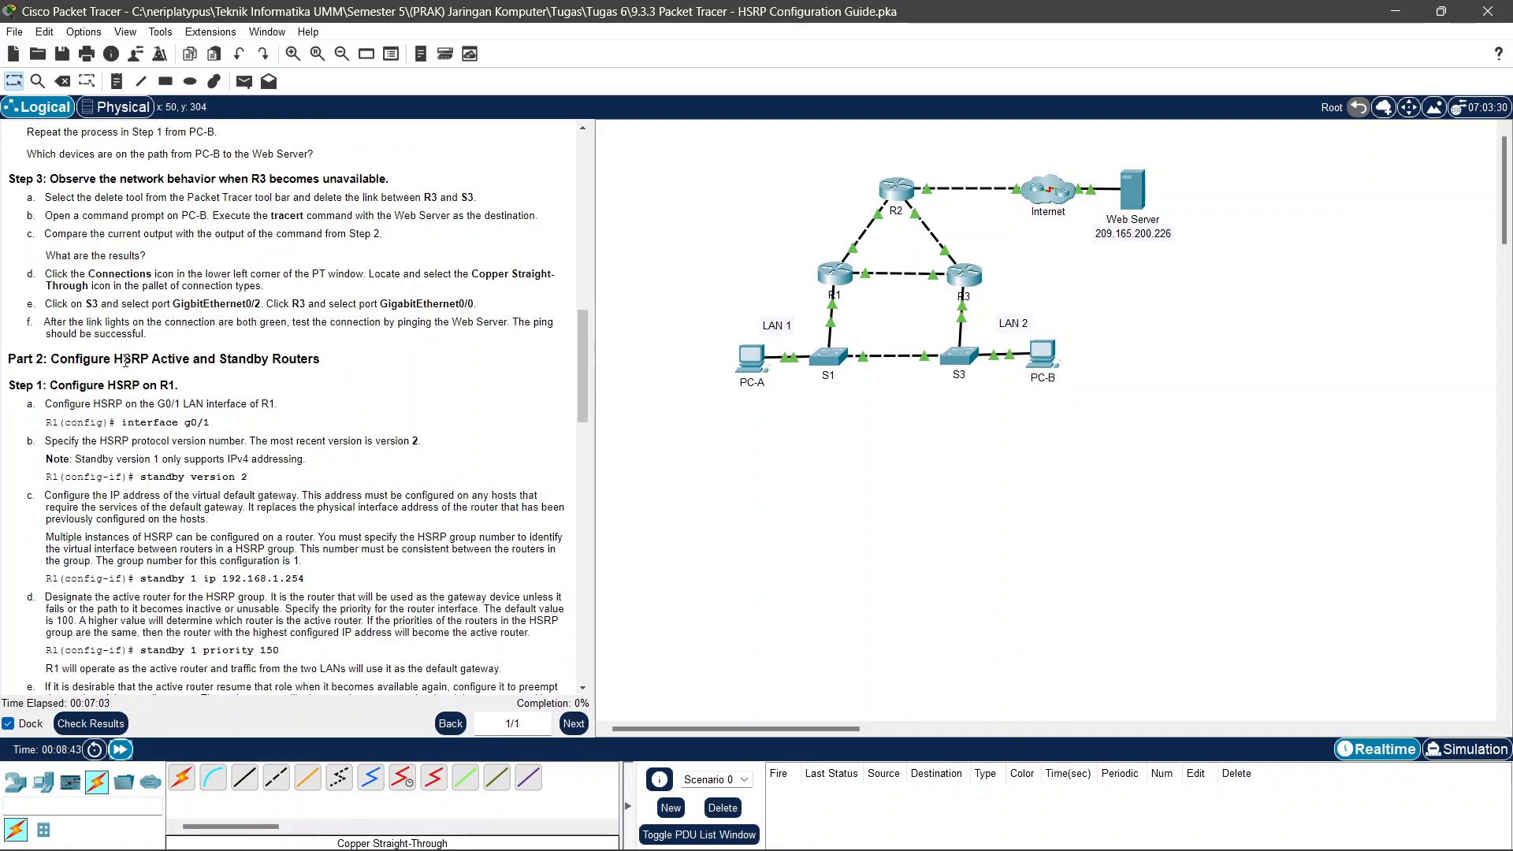
pyautogui.scroll(-1, 93, 400)
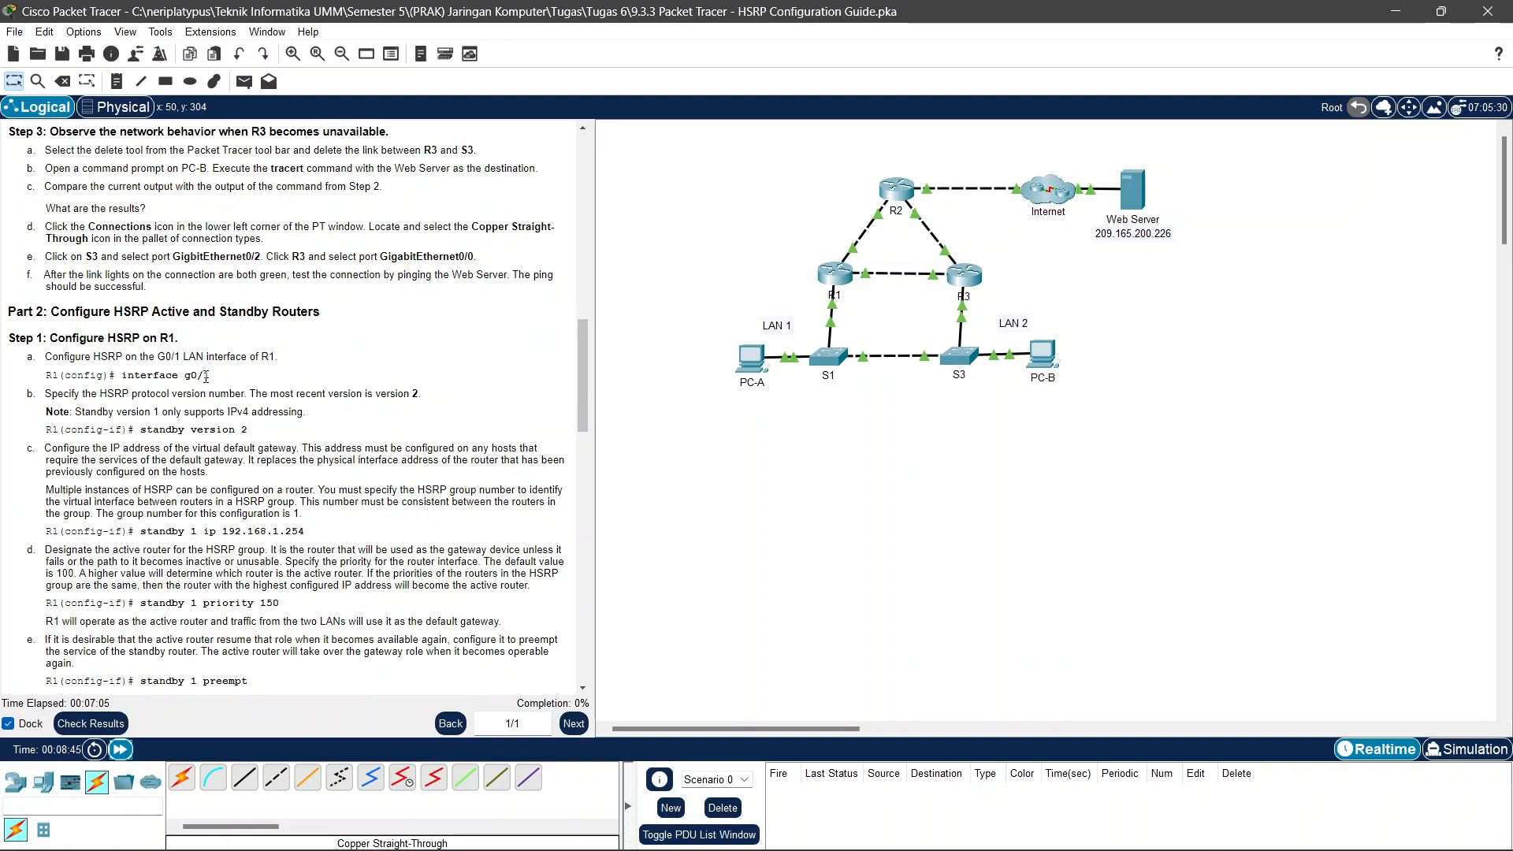
pyautogui.scroll(-1, 205, 377)
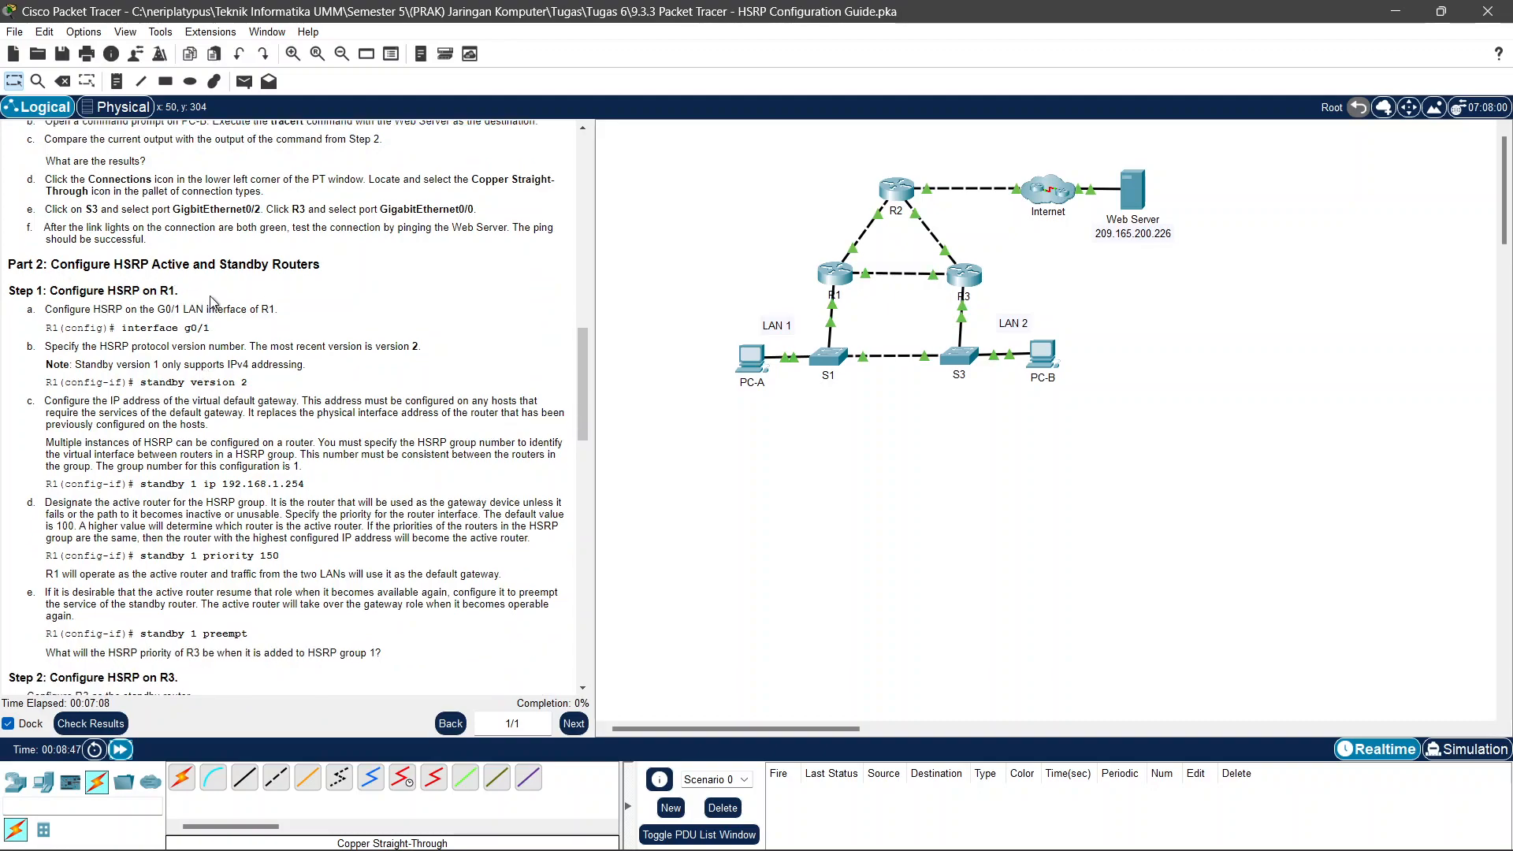
pyautogui.click(850, 279)
pyautogui.moveTo(599, 155); pyautogui.dragTo(821, 118)
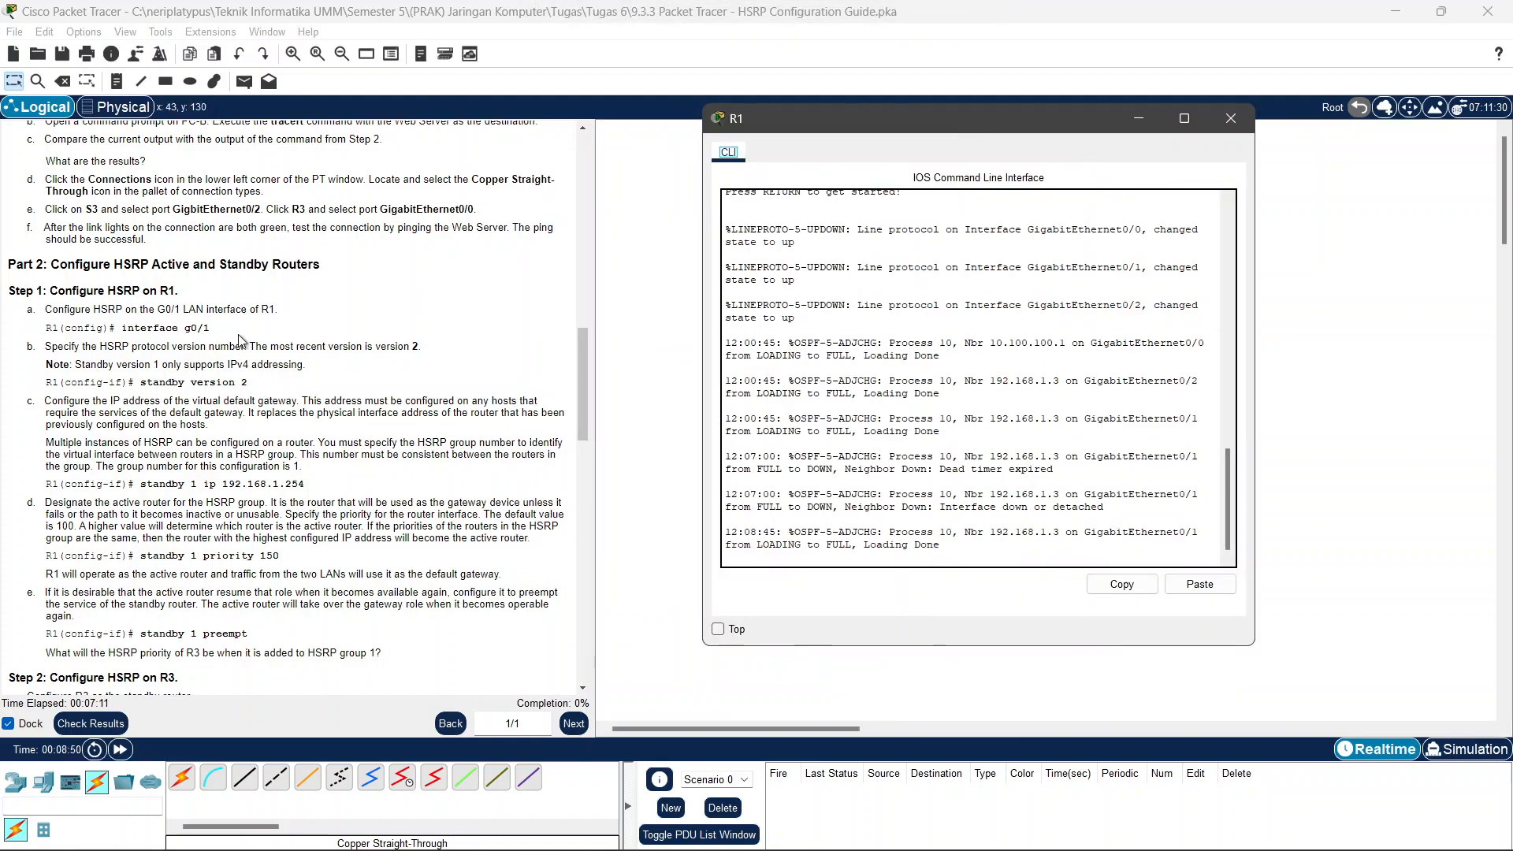
pyautogui.scroll(-2, 241, 344)
pyautogui.scroll(1, 241, 344)
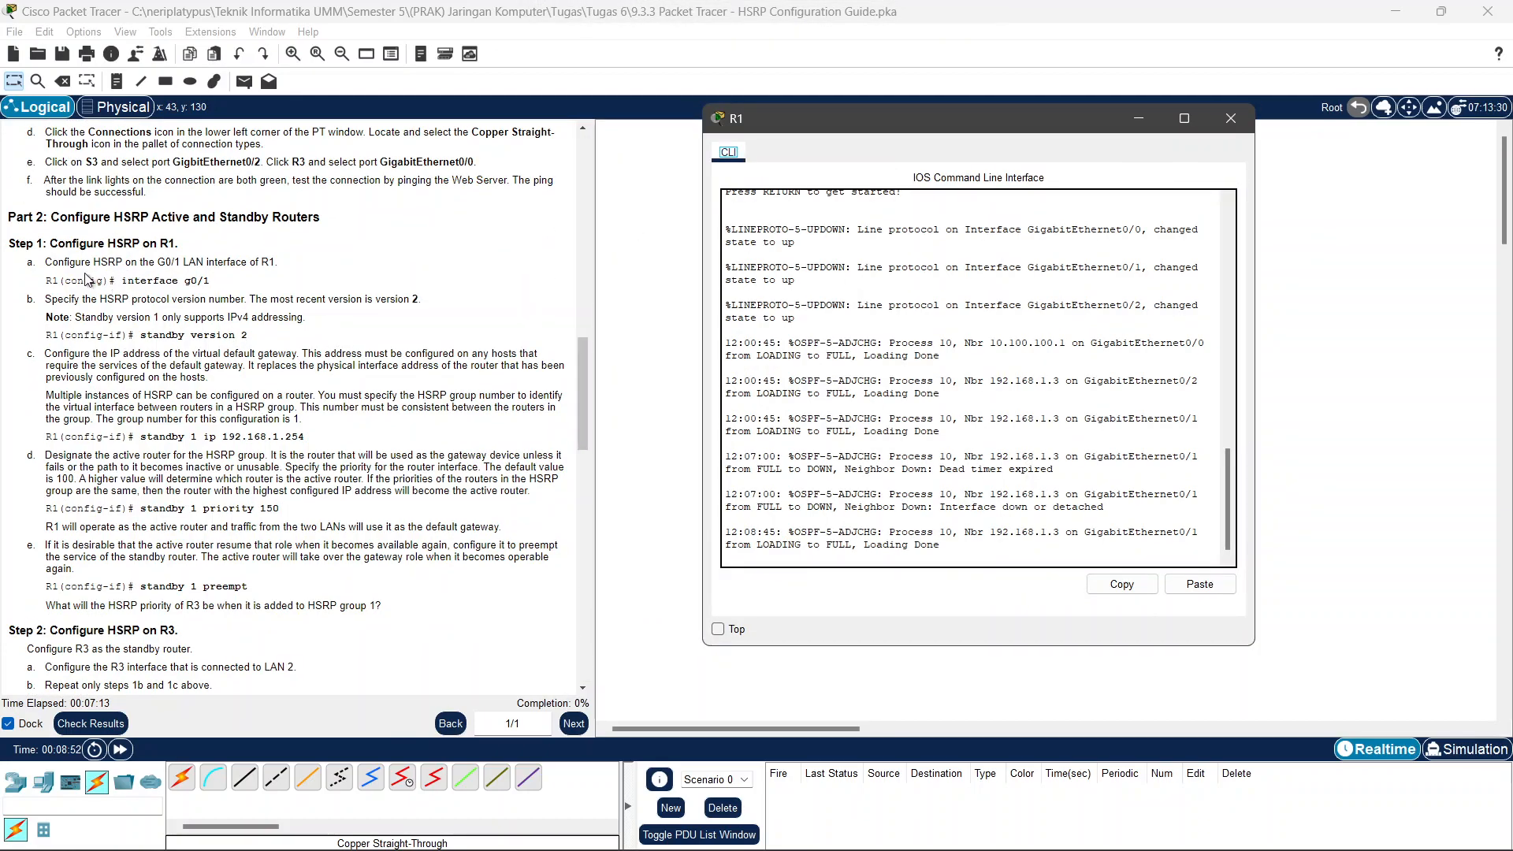
pyautogui.click(718, 629)
pyautogui.press('Return')
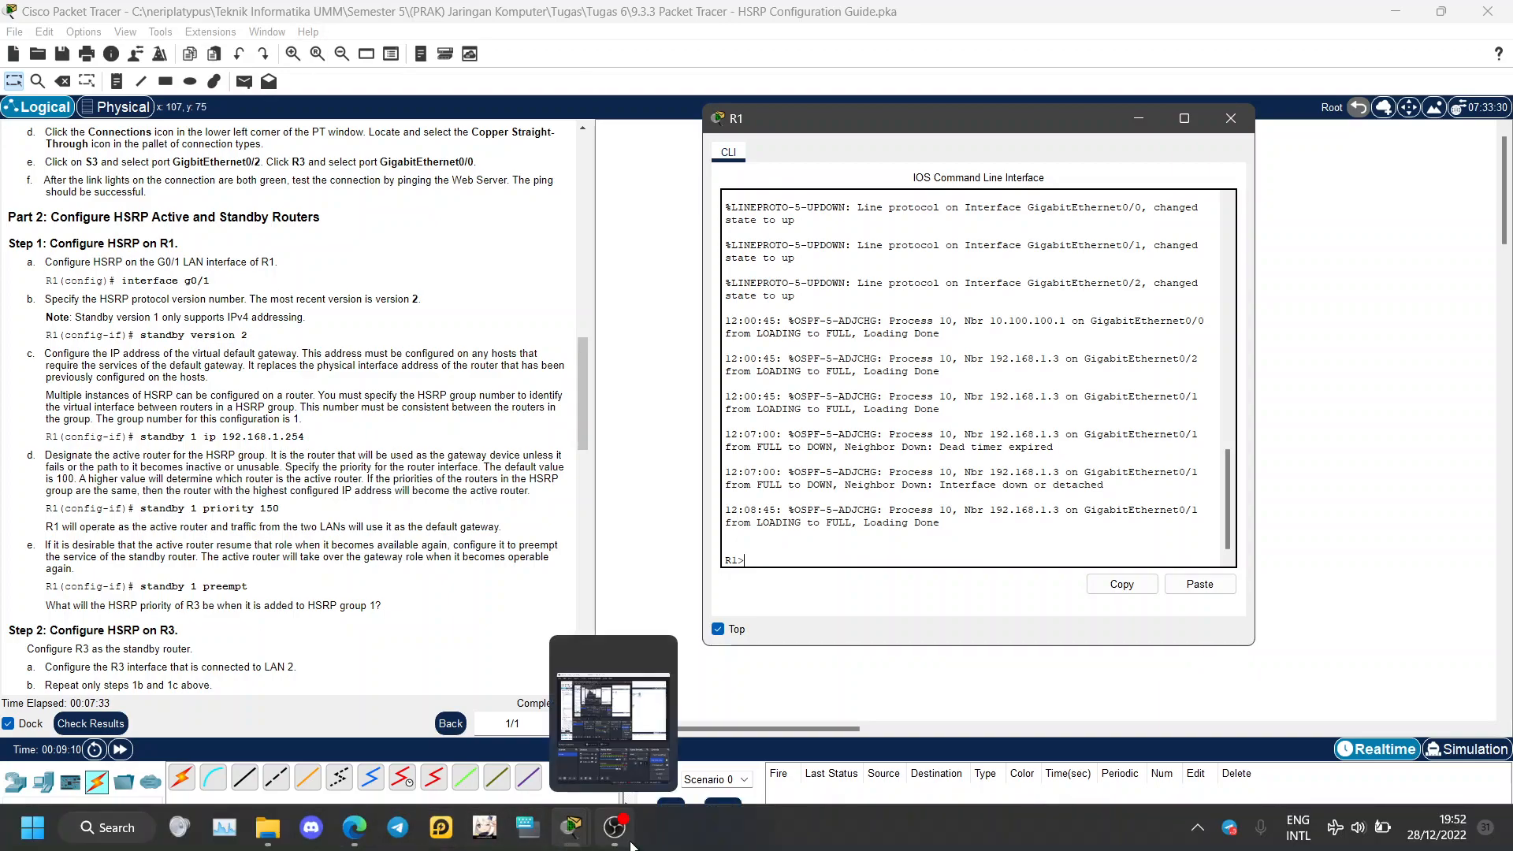
# Switch to Microsoft Edge, read the Bing results explaining Hot Standby Router Protocol, and minimise the browser.
pyautogui.moveTo(355, 828)
pyautogui.click(362, 737)
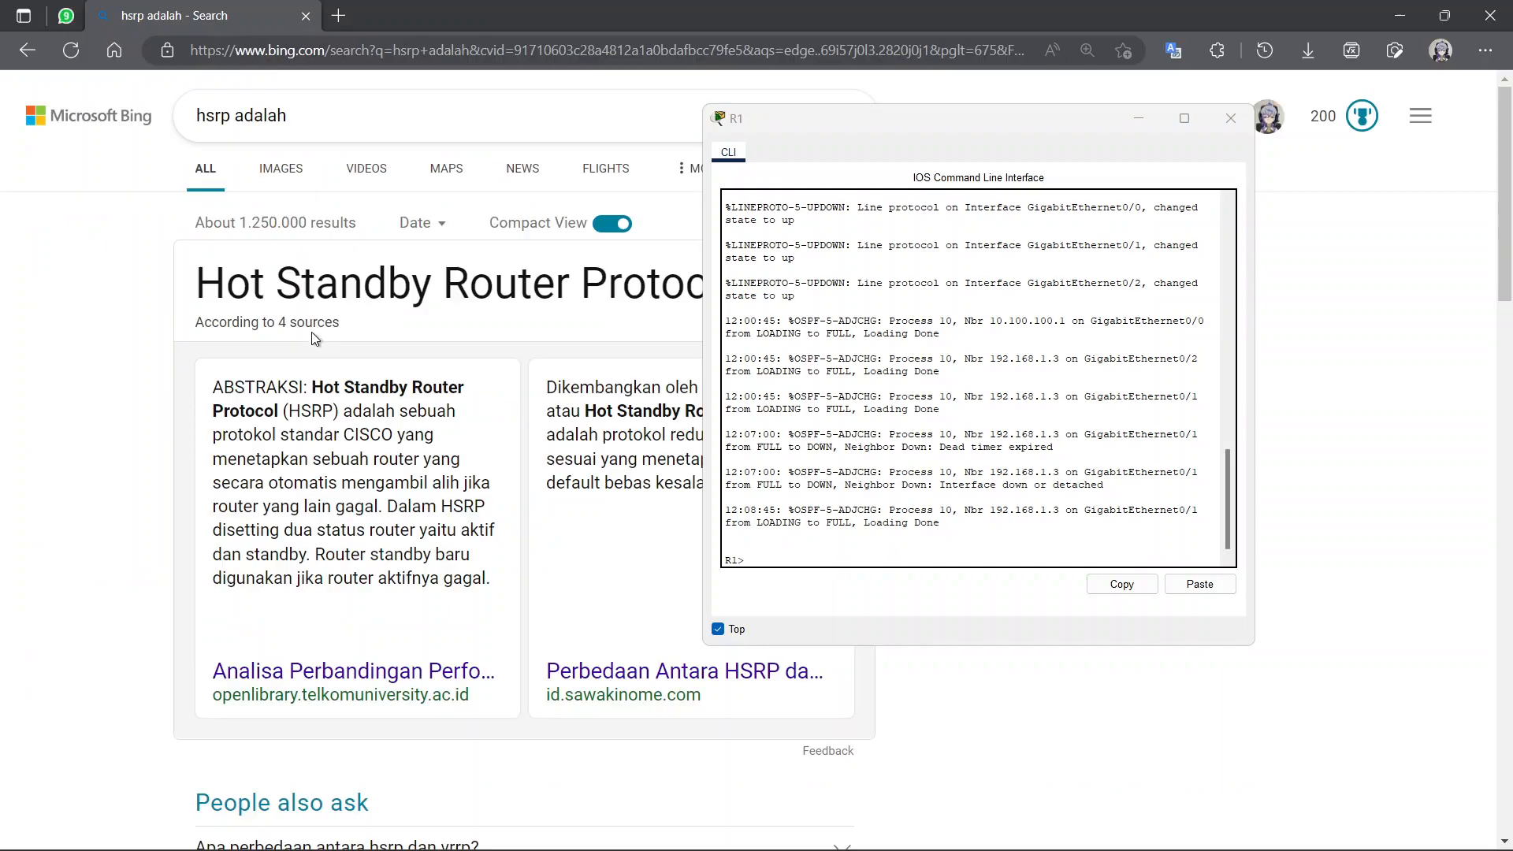
pyautogui.moveTo(1031, 123); pyautogui.dragTo(1369, 150)
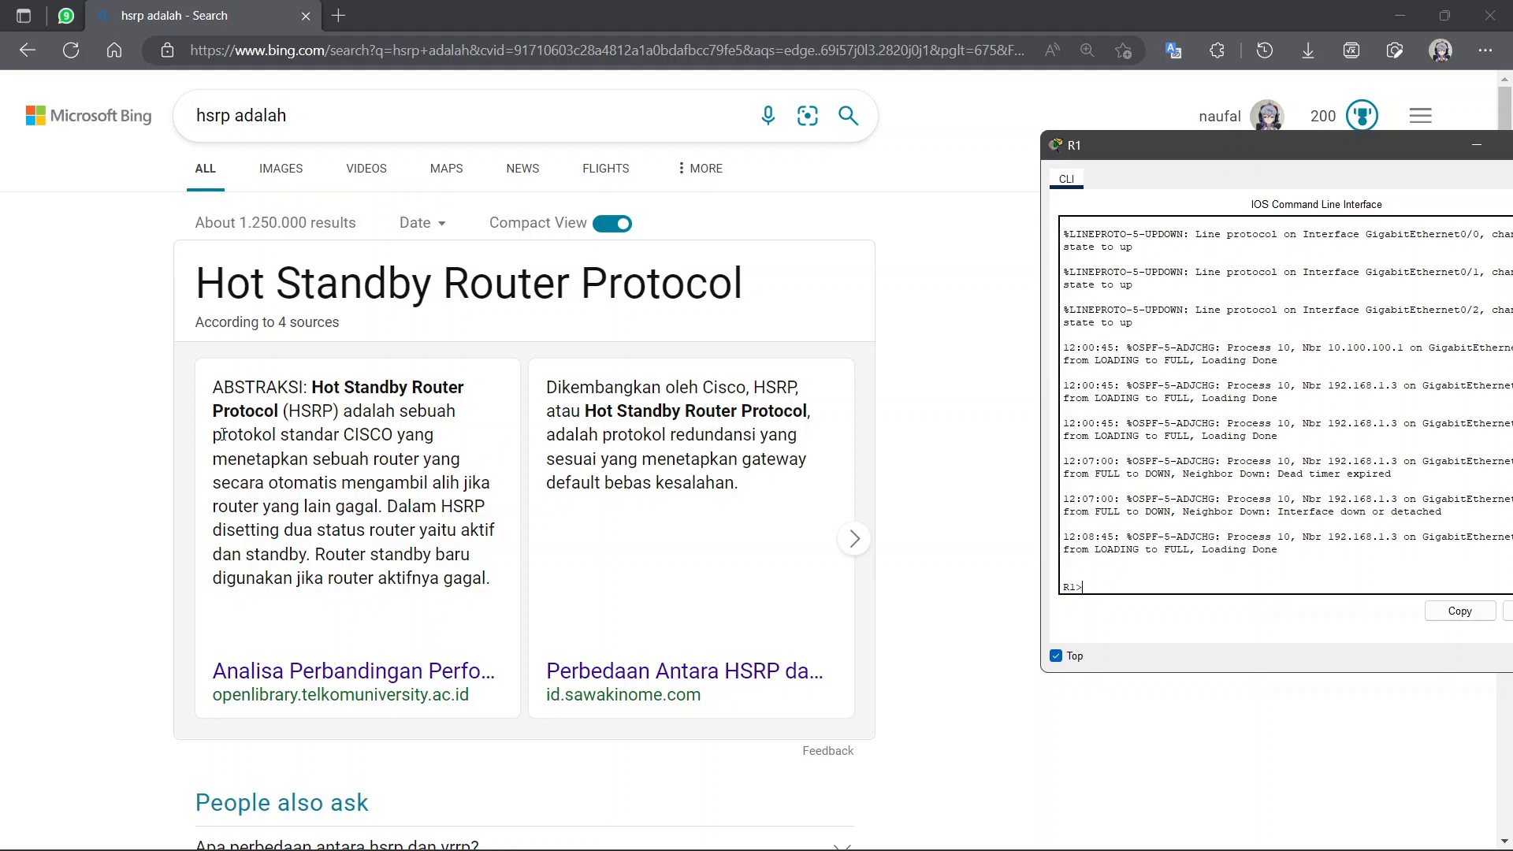
pyautogui.click(366, 426)
pyautogui.hscroll(2, 393, 434)
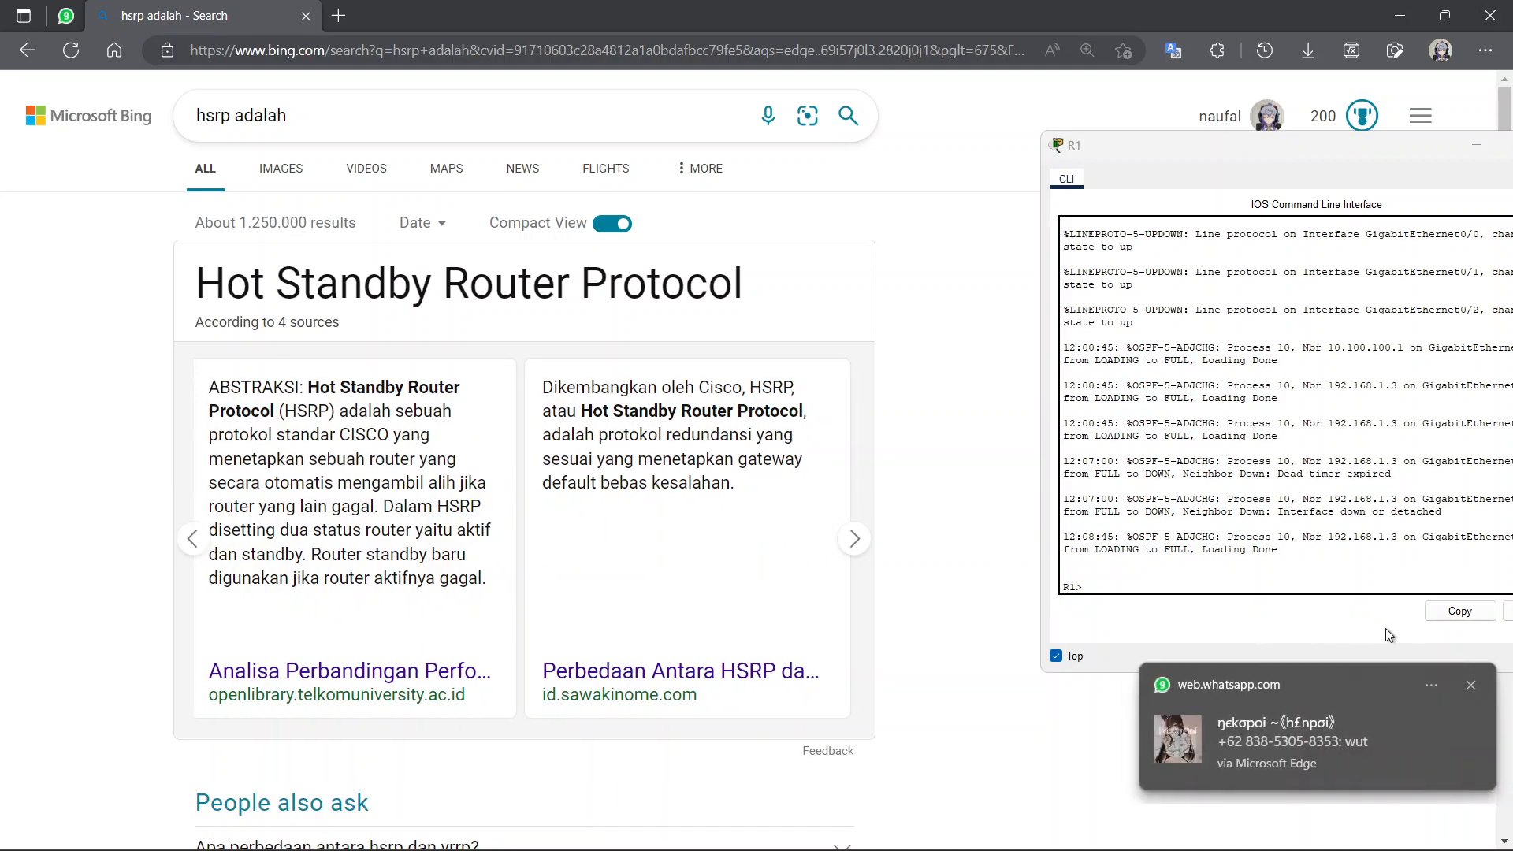
pyautogui.click(1480, 684)
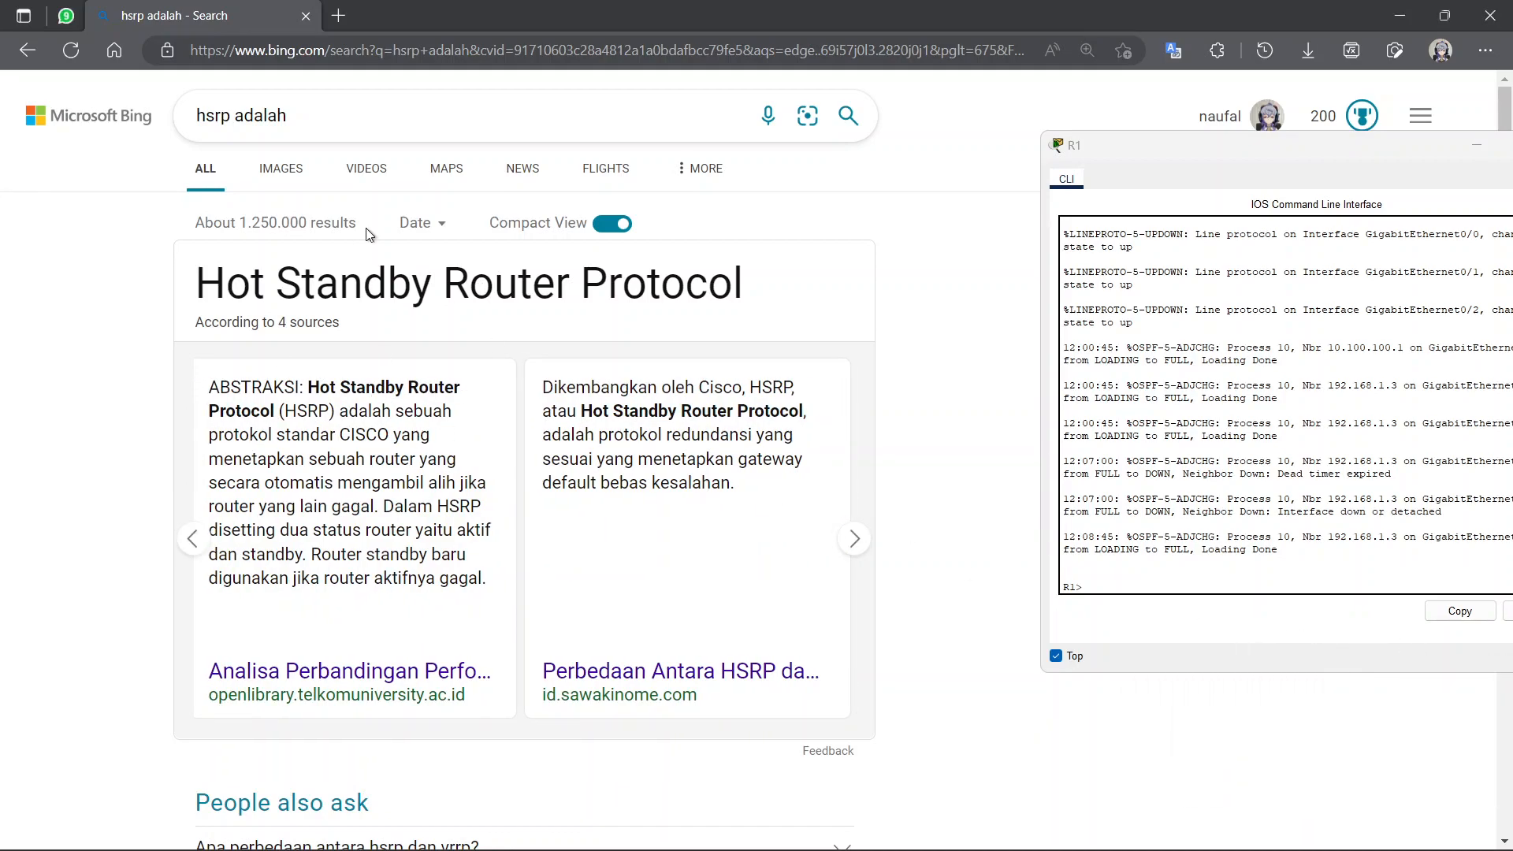
pyautogui.moveTo(195, 284); pyautogui.dragTo(753, 283)
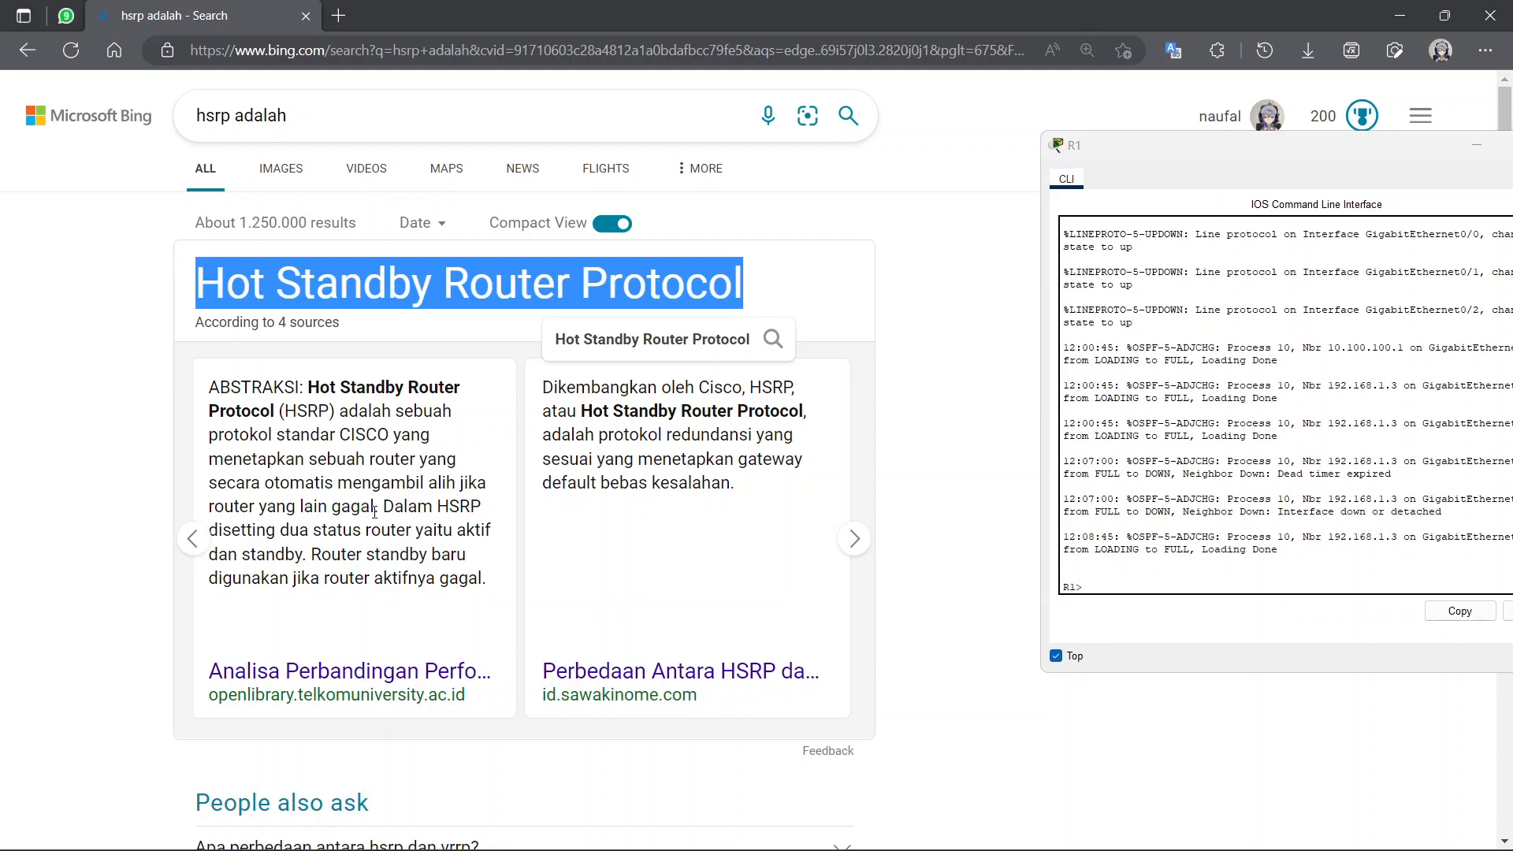
pyautogui.click(820, 297)
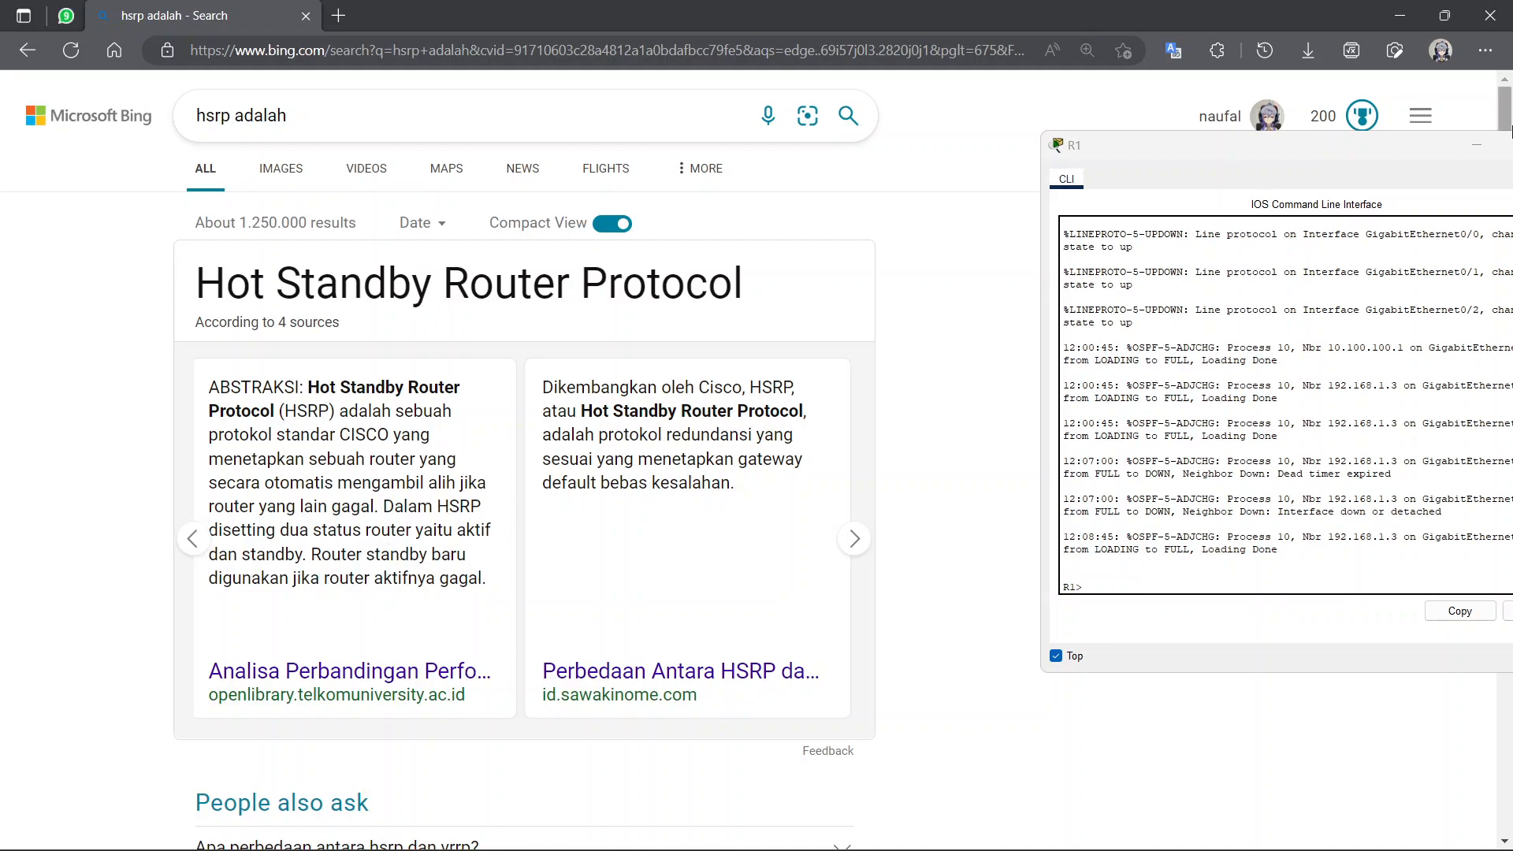
pyautogui.click(1401, 18)
# Enter privileged EXEC mode on R1 with en and global configuration mode with conf t.
pyautogui.moveTo(1291, 145); pyautogui.dragTo(920, 97)
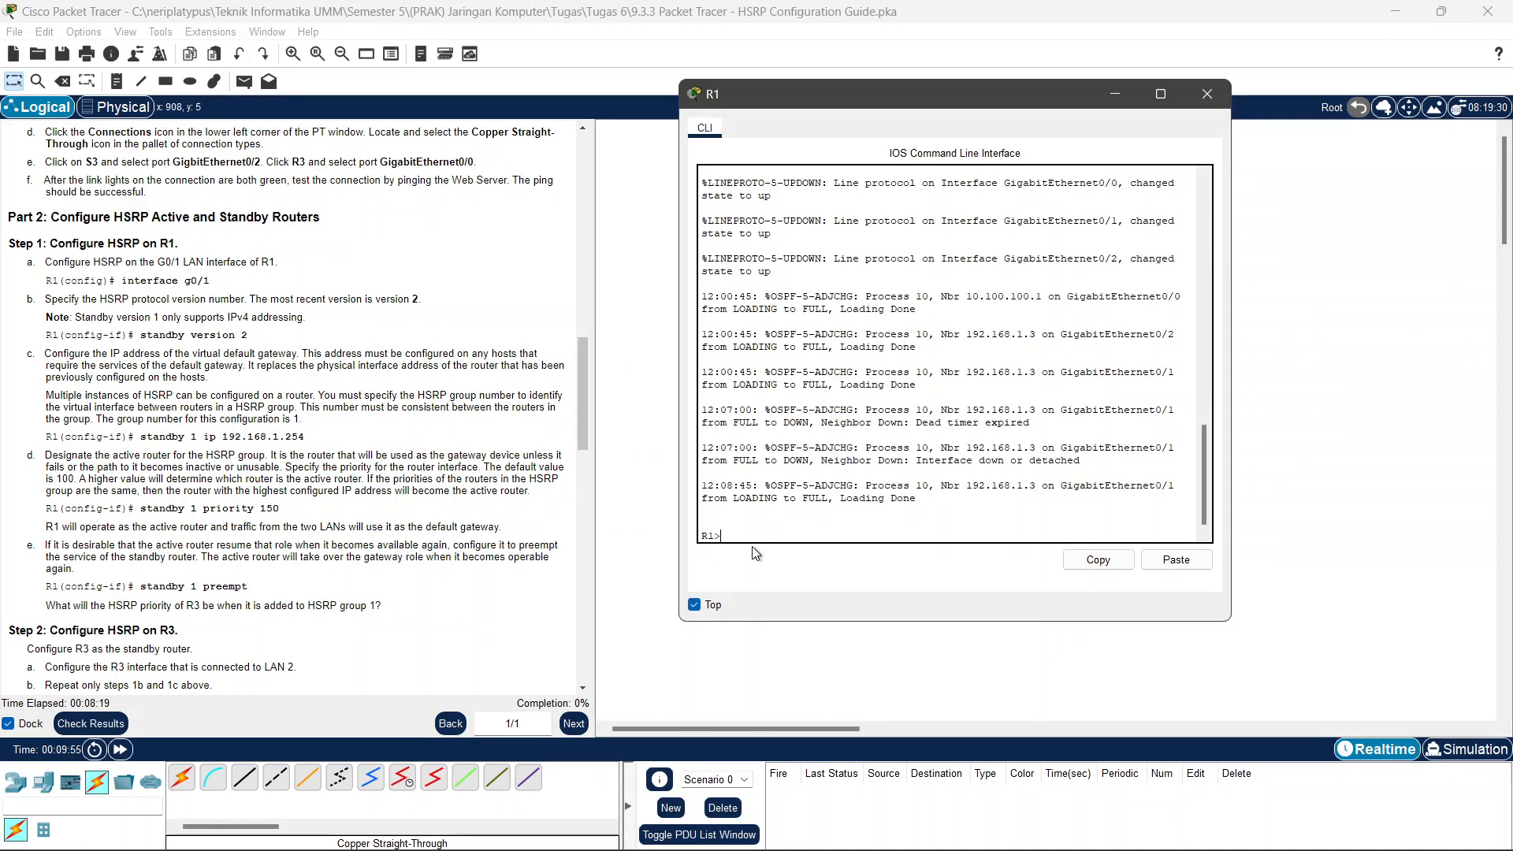
pyautogui.write('en')
pyautogui.press('Return')
pyautogui.write('conf t')
pyautogui.press('Return')
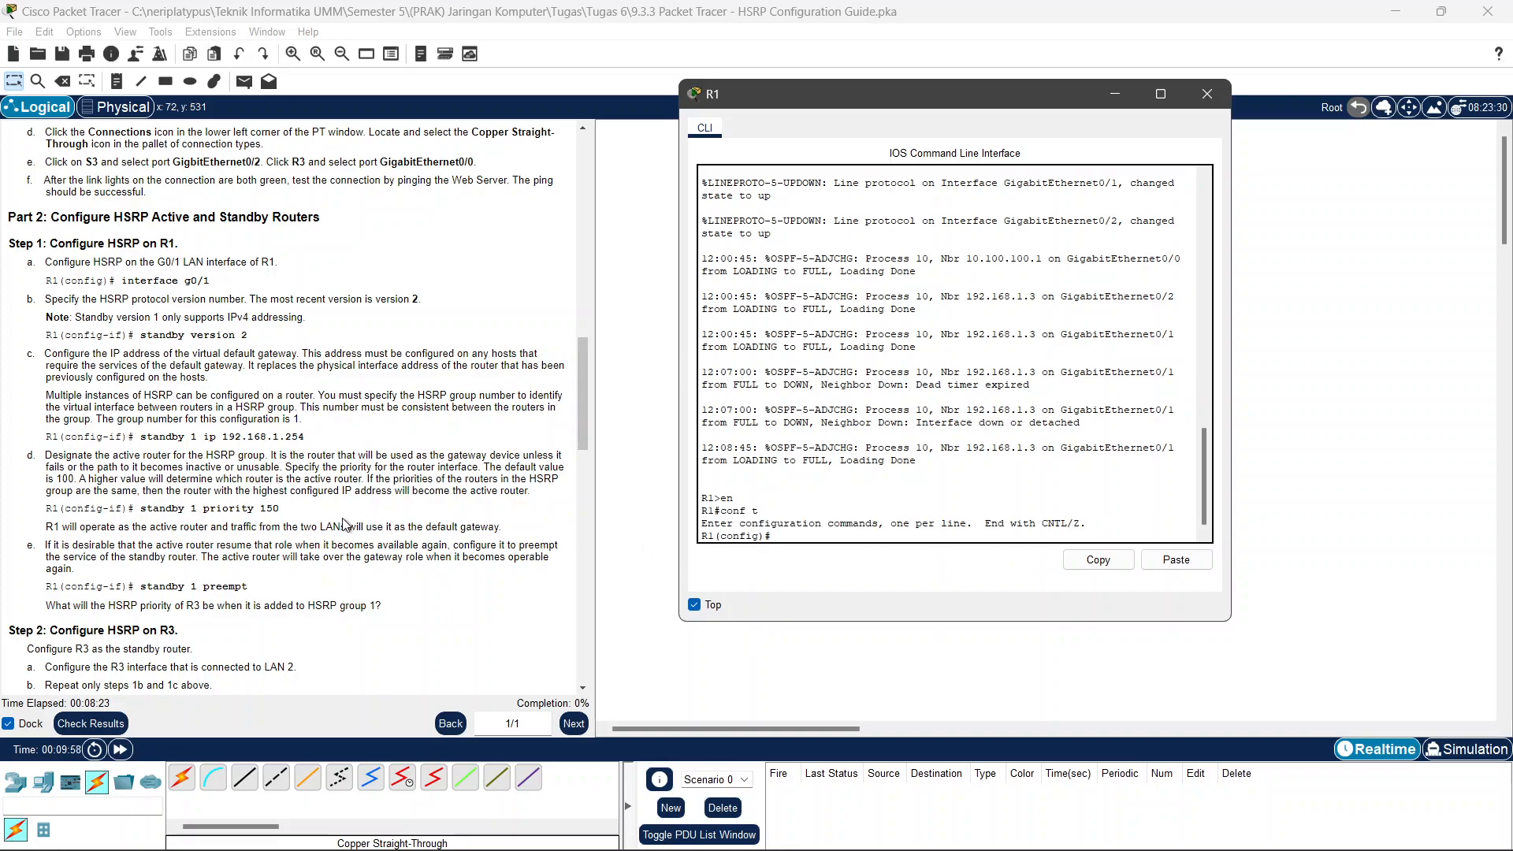
# Enter interface configuration mode for g0/1 on R1 and set HSRP to version 2 with standby version 2.
pyautogui.scroll(5, 359, 525)
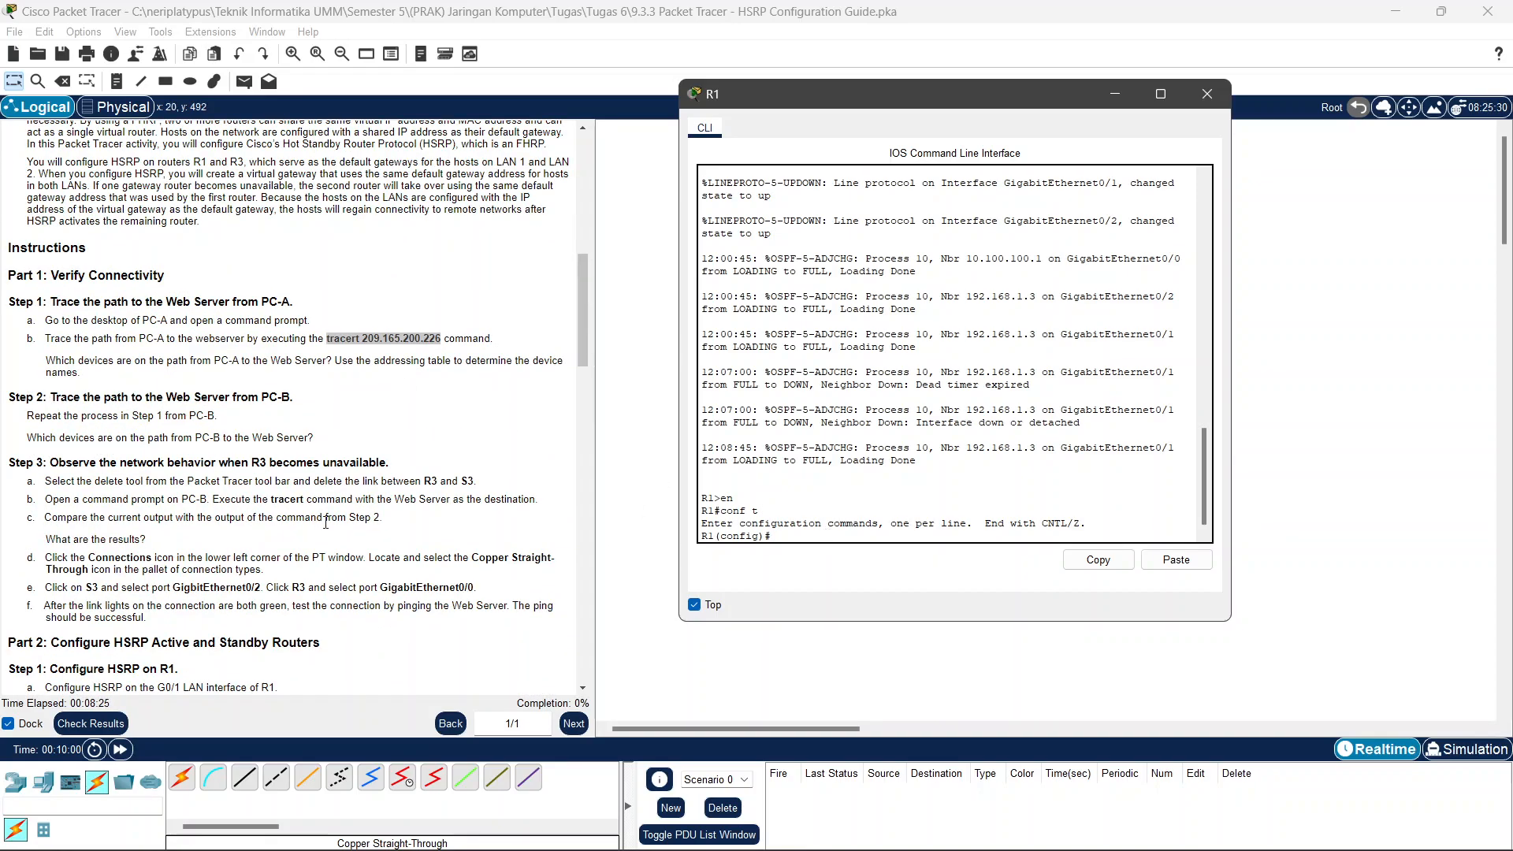
pyautogui.scroll(-4, 326, 522)
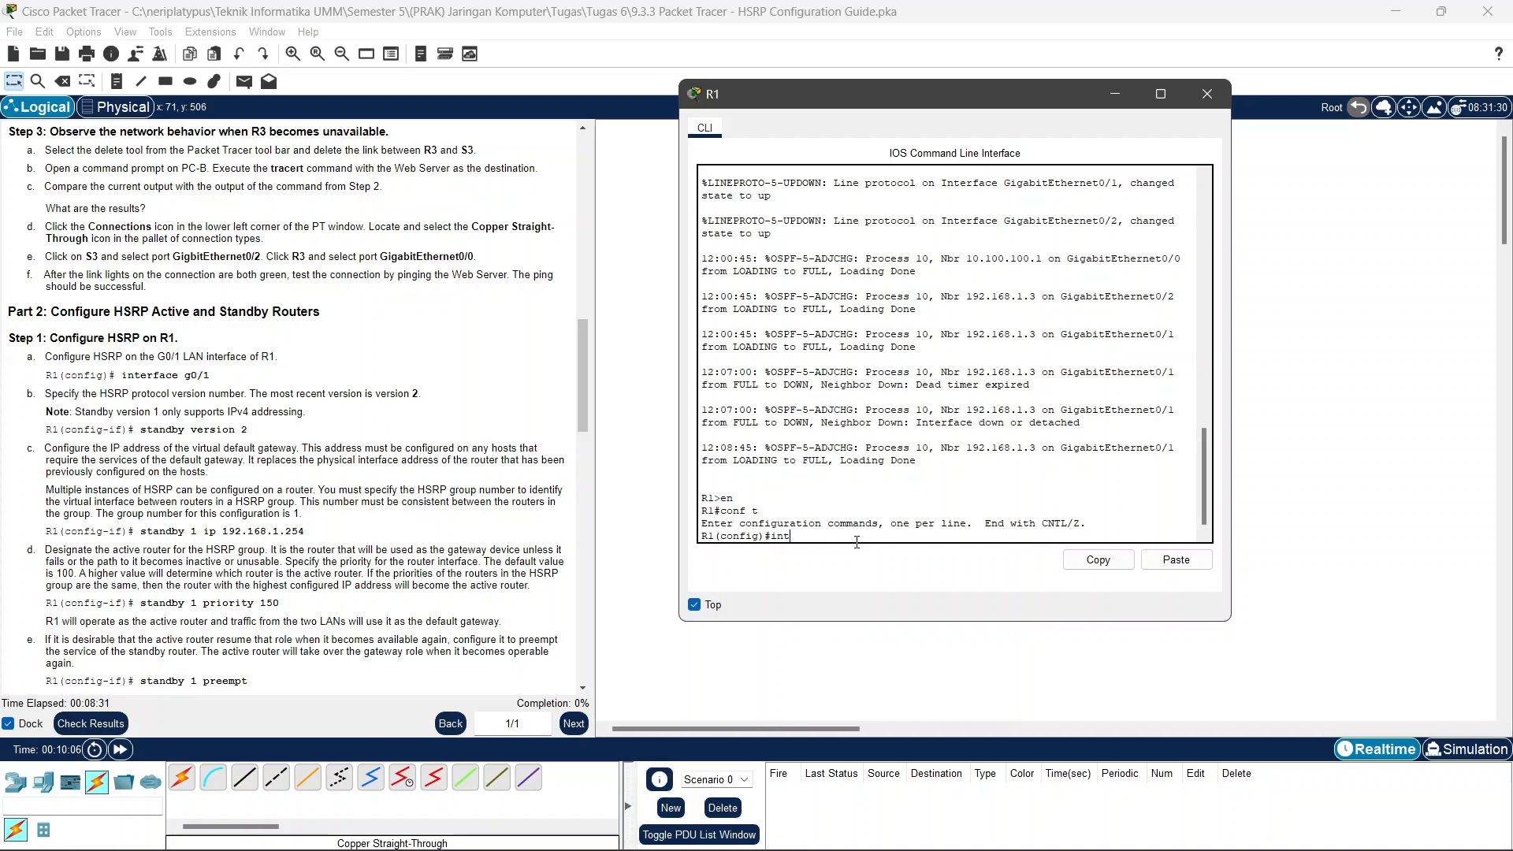
pyautogui.press('Return')
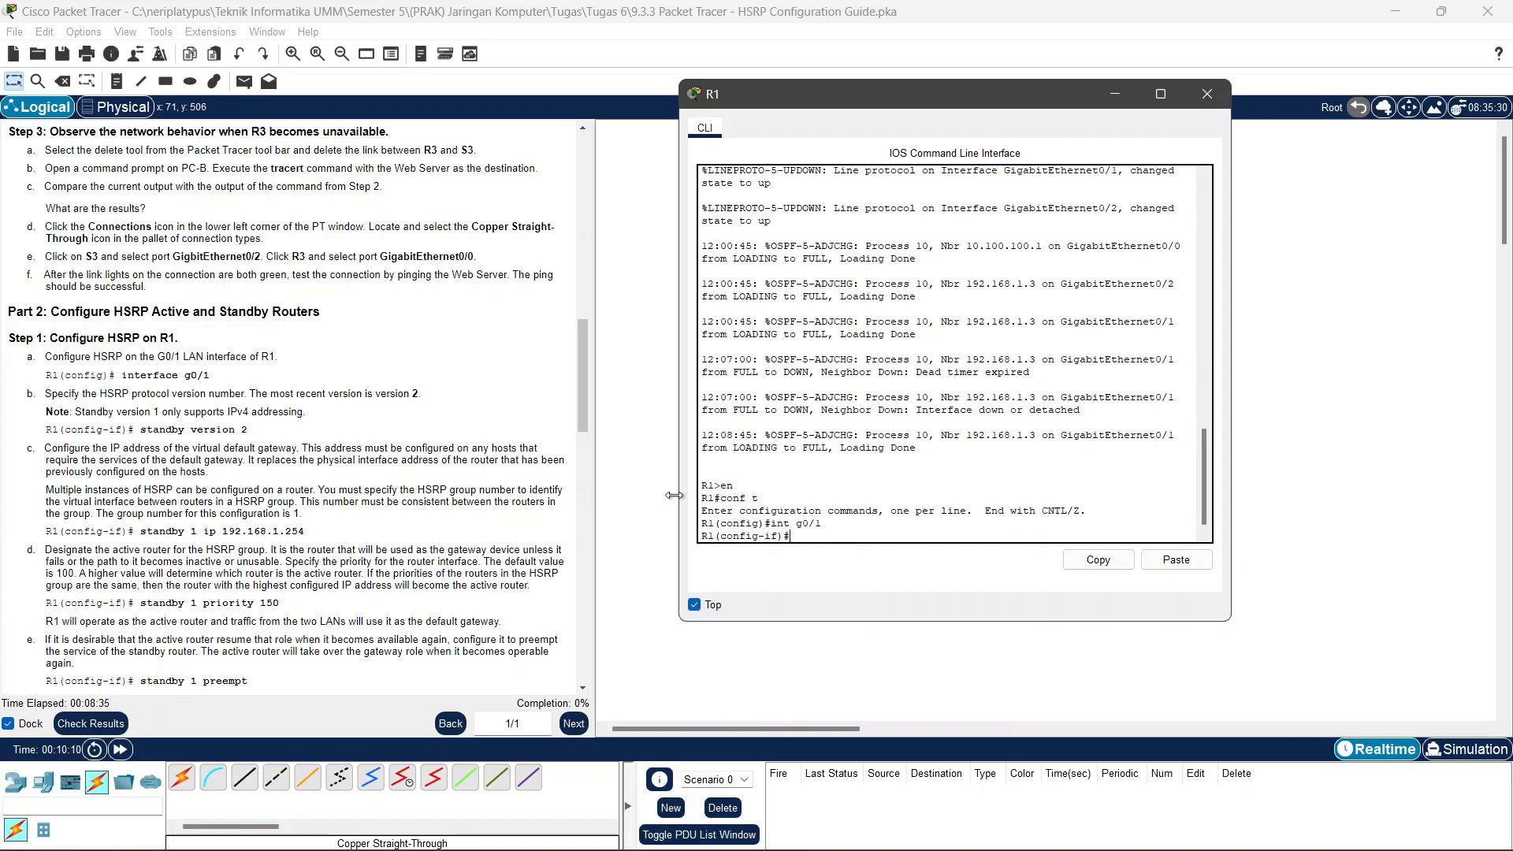
pyautogui.write('standby version 2')
pyautogui.press('Return')
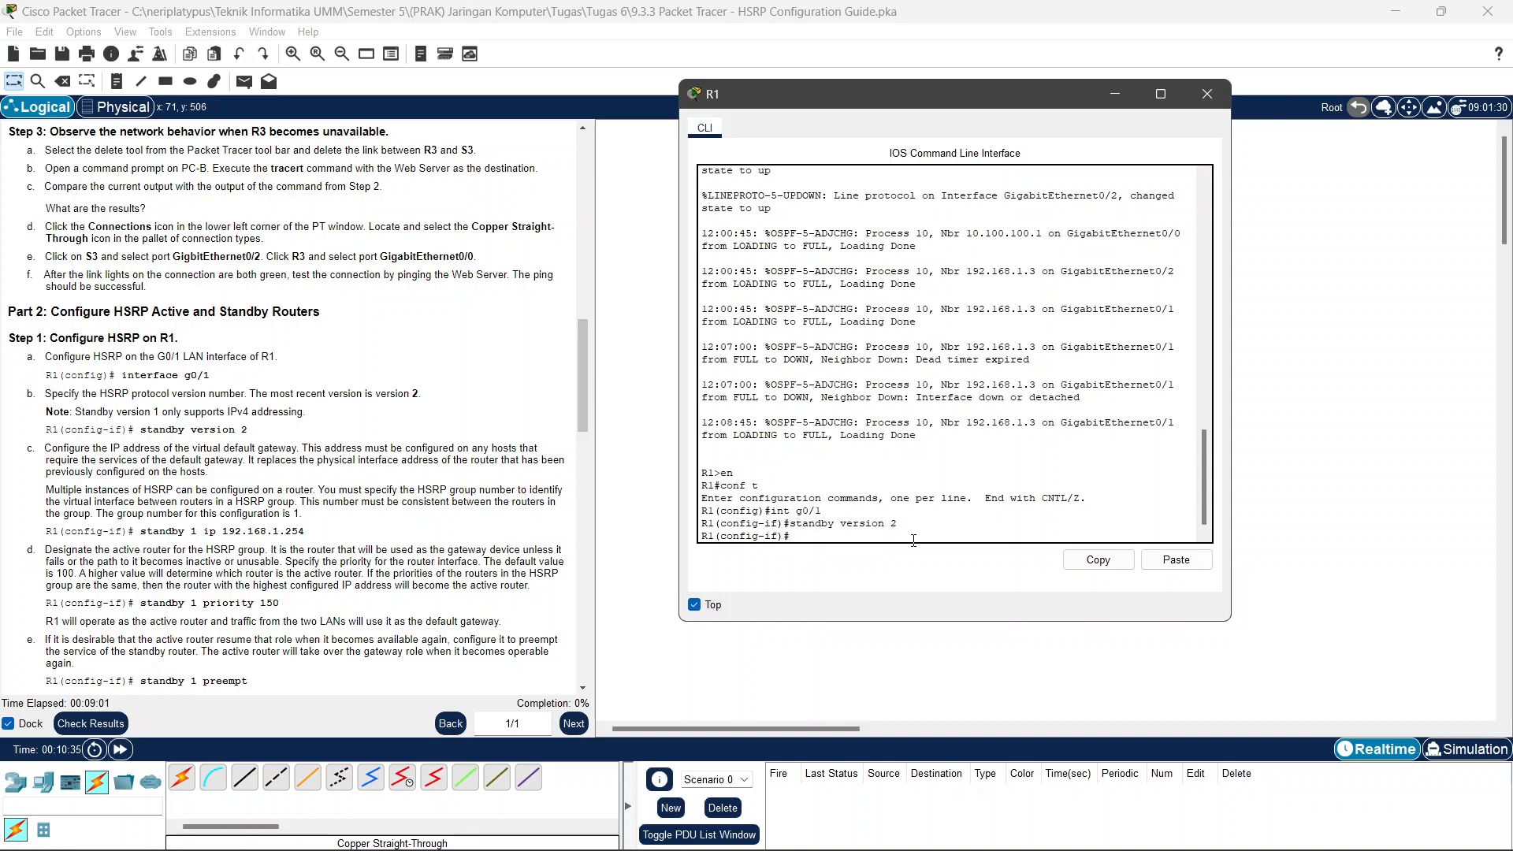
# Configure the HSRP group 1 virtual gateway address on R1's g0/1 with standby 1 ip 192.168.1.254.
pyautogui.write('sta')
pyautogui.write('ndby')
pyautogui.write(' v')
pyautogui.write('p 192.168.')
pyautogui.write('1.254')
pyautogui.moveTo(304, 533); pyautogui.dragTo(286, 536)
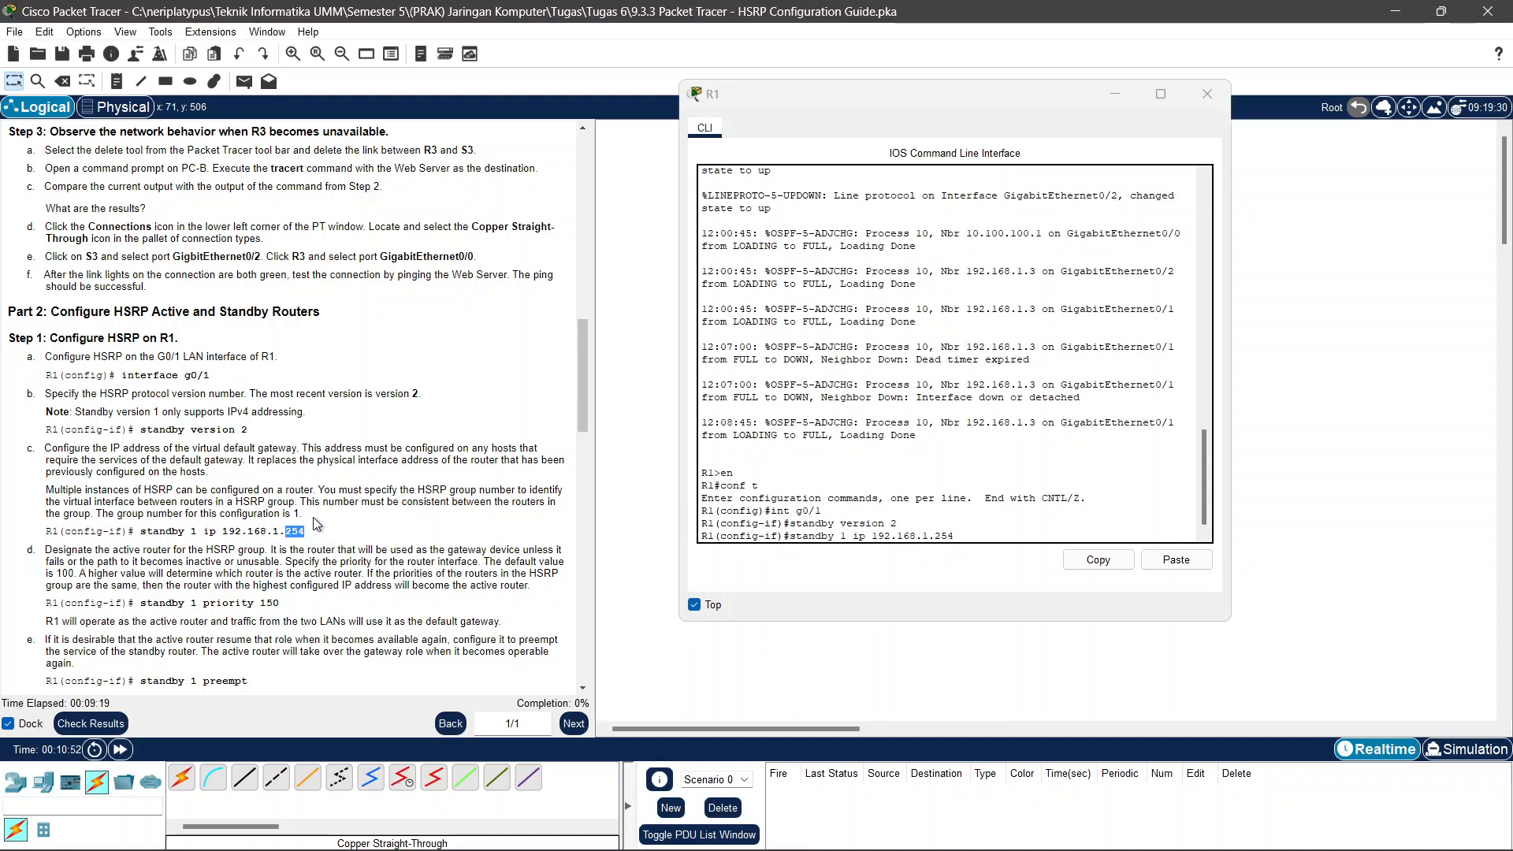
pyautogui.scroll(-1, 311, 524)
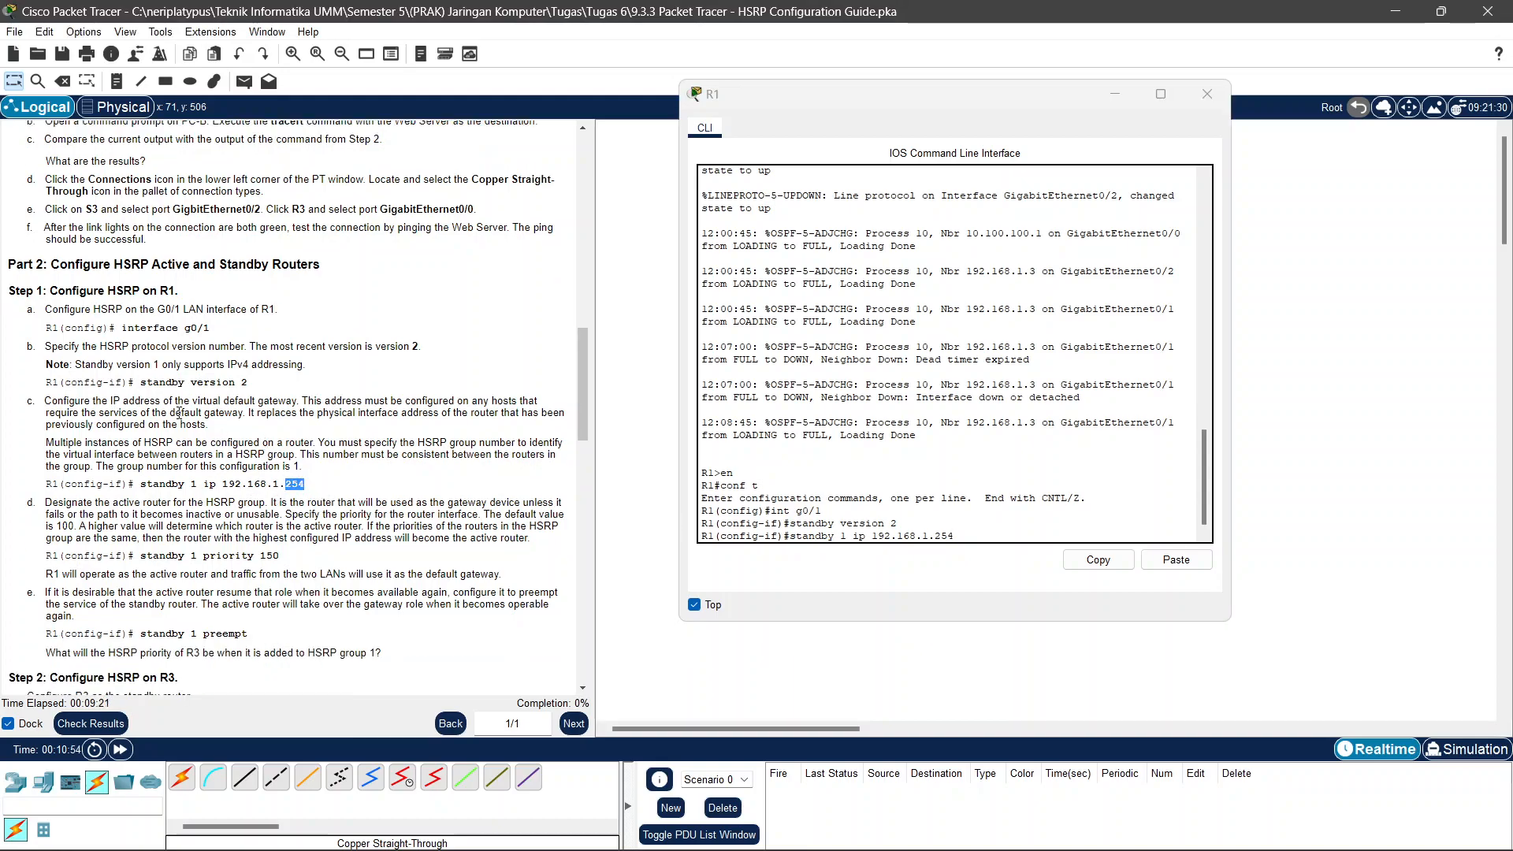
pyautogui.scroll(-1, 179, 414)
pyautogui.scroll(-1, 176, 399)
pyautogui.click(198, 416)
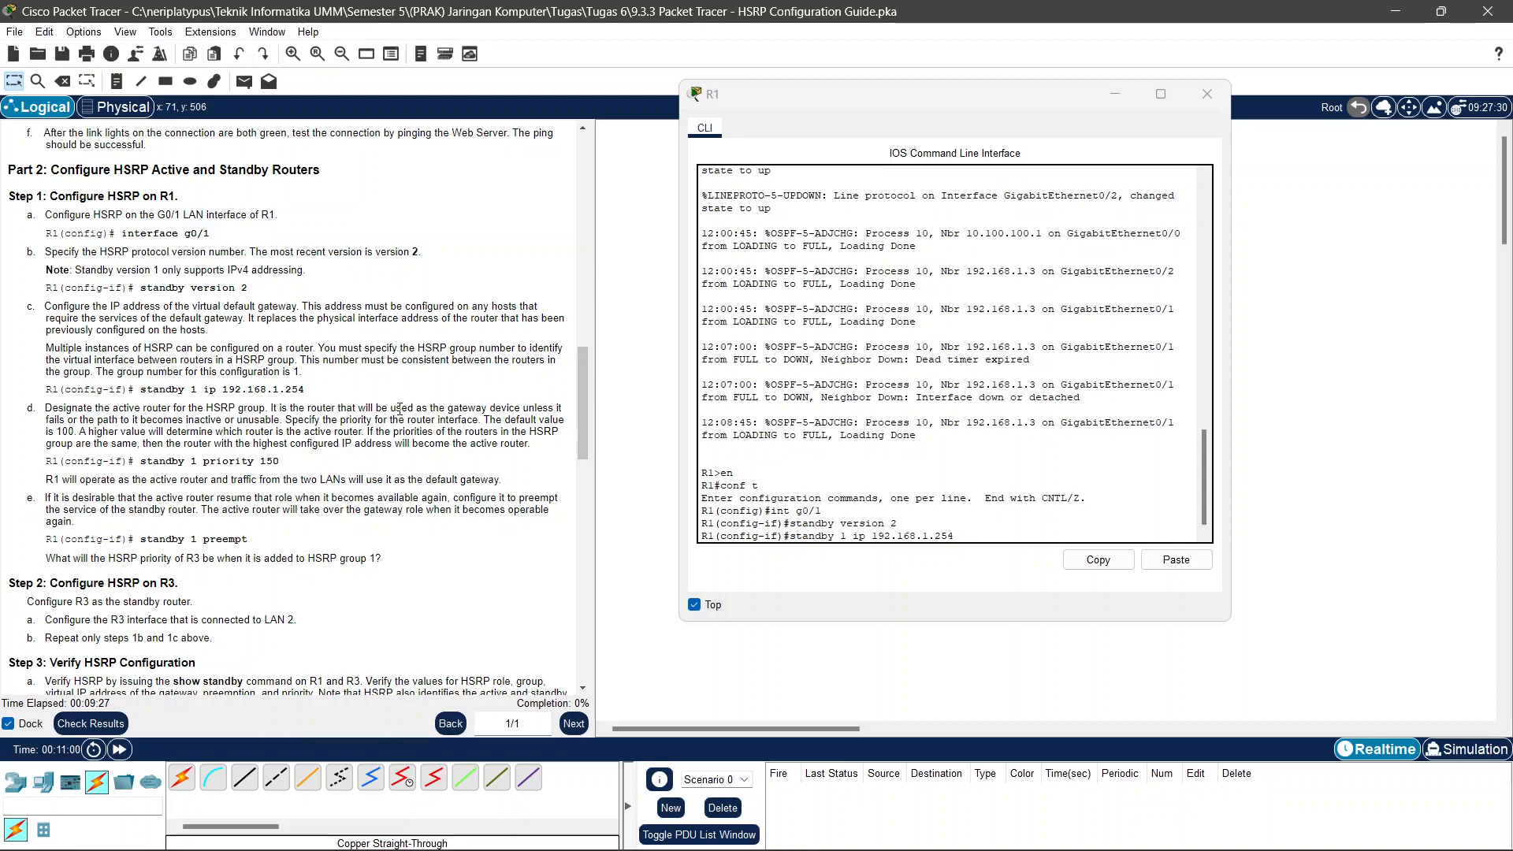
pyautogui.click(911, 514)
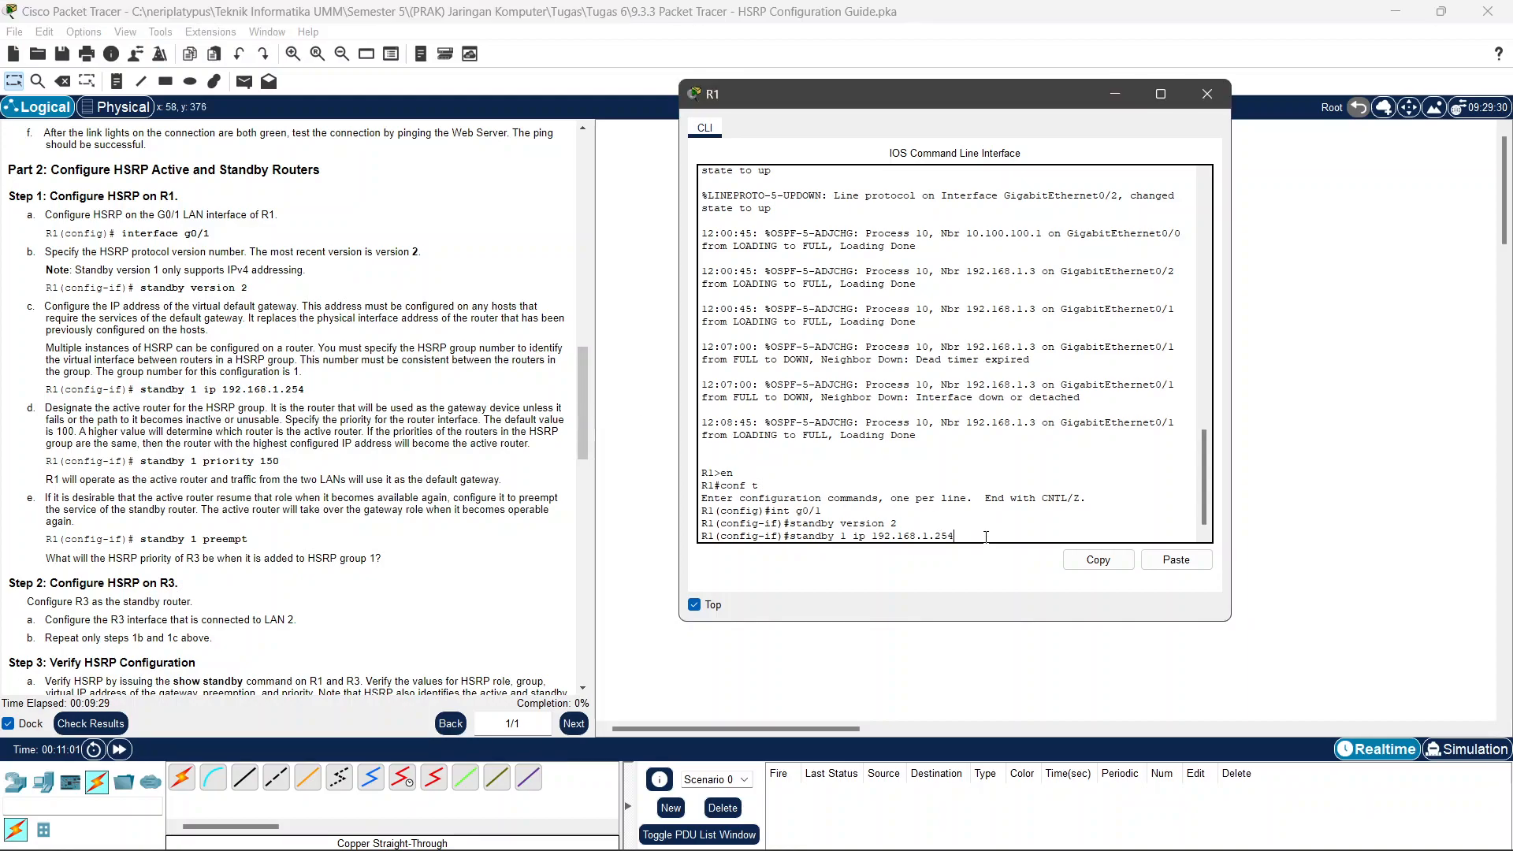
pyautogui.press('Return')
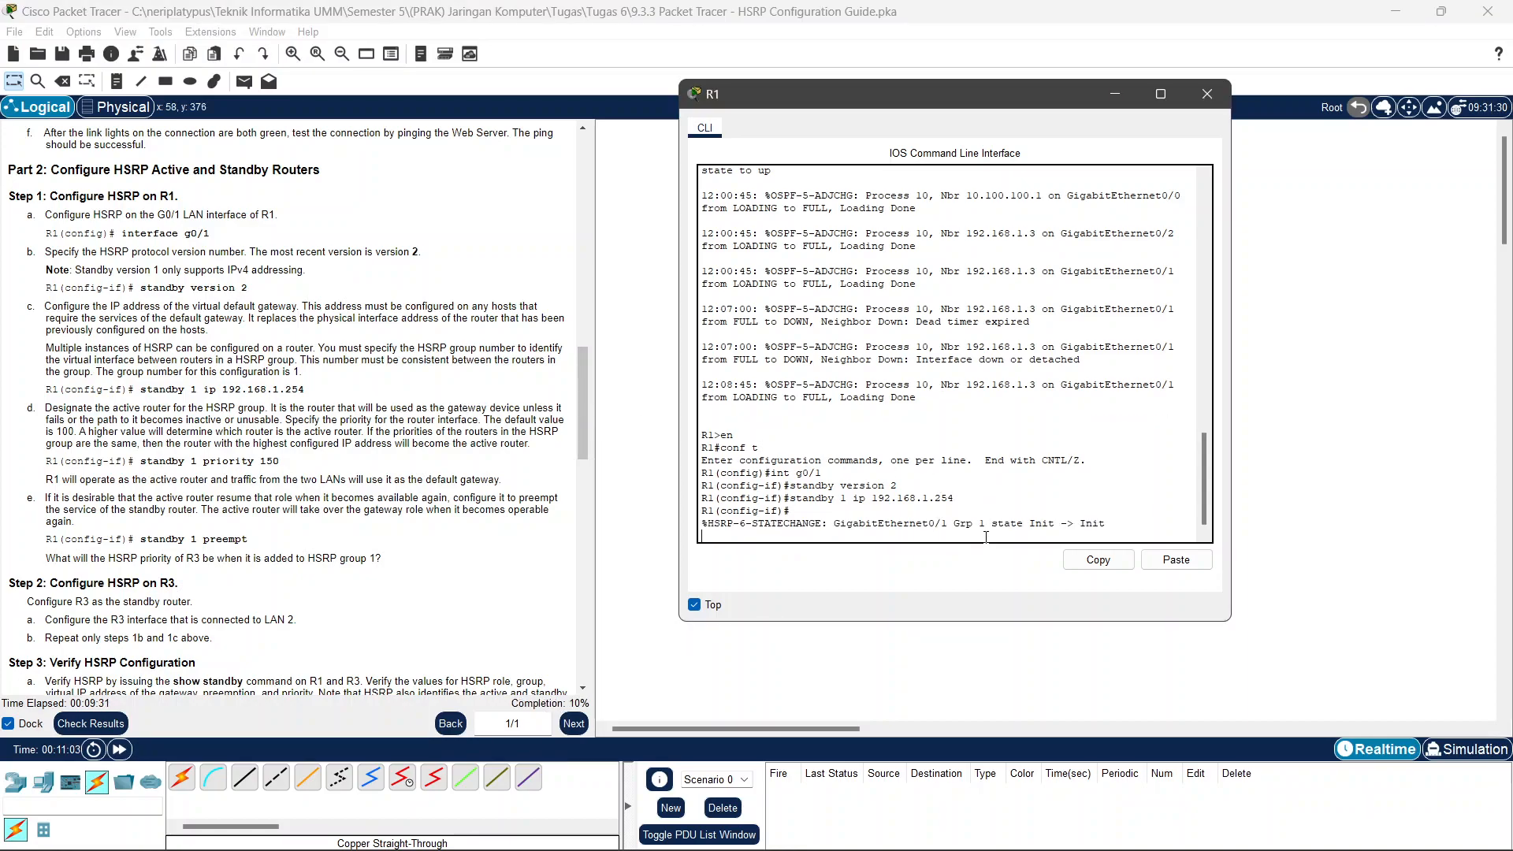
pyautogui.press('Return')
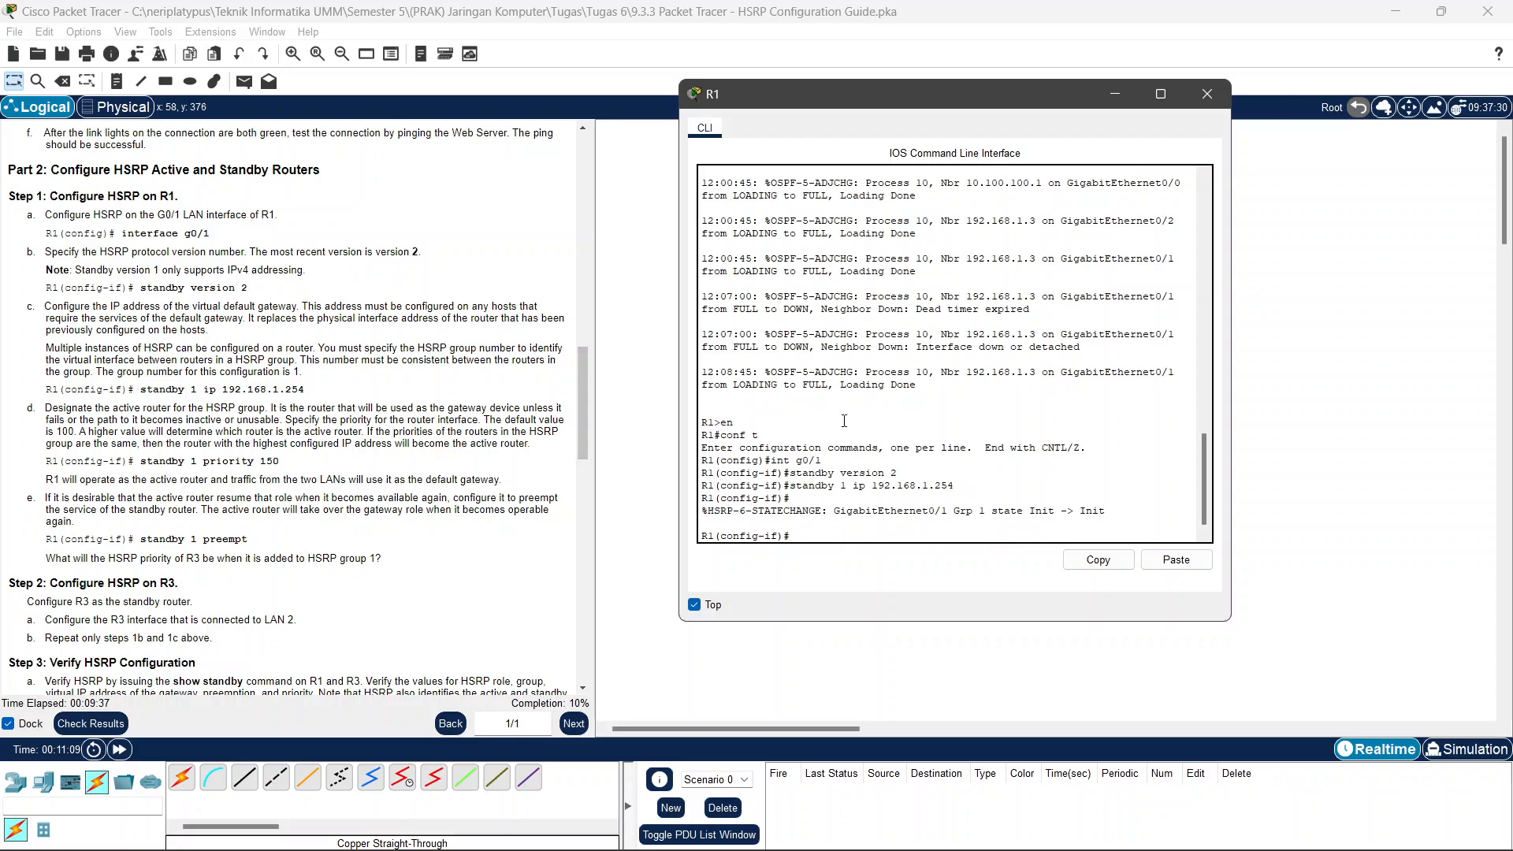
pyautogui.moveTo(952, 494); pyautogui.dragTo(796, 486)
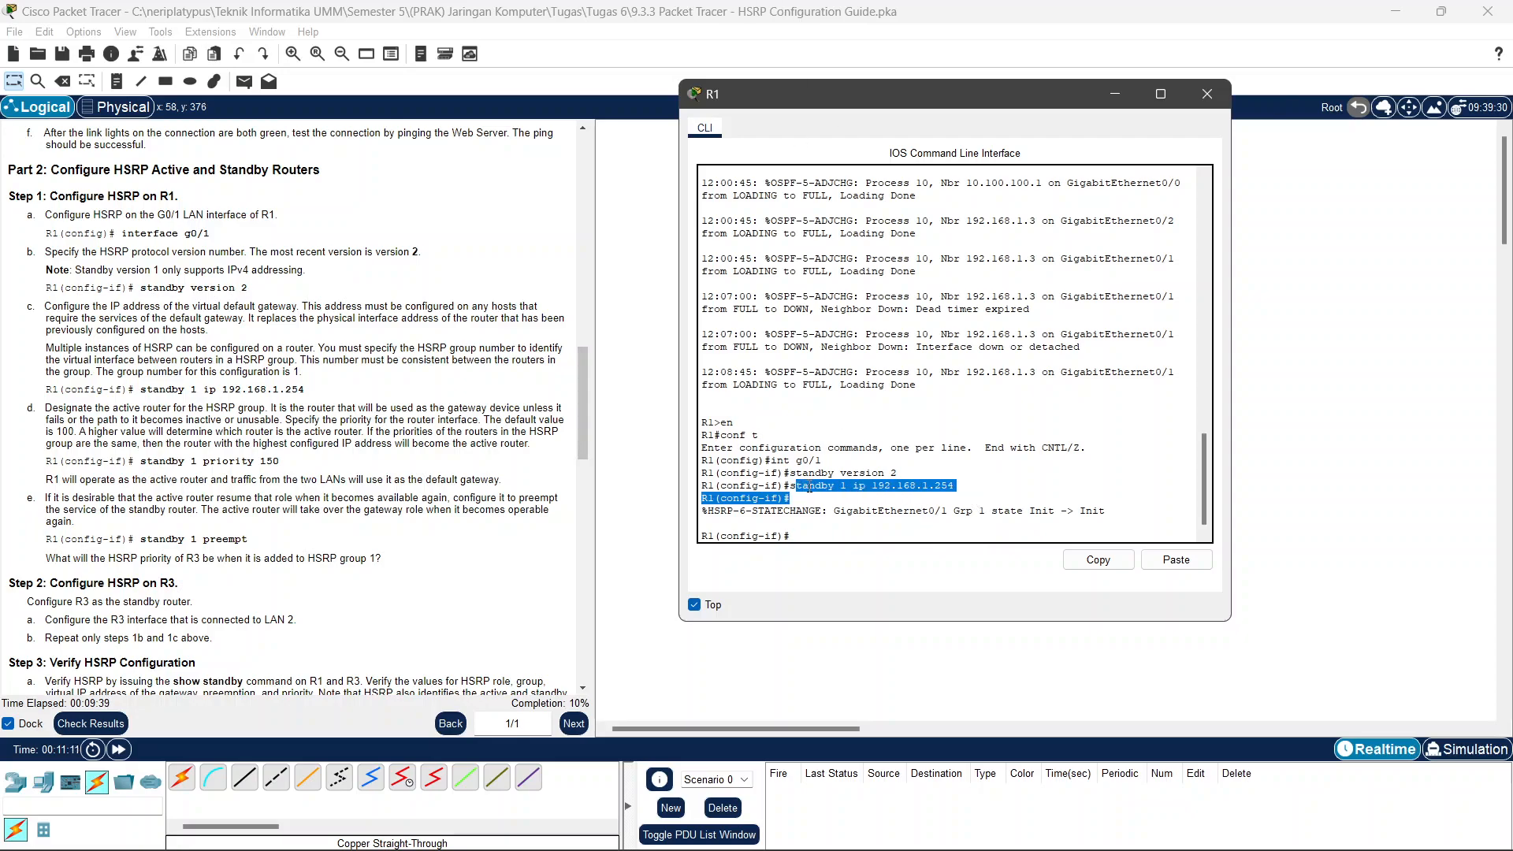
pyautogui.click(809, 487)
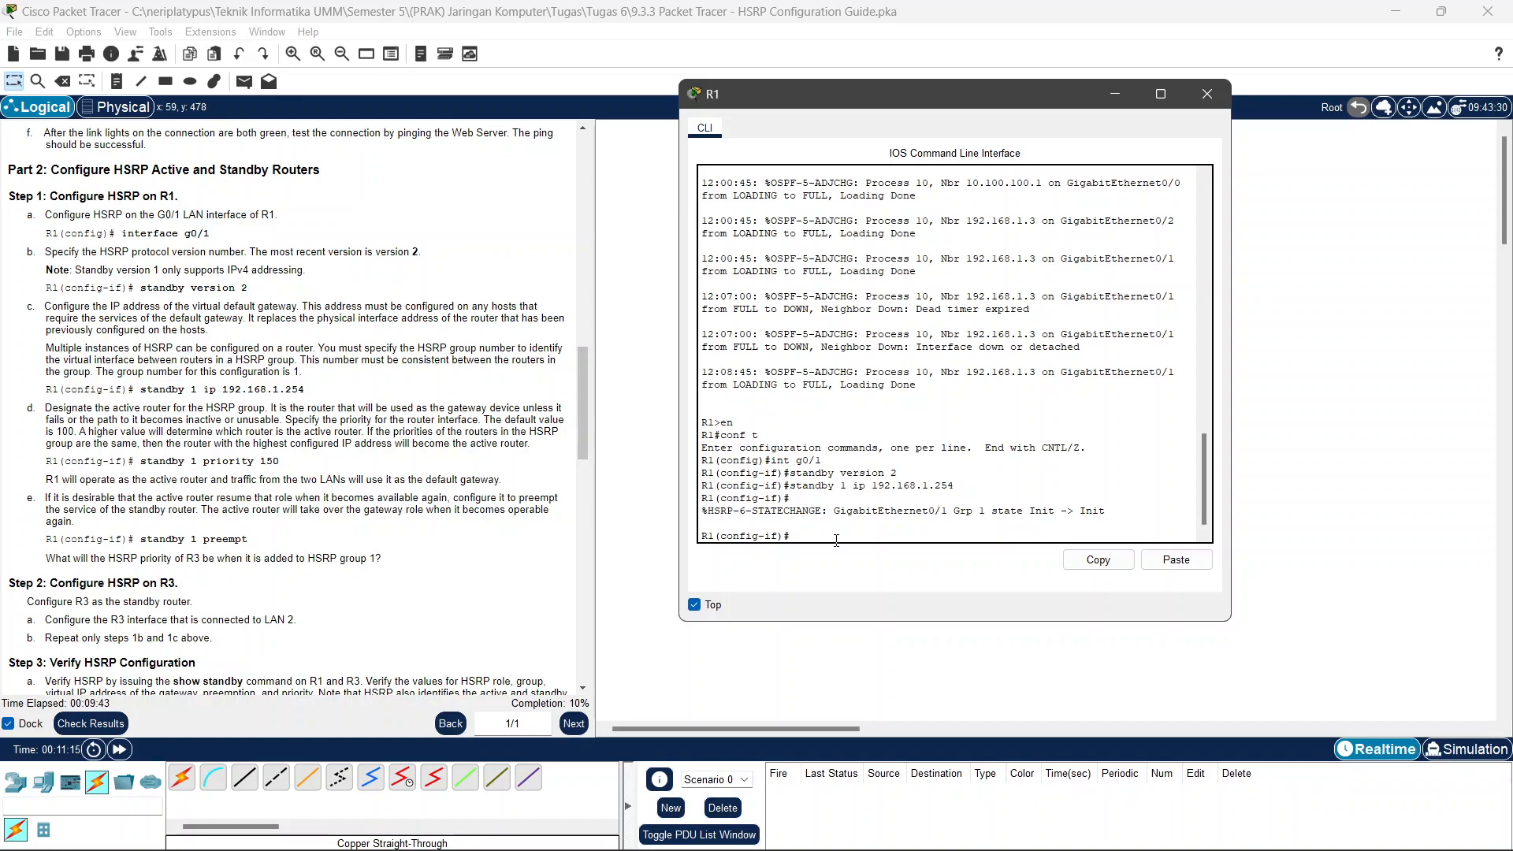
pyautogui.write('tandby 1 priority 12')
pyautogui.press('Return')
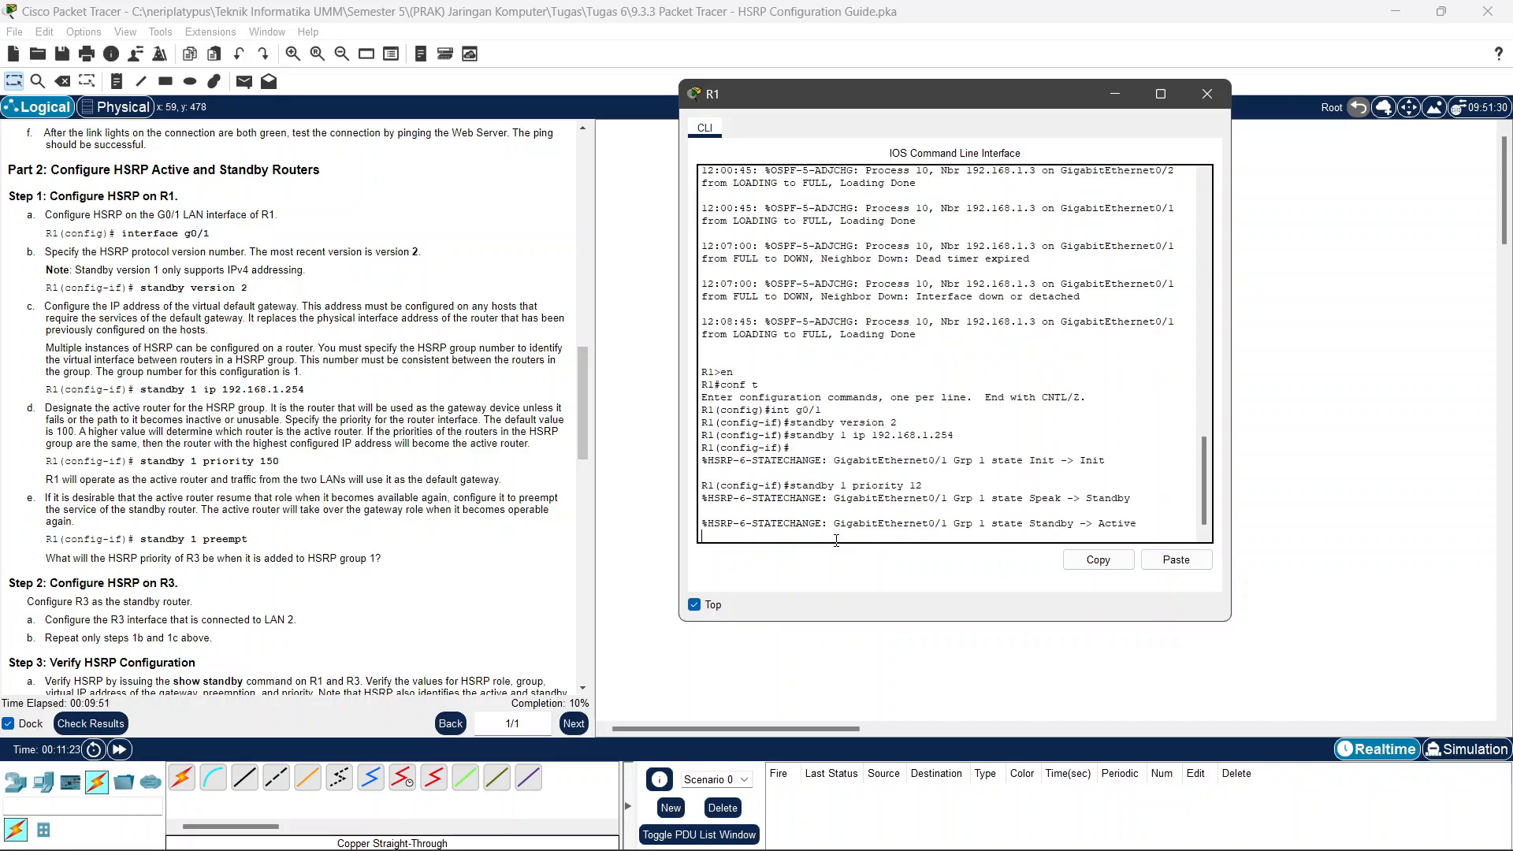
pyautogui.press('Up')
pyautogui.press('Up')
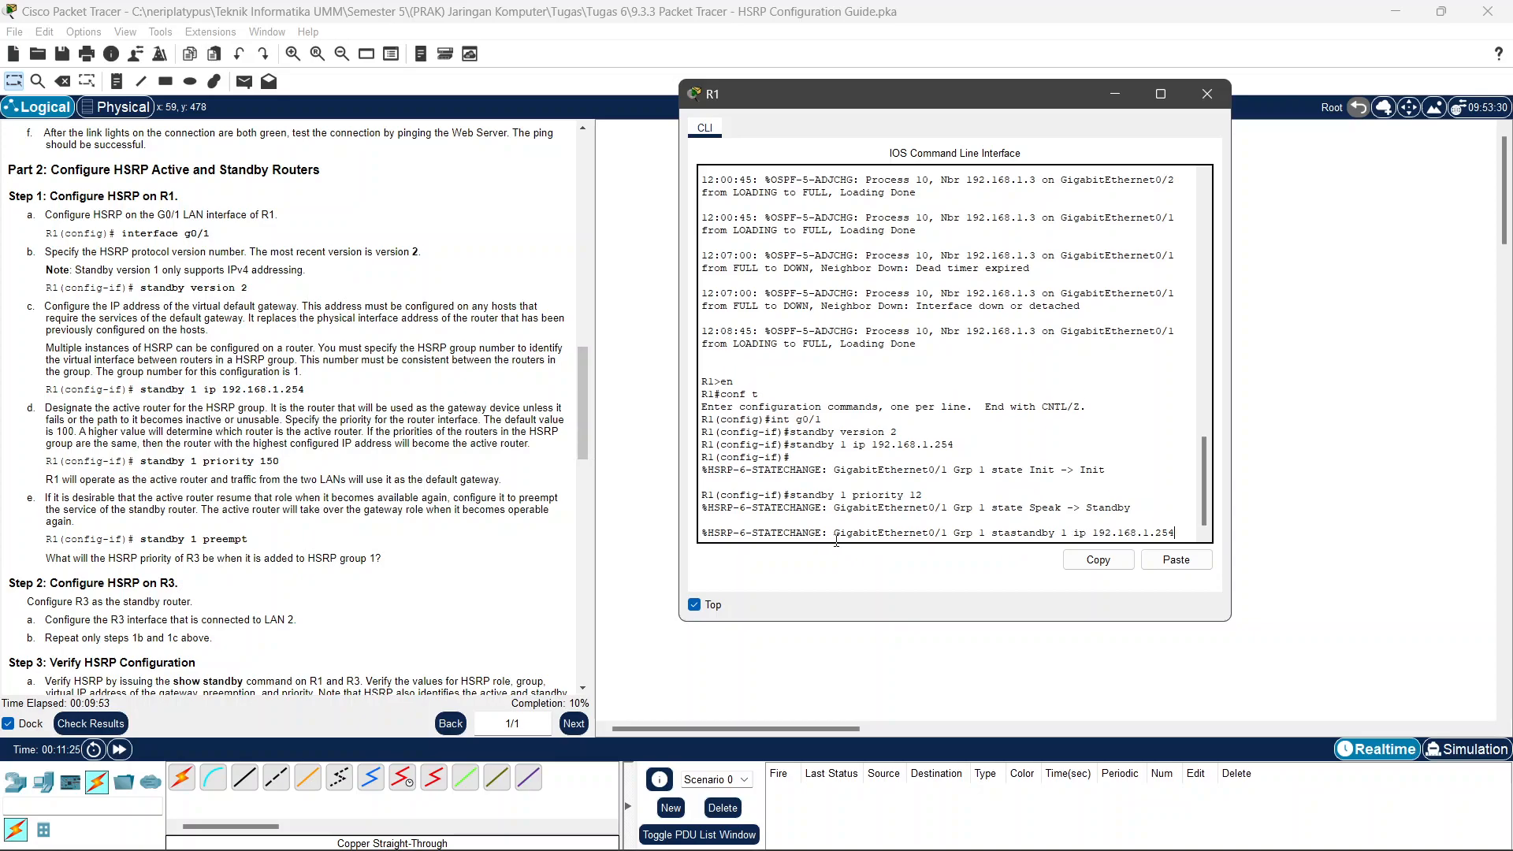
pyautogui.press('Down')
pyautogui.press('Up')
pyautogui.press('BackSpace')
pyautogui.press('BackSpace')
pyautogui.press('BackSpace')
pyautogui.press('BackSpace')
pyautogui.press('BackSpace')
pyautogui.press('BackSpace')
pyautogui.press('BackSpace')
pyautogui.press('BackSpace')
pyautogui.press('BackSpace')
pyautogui.press('BackSpace')
pyautogui.press('BackSpace')
pyautogui.press('BackSpace')
pyautogui.press('BackSpace')
pyautogui.press('BackSpace')
pyautogui.press('BackSpace')
pyautogui.press('BackSpace')
pyautogui.press('BackSpace')
pyautogui.press('BackSpace')
pyautogui.press('BackSpace')
pyautogui.press('BackSpace')
pyautogui.press('Return')
# Set R1's priority in HSRP group 1 with standby 1 priority 150.
pyautogui.write('standby 1 priority')
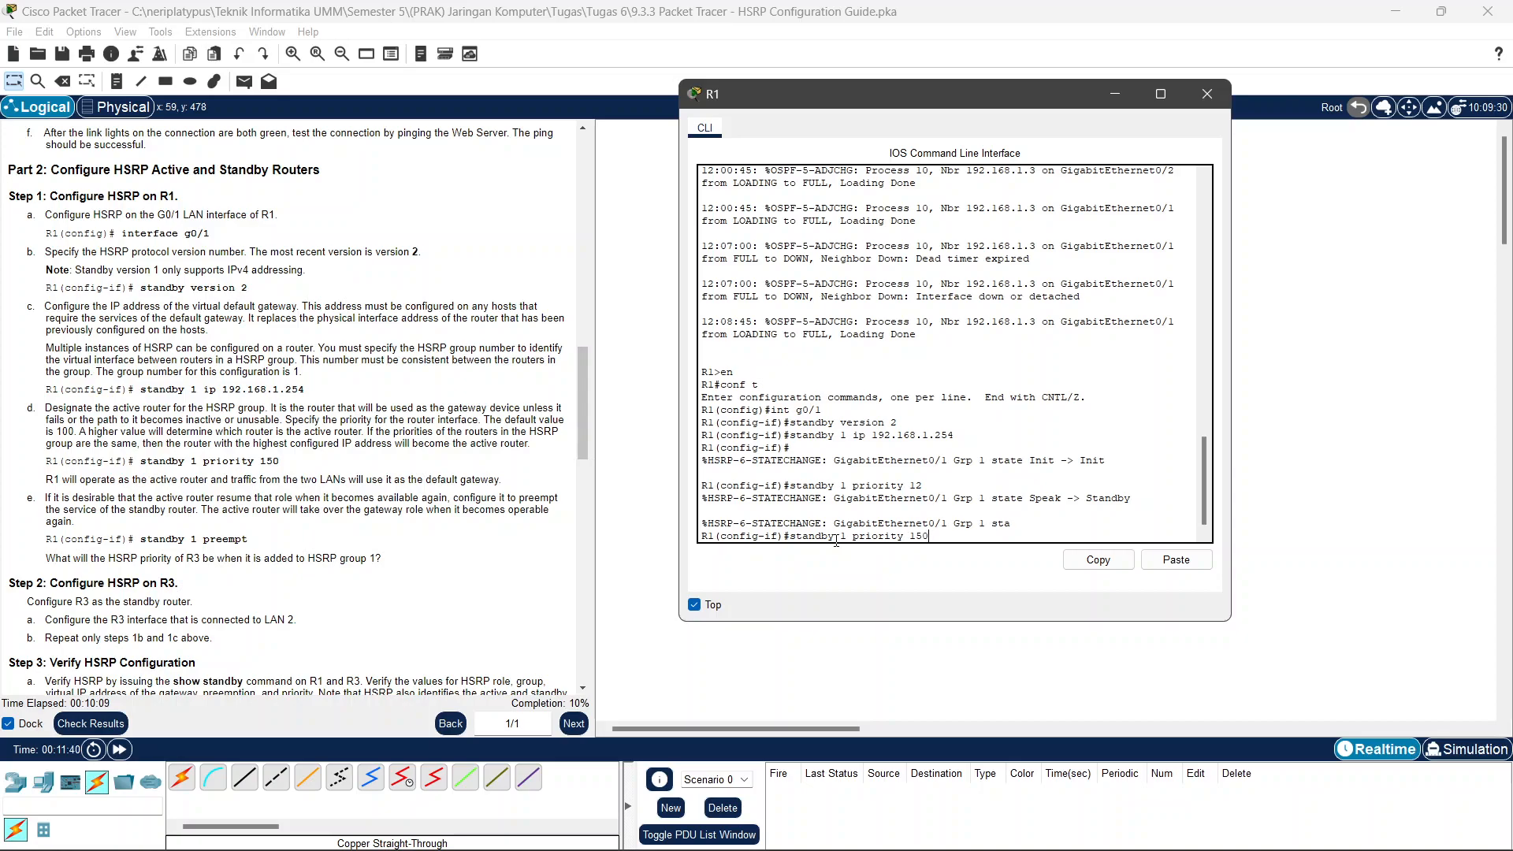
pyautogui.write(' 150')
pyautogui.press('Return')
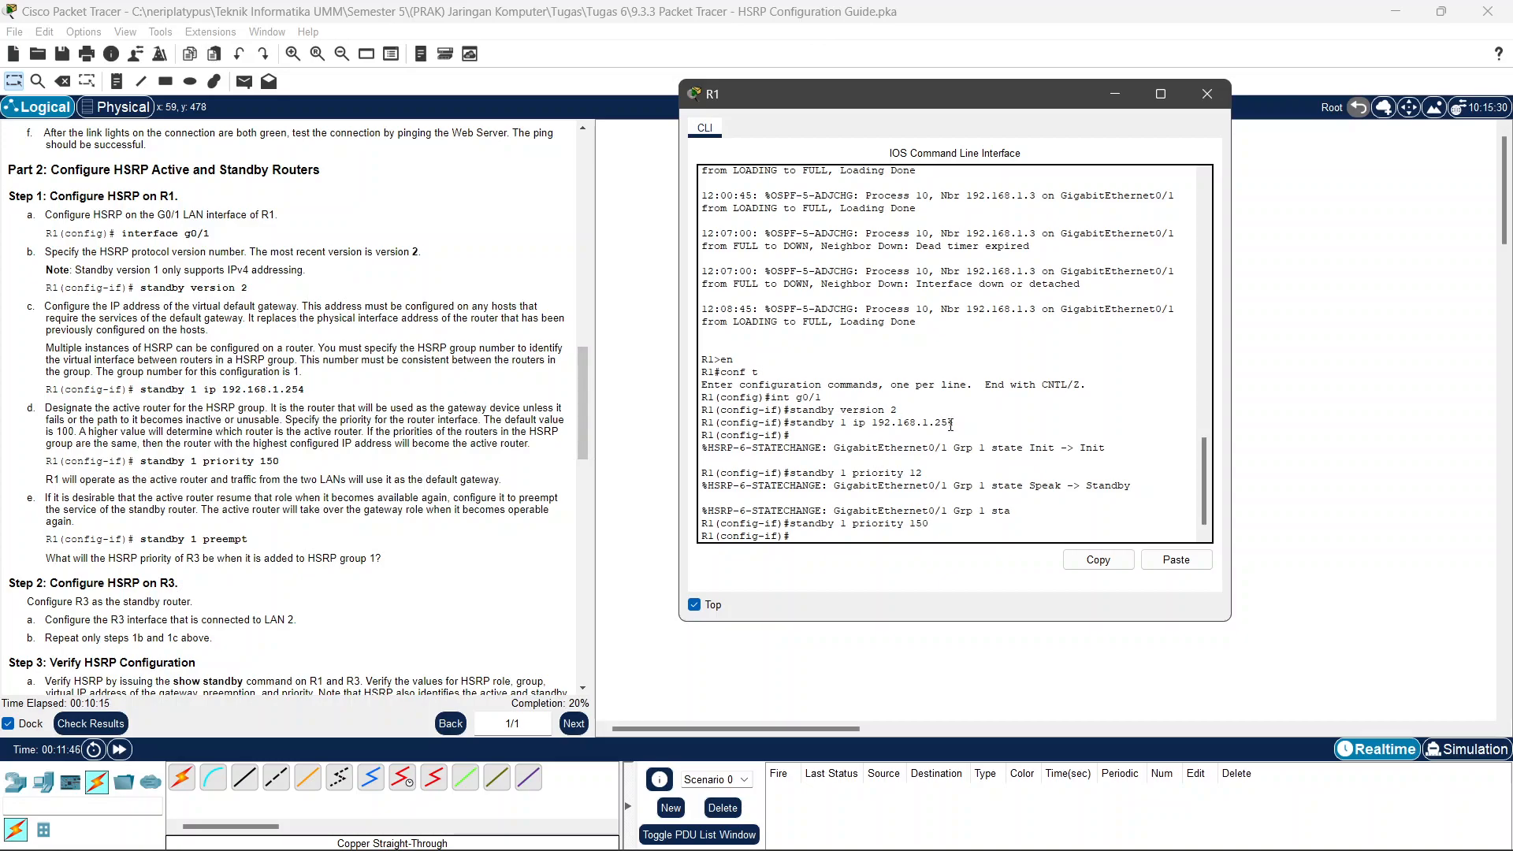
# Review the standby IP and priority commands entered on R1, and read Step 1d on how priority determines the active router.
pyautogui.doubleClick(843, 423)
pyautogui.moveTo(791, 423); pyautogui.dragTo(840, 424)
pyautogui.click(857, 457)
pyautogui.moveTo(930, 525); pyautogui.dragTo(843, 523)
pyautogui.click(843, 523)
pyautogui.scroll(-1, 233, 439)
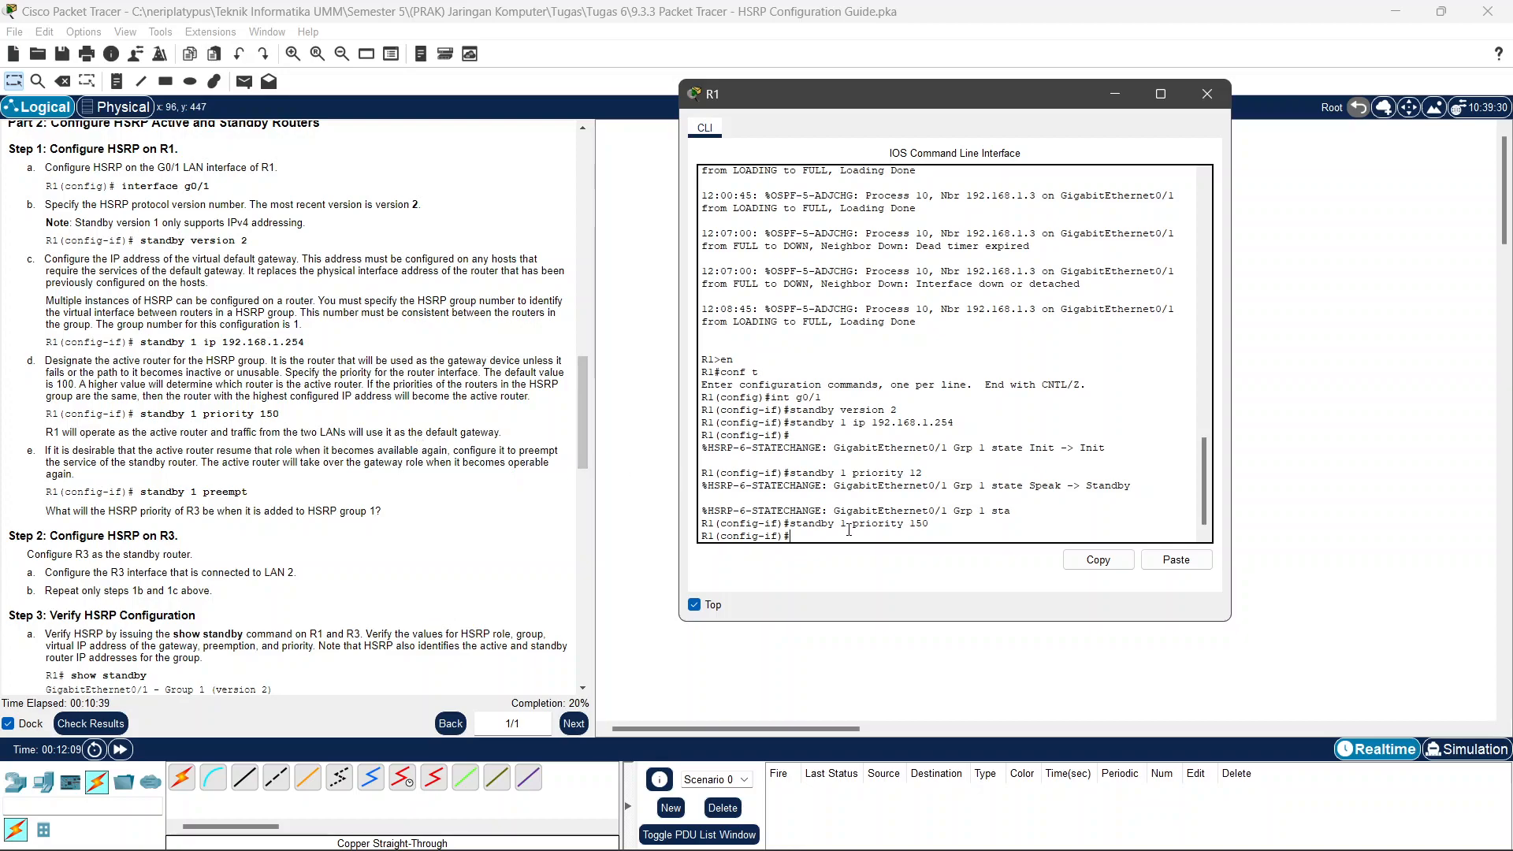
pyautogui.scroll(-1, 167, 457)
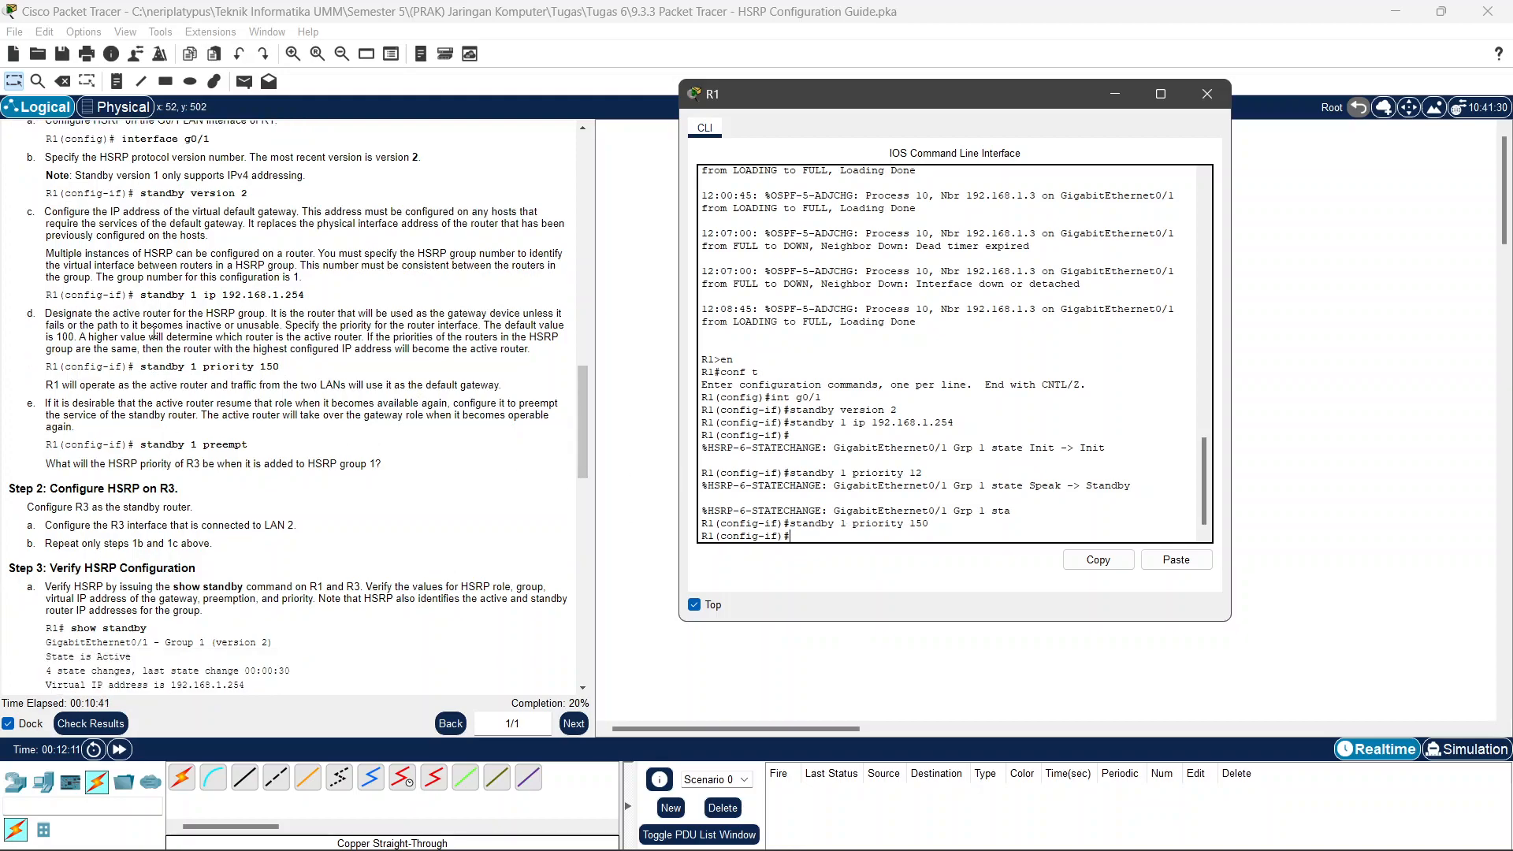
pyautogui.moveTo(489, 326); pyautogui.dragTo(366, 337)
pyautogui.click(120, 329)
pyautogui.click(258, 338)
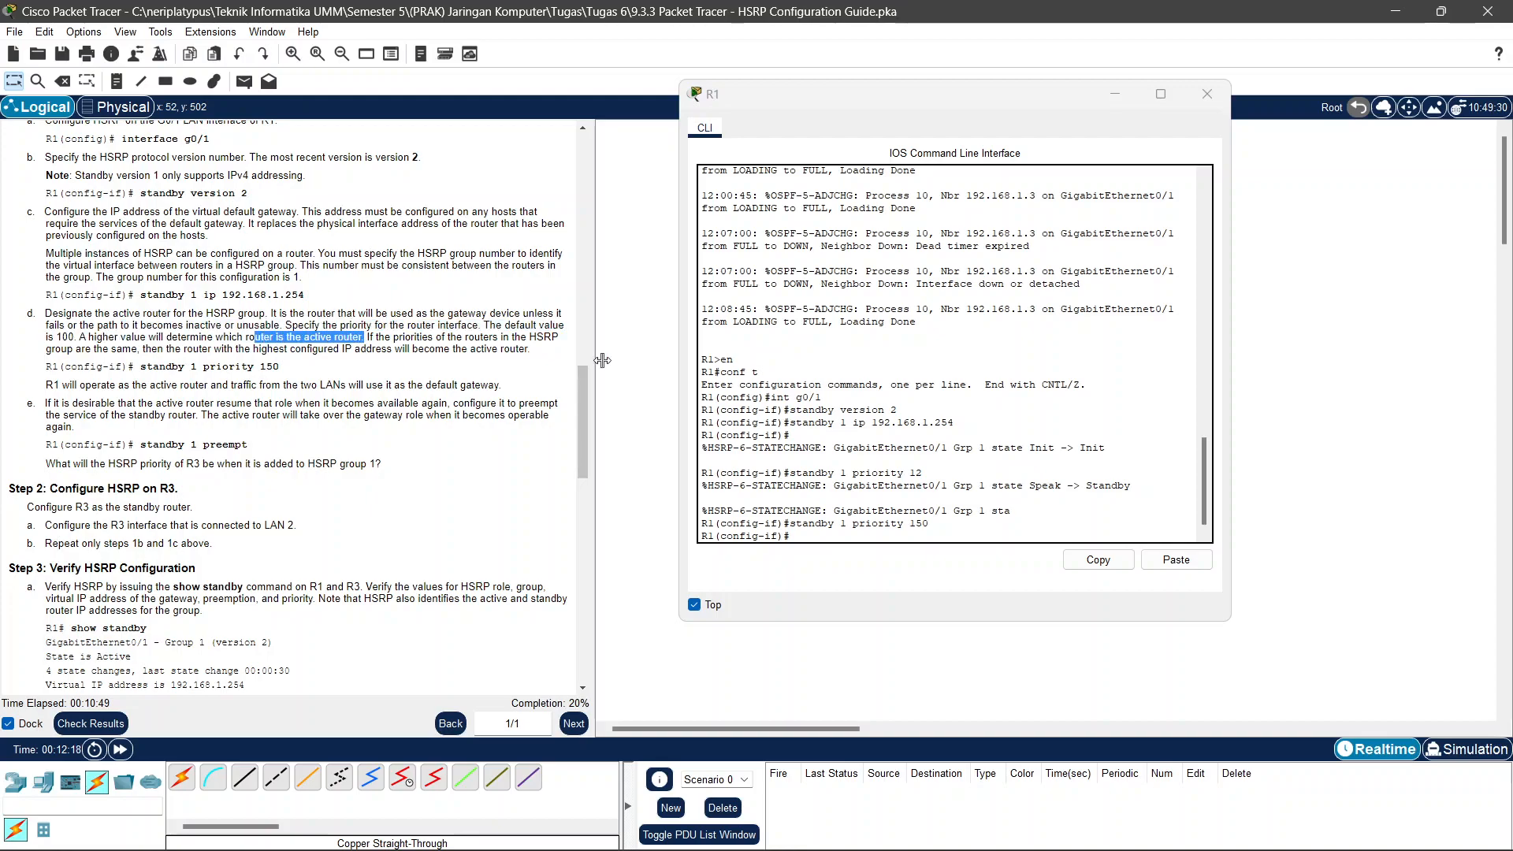
# Enable preemption for HSRP group 1 on R1's g0/1 with standby 1 preempt.
pyautogui.click(929, 536)
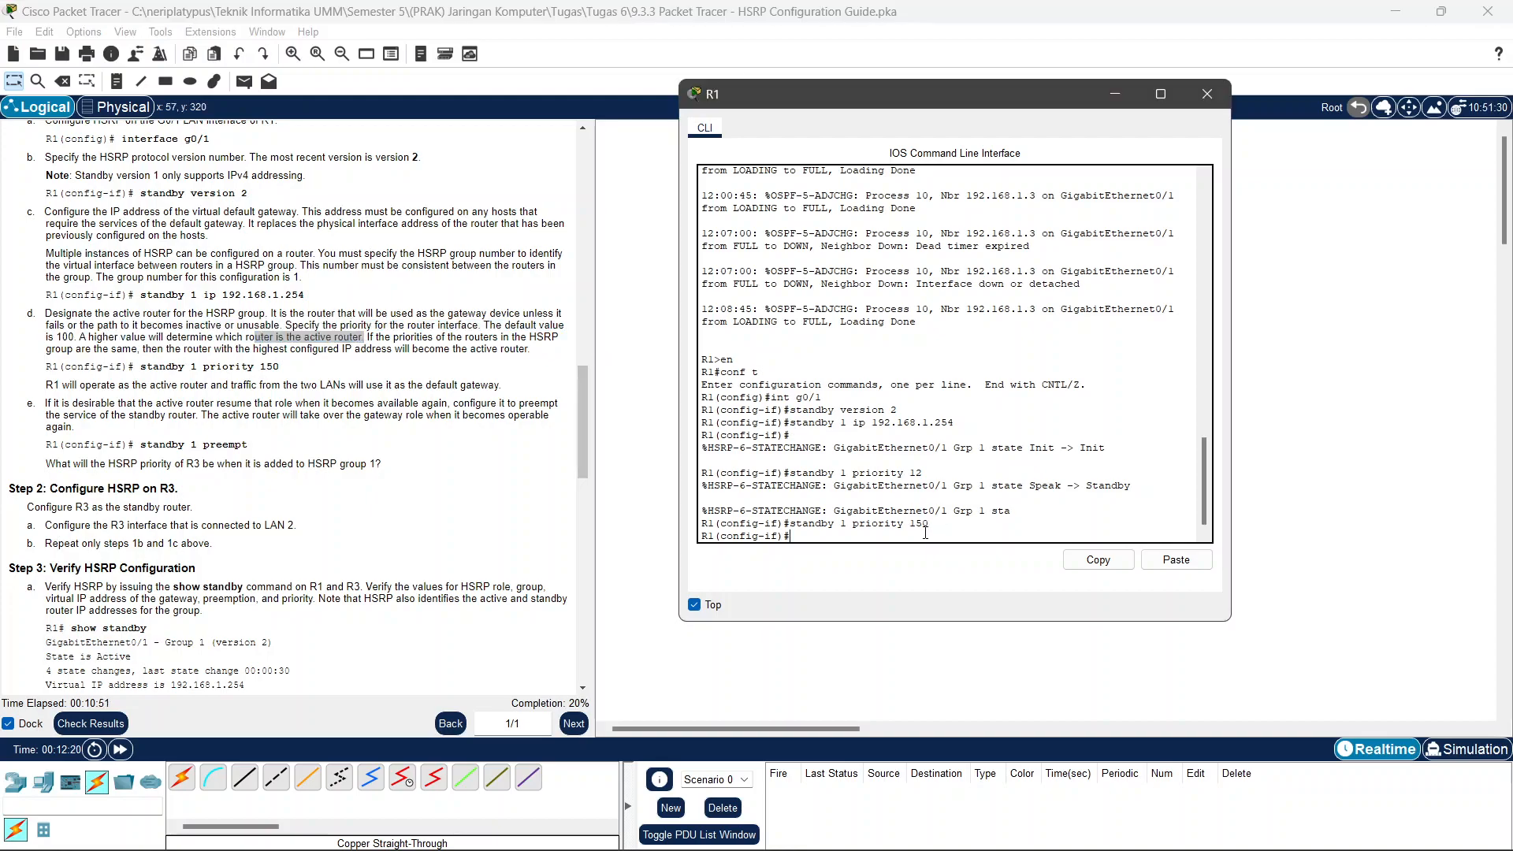
pyautogui.write('standby p')
pyautogui.write('reempt')
pyautogui.press('Left')
pyautogui.press('Left')
pyautogui.press('Left')
pyautogui.write('1')
pyautogui.press('Return')
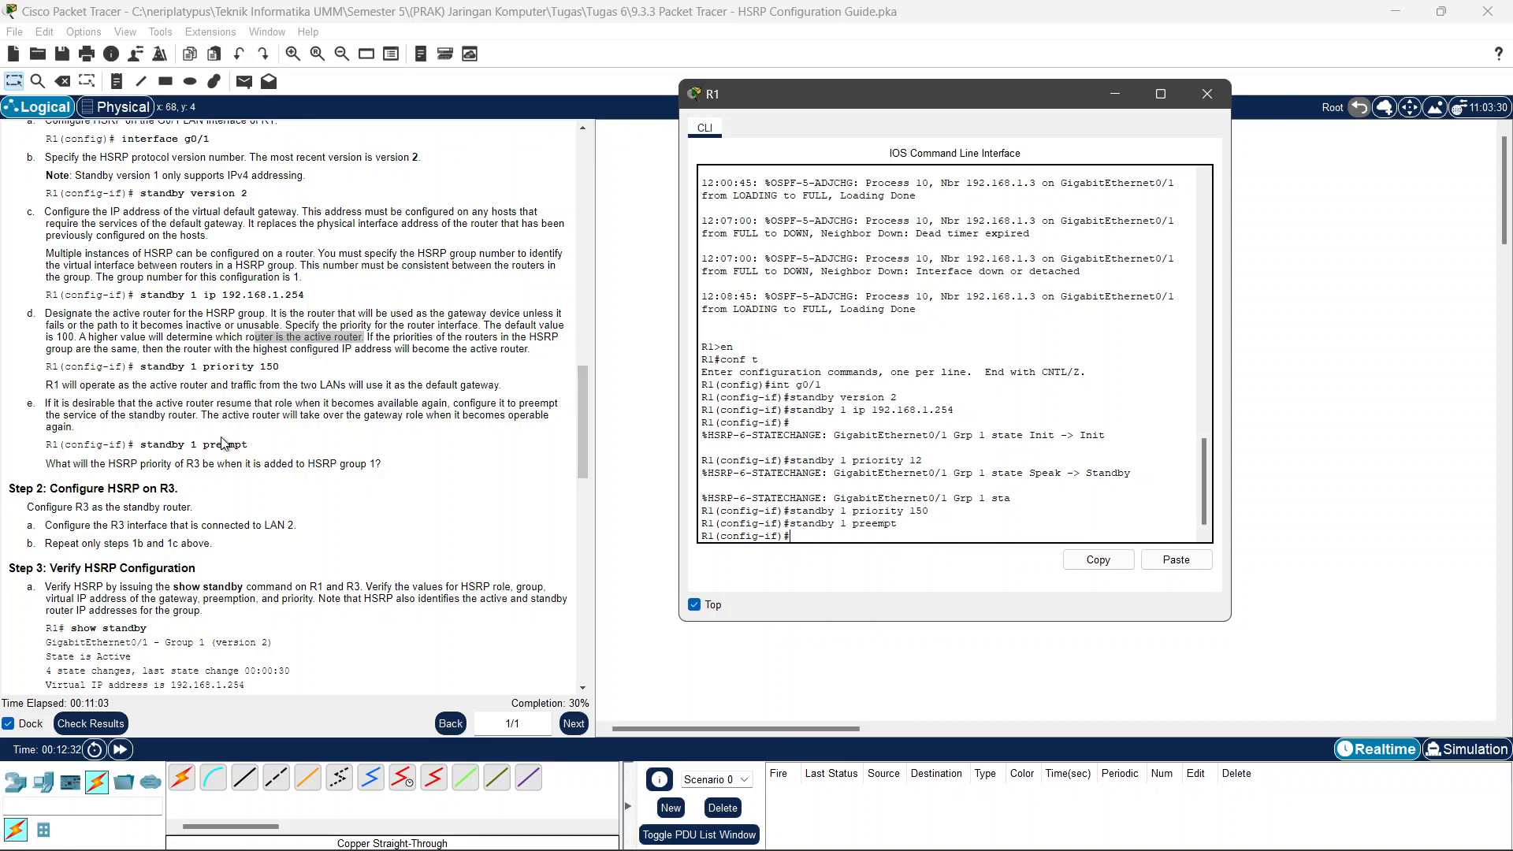
# Review R1's priority and preempt commands, and read the instructions on default priority and the question about R3's priority.
pyautogui.scroll(-1, 225, 443)
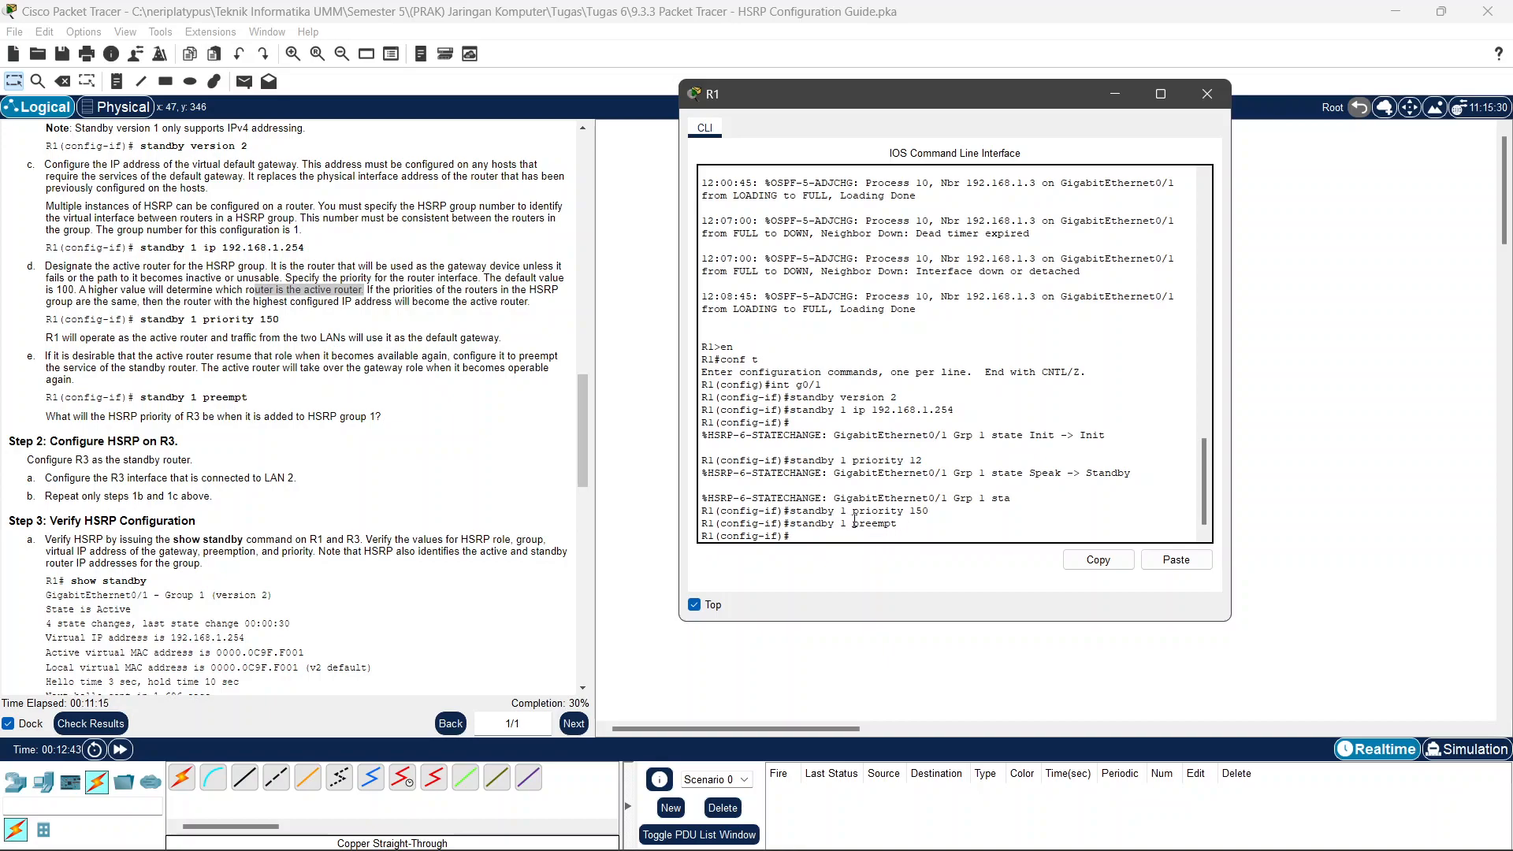
pyautogui.moveTo(930, 511); pyautogui.dragTo(879, 523)
pyautogui.doubleClick(879, 523)
pyautogui.click(874, 538)
pyautogui.moveTo(484, 278); pyautogui.dragTo(75, 290)
pyautogui.click(389, 424)
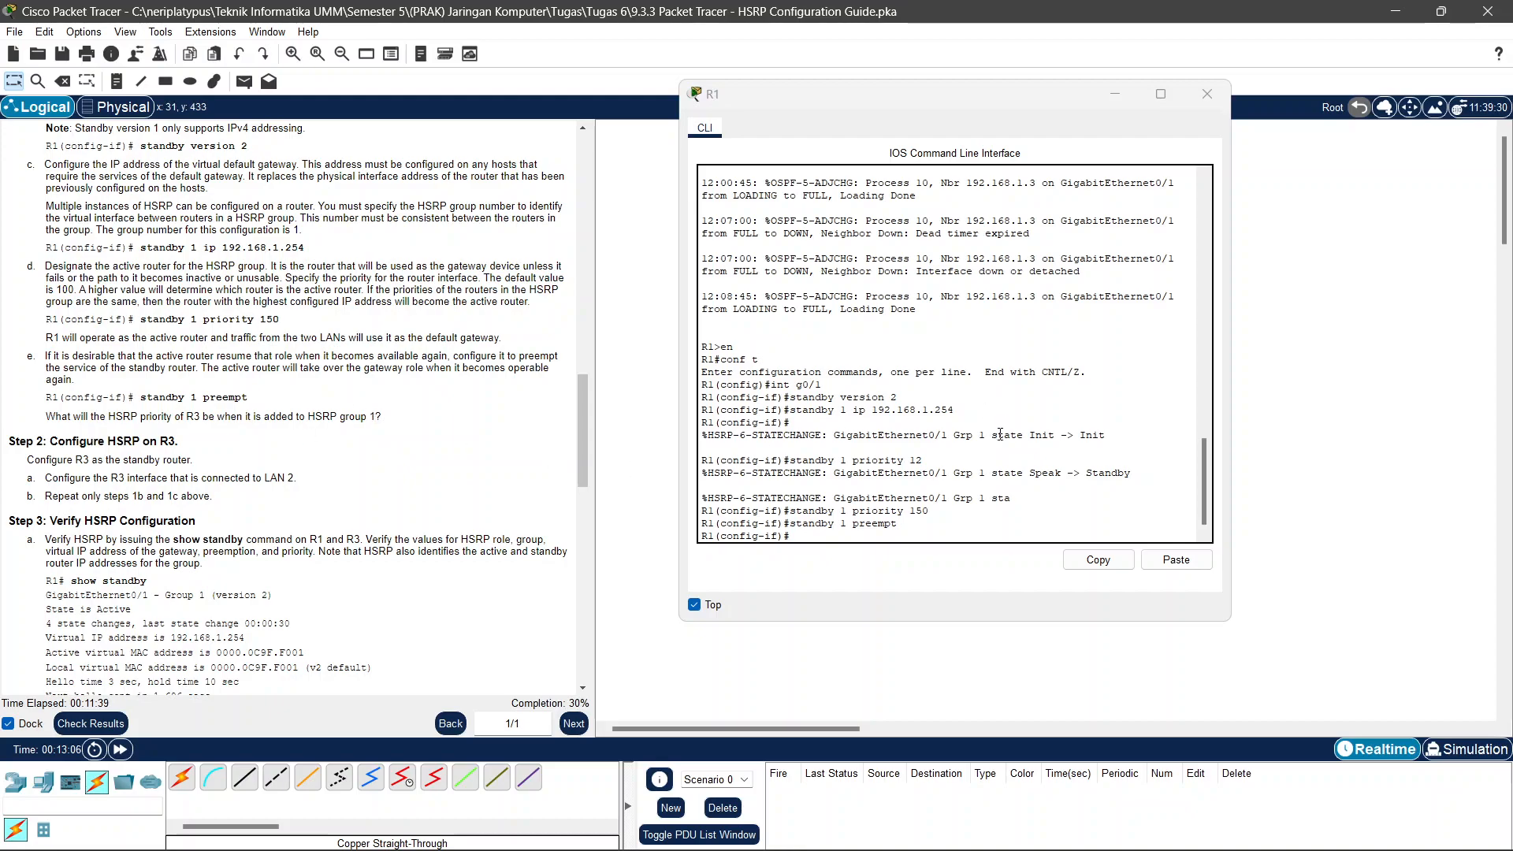
pyautogui.scroll(-2, 881, 498)
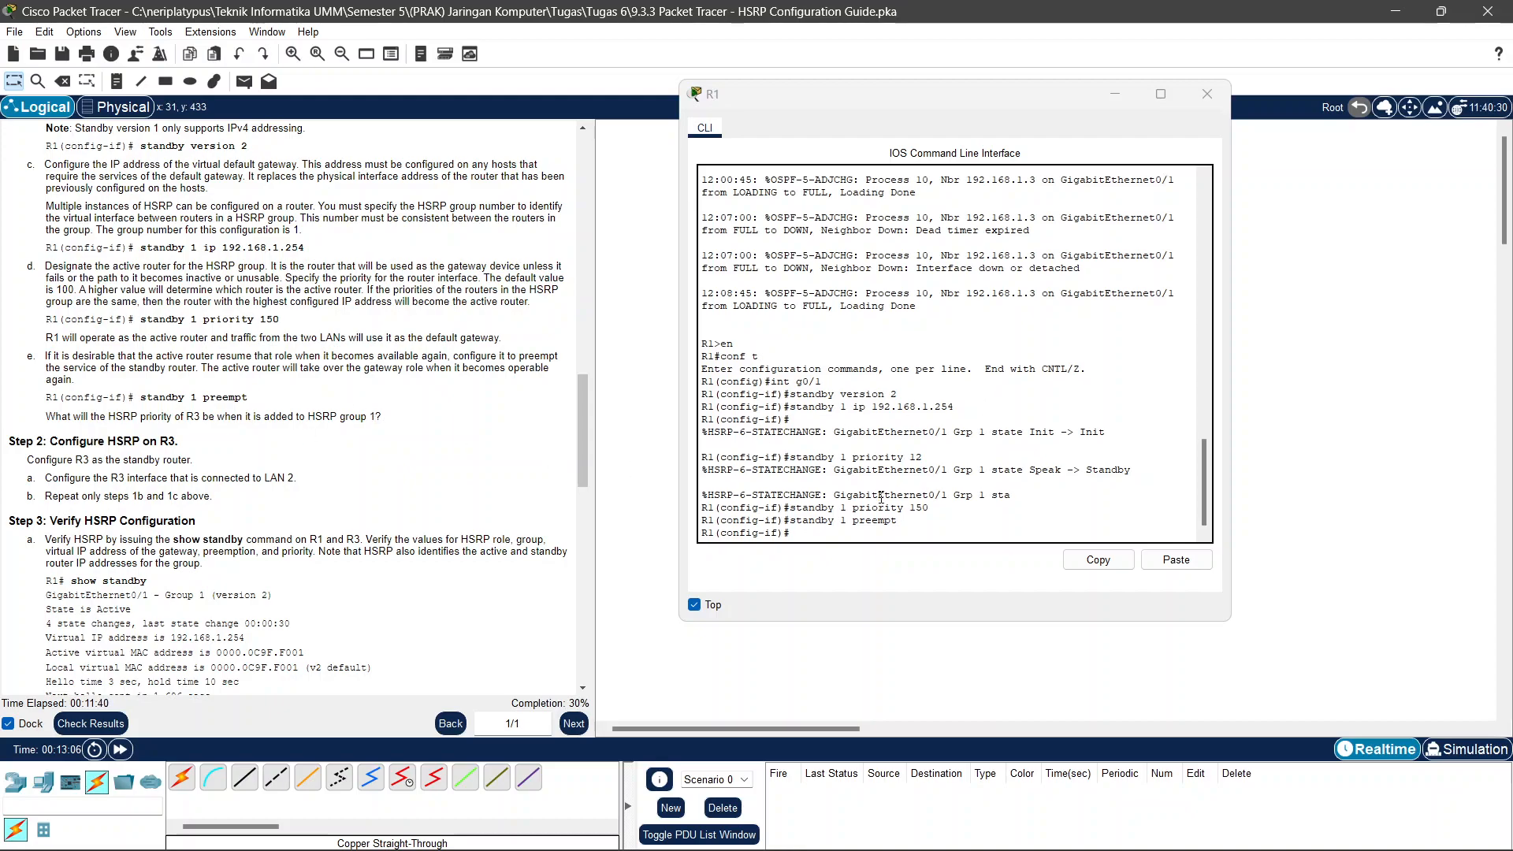
# Minimise R1's window, open R3's CLI, and enter global configuration mode with en and conf t.
pyautogui.click(1115, 94)
pyautogui.scroll(-1, 86, 431)
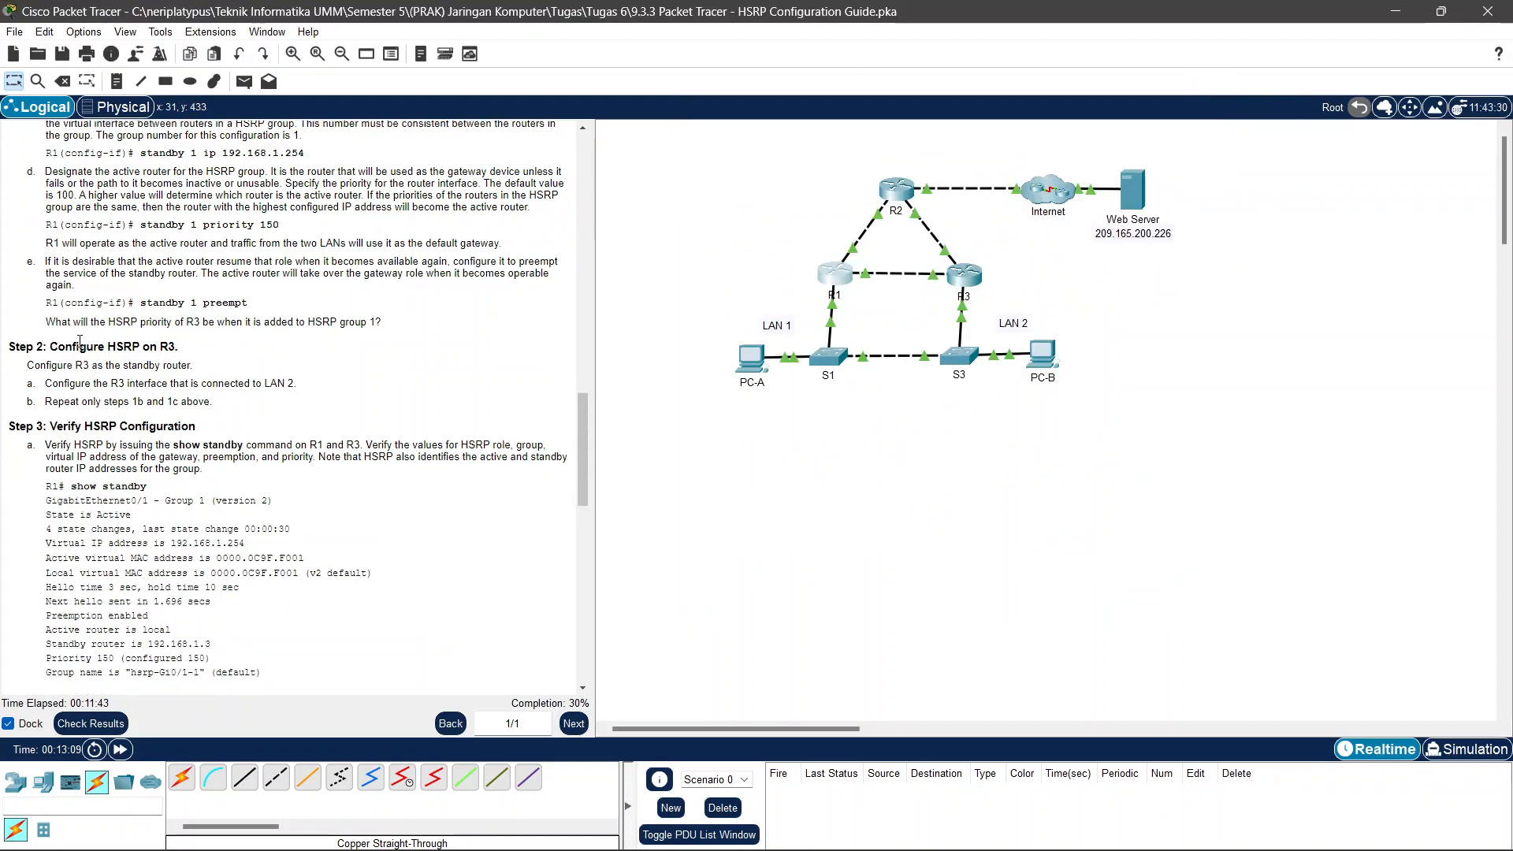
pyautogui.click(972, 277)
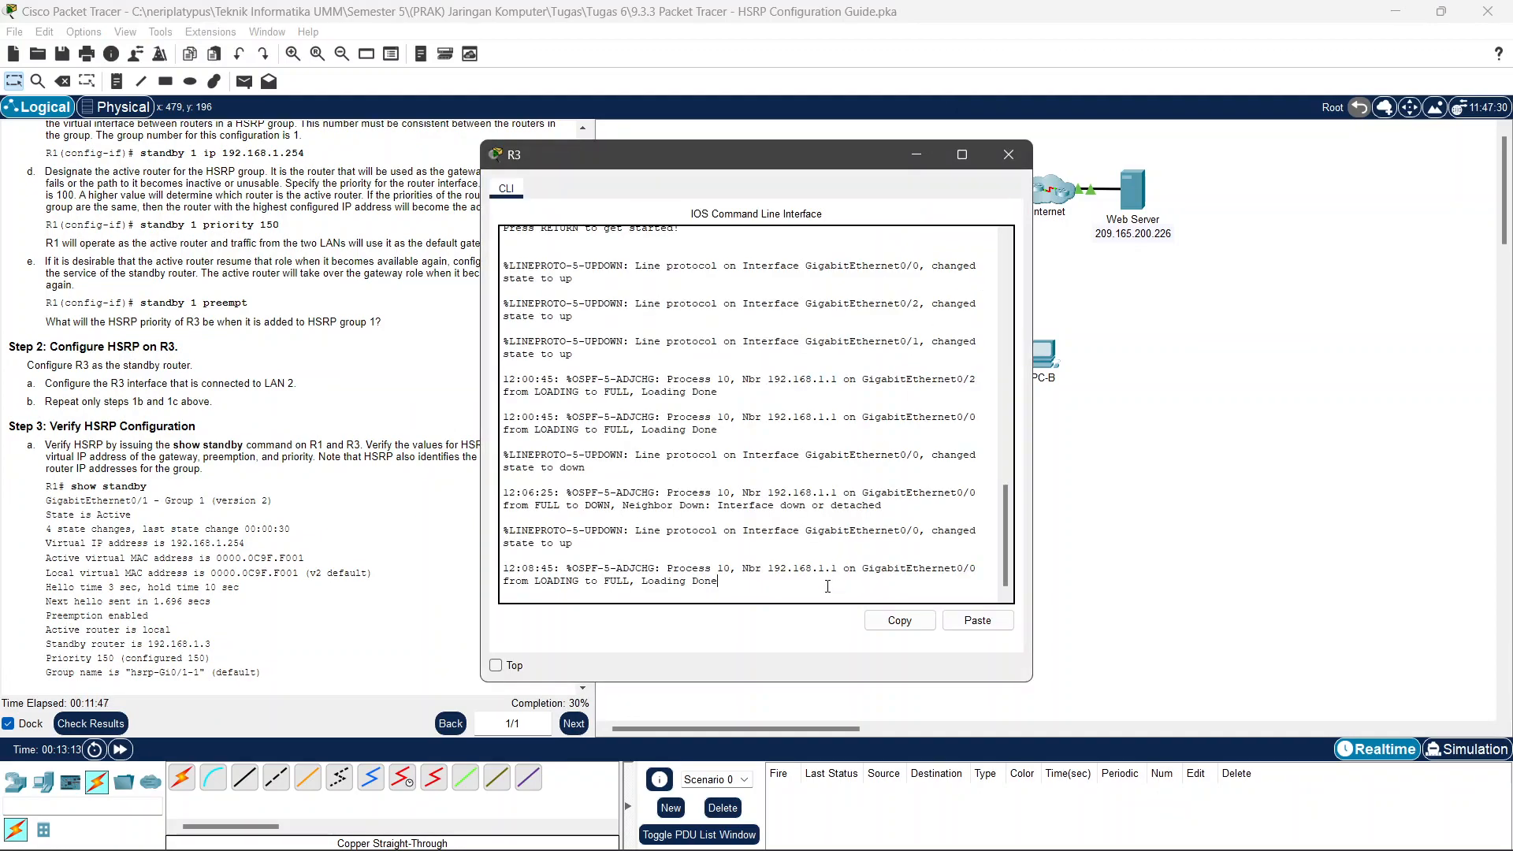
pyautogui.press('Return')
pyautogui.write('e')
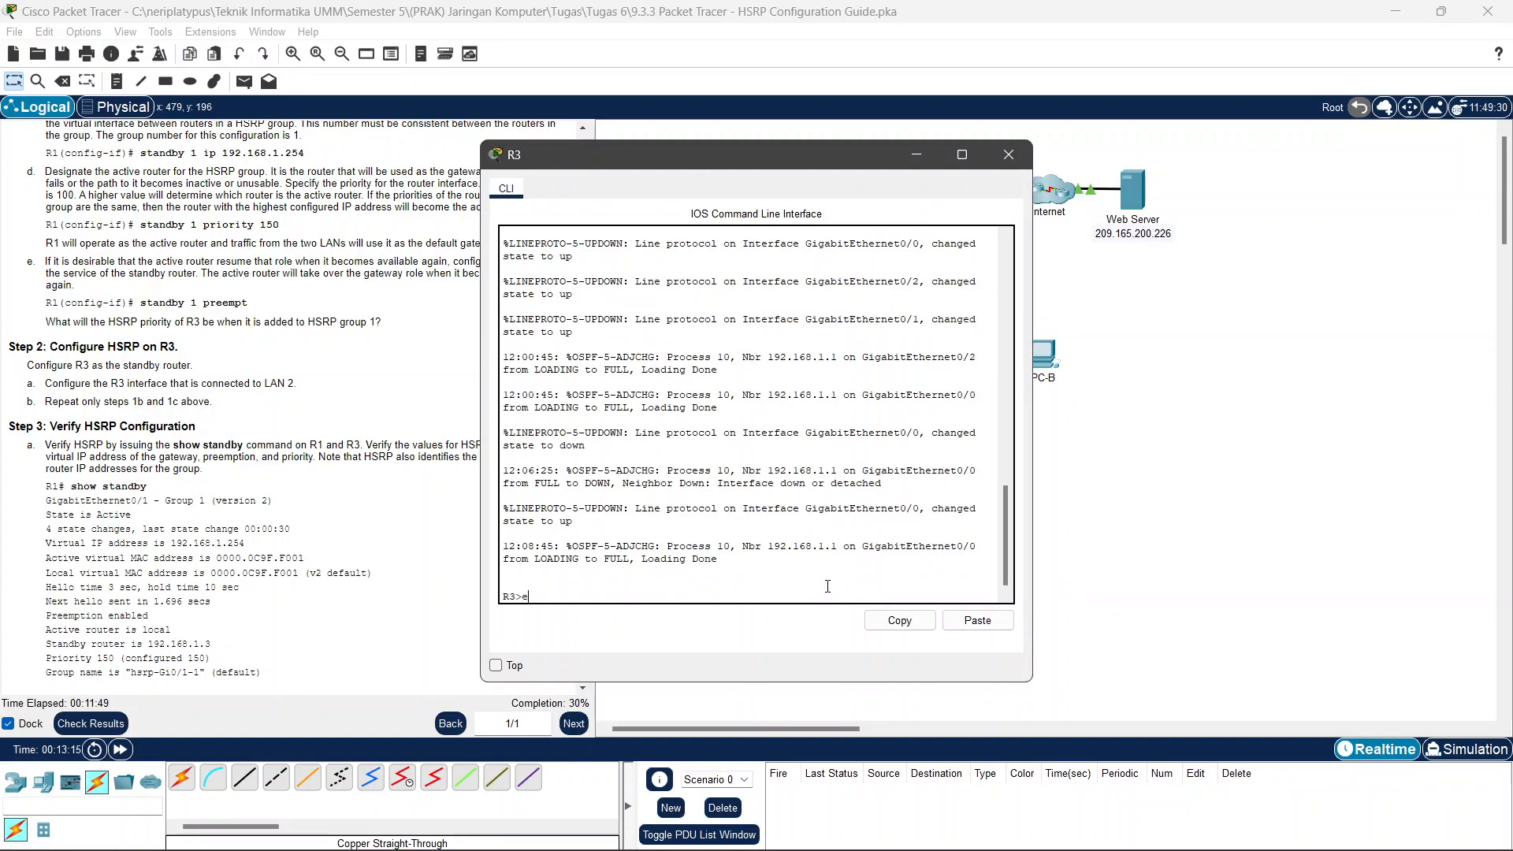
pyautogui.write('n')
pyautogui.press('Return')
pyautogui.write('conf t')
pyautogui.press('Return')
# Check R3's LAN interface in the addressing table and enter its configuration mode with int g0/0.
pyautogui.write('int go')
pyautogui.press('BackSpace')
pyautogui.write('0/')
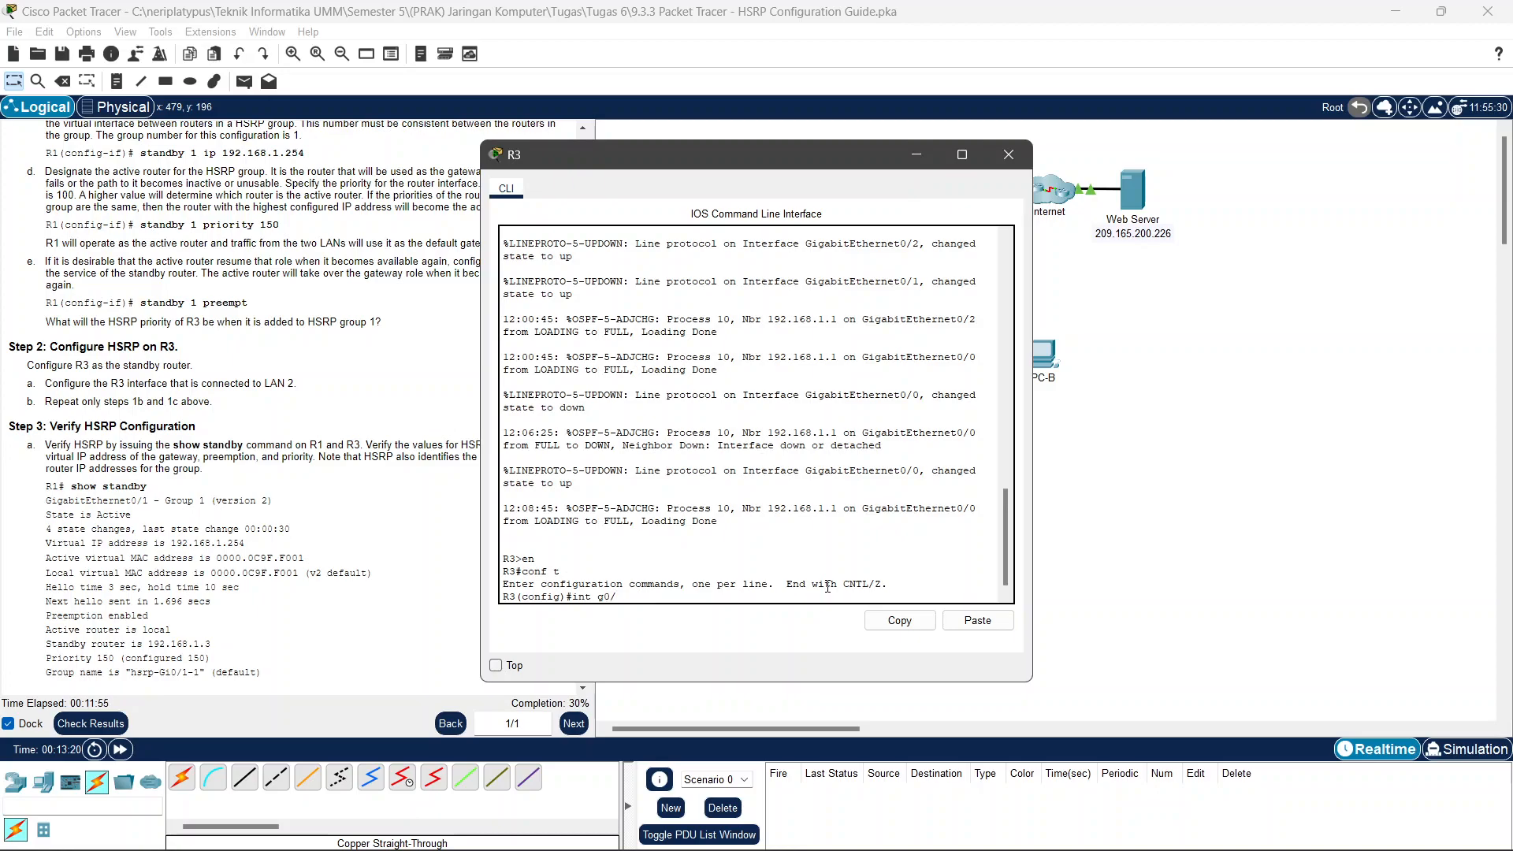
pyautogui.scroll(1, 827, 586)
pyautogui.scroll(3, 229, 278)
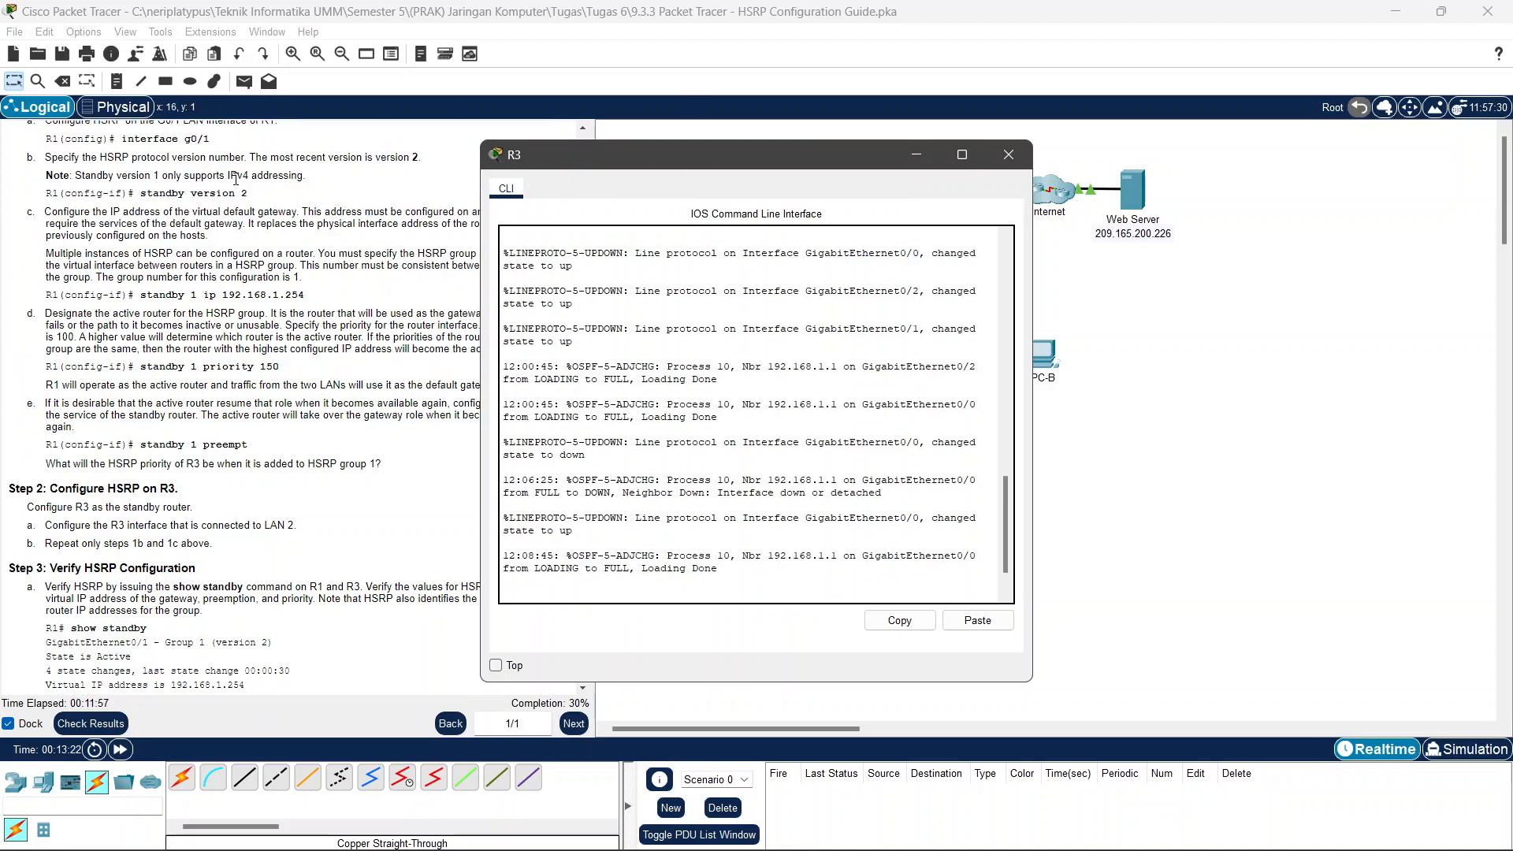
pyautogui.scroll(1, 209, 158)
pyautogui.scroll(-1, 504, 473)
pyautogui.scroll(-2, 446, 549)
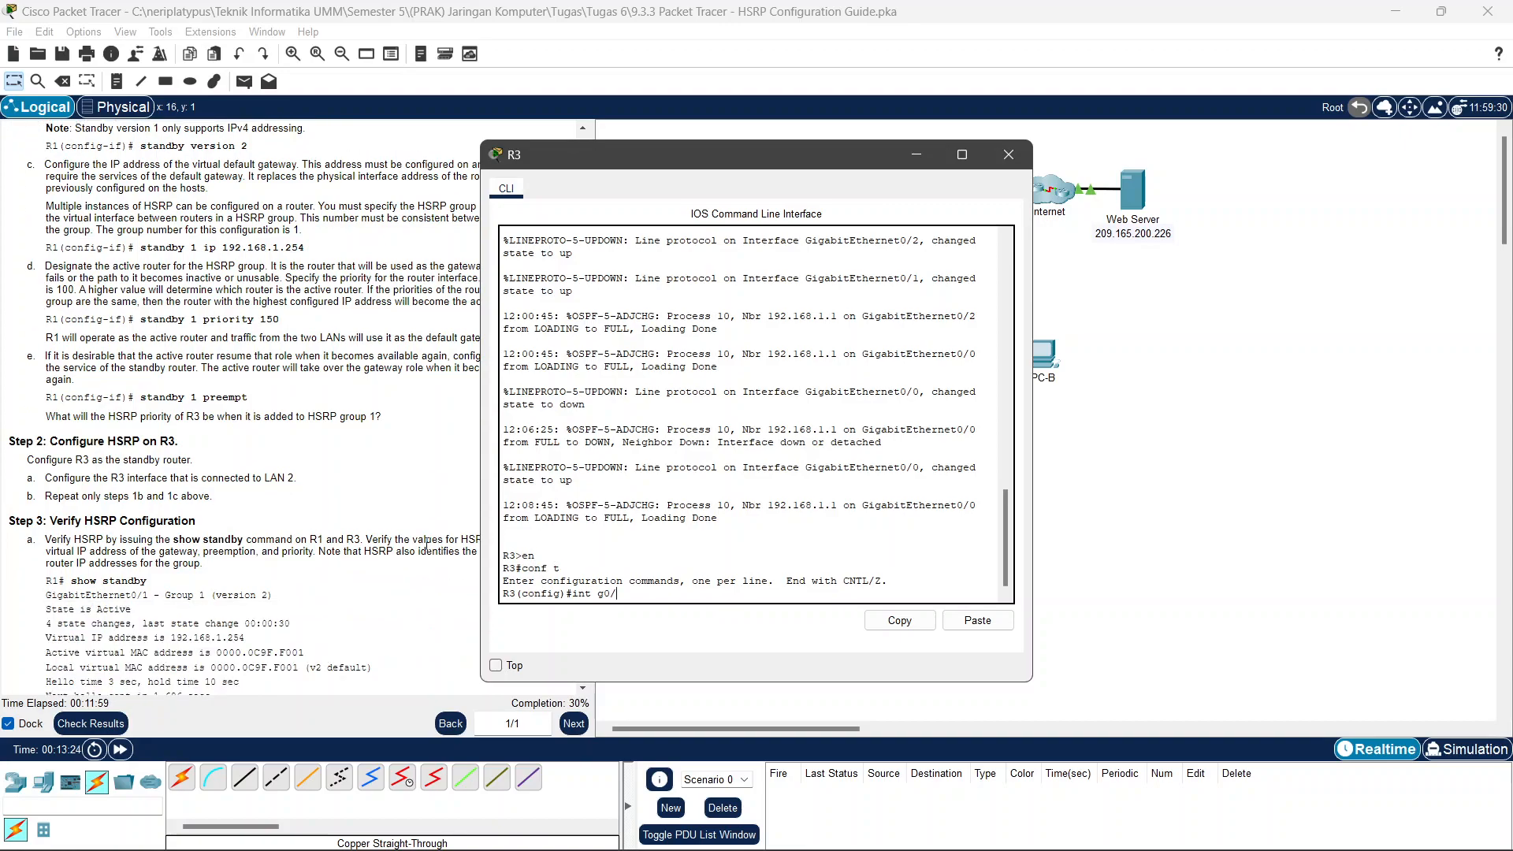
pyautogui.scroll(-3, 433, 545)
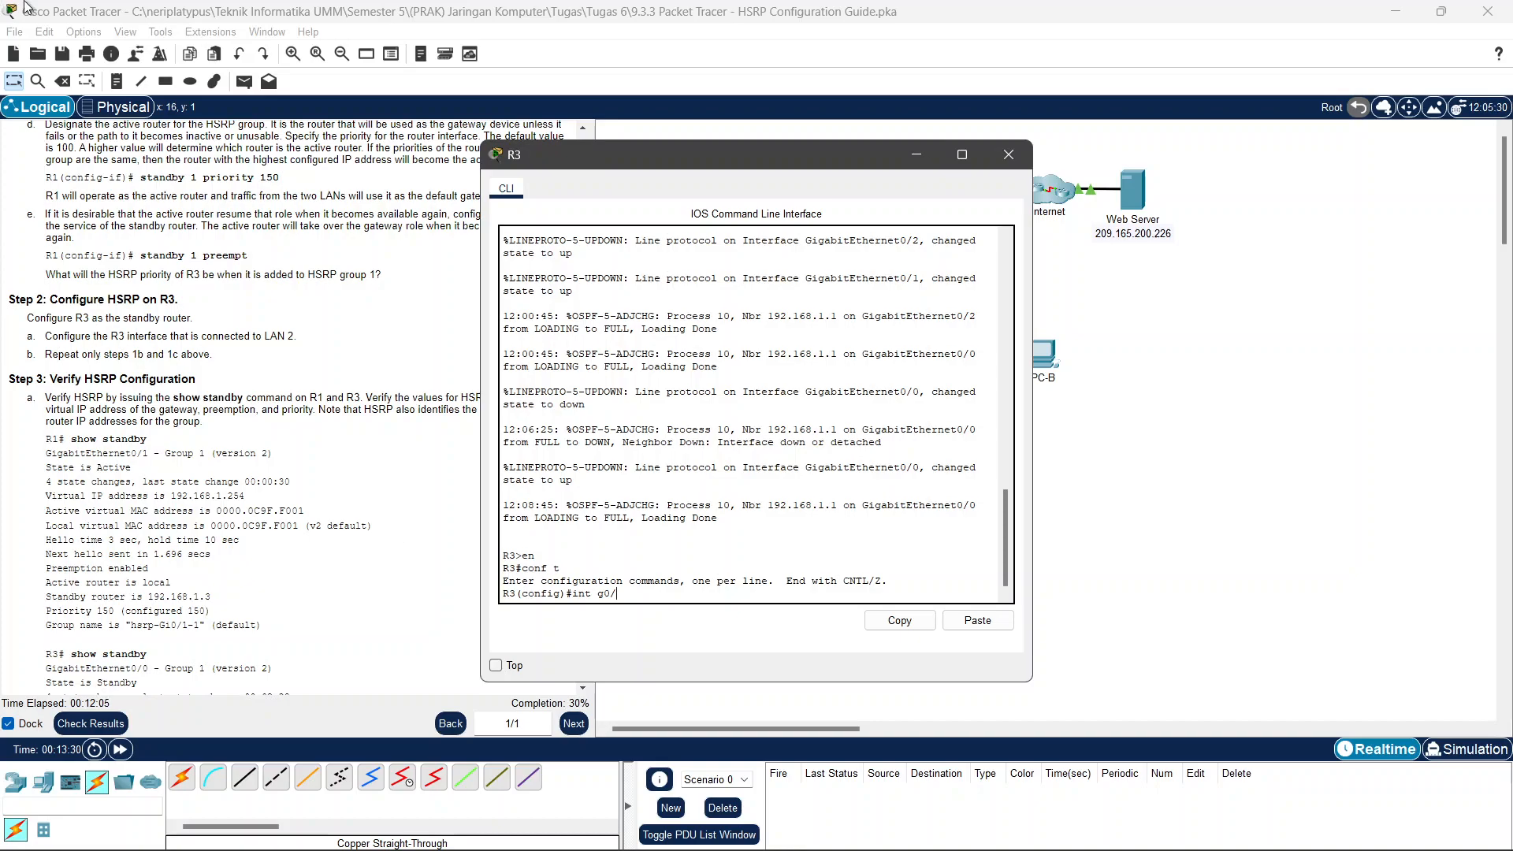
pyautogui.scroll(2, 246, 286)
pyautogui.scroll(-3, 227, 401)
pyautogui.scroll(20, 227, 406)
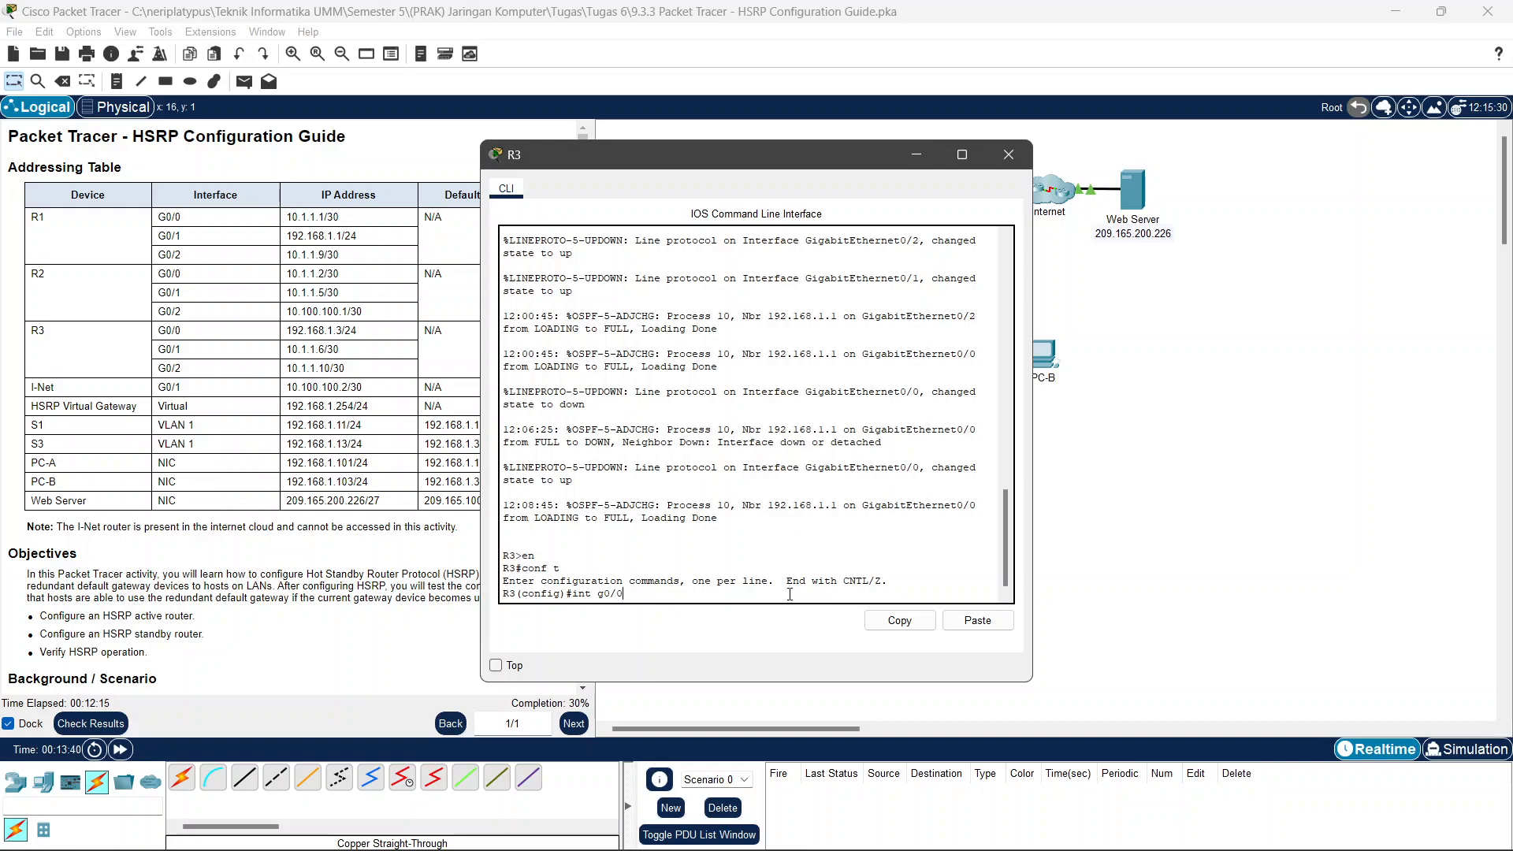
pyautogui.press('Return')
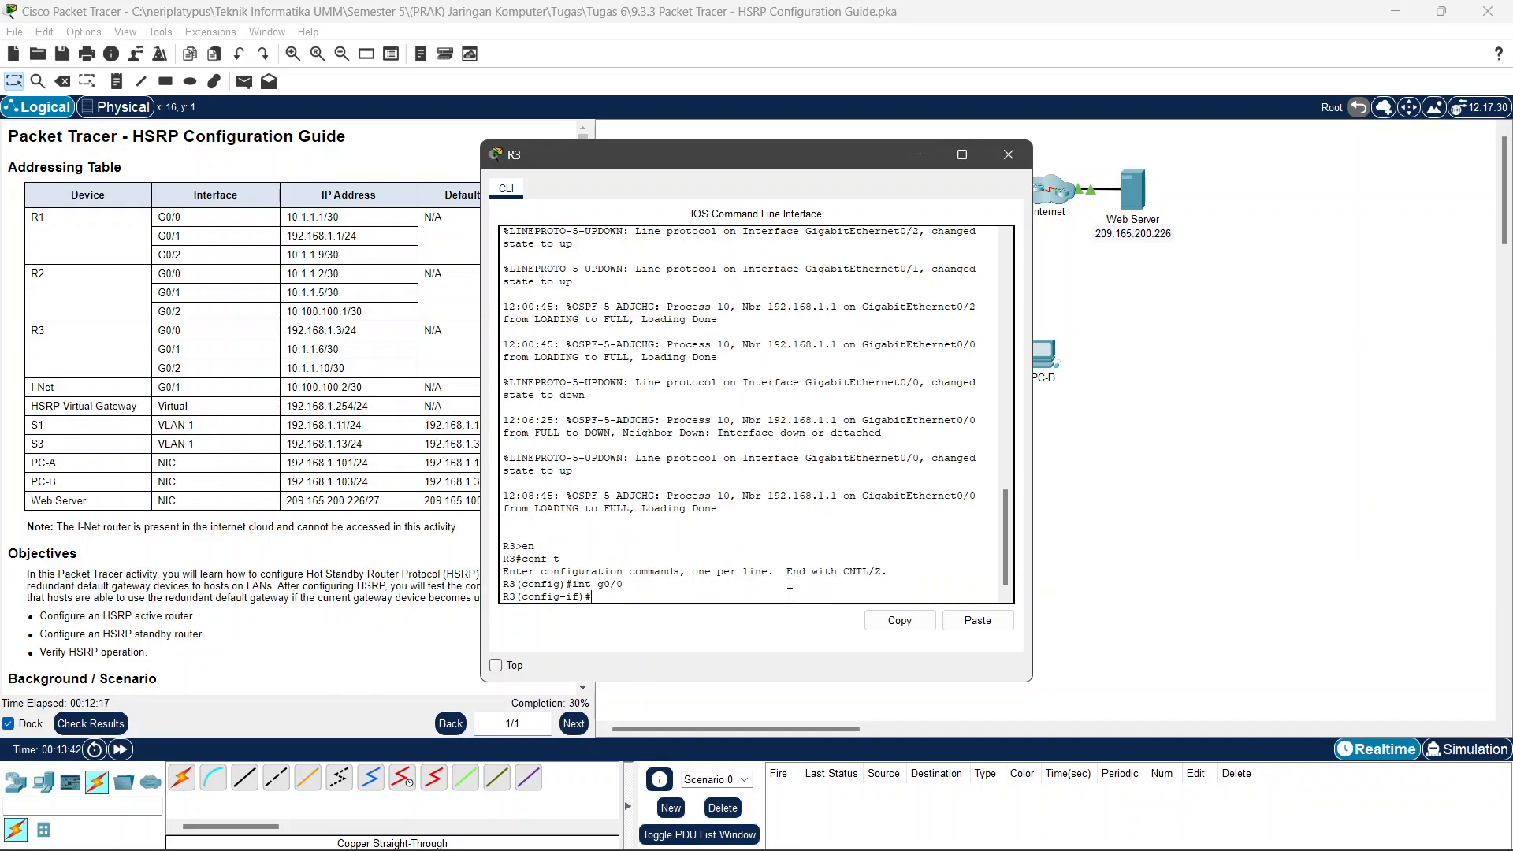
# Check the HSRP instructions and configure R3's g0/0 with standby version 2 and standby 1 ip 192.168.1.254.
pyautogui.write('standby 1')
pyautogui.scroll(1, 643, 359)
pyautogui.scroll(-10, 388, 481)
pyautogui.scroll(-1, 540, 533)
pyautogui.scroll(-5, 331, 585)
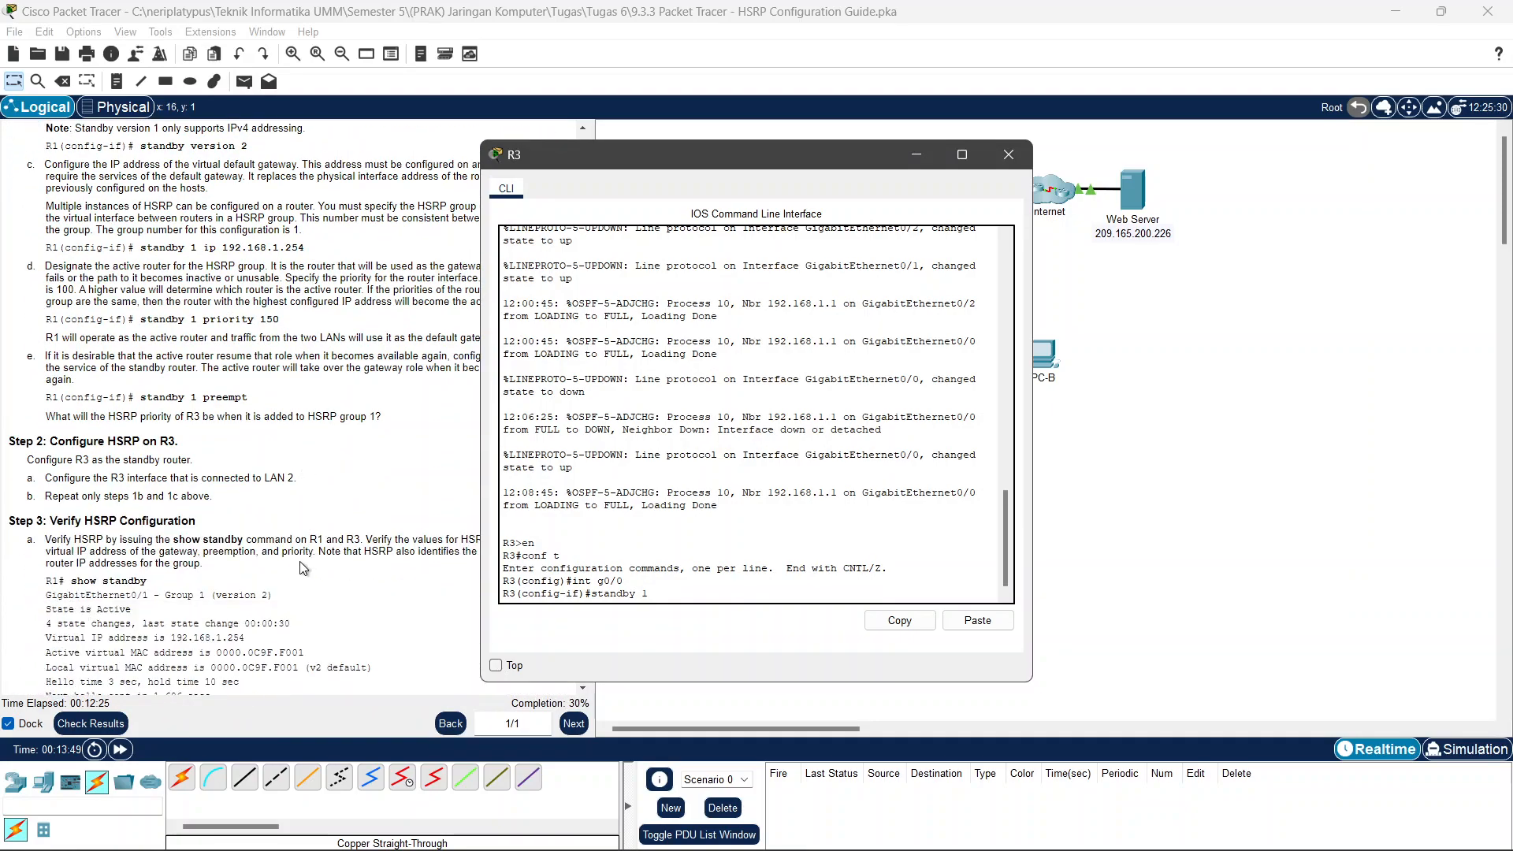
pyautogui.scroll(-1, 175, 536)
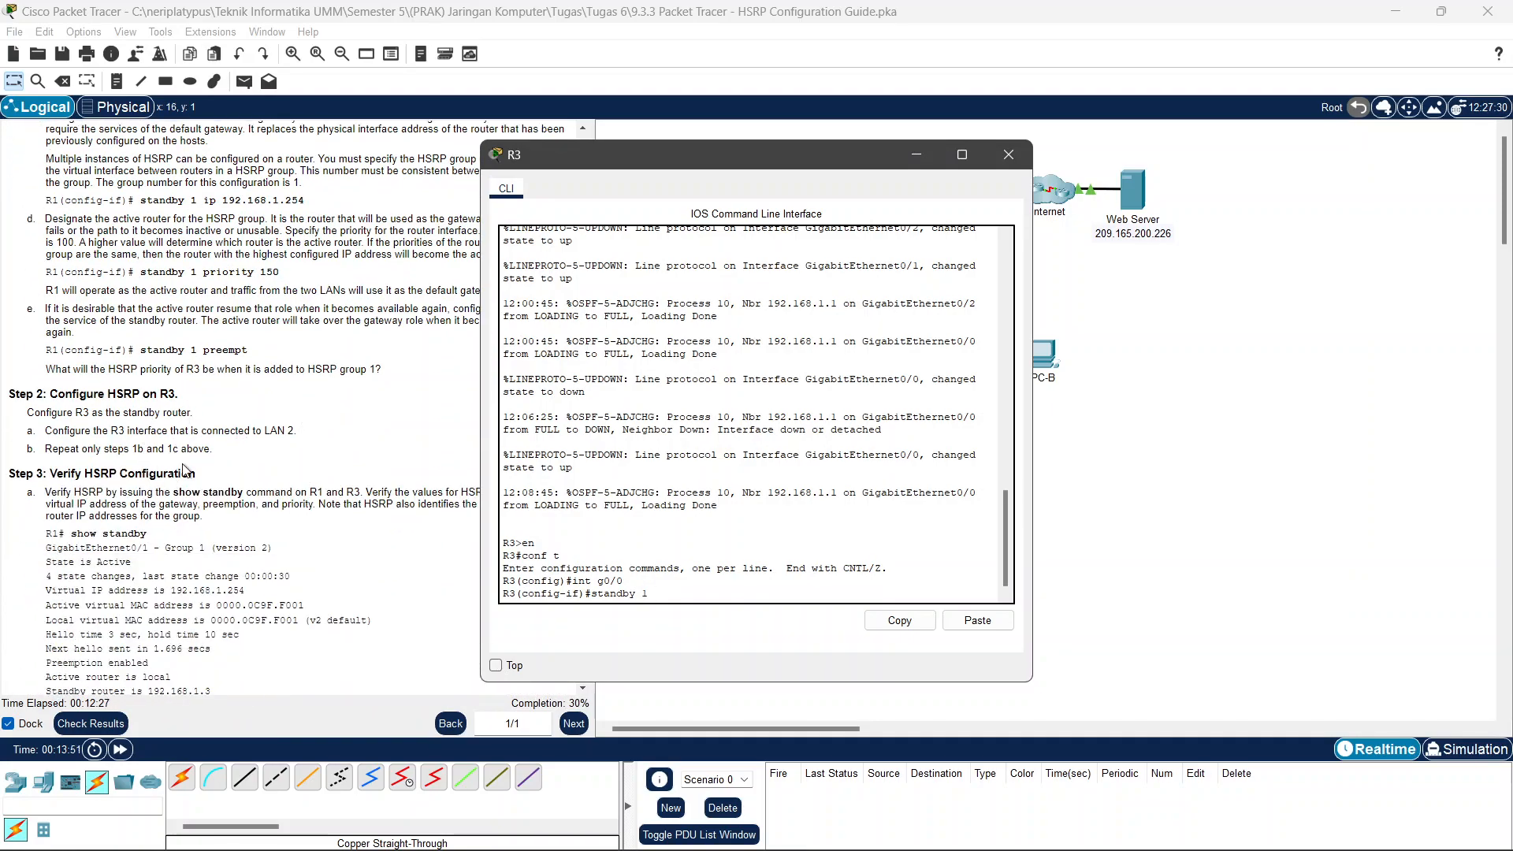
pyautogui.scroll(3, 195, 445)
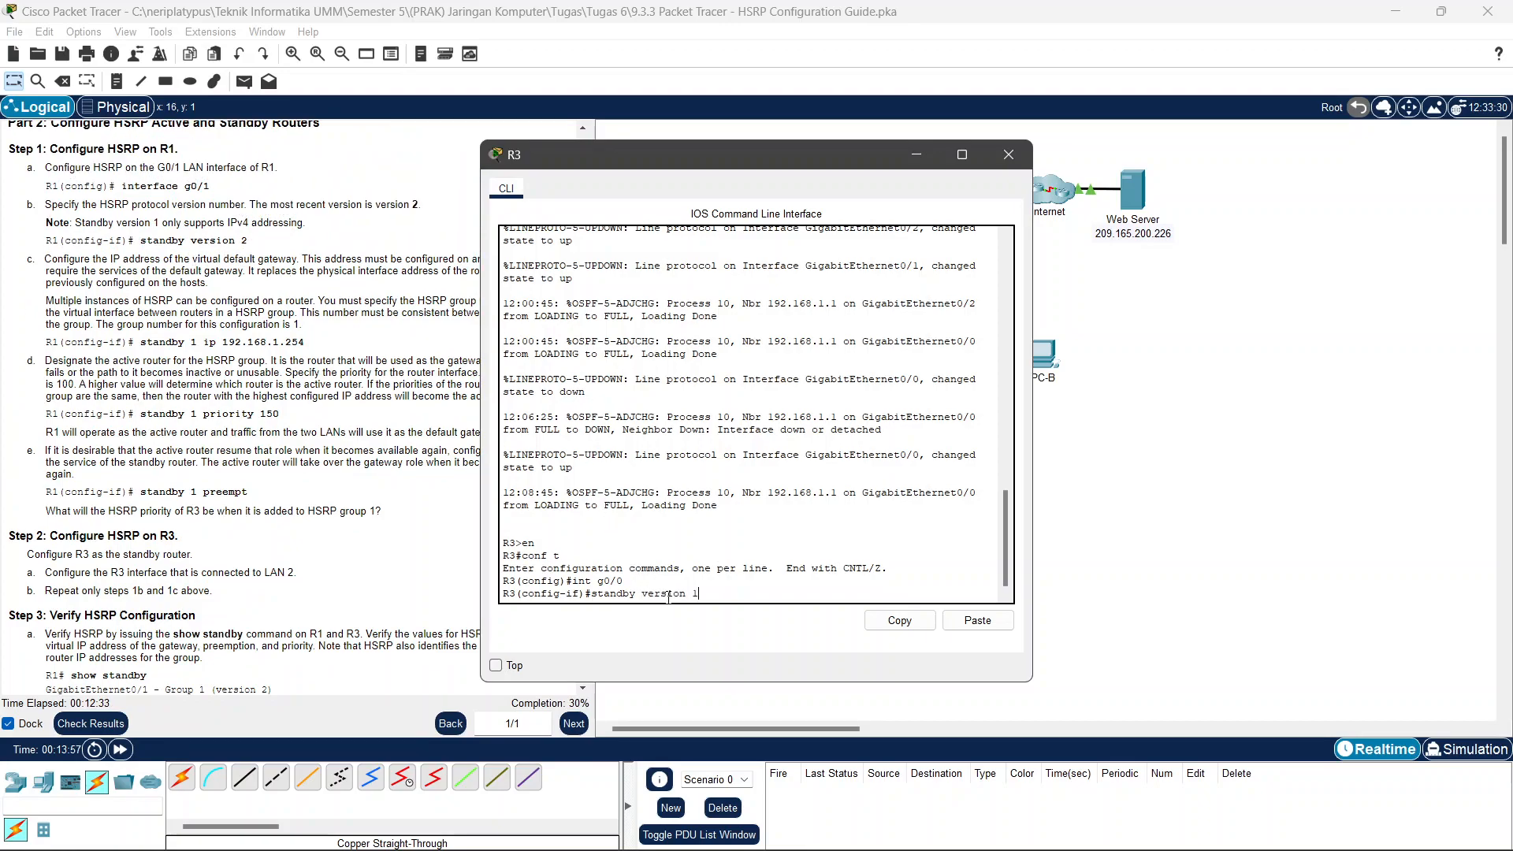
pyautogui.write('2')
pyautogui.press('Return')
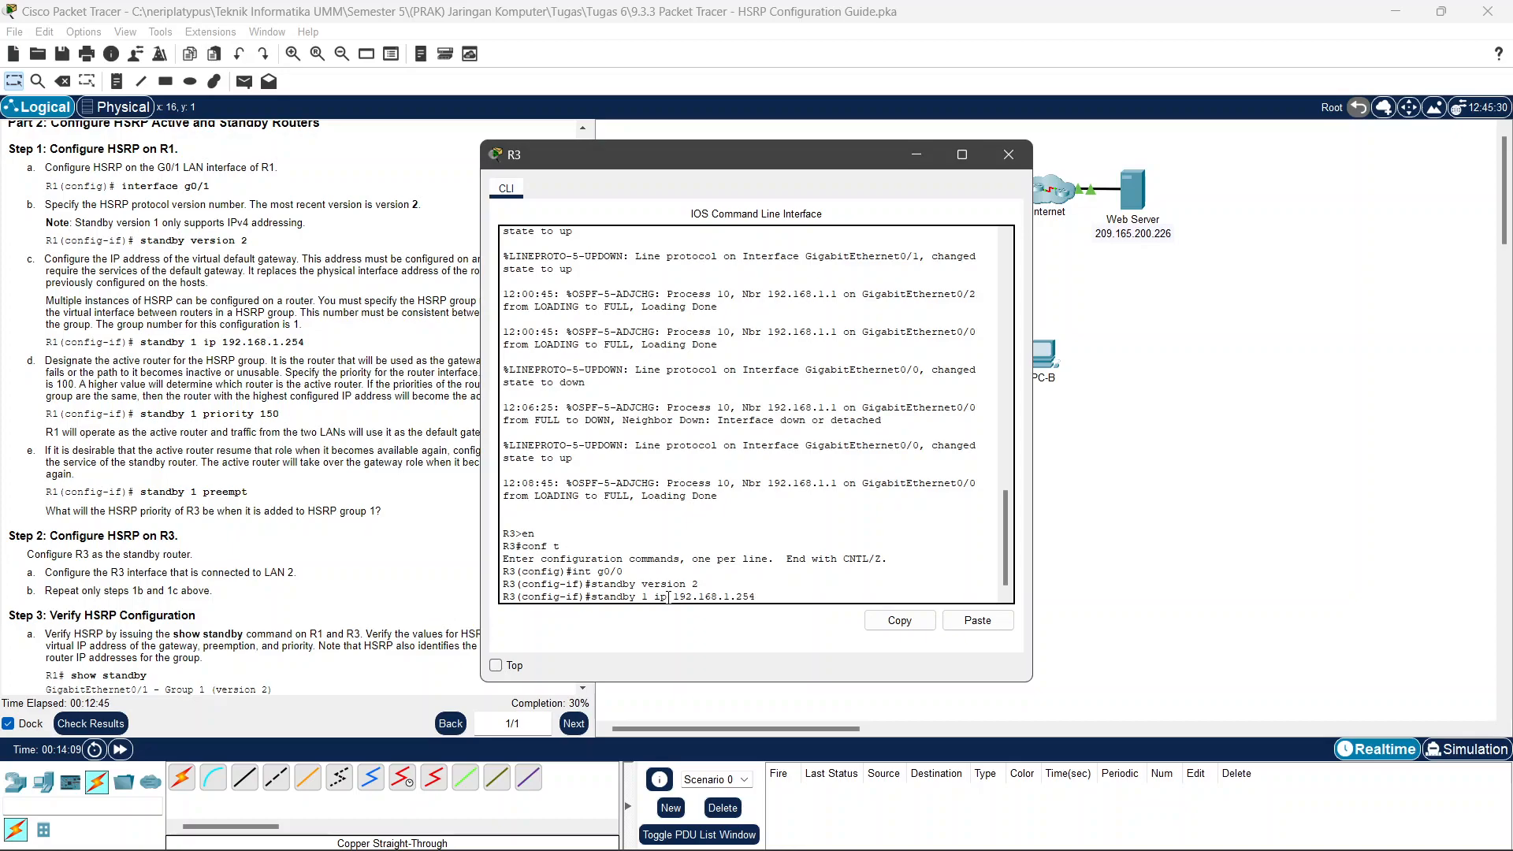
pyautogui.press('Return')
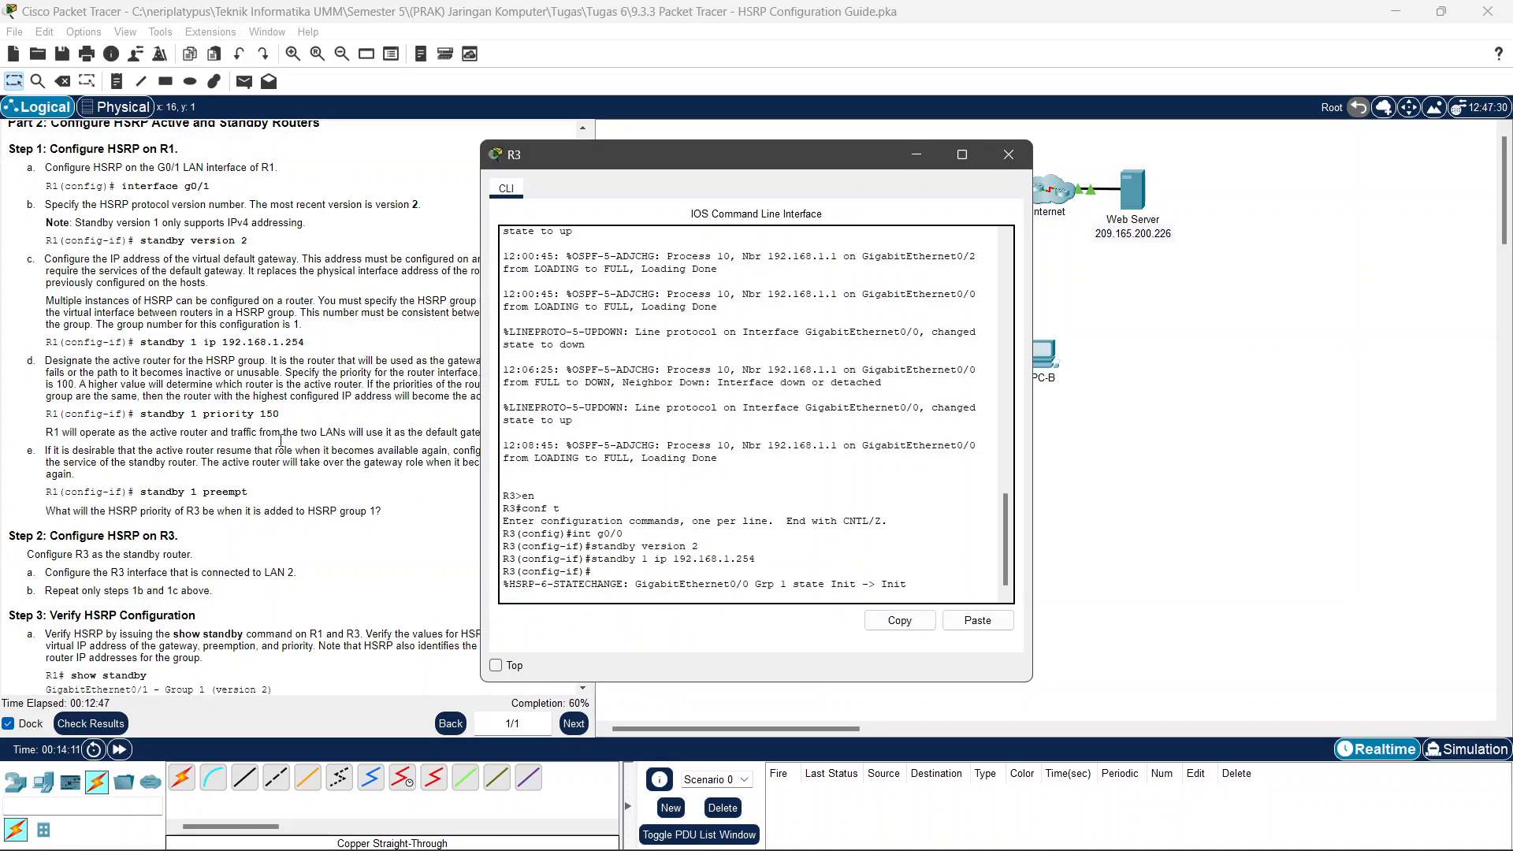
# Review the standby version and virtual IP commands in steps 1b and 1c, and read on to the HSRP verification instructions.
pyautogui.scroll(-1, 233, 563)
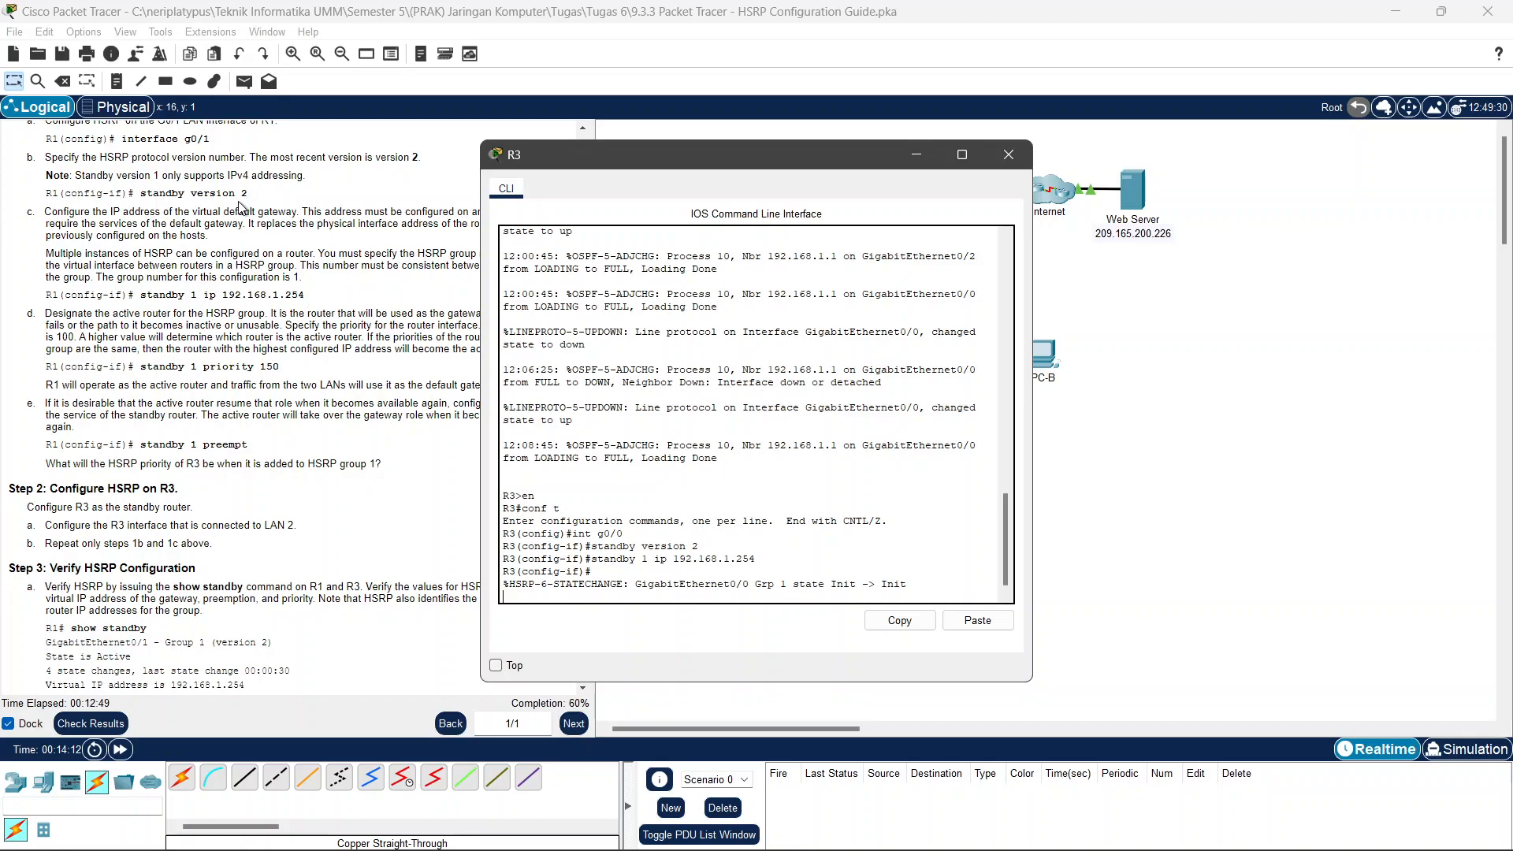
pyautogui.click(193, 199)
pyautogui.moveTo(249, 194); pyautogui.dragTo(133, 198)
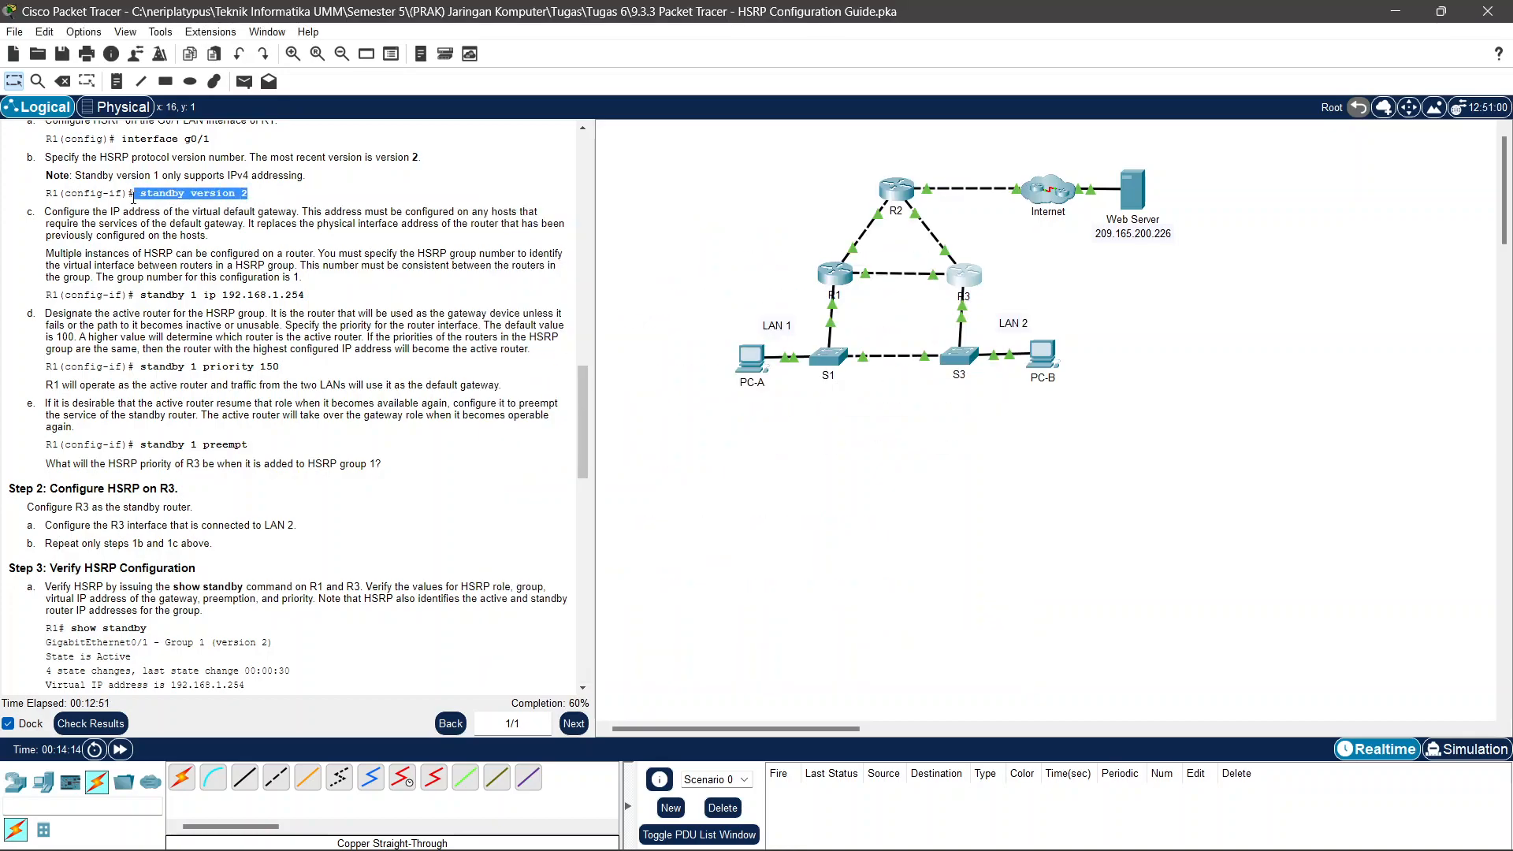
pyautogui.click(327, 315)
pyautogui.moveTo(304, 296); pyautogui.dragTo(139, 298)
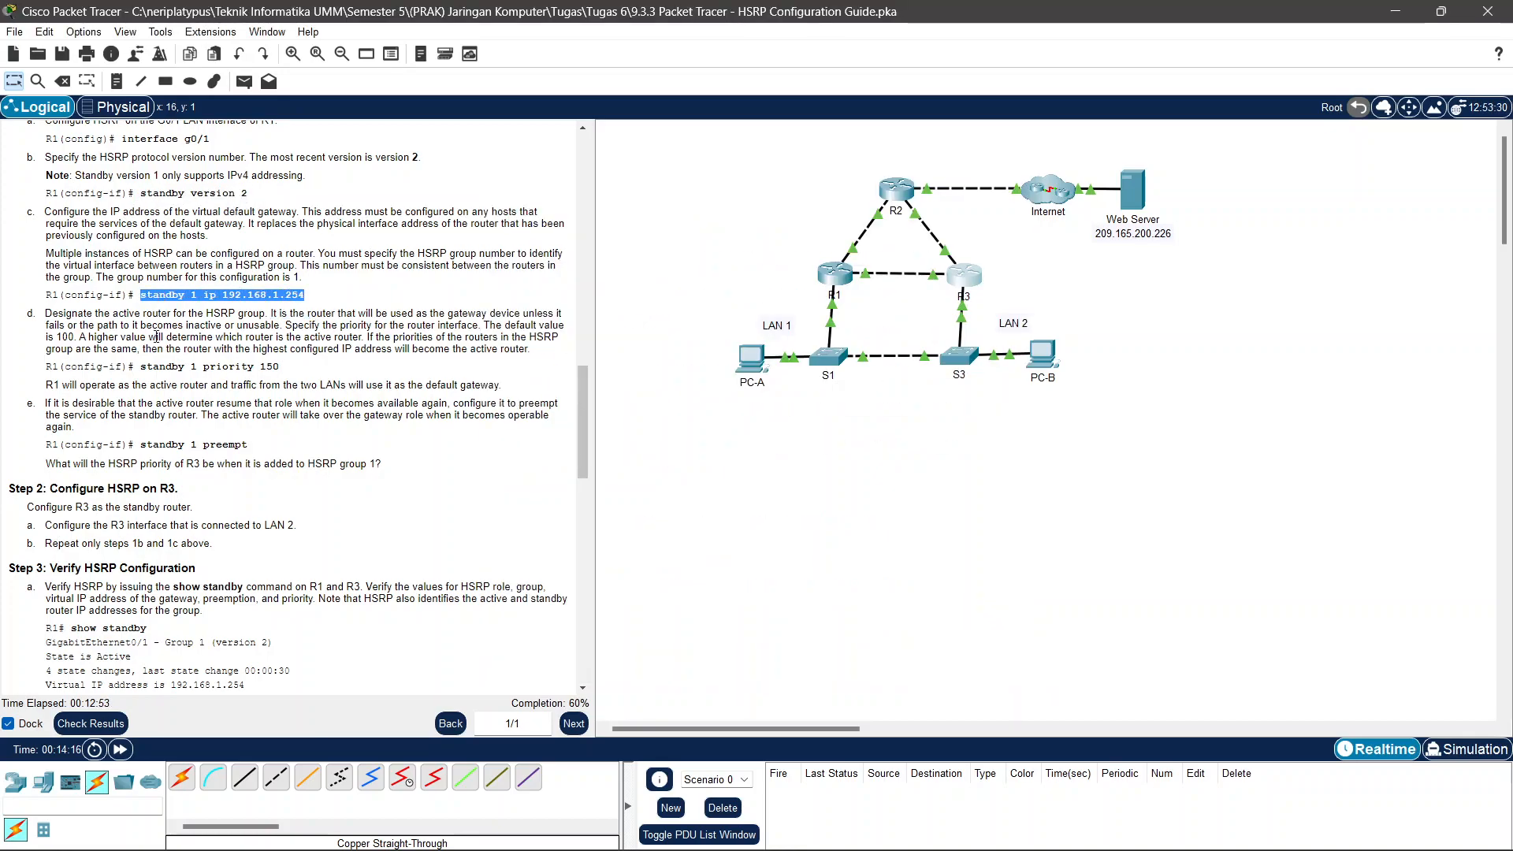
pyautogui.scroll(-3, 157, 323)
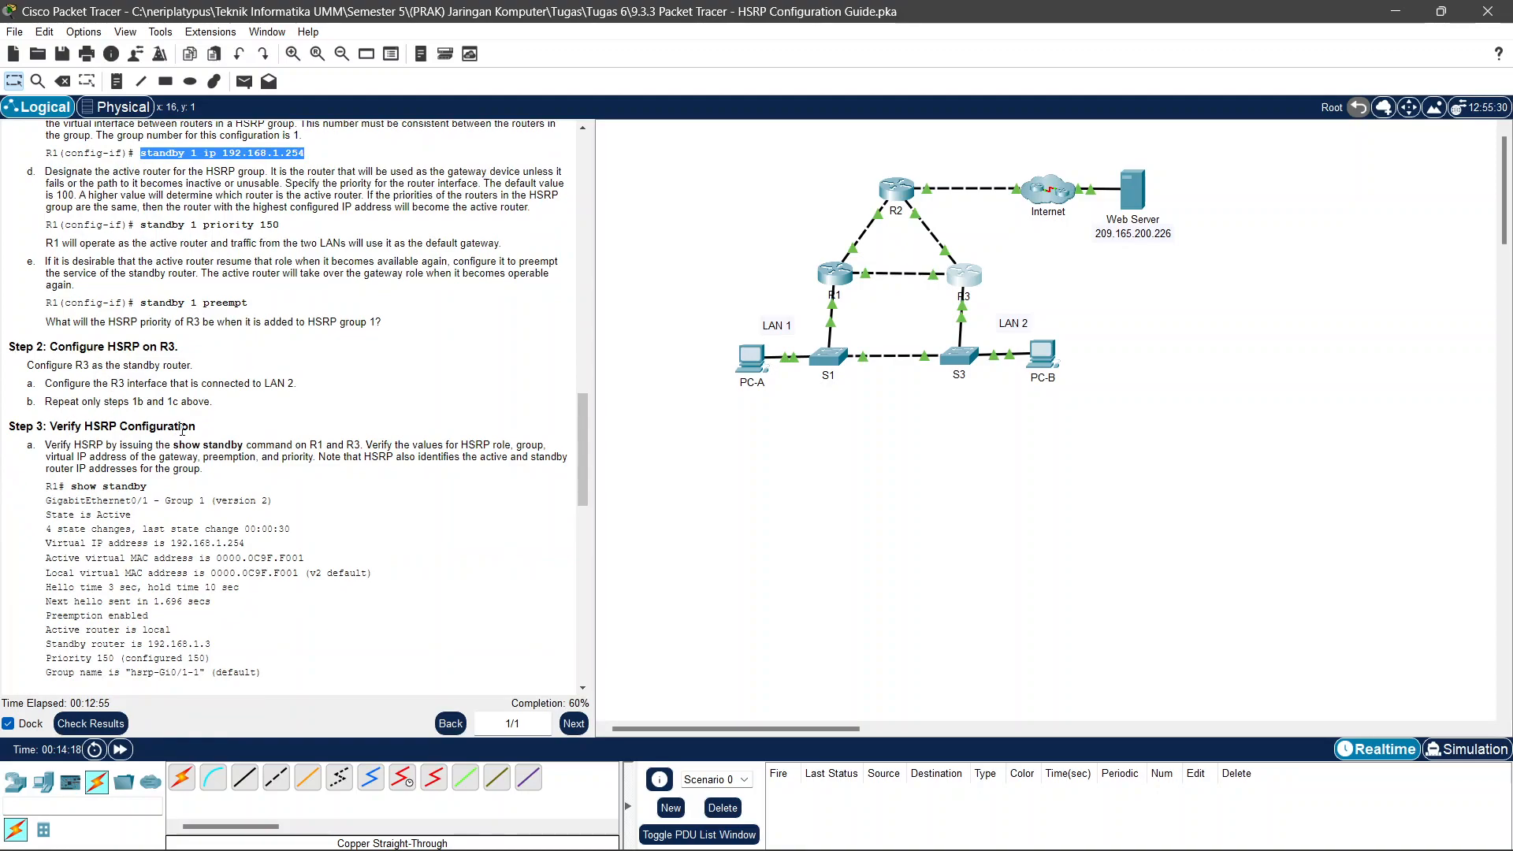
pyautogui.scroll(-3, 166, 439)
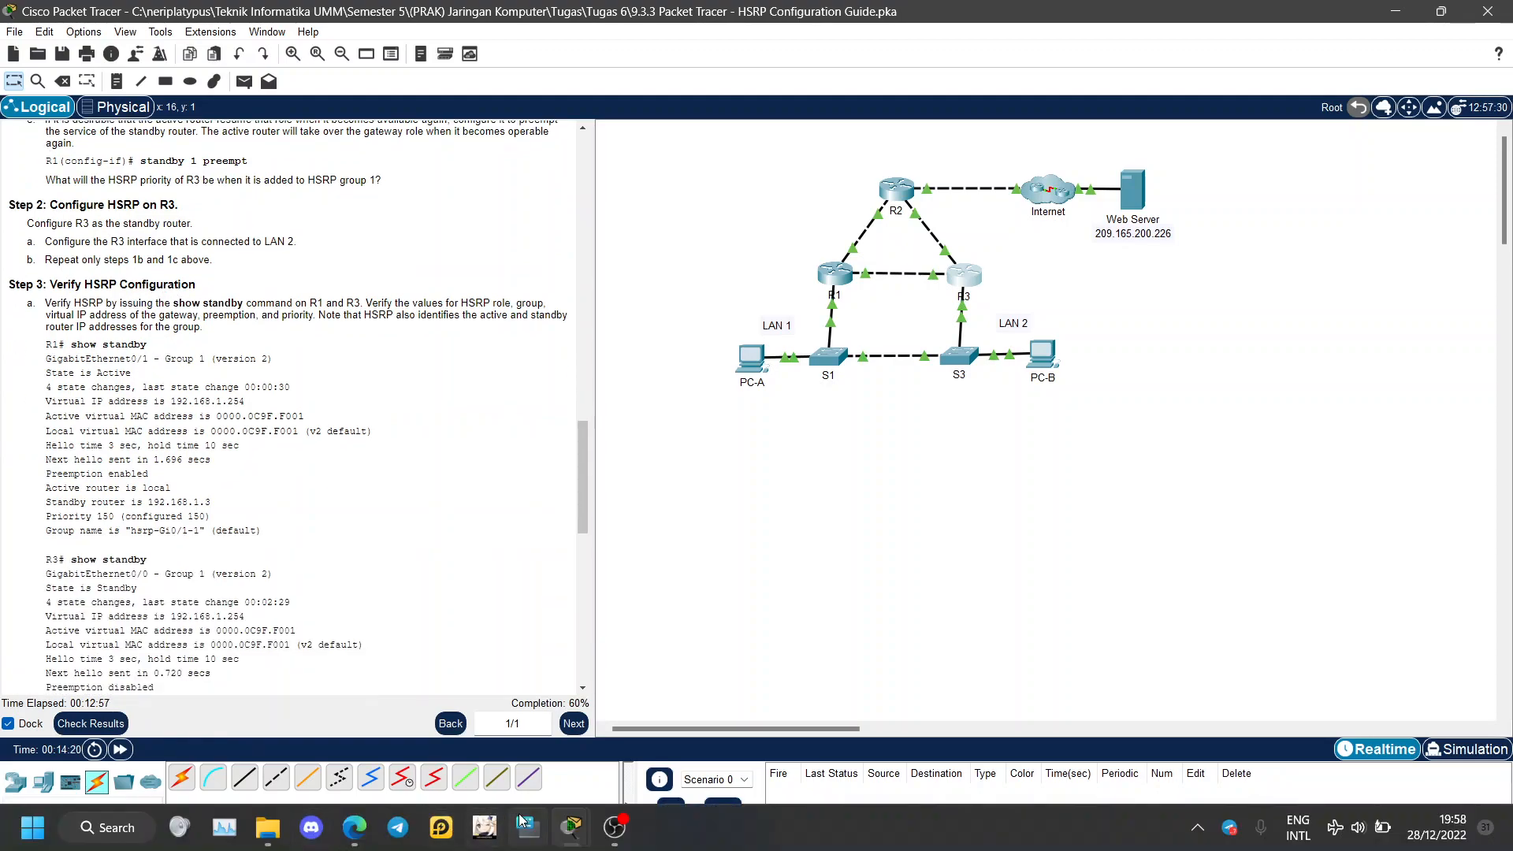
# Bring back R3's CLI, keep it on top beside the instructions, and briefly open R1's CLI before putting it away.
pyautogui.moveTo(571, 828)
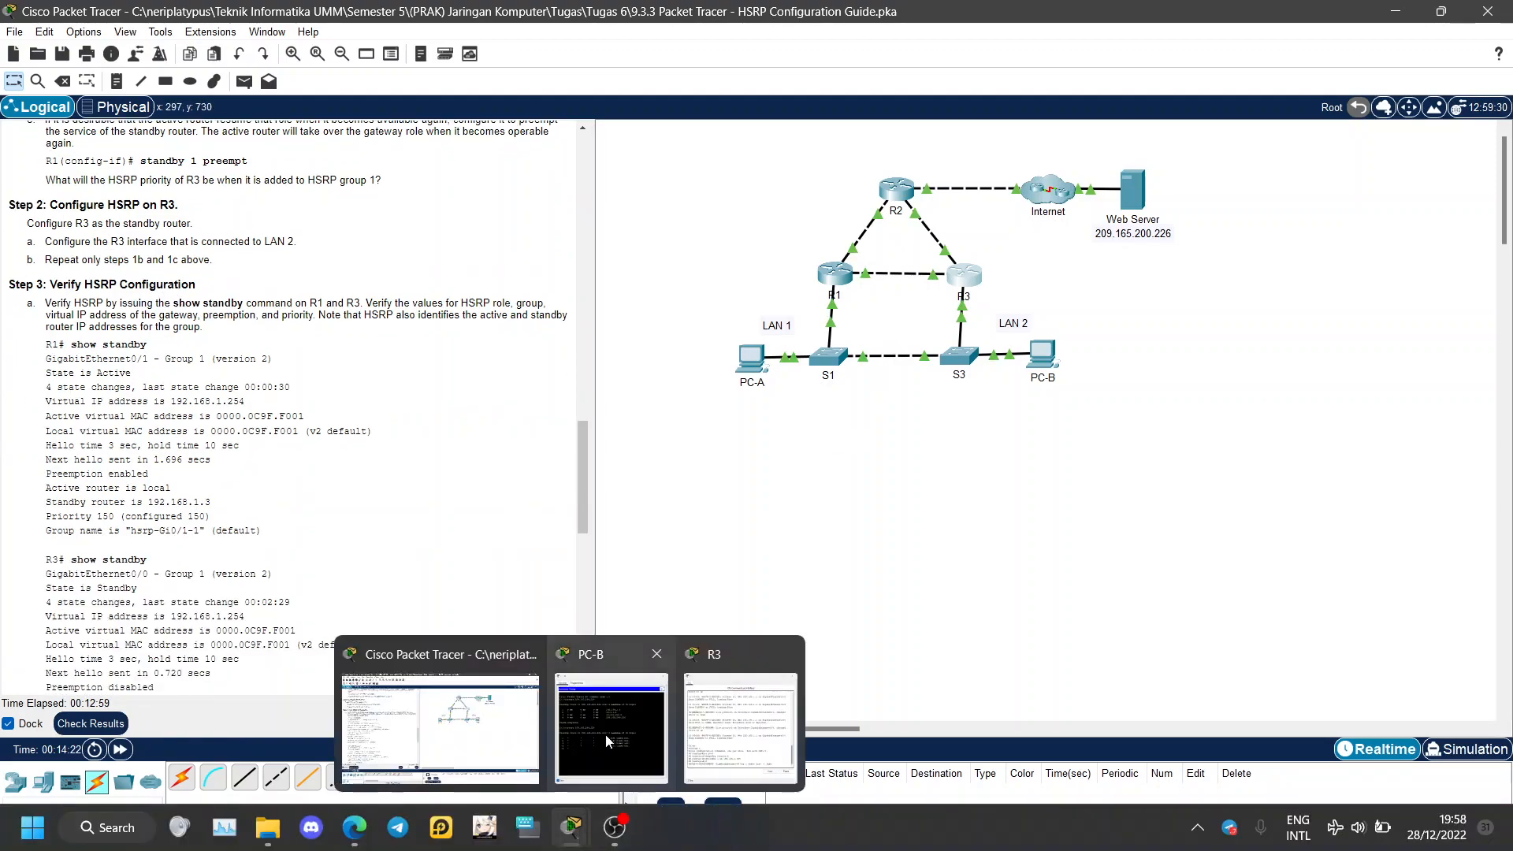
pyautogui.click(705, 697)
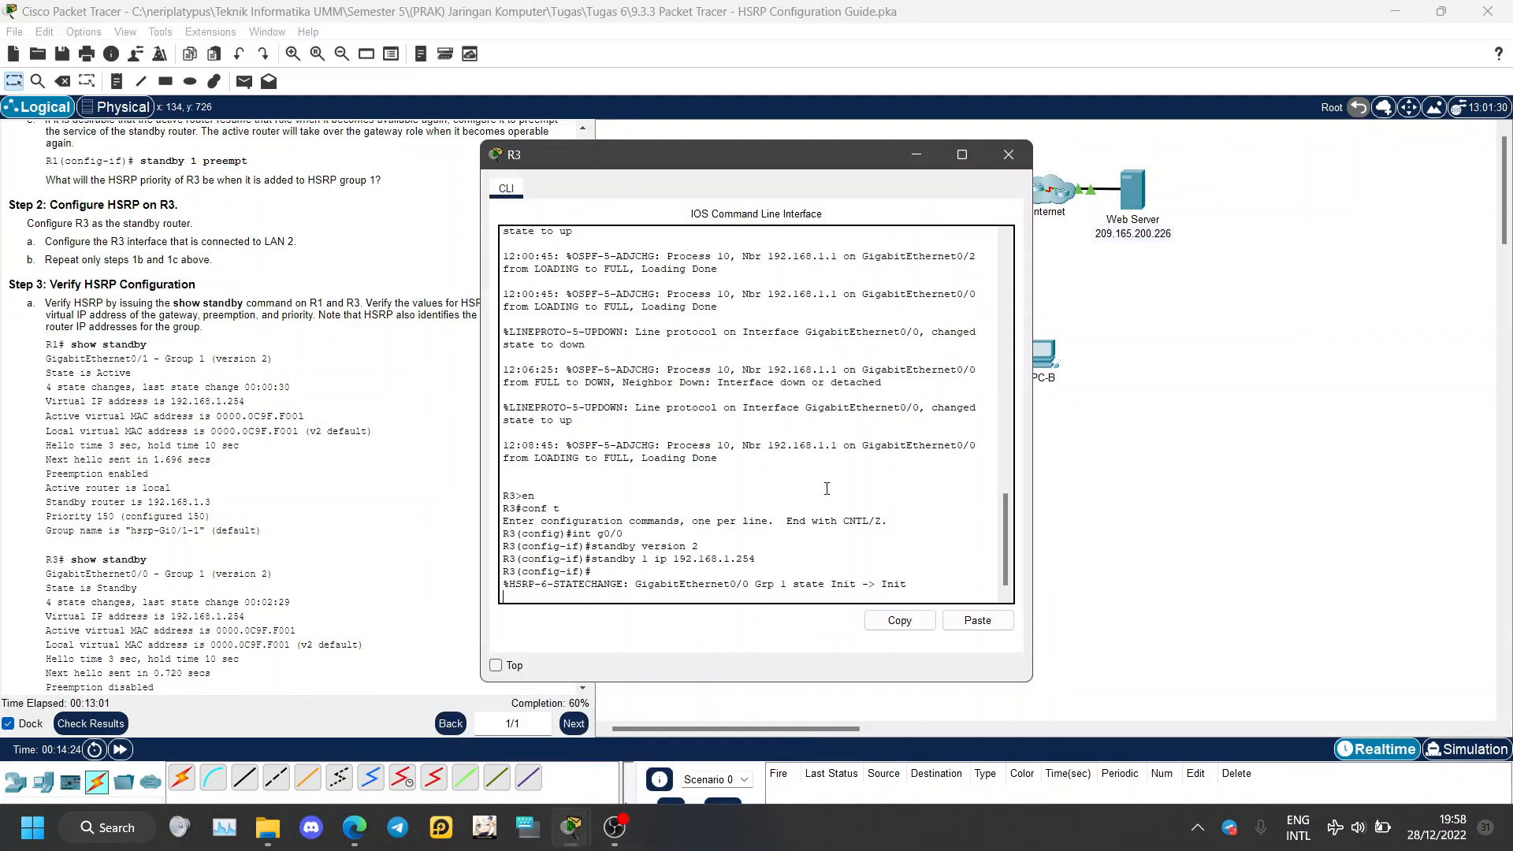
pyautogui.click(508, 666)
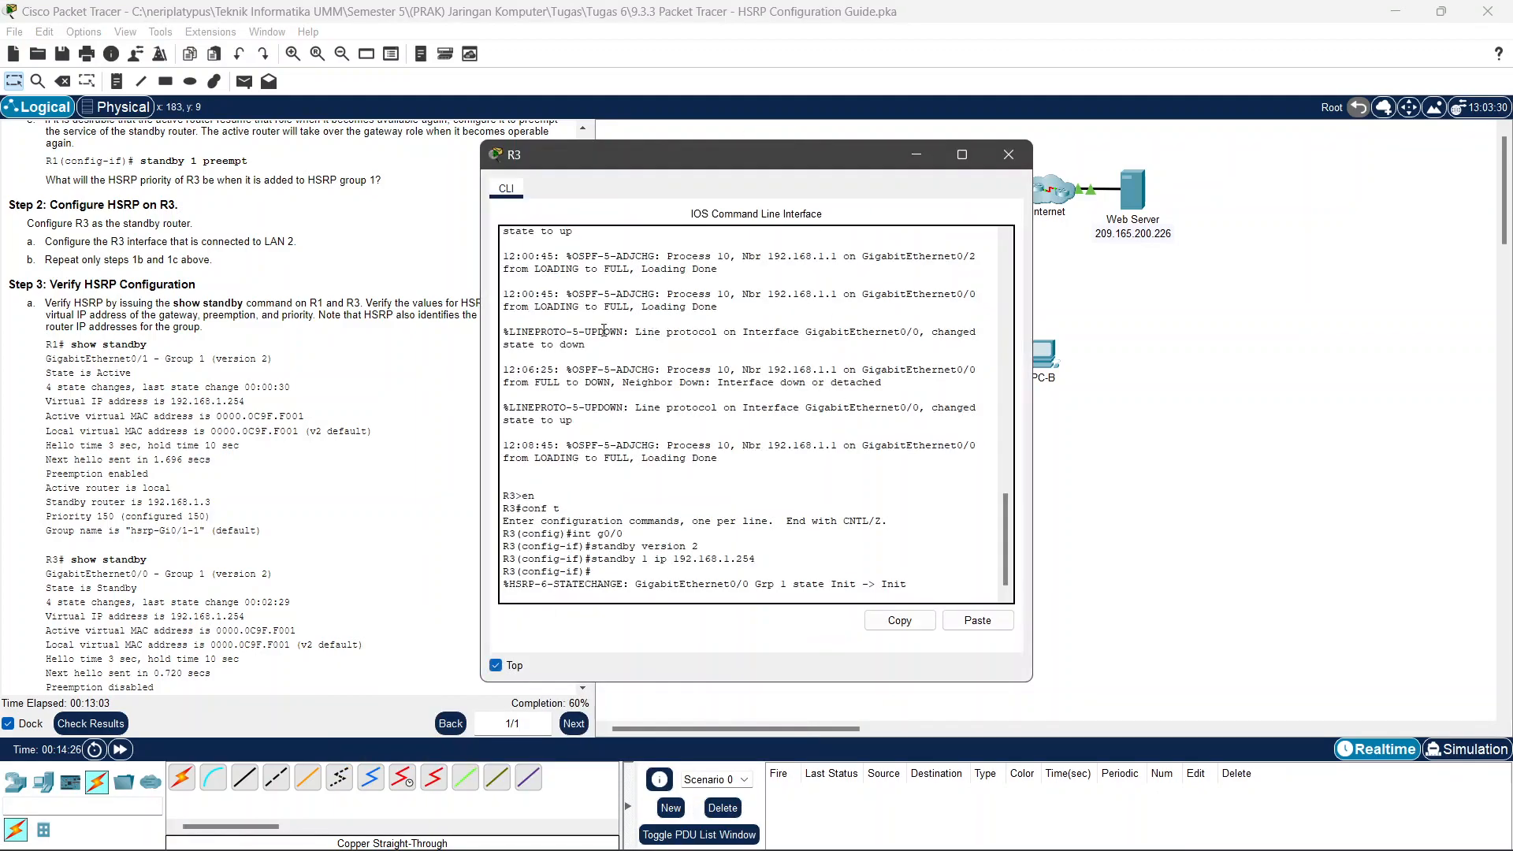
pyautogui.moveTo(642, 175); pyautogui.dragTo(1032, 264)
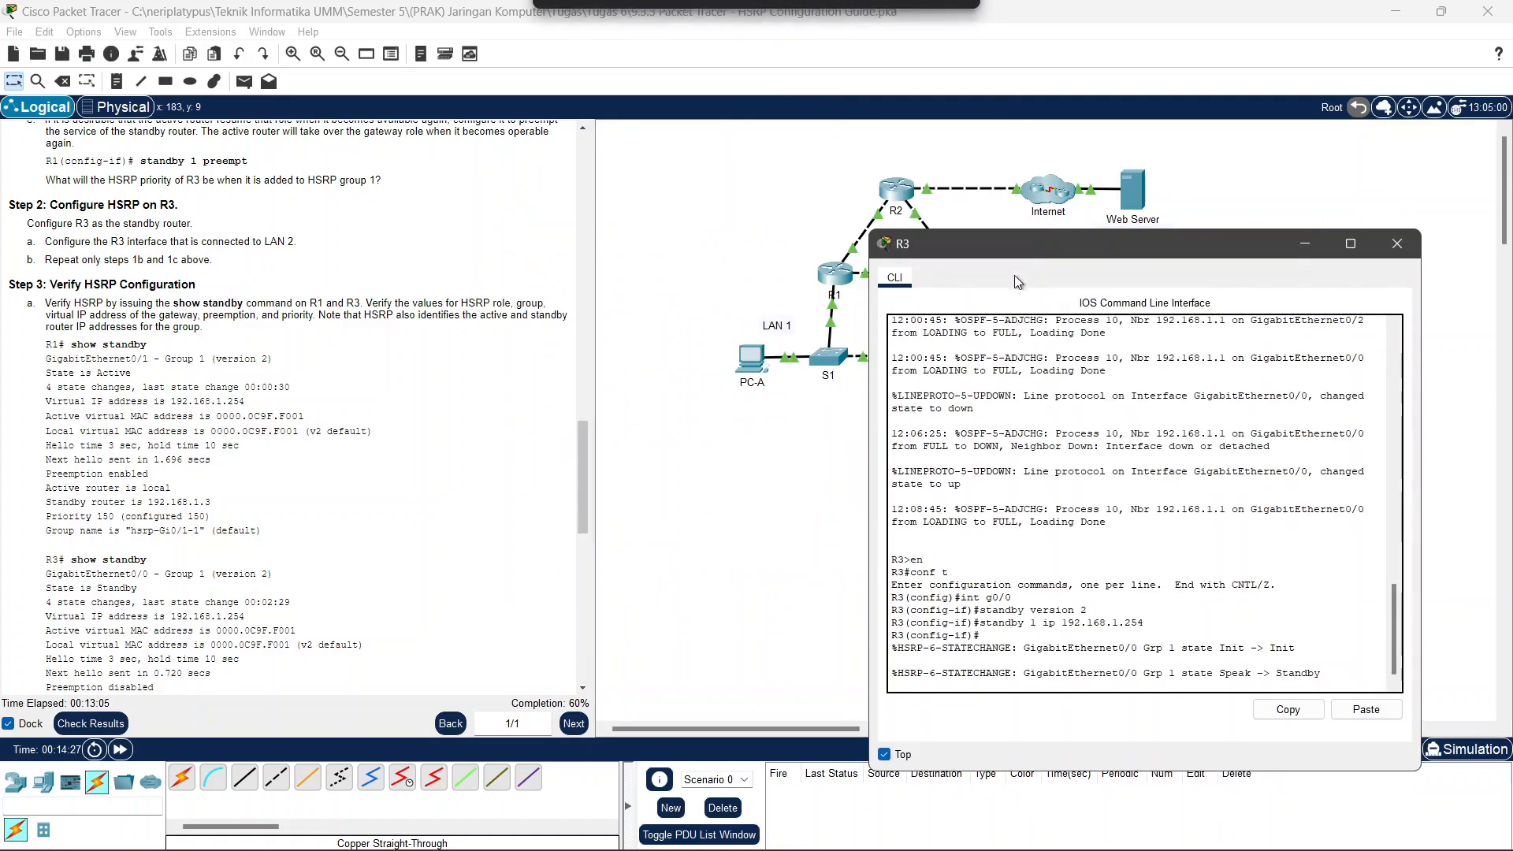
pyautogui.click(828, 284)
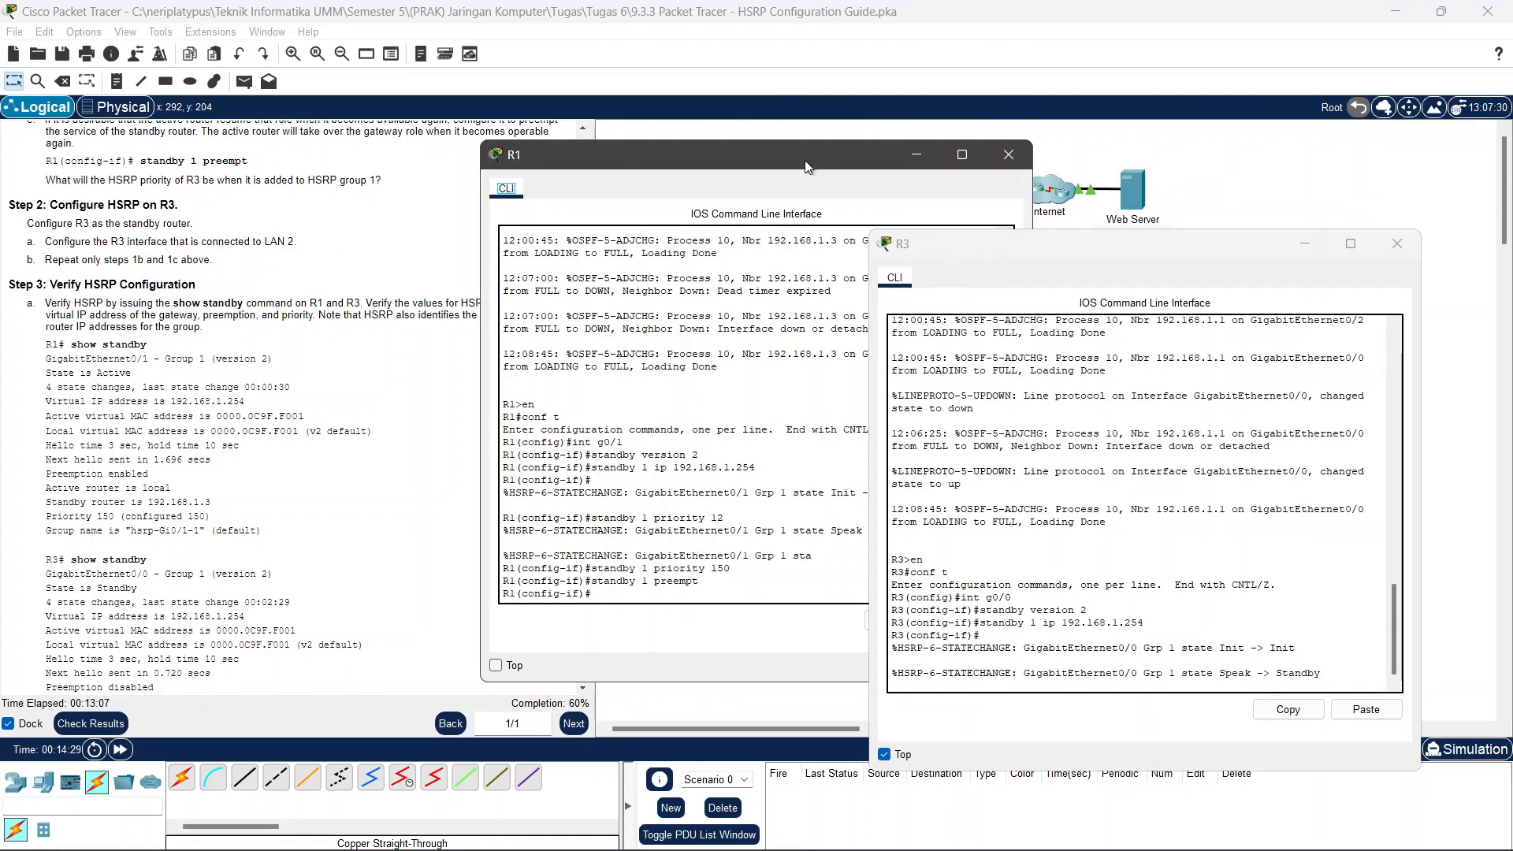
pyautogui.moveTo(597, 163); pyautogui.dragTo(298, 159)
pyautogui.moveTo(977, 250); pyautogui.dragTo(937, 132)
pyautogui.click(631, 156)
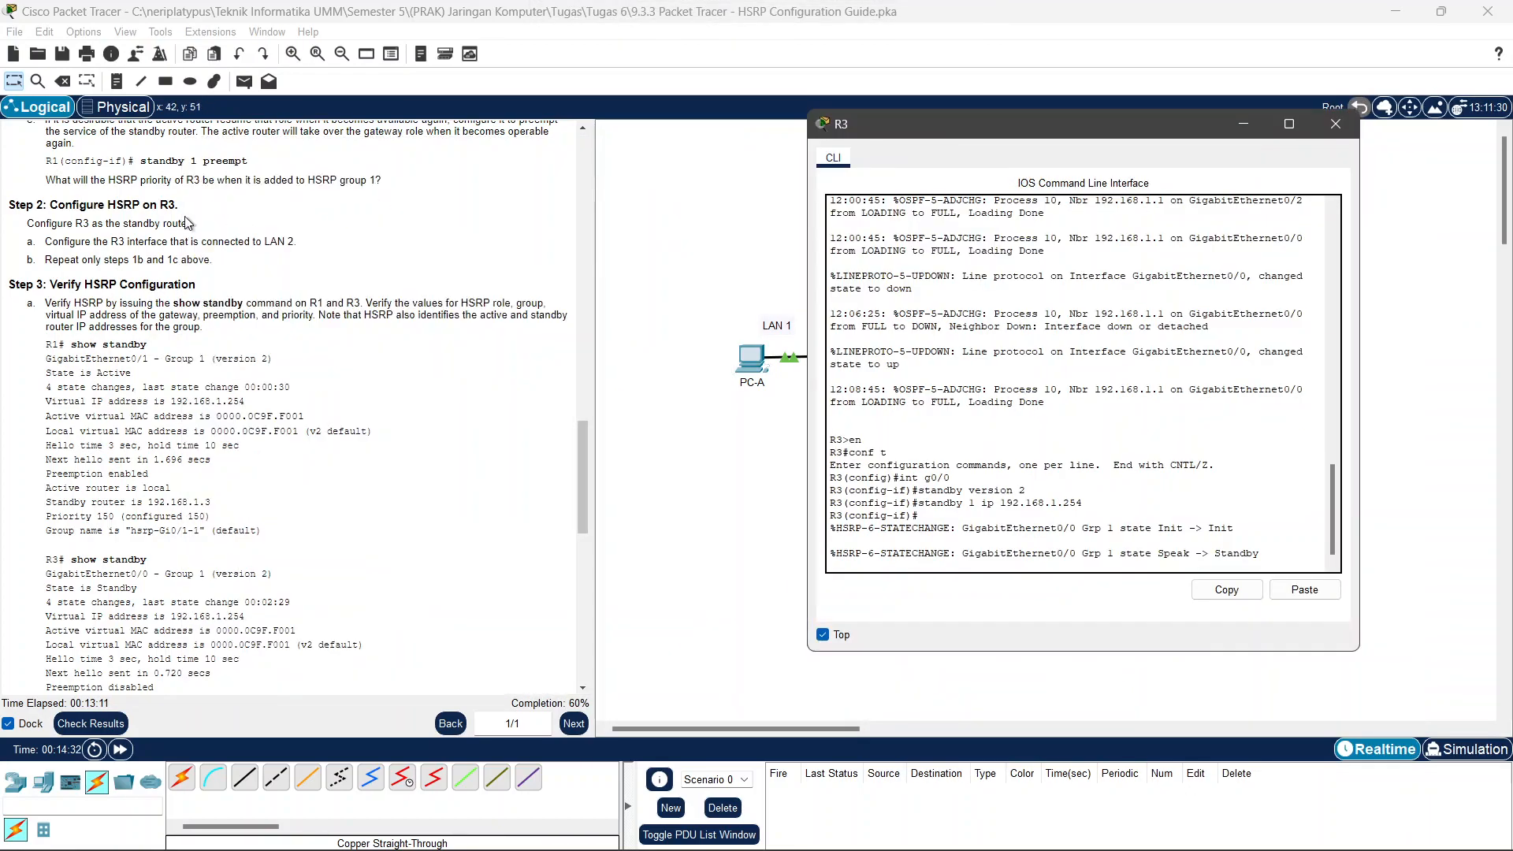
# Examine the sample show standby outputs for R1 and R3, comparing HSRP version, priority, and active and standby roles.
pyautogui.scroll(-2, 247, 460)
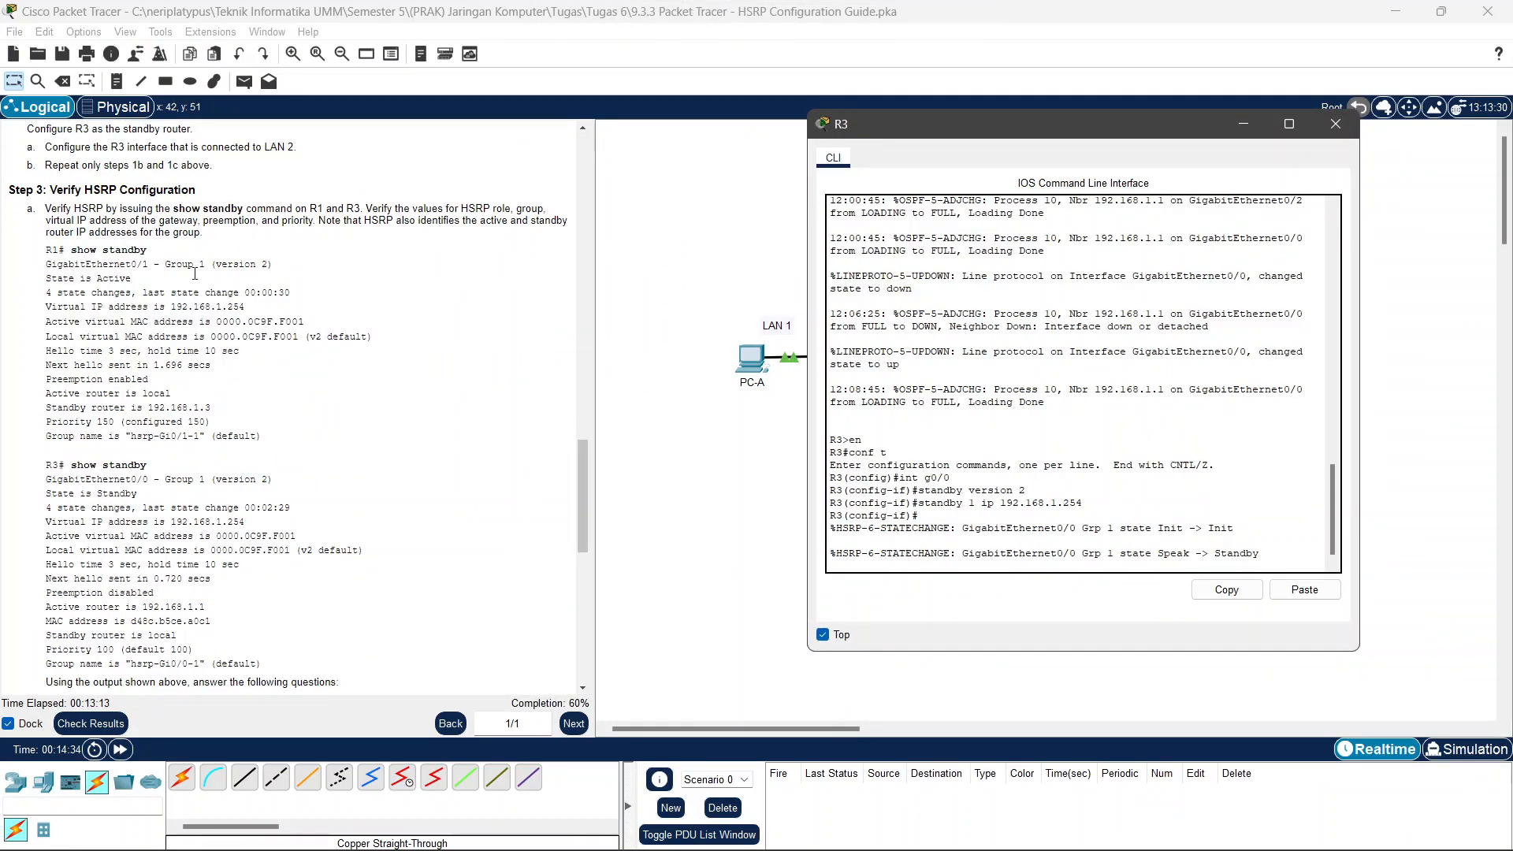
pyautogui.moveTo(415, 208); pyautogui.dragTo(502, 208)
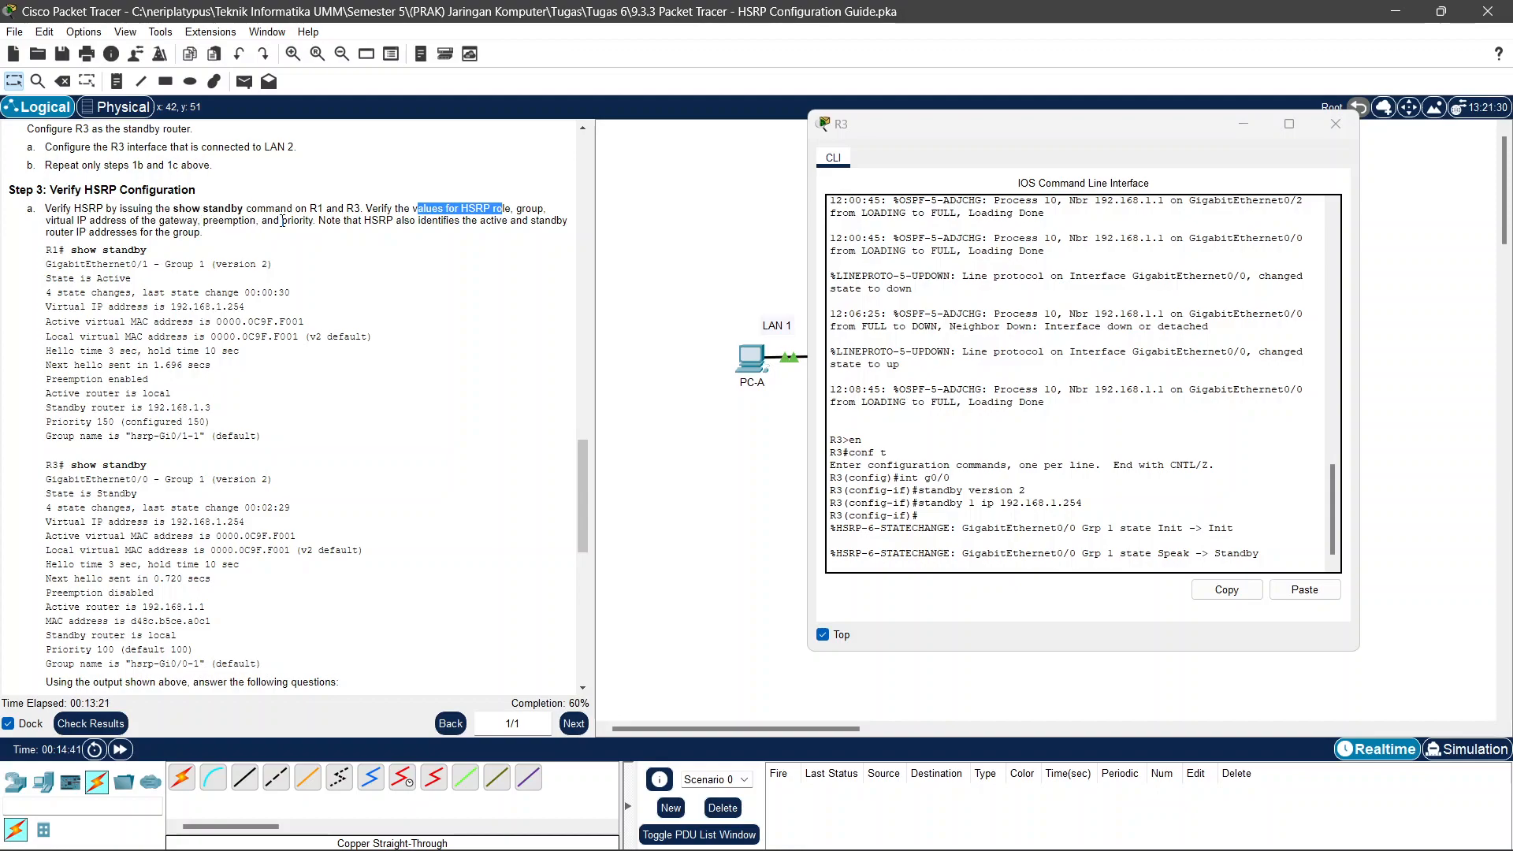
pyautogui.scroll(-1, 339, 291)
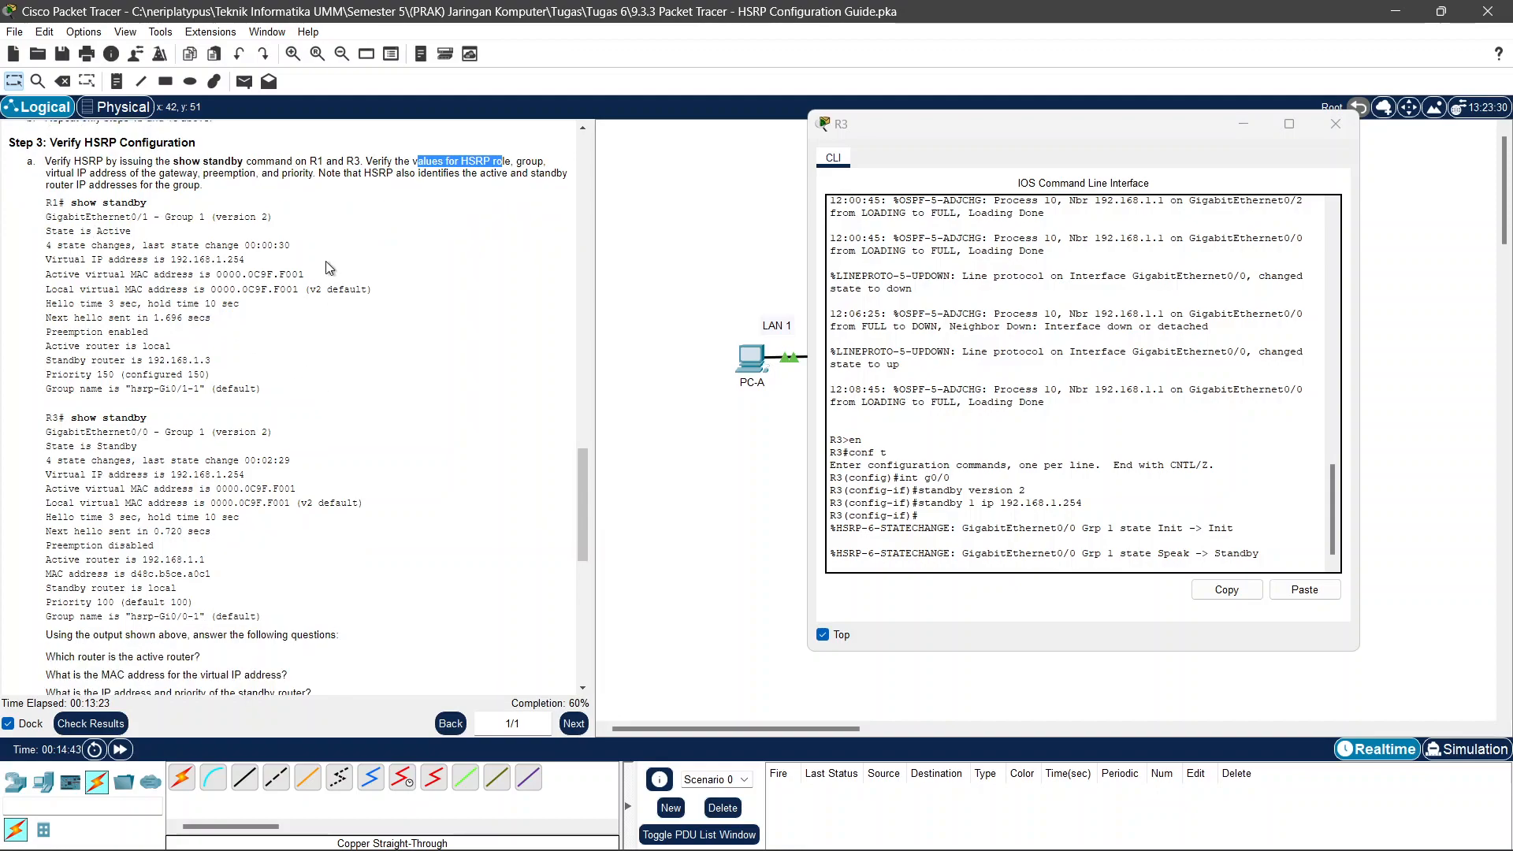
pyautogui.click(169, 216)
pyautogui.moveTo(269, 217); pyautogui.dragTo(219, 224)
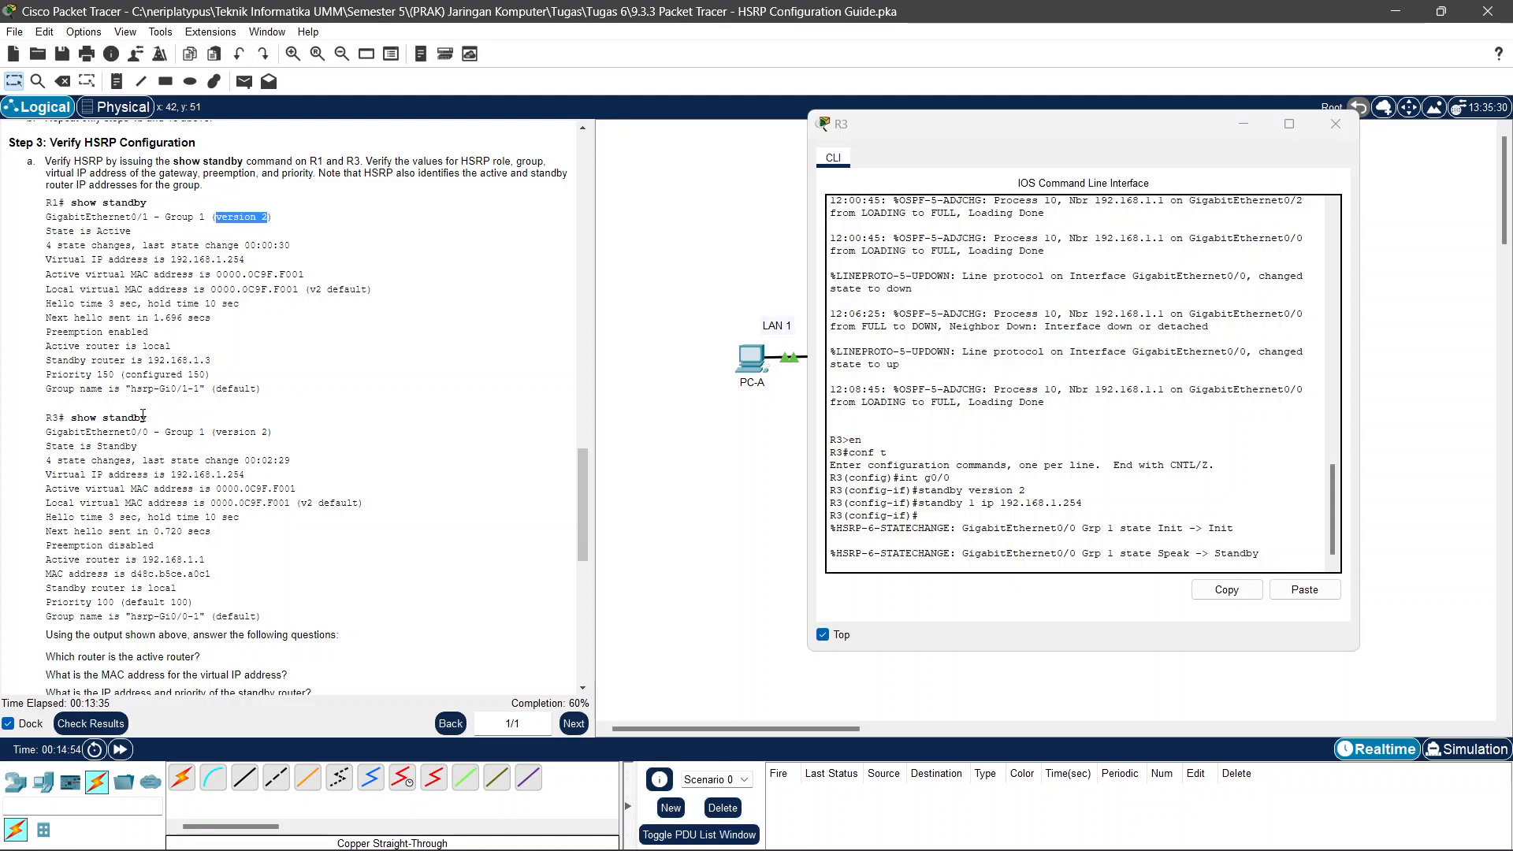
pyautogui.scroll(-1, 225, 536)
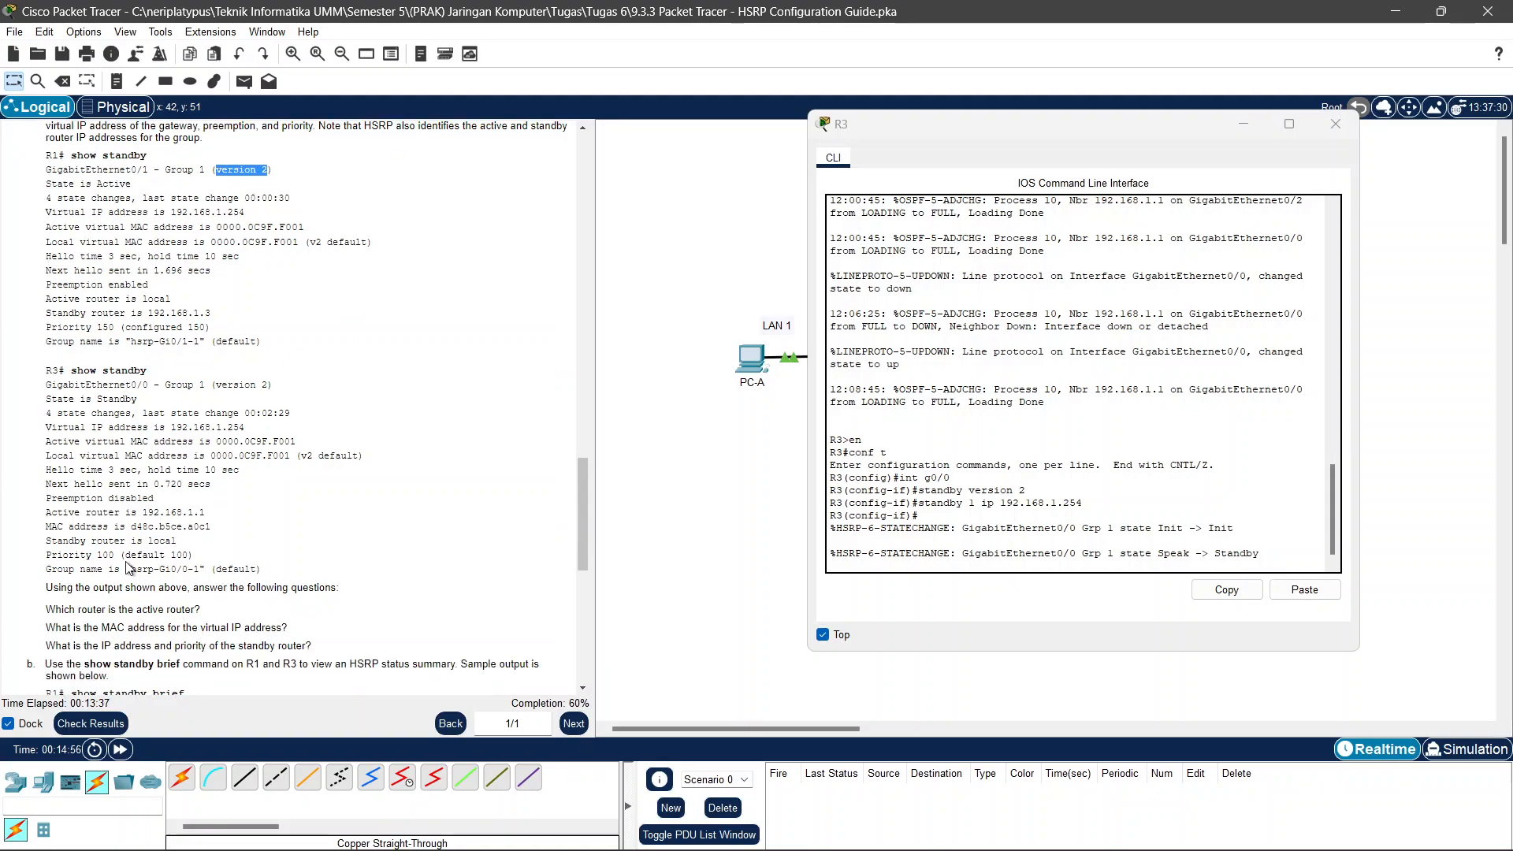
pyautogui.moveTo(115, 555); pyautogui.dragTo(96, 554)
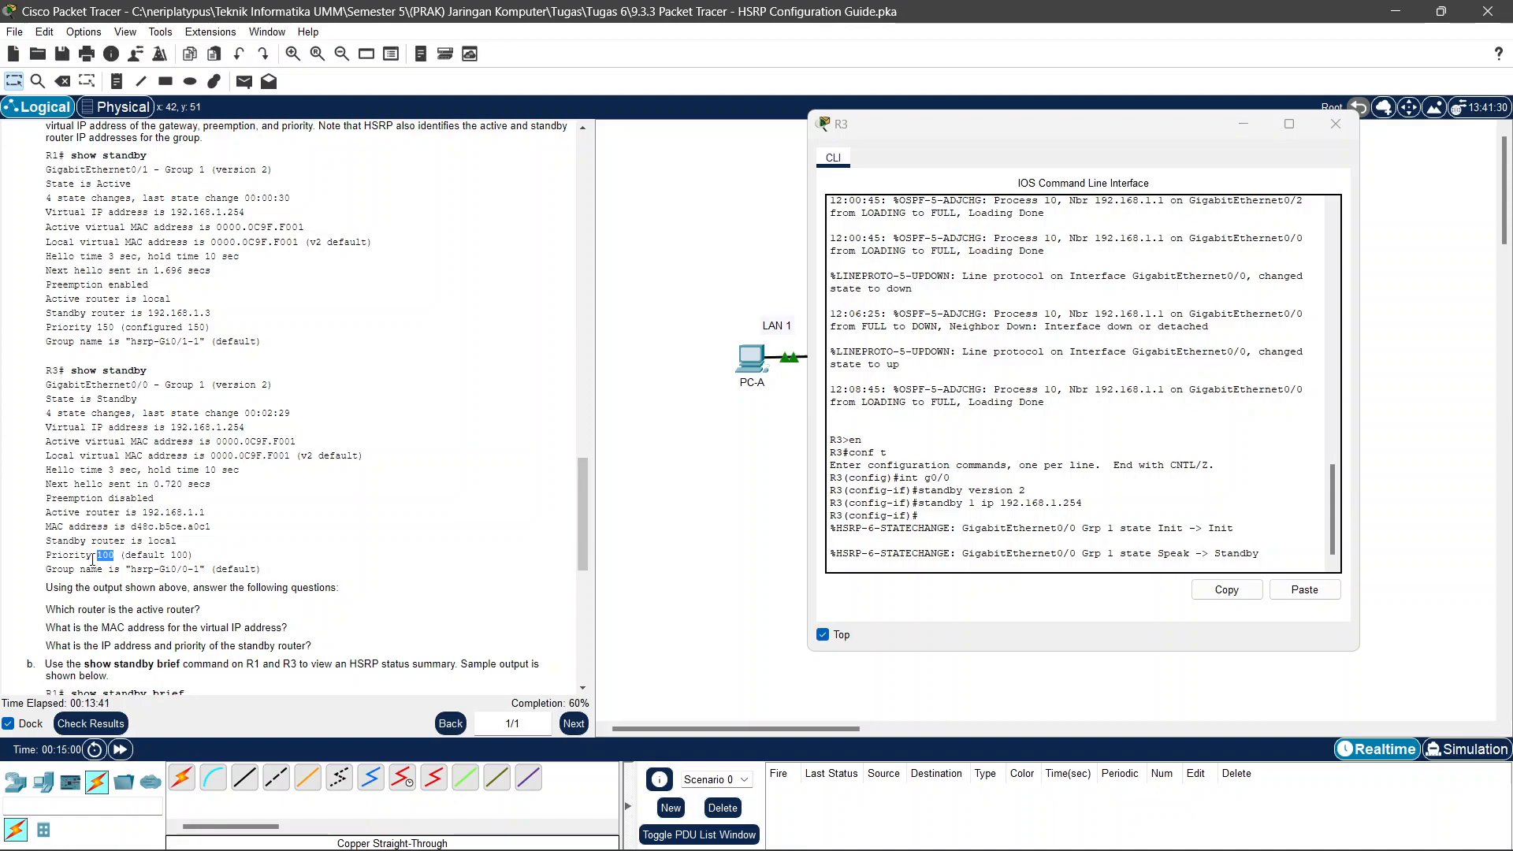
pyautogui.moveTo(191, 557); pyautogui.dragTo(130, 556)
pyautogui.scroll(1, 65, 325)
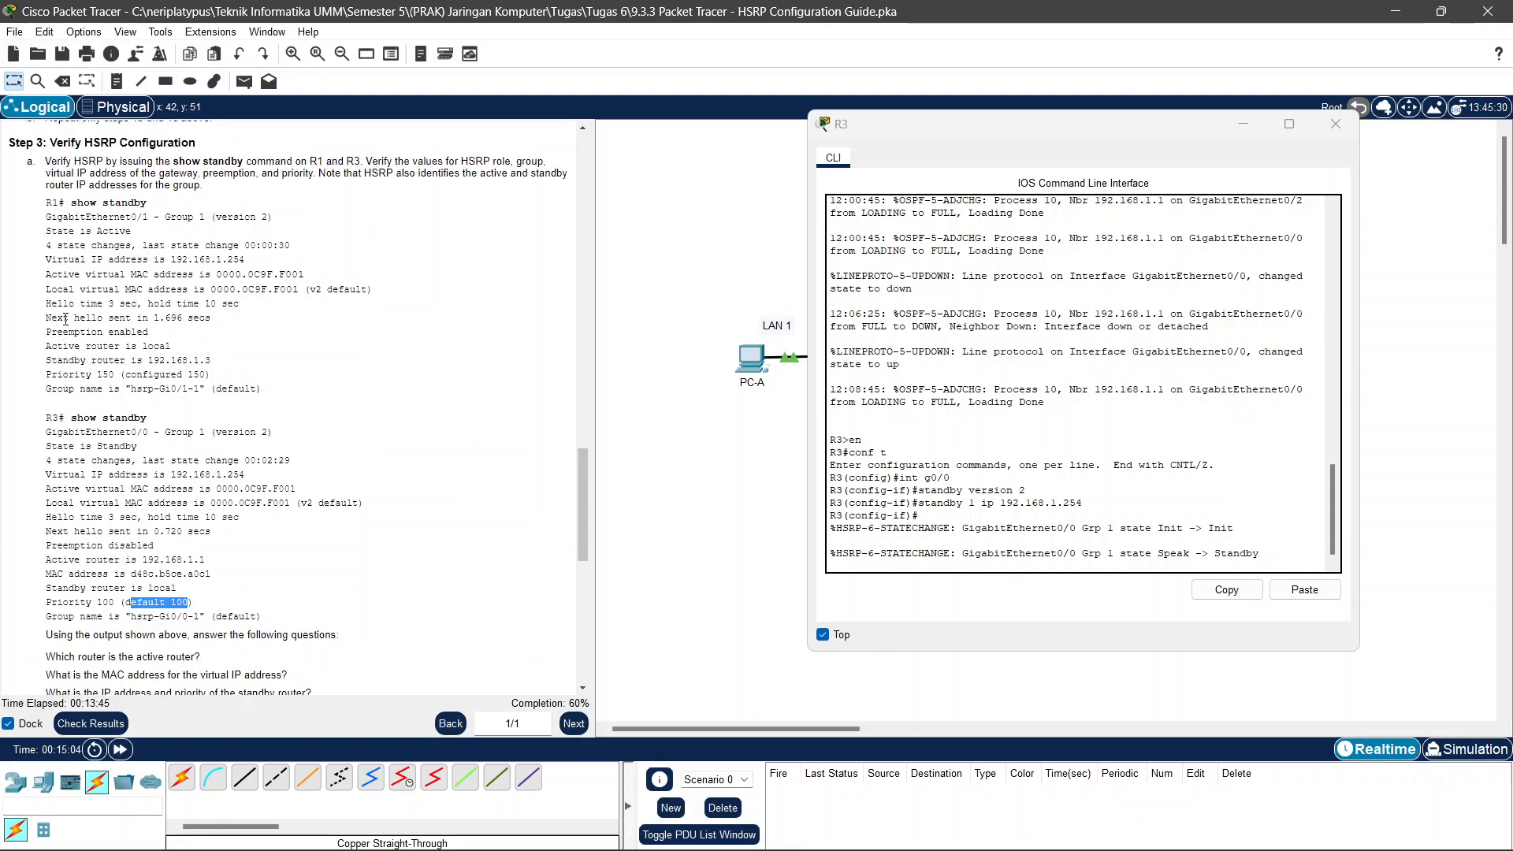
pyautogui.moveTo(97, 375); pyautogui.dragTo(211, 371)
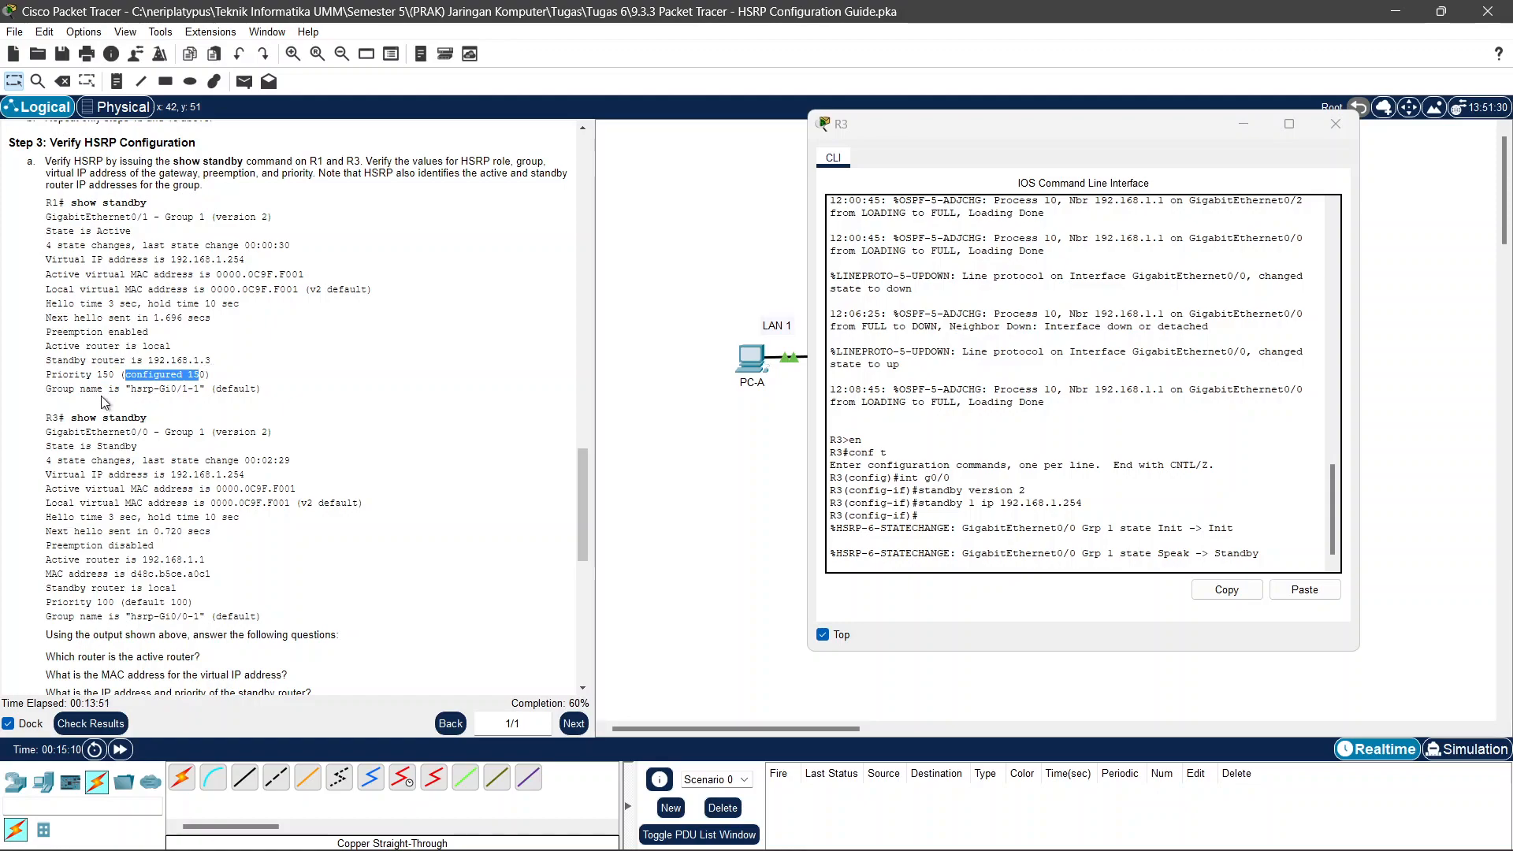
pyautogui.moveTo(50, 347); pyautogui.dragTo(105, 347)
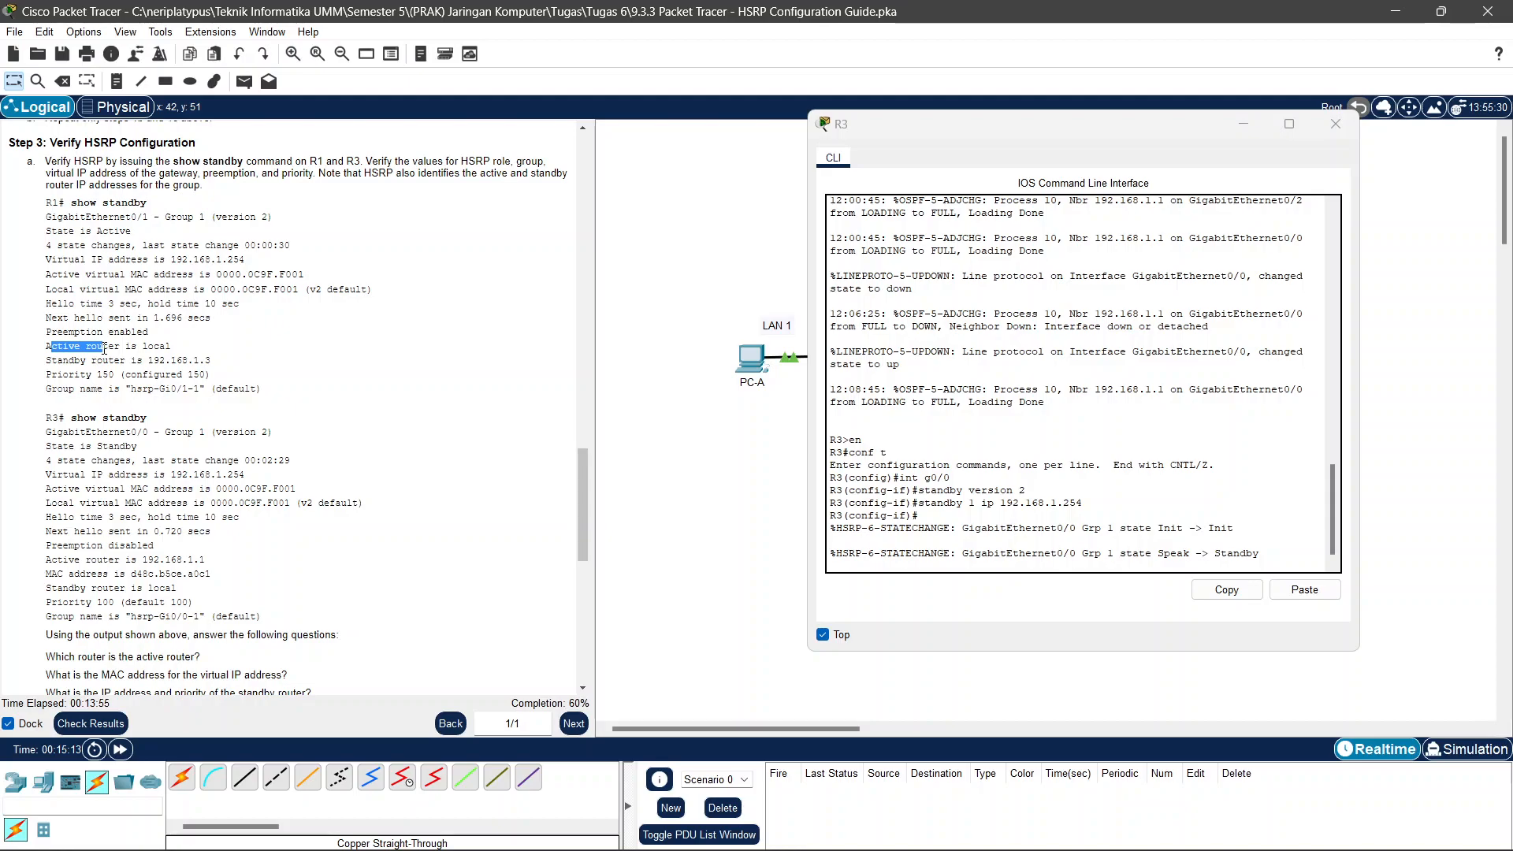
pyautogui.moveTo(49, 589); pyautogui.dragTo(117, 587)
# Read the HSRP questions, the show standby brief samples with their virtual IP, the default gateway task and the Part 3 instructions.
pyautogui.scroll(-2, 247, 597)
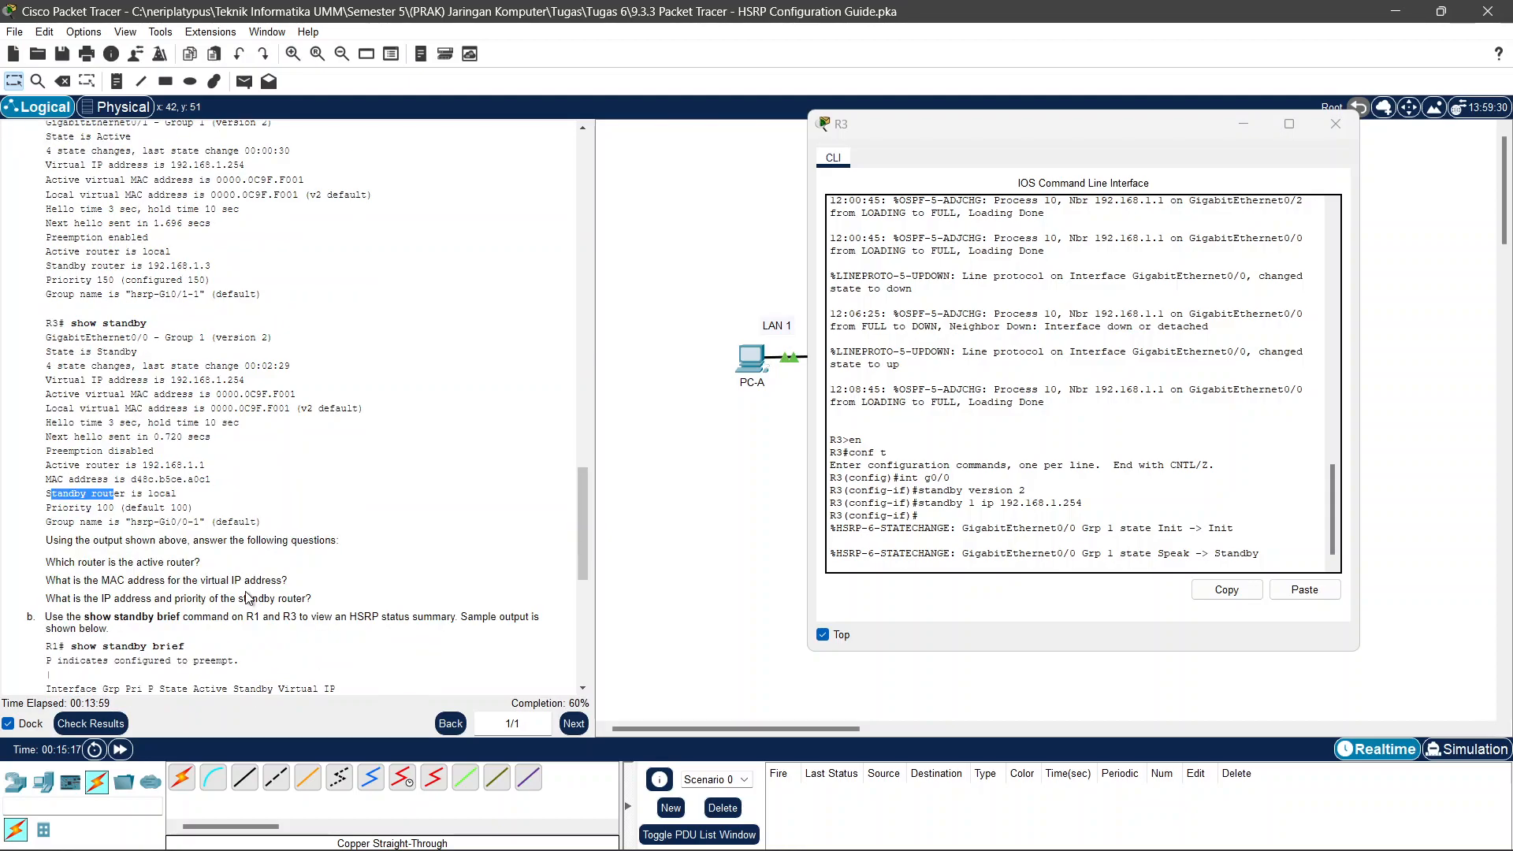
pyautogui.scroll(-6, 247, 598)
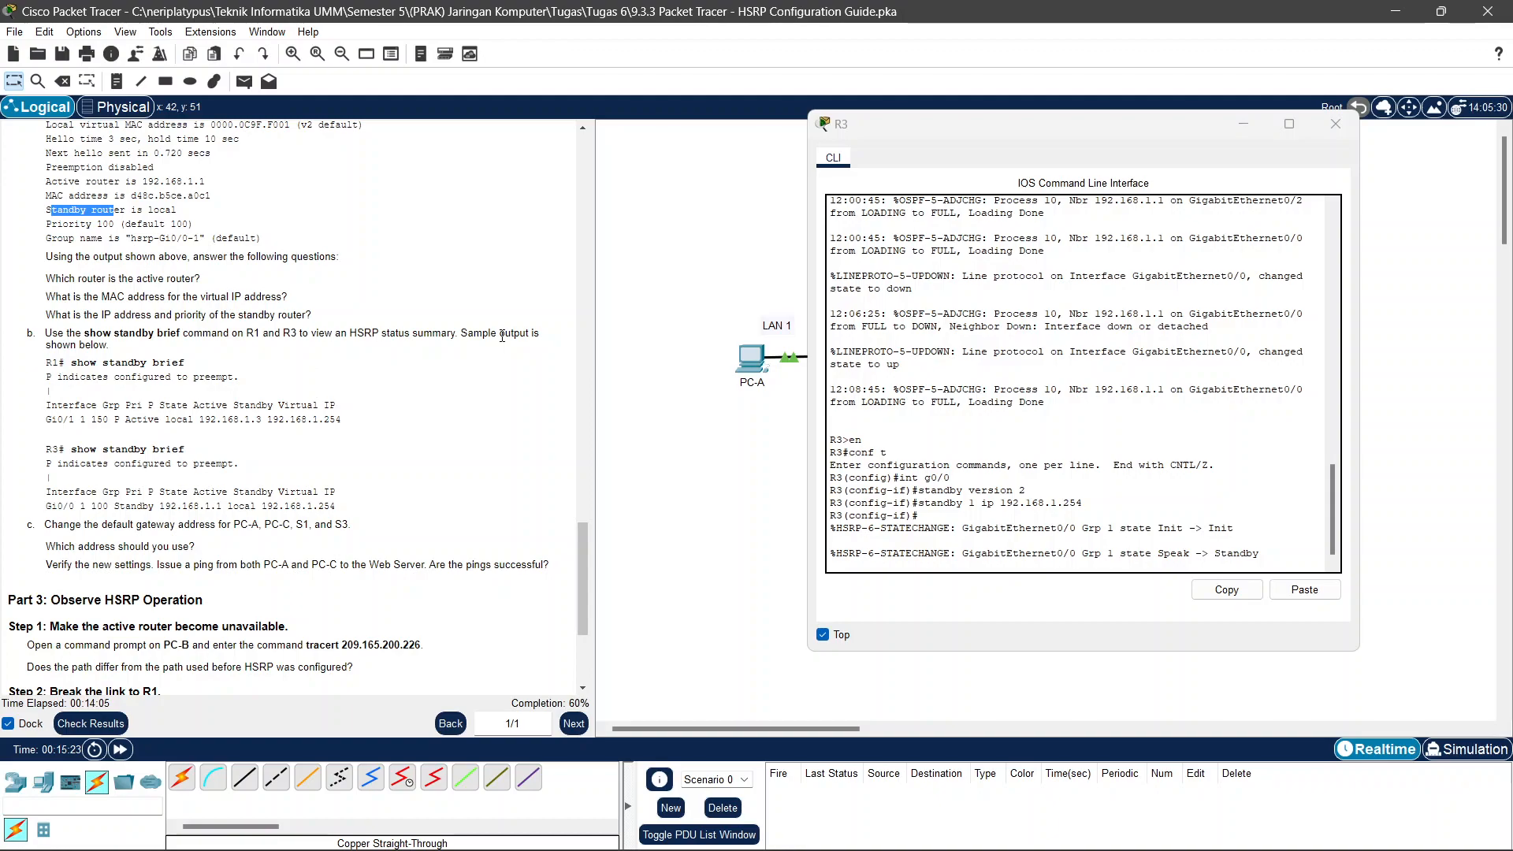
pyautogui.scroll(-1, 401, 329)
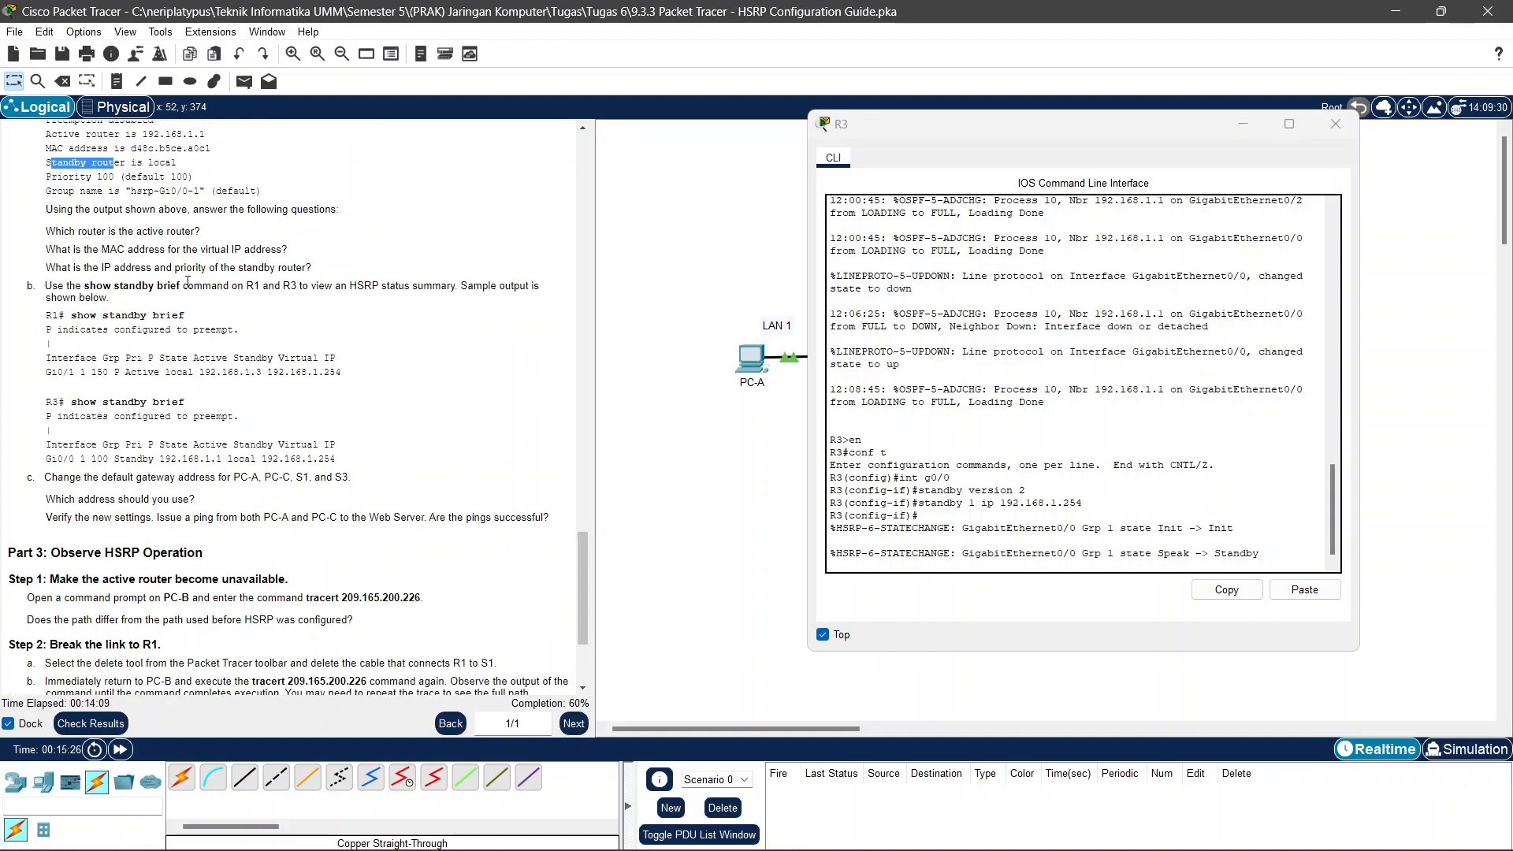
pyautogui.scroll(-3, 110, 336)
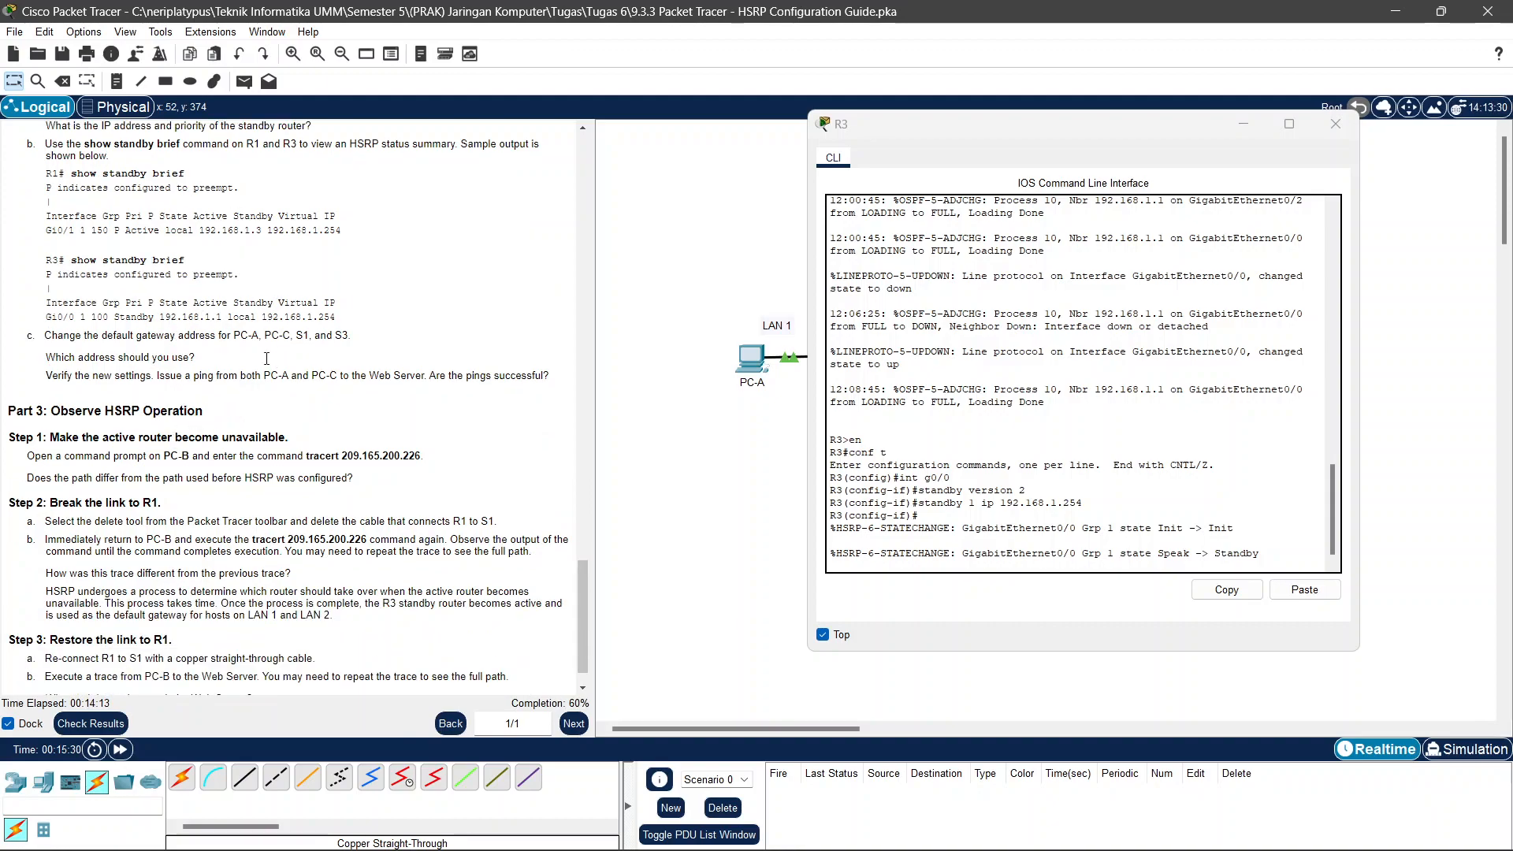
pyautogui.moveTo(338, 317); pyautogui.dragTo(319, 320)
pyautogui.moveTo(342, 232); pyautogui.dragTo(326, 236)
pyautogui.scroll(1, 316, 315)
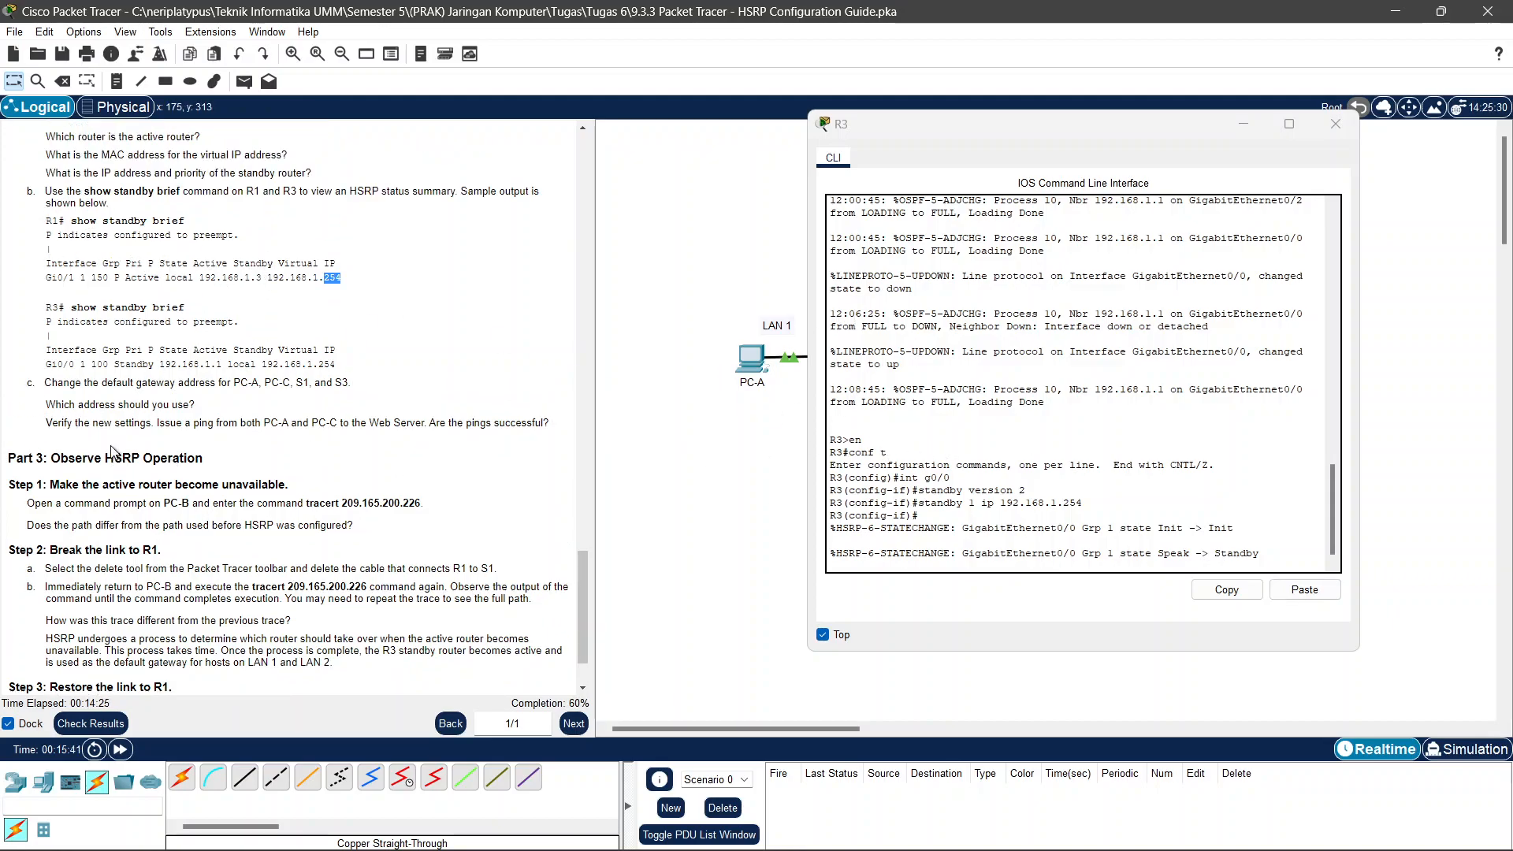
pyautogui.scroll(-2, 78, 504)
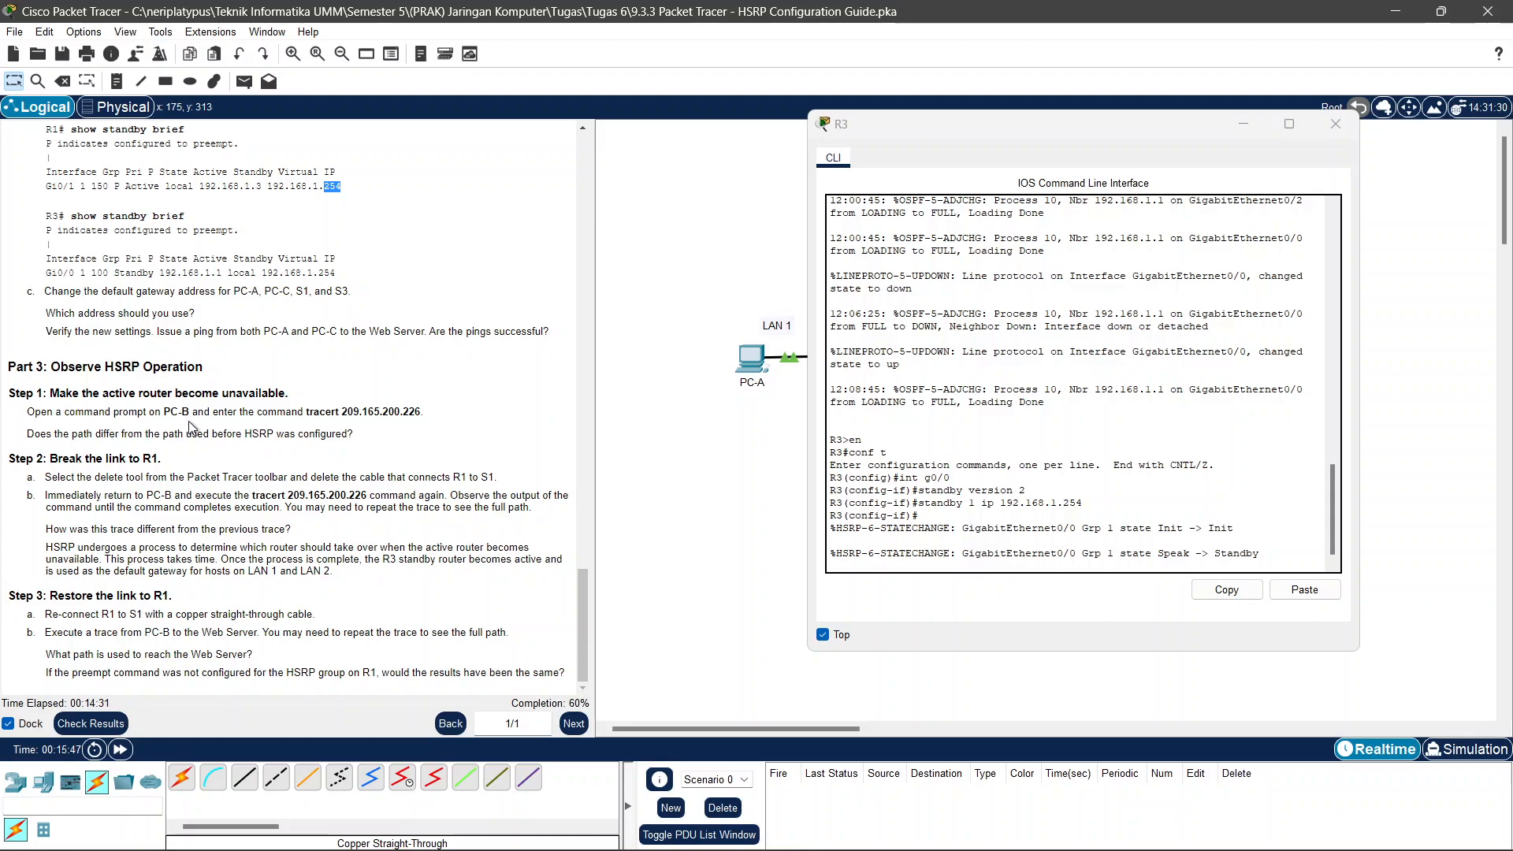
# Close R3's CLI, open PC-B's command prompt and run tracert 209.165.200.226 to the Web Server.
pyautogui.click(1336, 126)
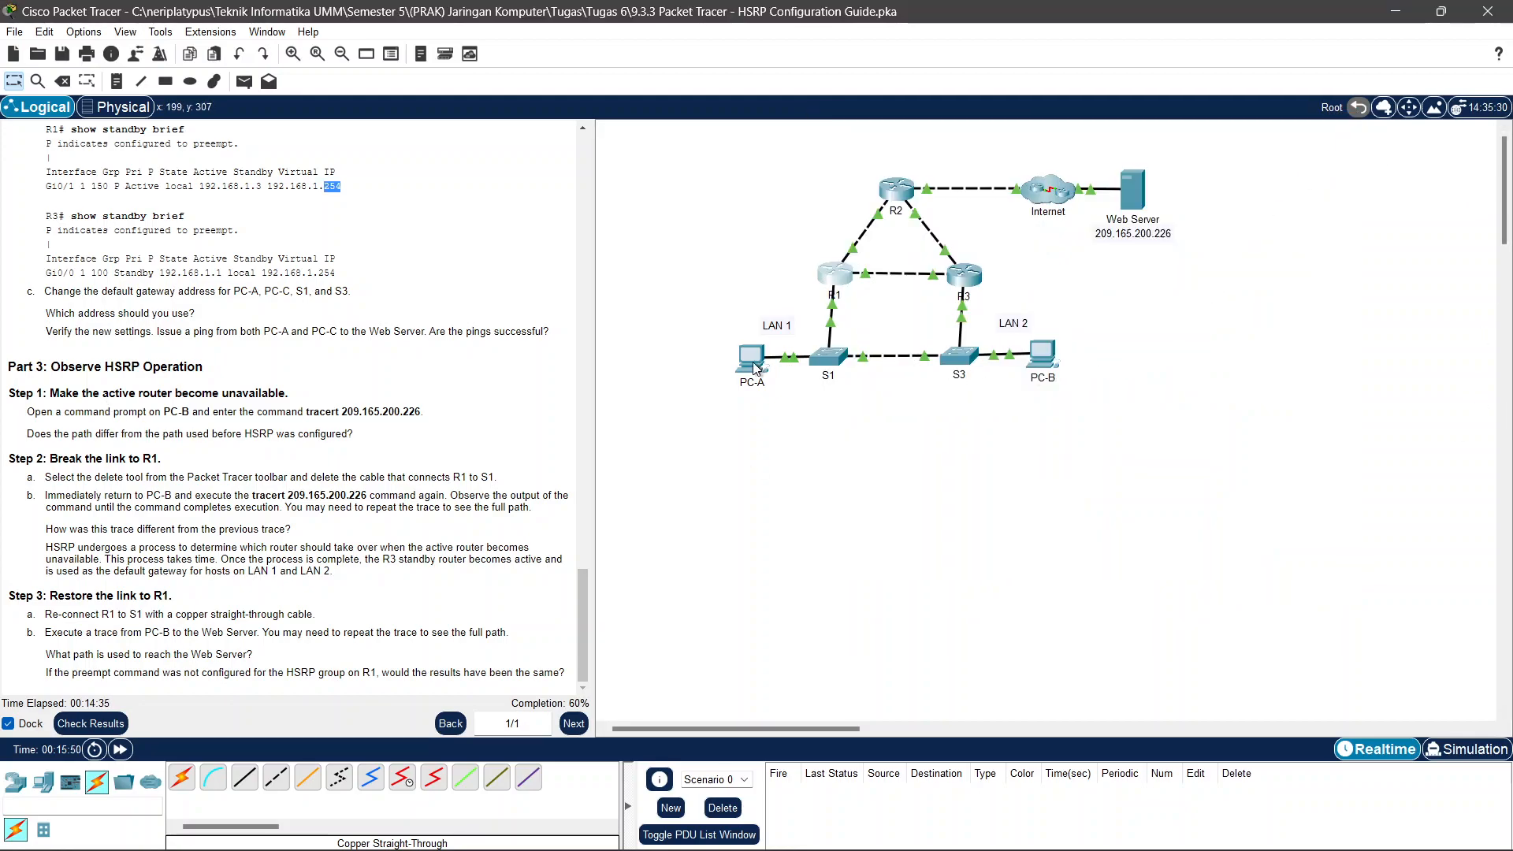
pyautogui.click(1043, 355)
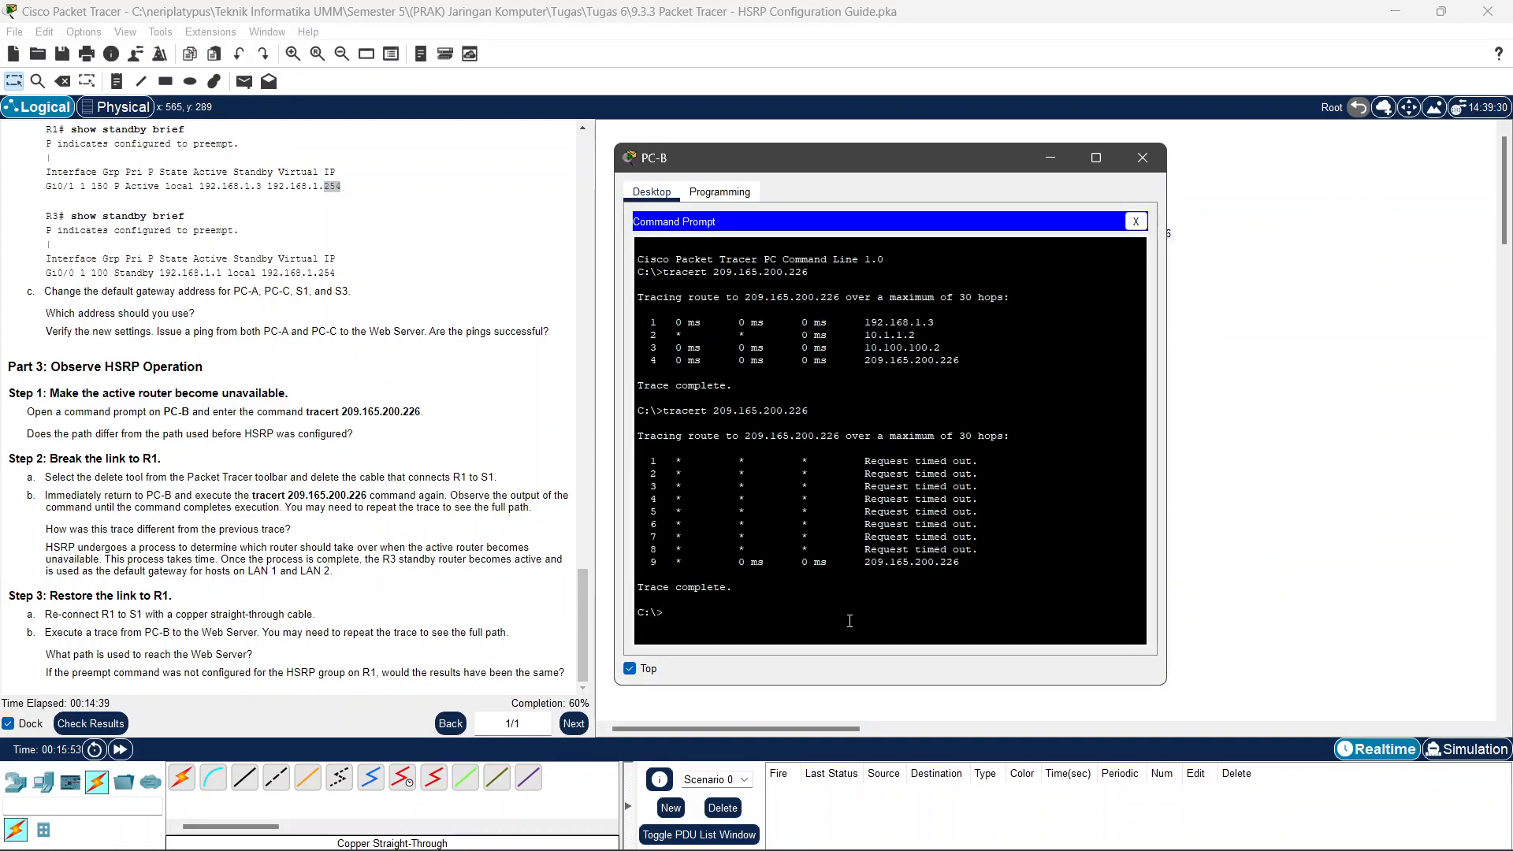
pyautogui.rightClick(850, 621)
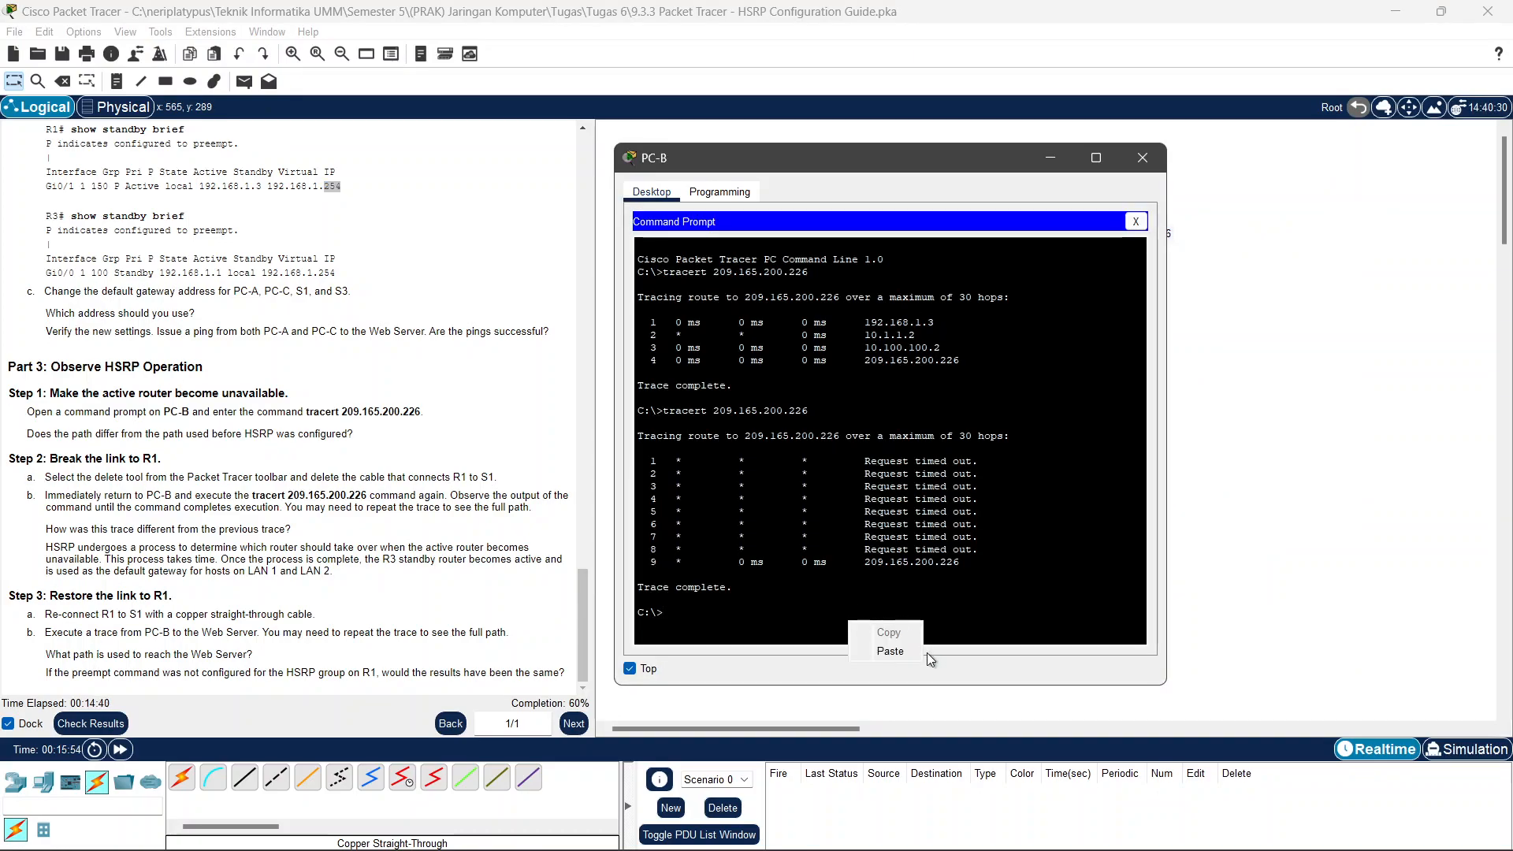
pyautogui.click(863, 650)
pyautogui.press('Return')
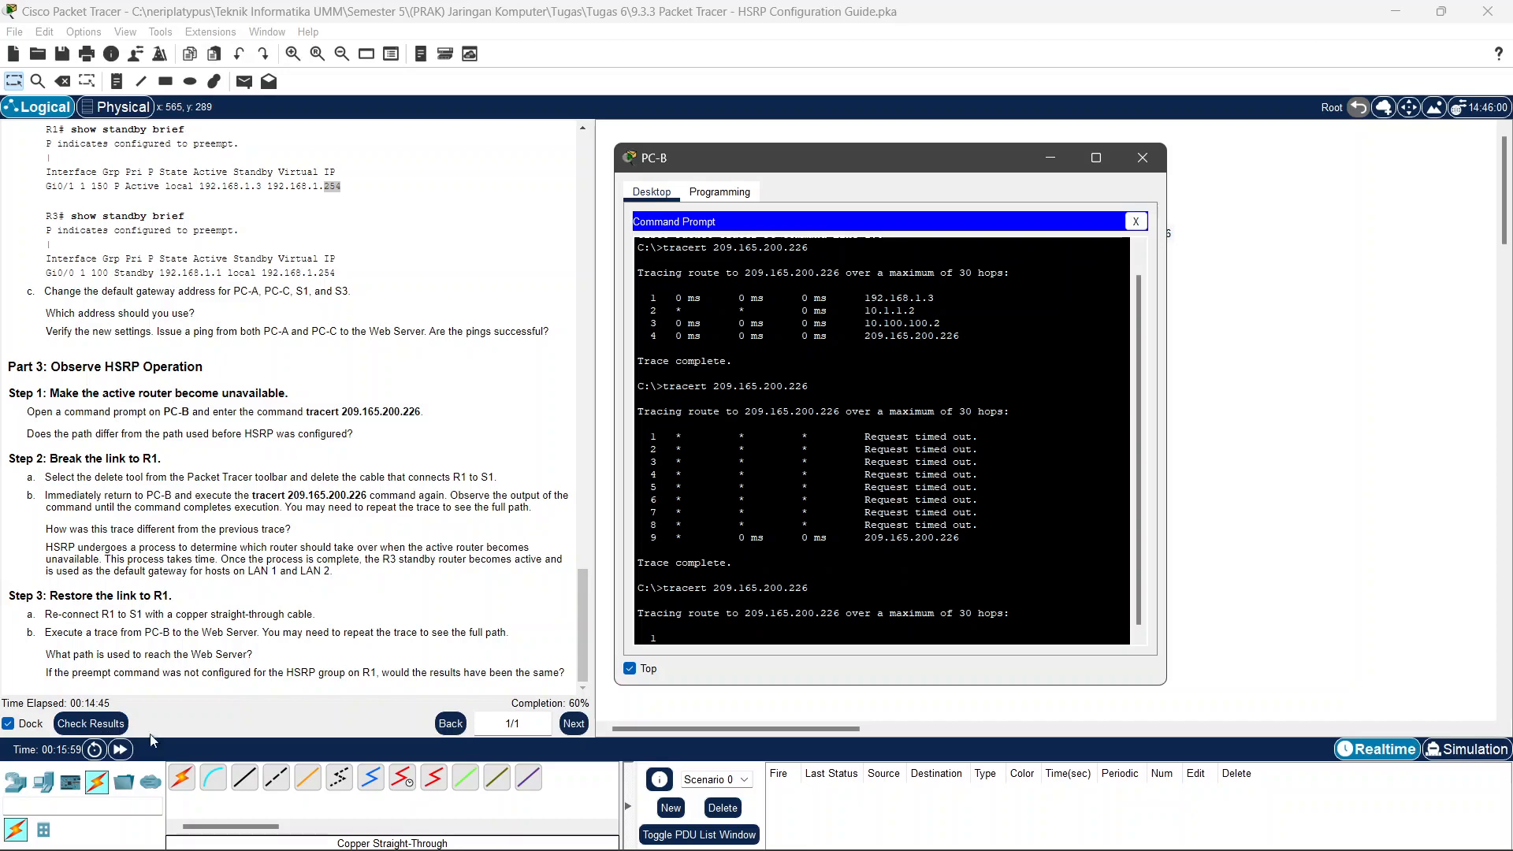
# Fast-forward the simulation time to finish PC-B's trace, and briefly uncover the topology to follow the route.
pyautogui.click(129, 751)
pyautogui.click(129, 751)
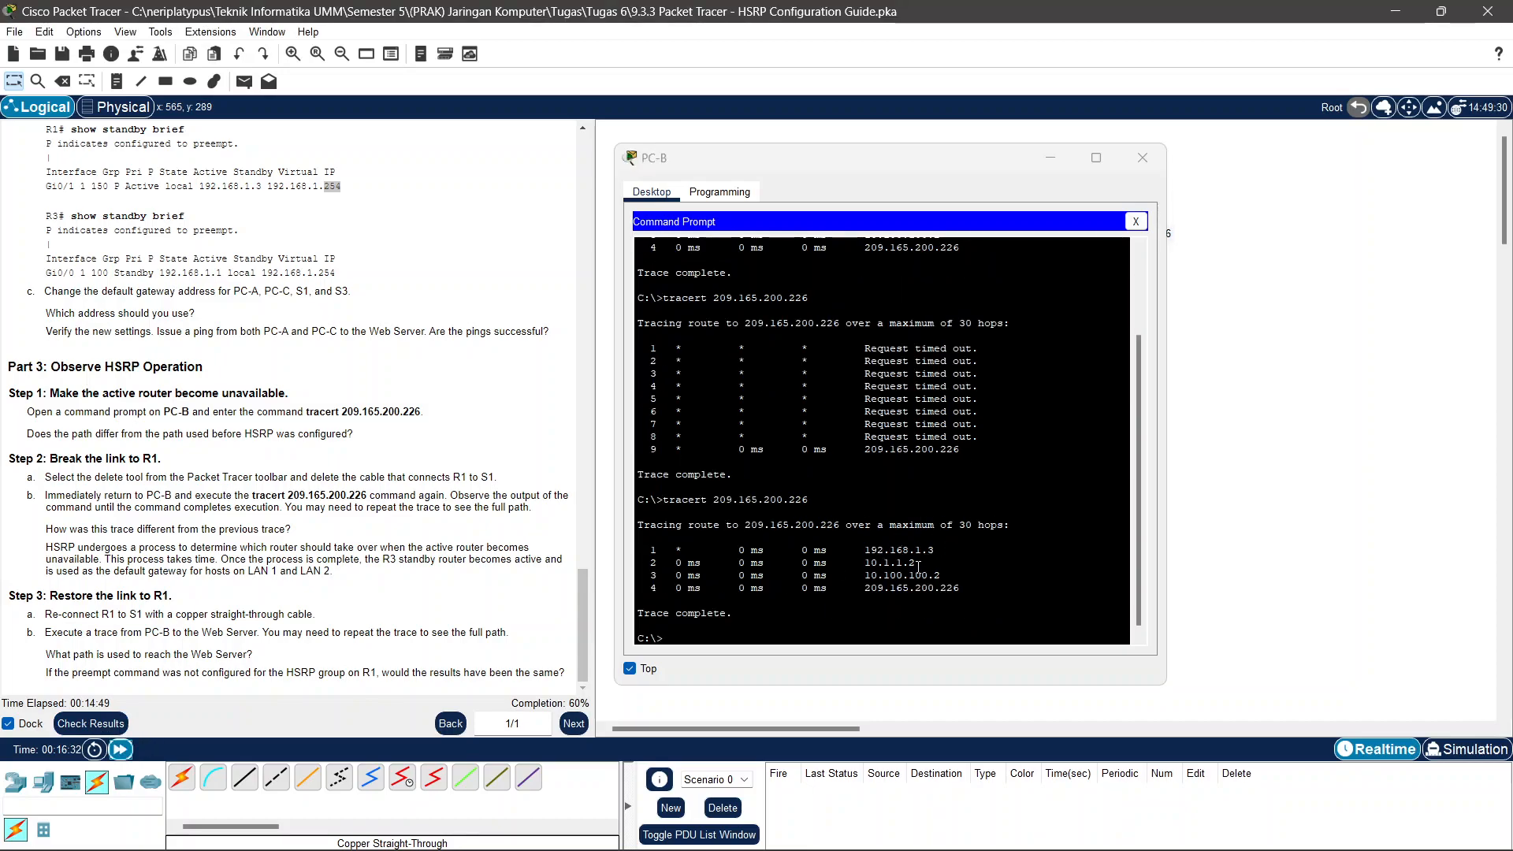
pyautogui.moveTo(882, 154); pyautogui.dragTo(1361, 272)
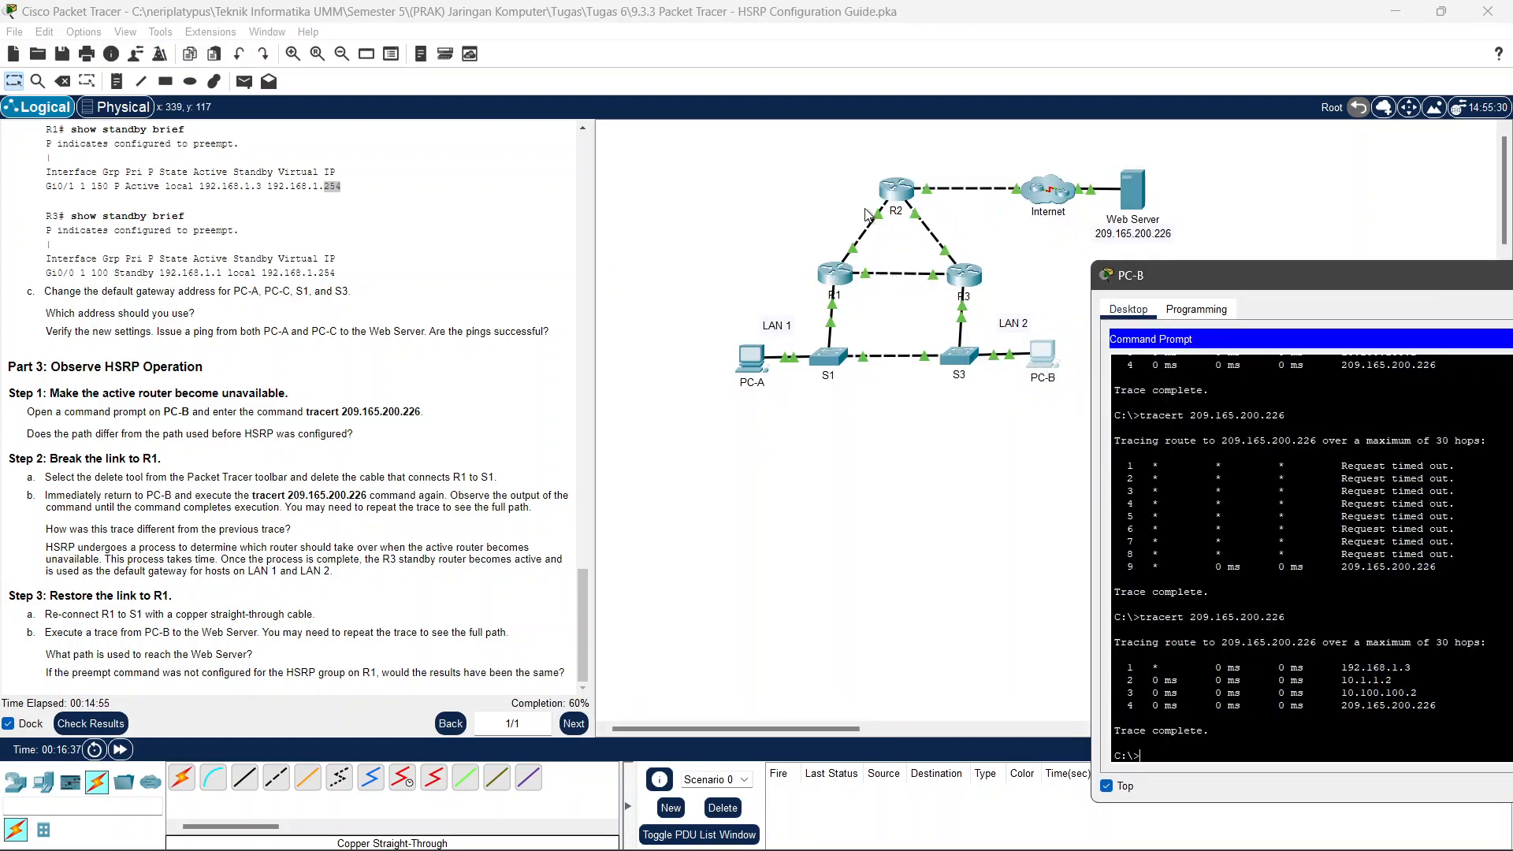
pyautogui.moveTo(1231, 268); pyautogui.dragTo(771, 145)
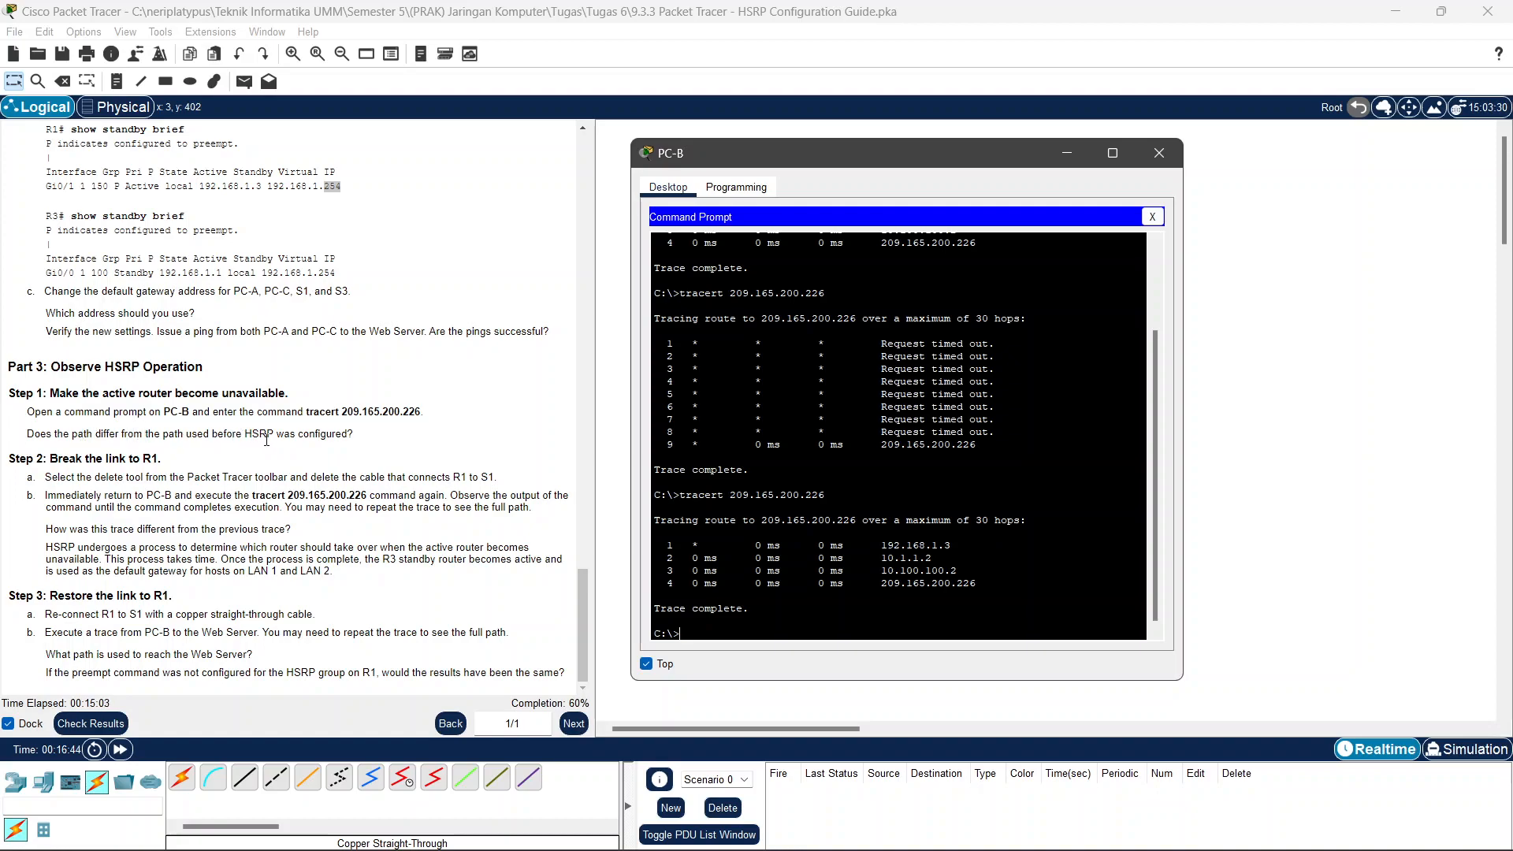
# Compare the hops in PC-B's successive tracert outputs to determine whether the path differs from the one used before HSRP.
pyautogui.scroll(1, 838, 561)
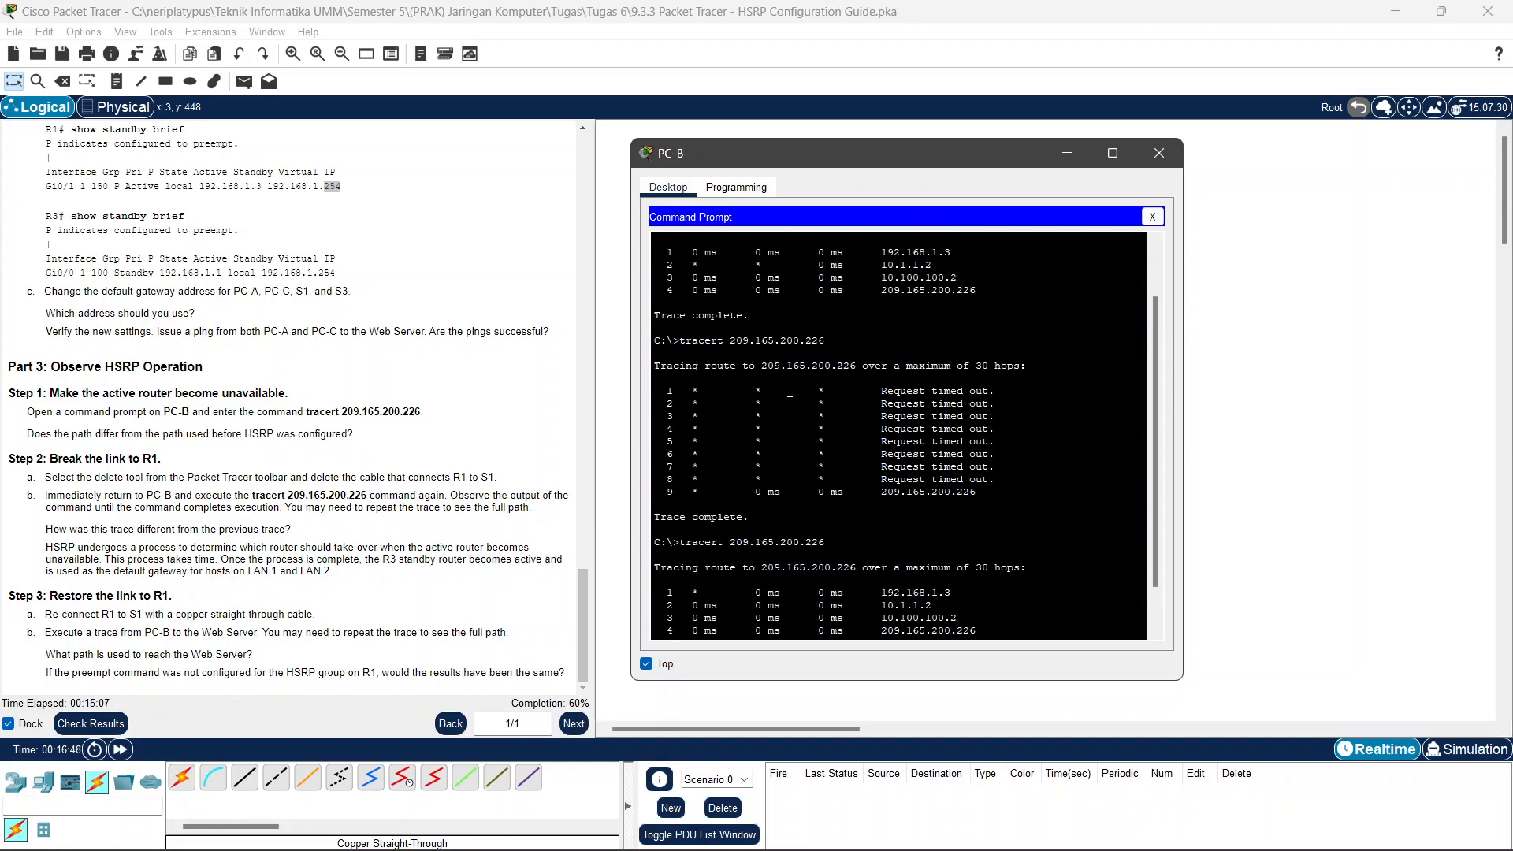
pyautogui.scroll(-1, 959, 581)
pyautogui.scroll(3, 948, 585)
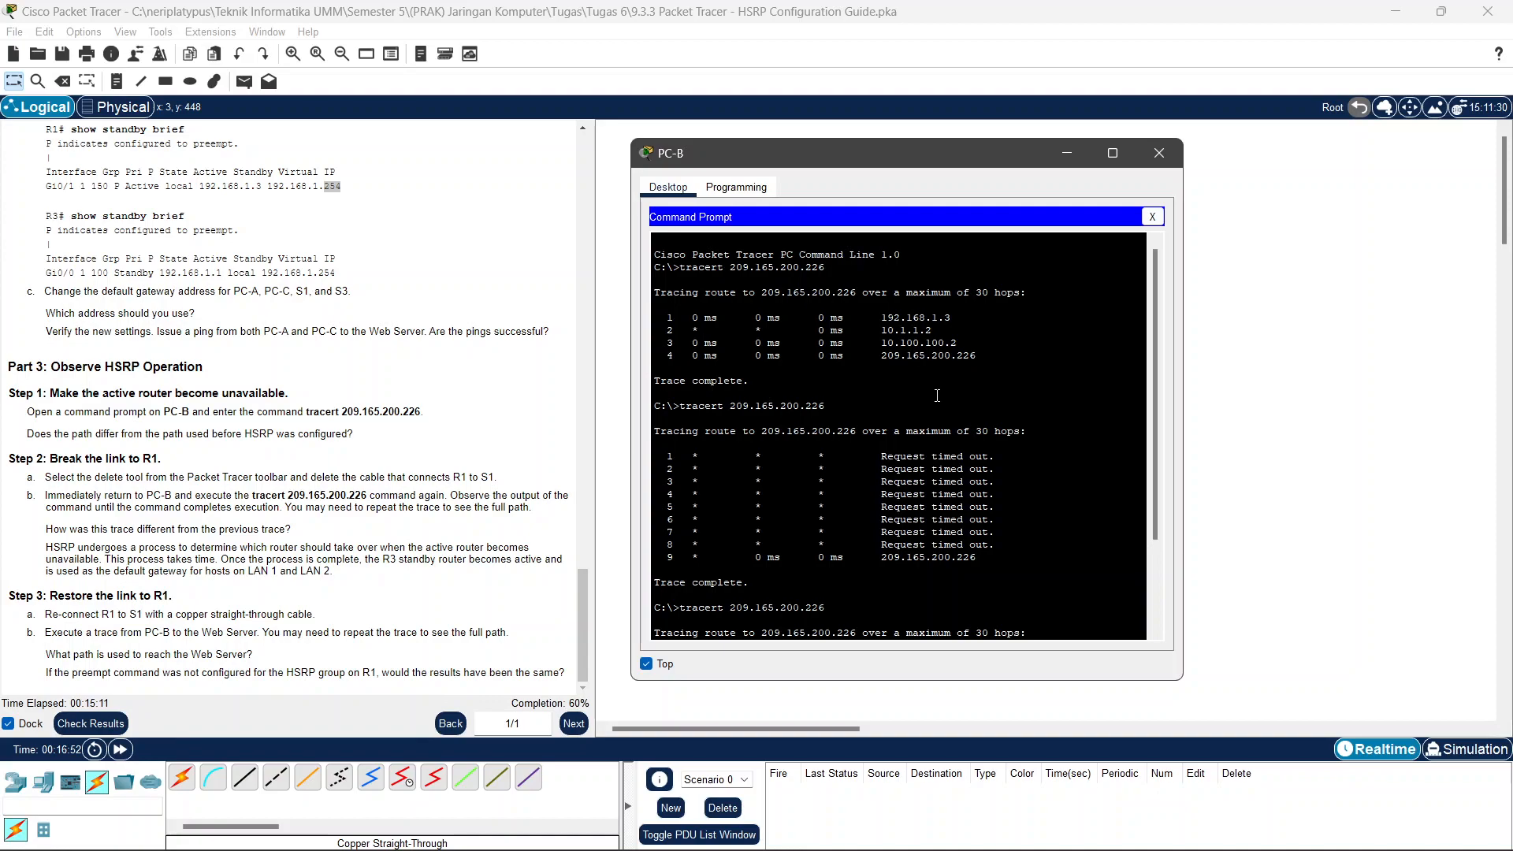
pyautogui.scroll(-3, 937, 396)
pyautogui.scroll(3, 936, 473)
pyautogui.scroll(-3, 936, 476)
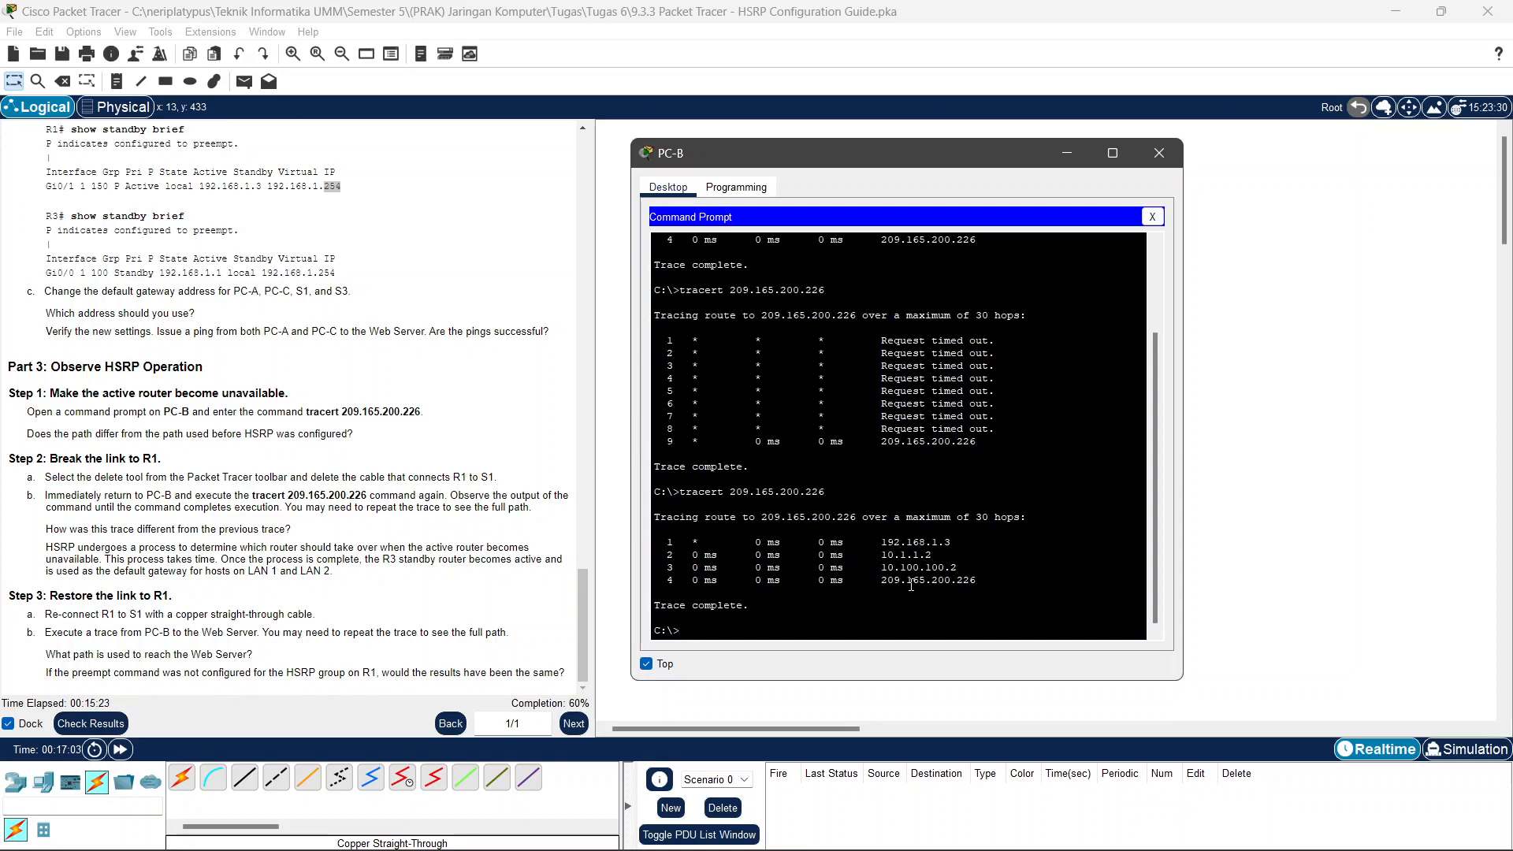
pyautogui.moveTo(856, 154); pyautogui.dragTo(940, 116)
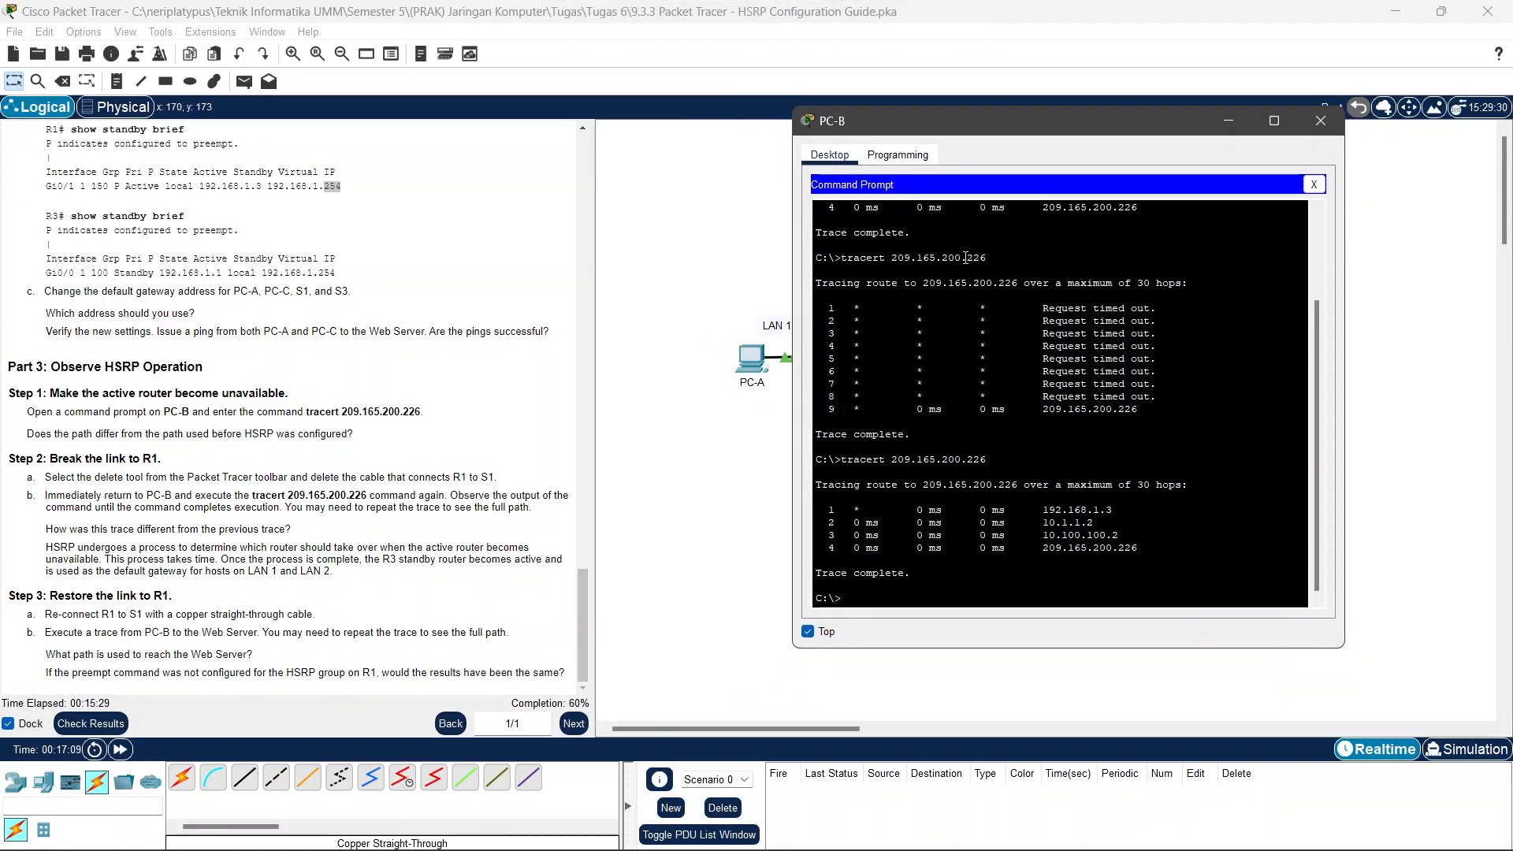
pyautogui.moveTo(1100, 527); pyautogui.dragTo(1042, 524)
# Put PC-B's window away, delete the cable connecting R1 to S1, and leave the delete tool.
pyautogui.click(1228, 118)
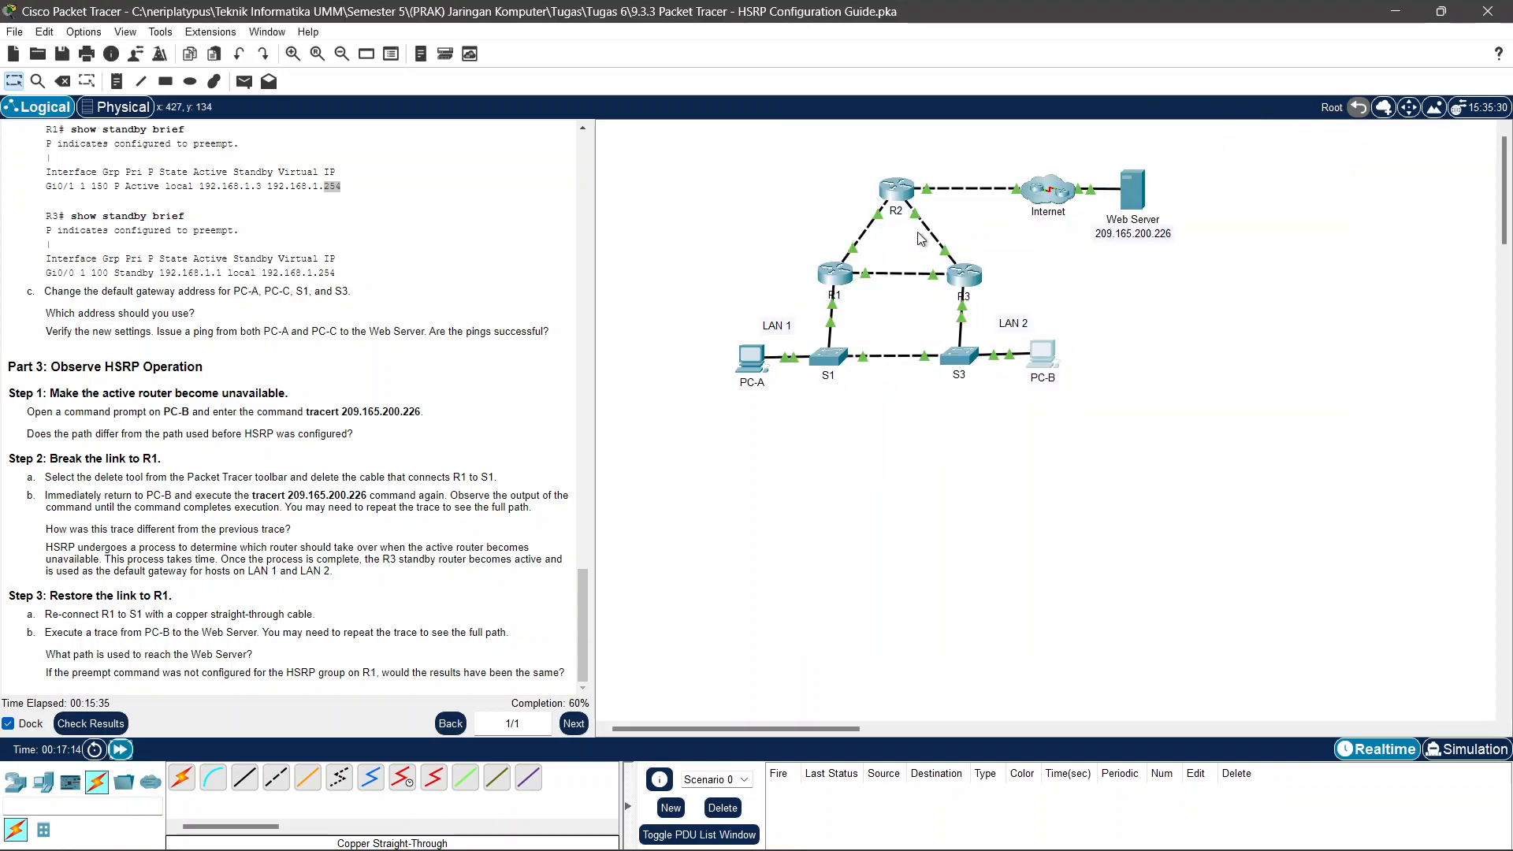
pyautogui.moveTo(893, 196)
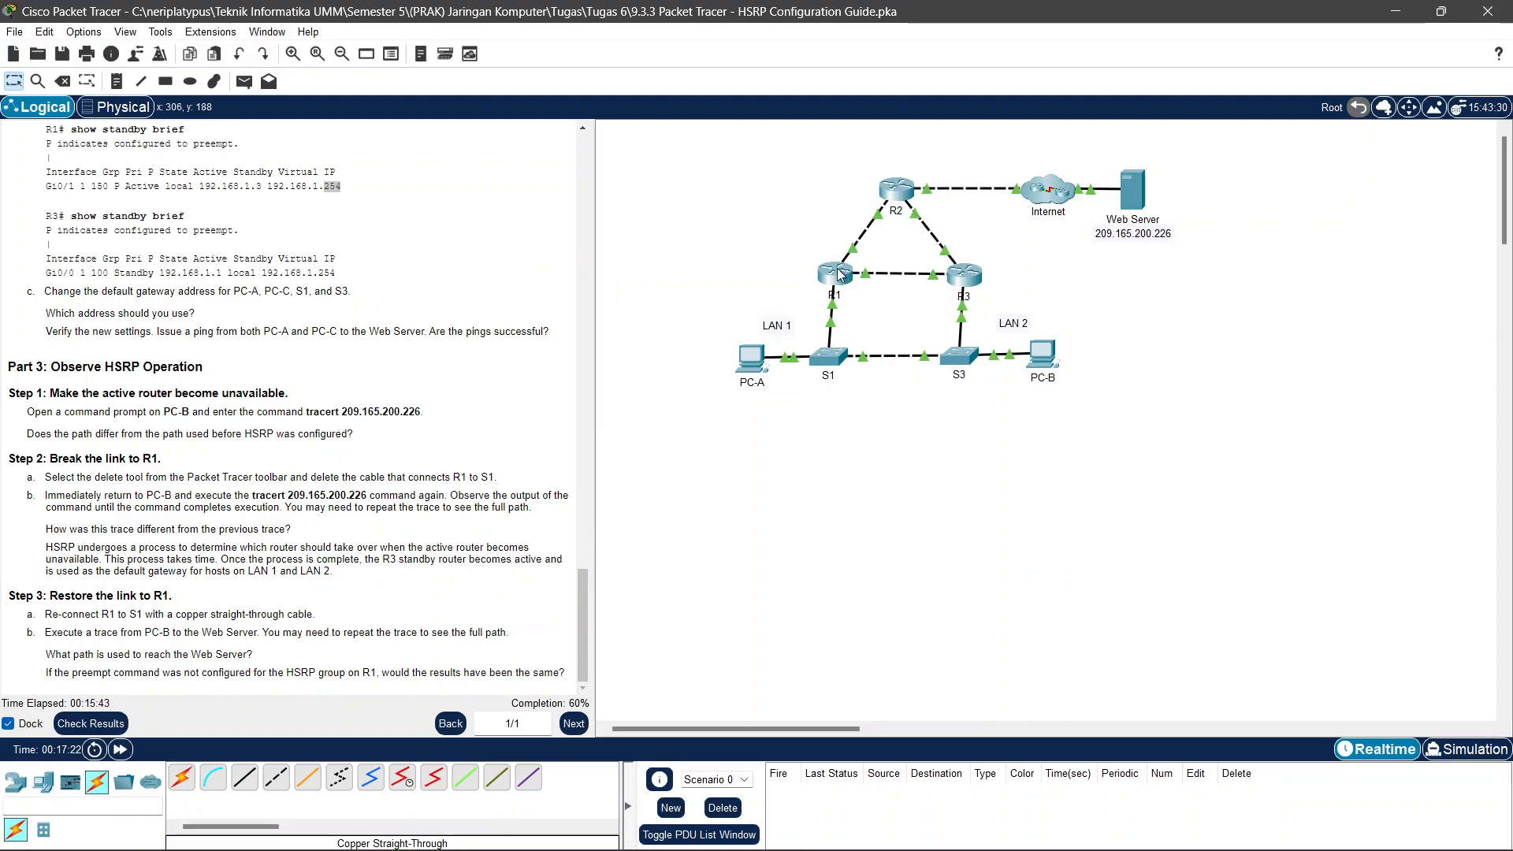
pyautogui.moveTo(837, 268)
pyautogui.click(62, 82)
pyautogui.click(832, 324)
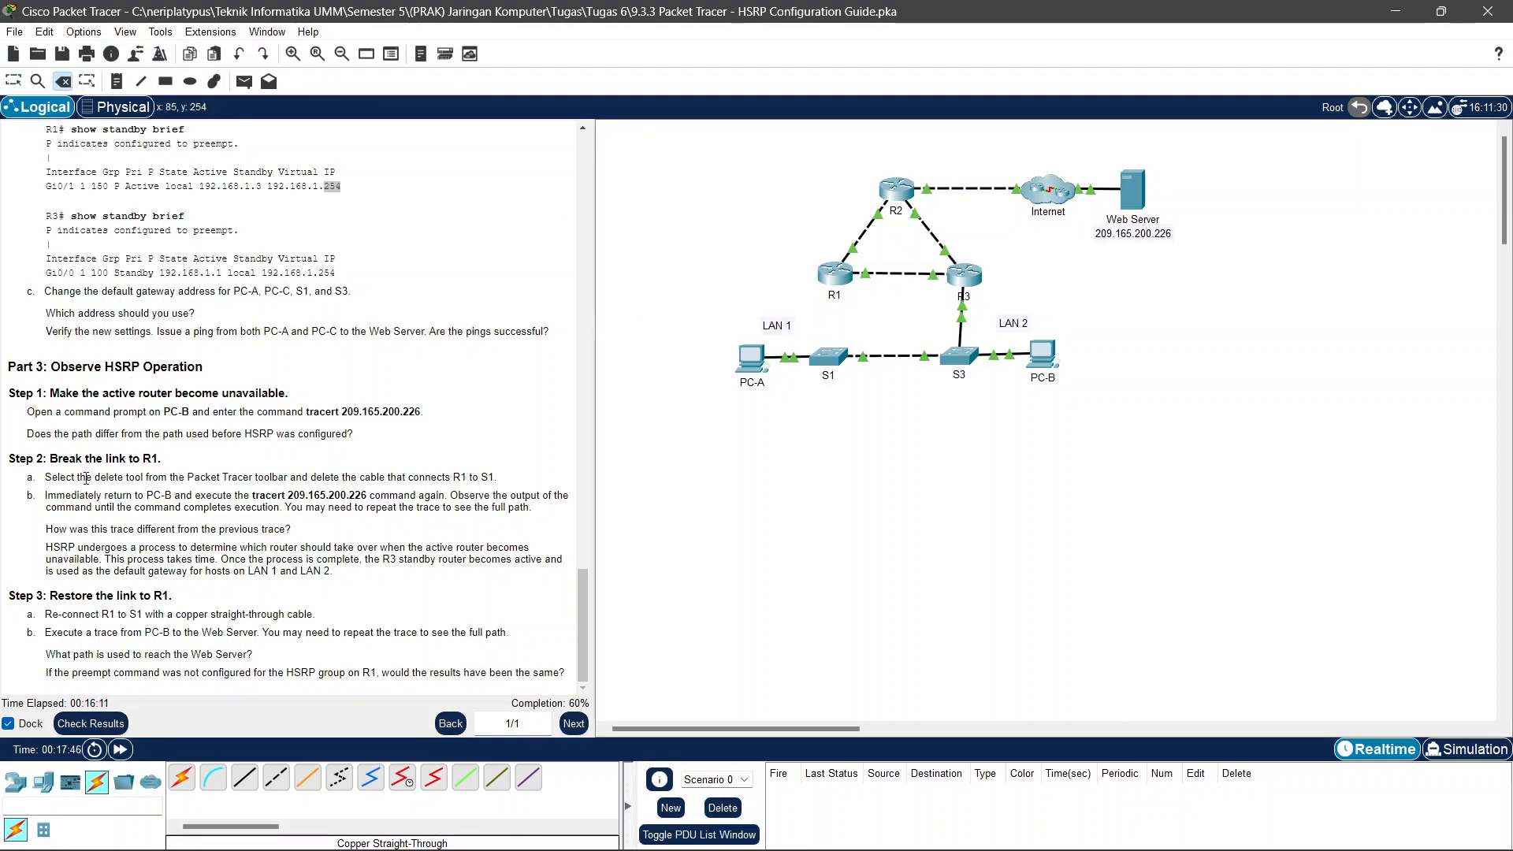
pyautogui.press('Escape')
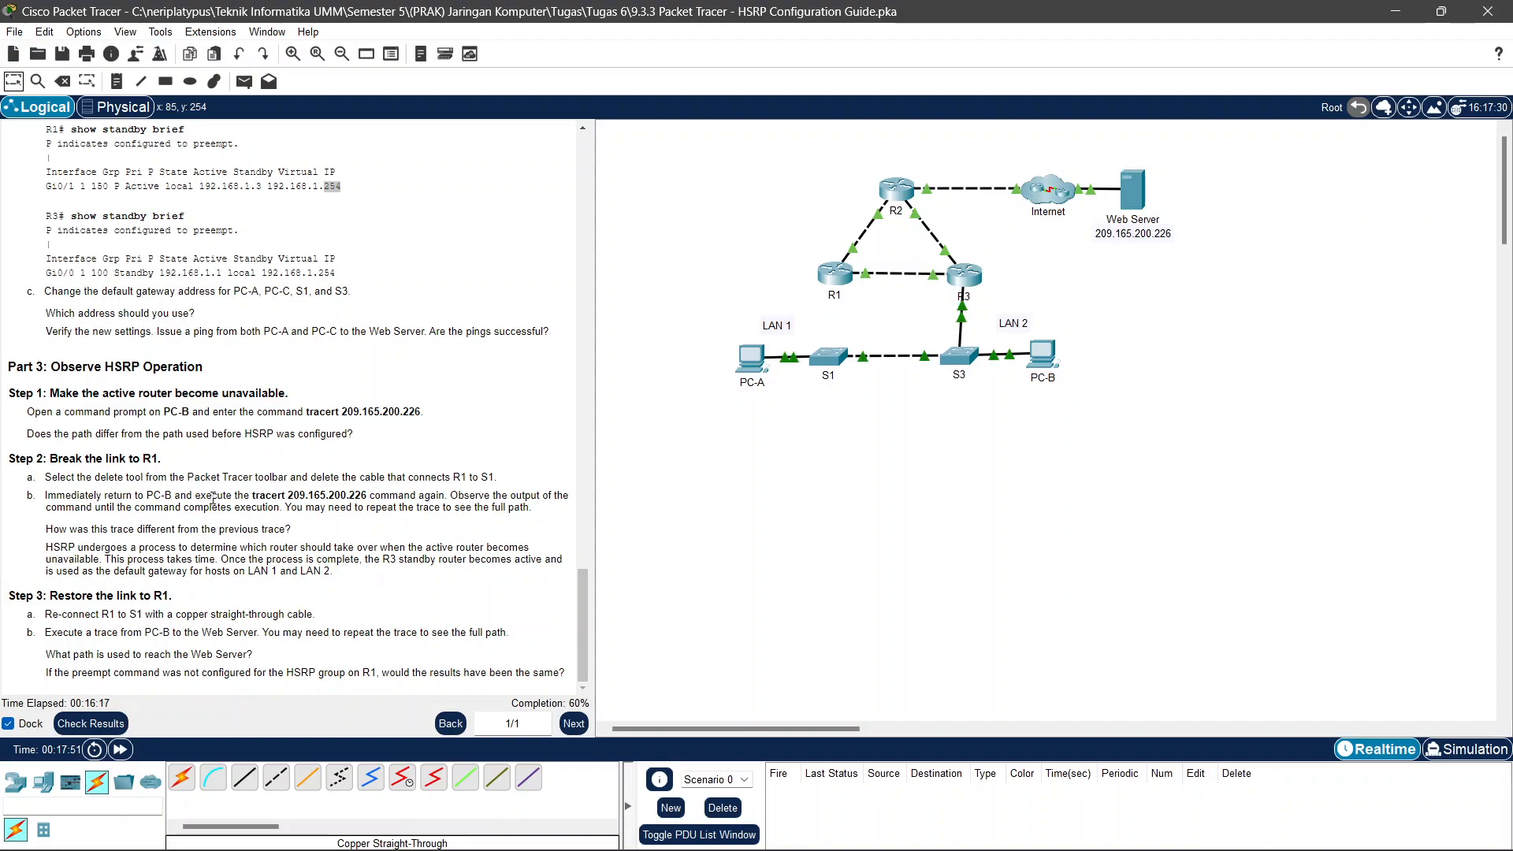
# Run tracert 209.165.200.226 again in PC-B's command prompt and fast-forward the simulation time until the trace completes.
pyautogui.click(1042, 351)
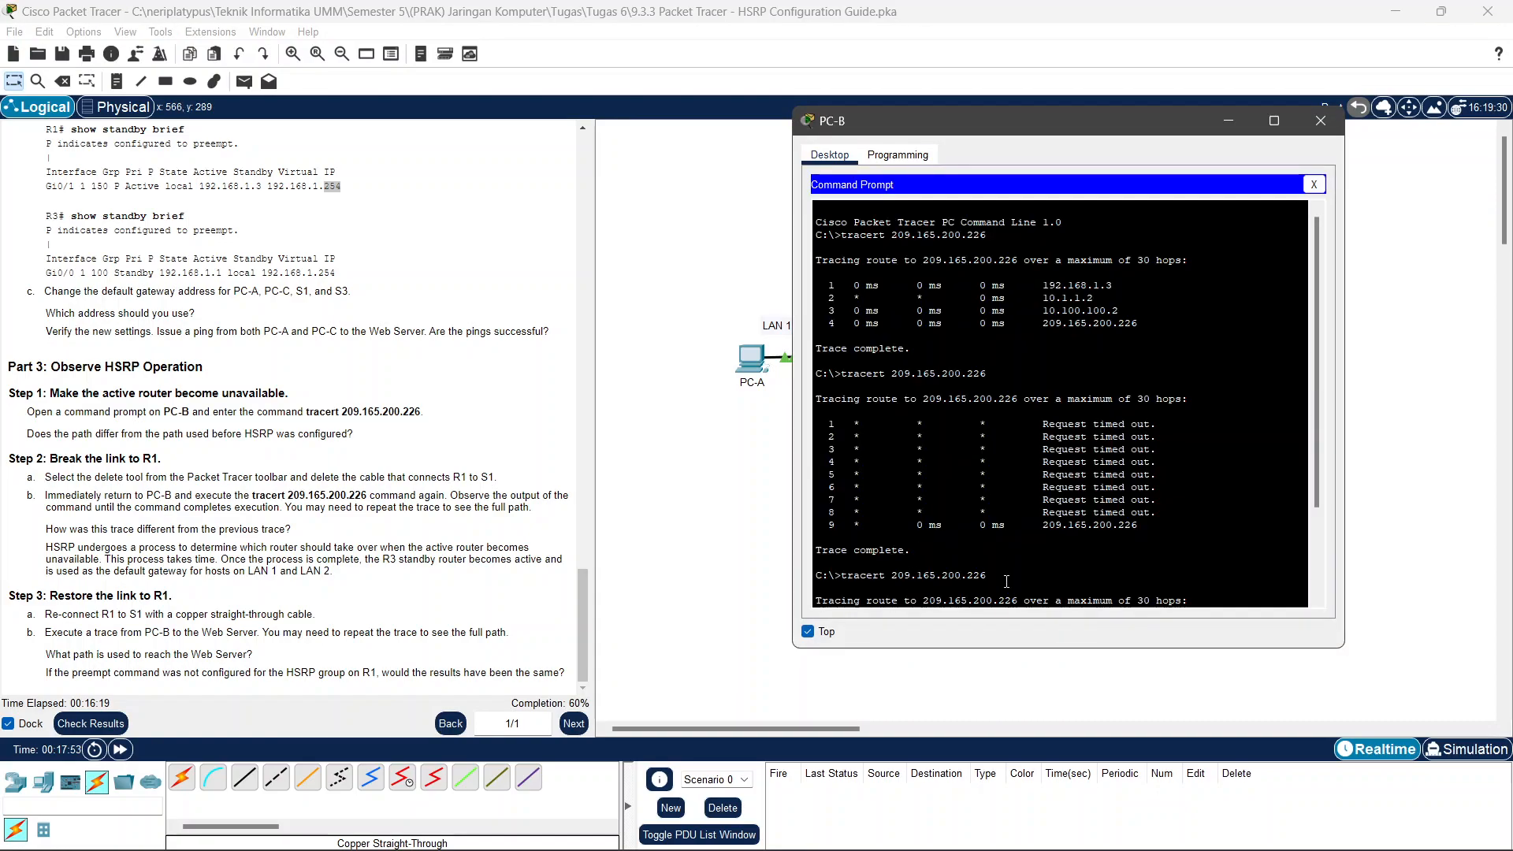
pyautogui.rightClick(1078, 591)
pyautogui.click(1088, 623)
pyautogui.press('Return')
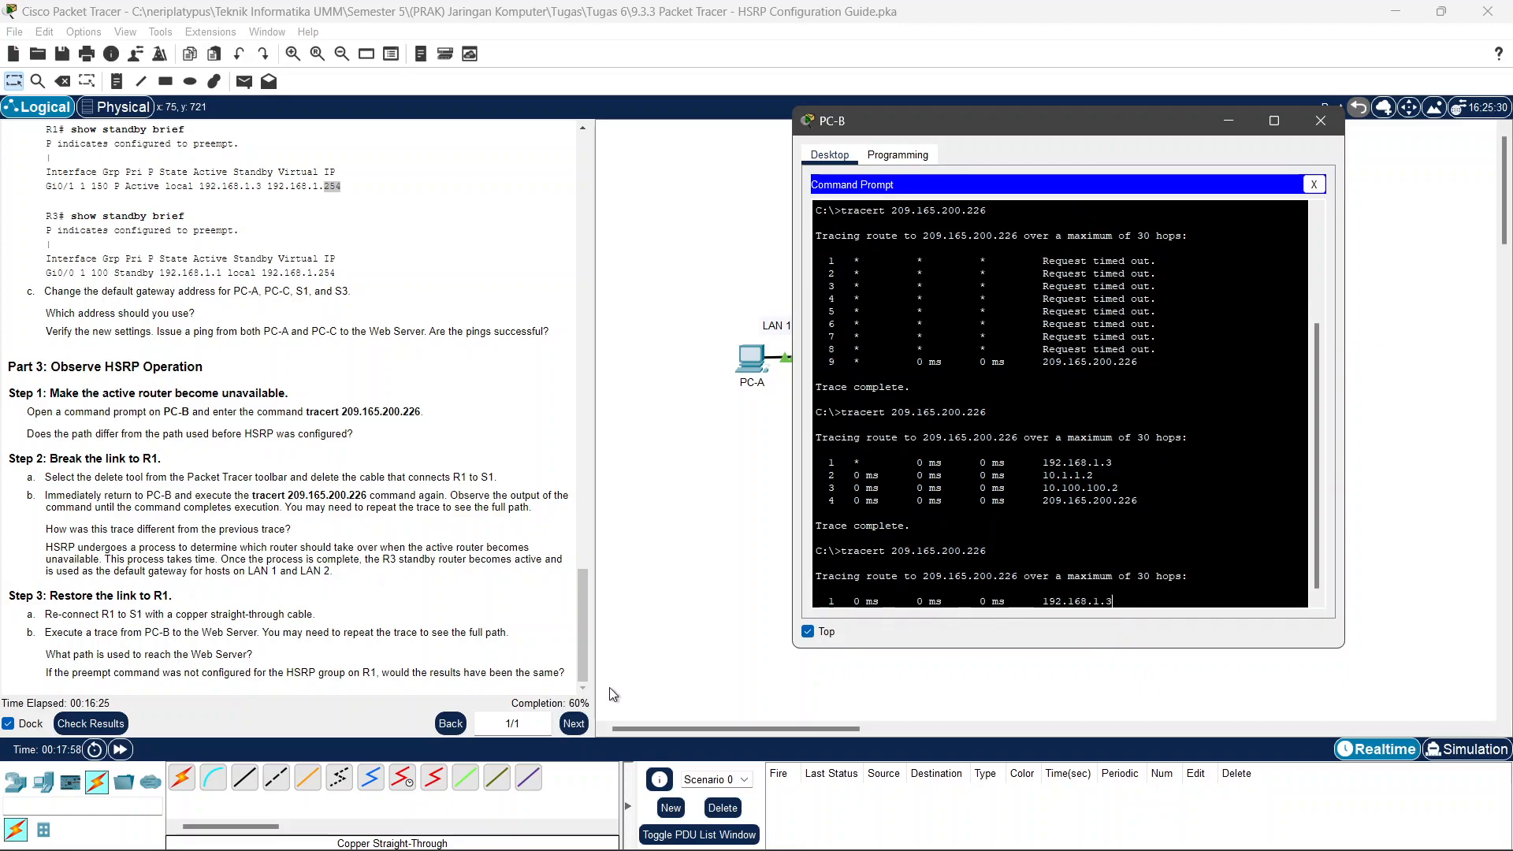
pyautogui.click(127, 750)
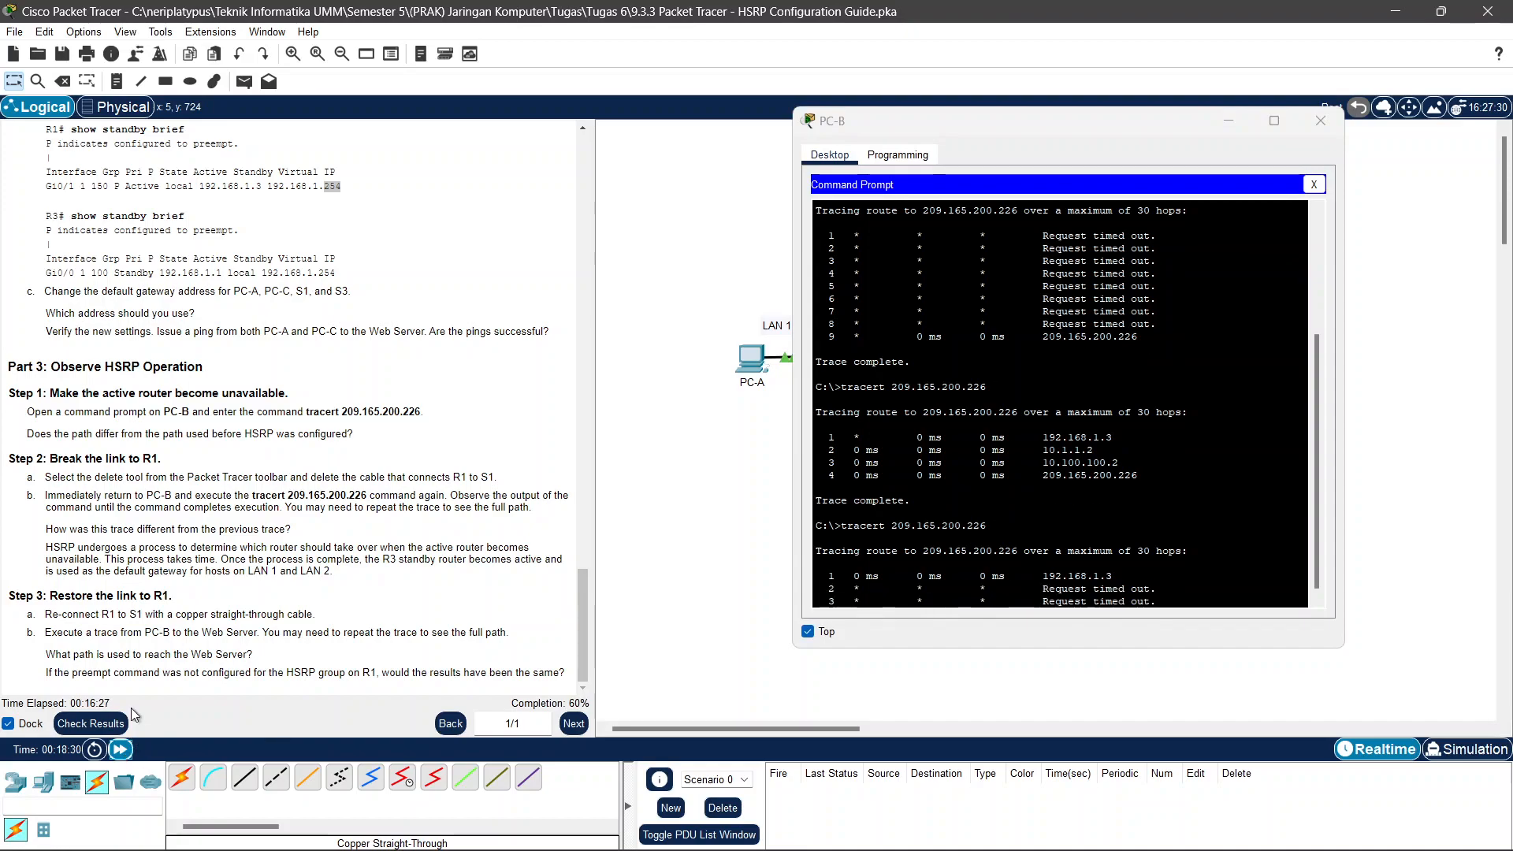
pyautogui.click(119, 747)
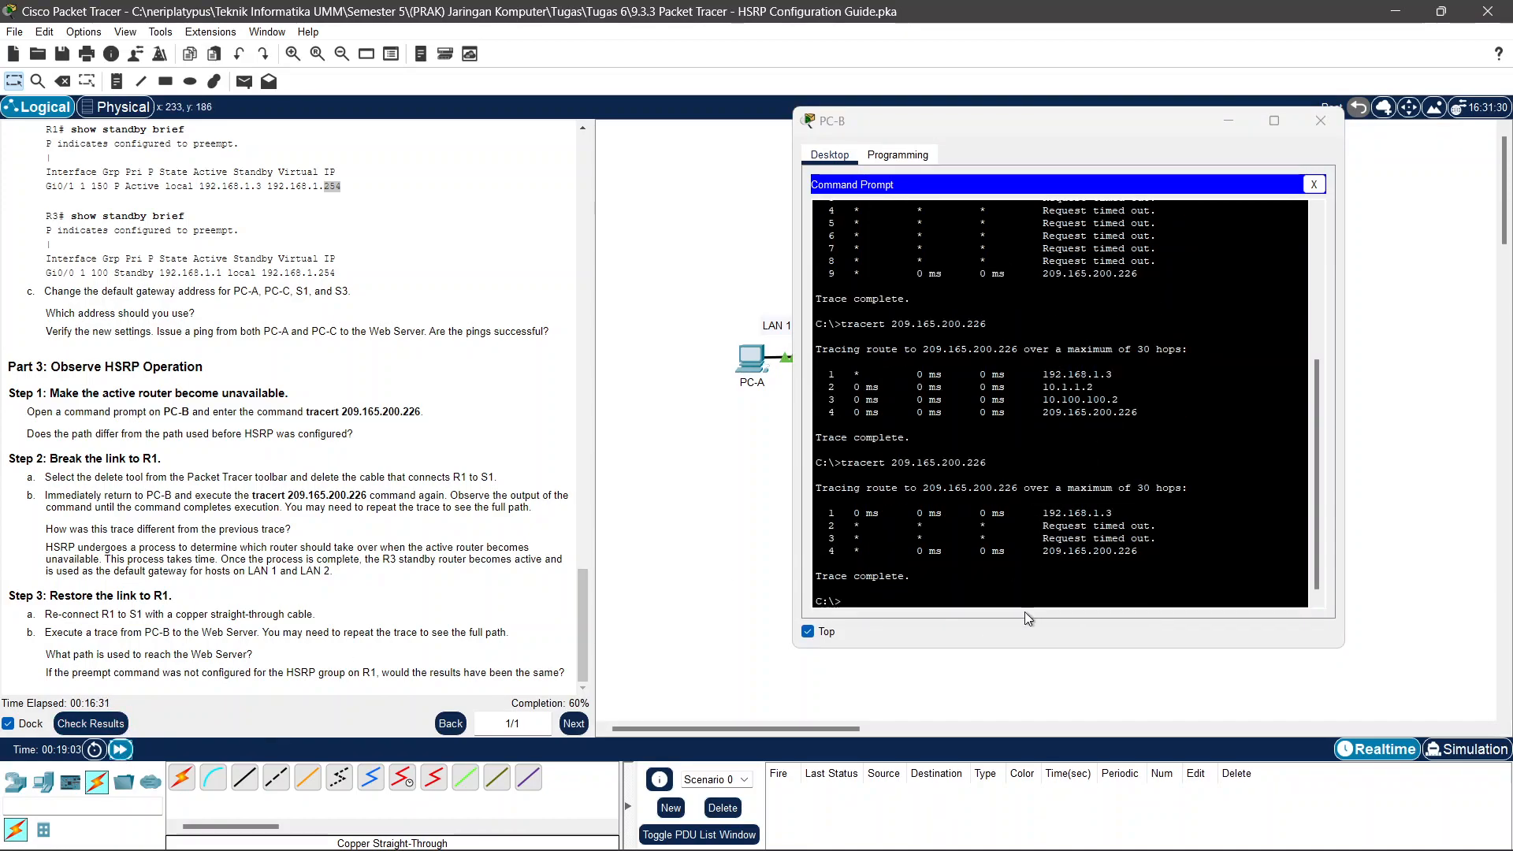
# Put PC-B's window away and reconnect S1 to R1 with a copper straight-through cable.
pyautogui.click(1228, 121)
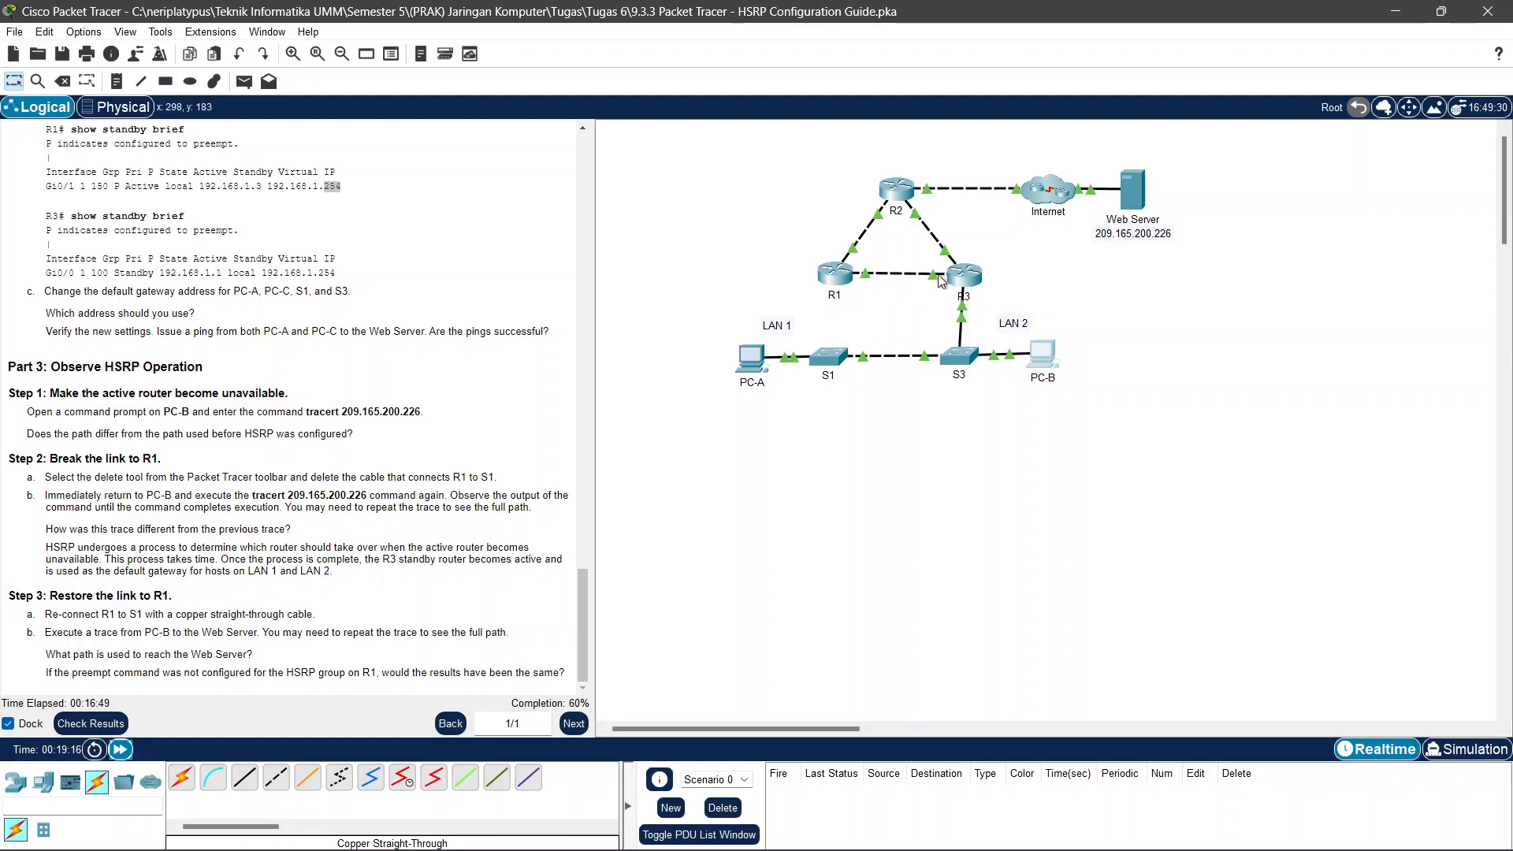
pyautogui.moveTo(611, 842)
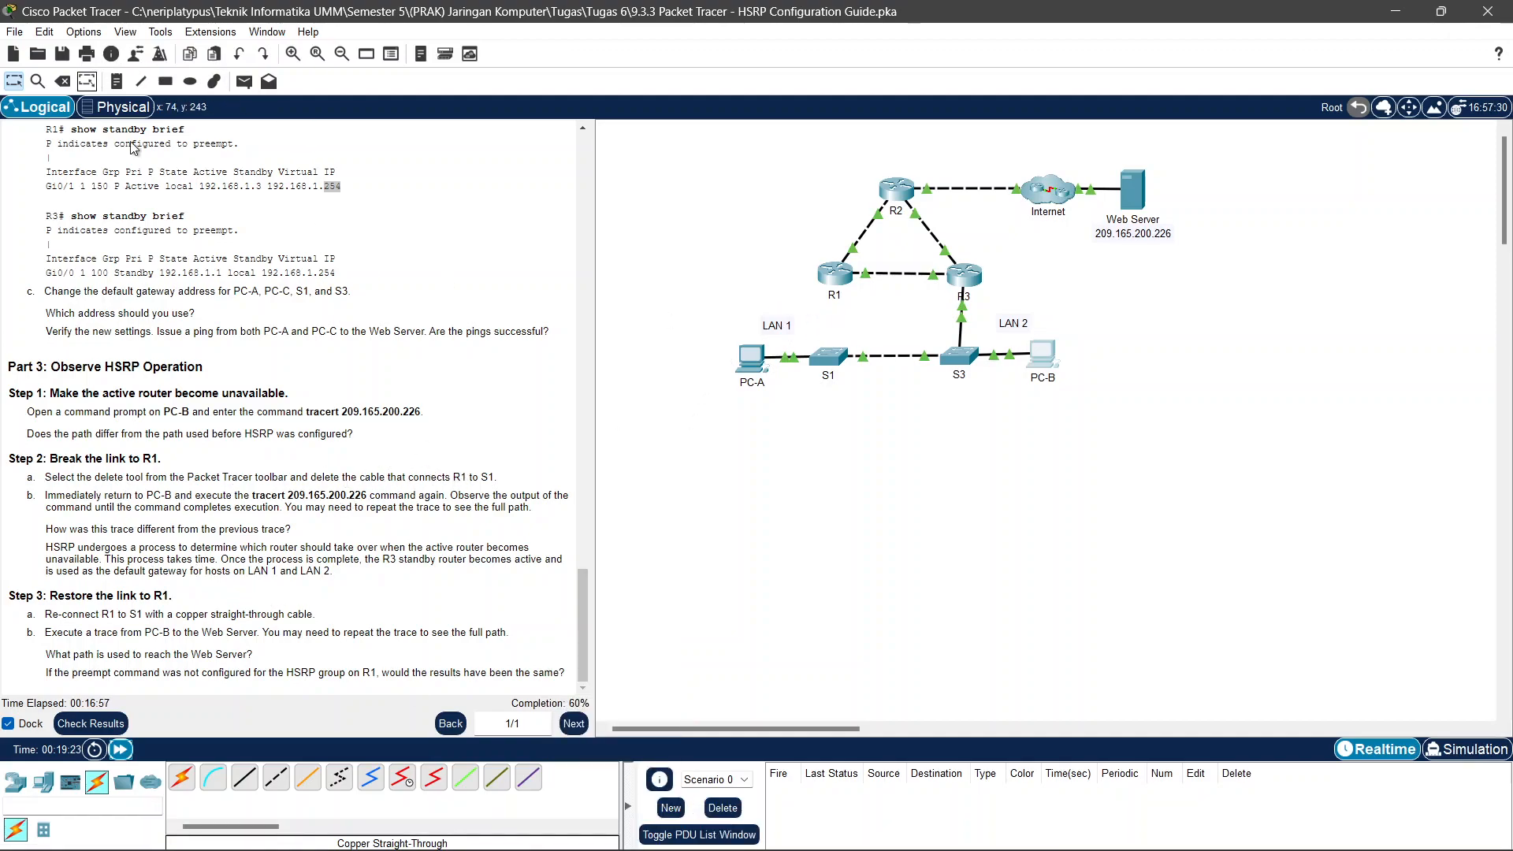
pyautogui.click(244, 778)
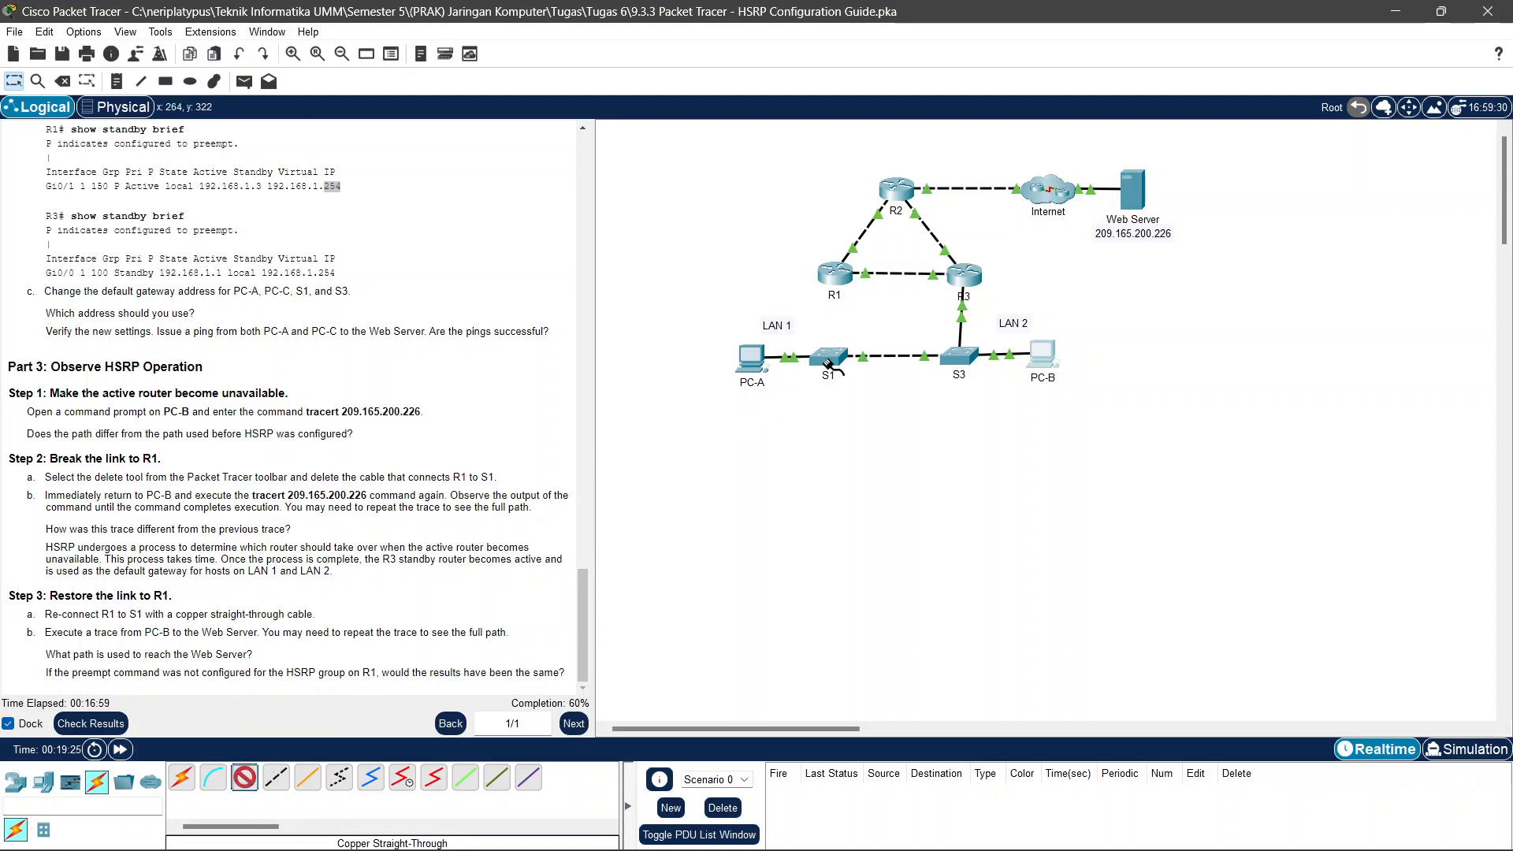
pyautogui.click(829, 356)
pyautogui.click(867, 825)
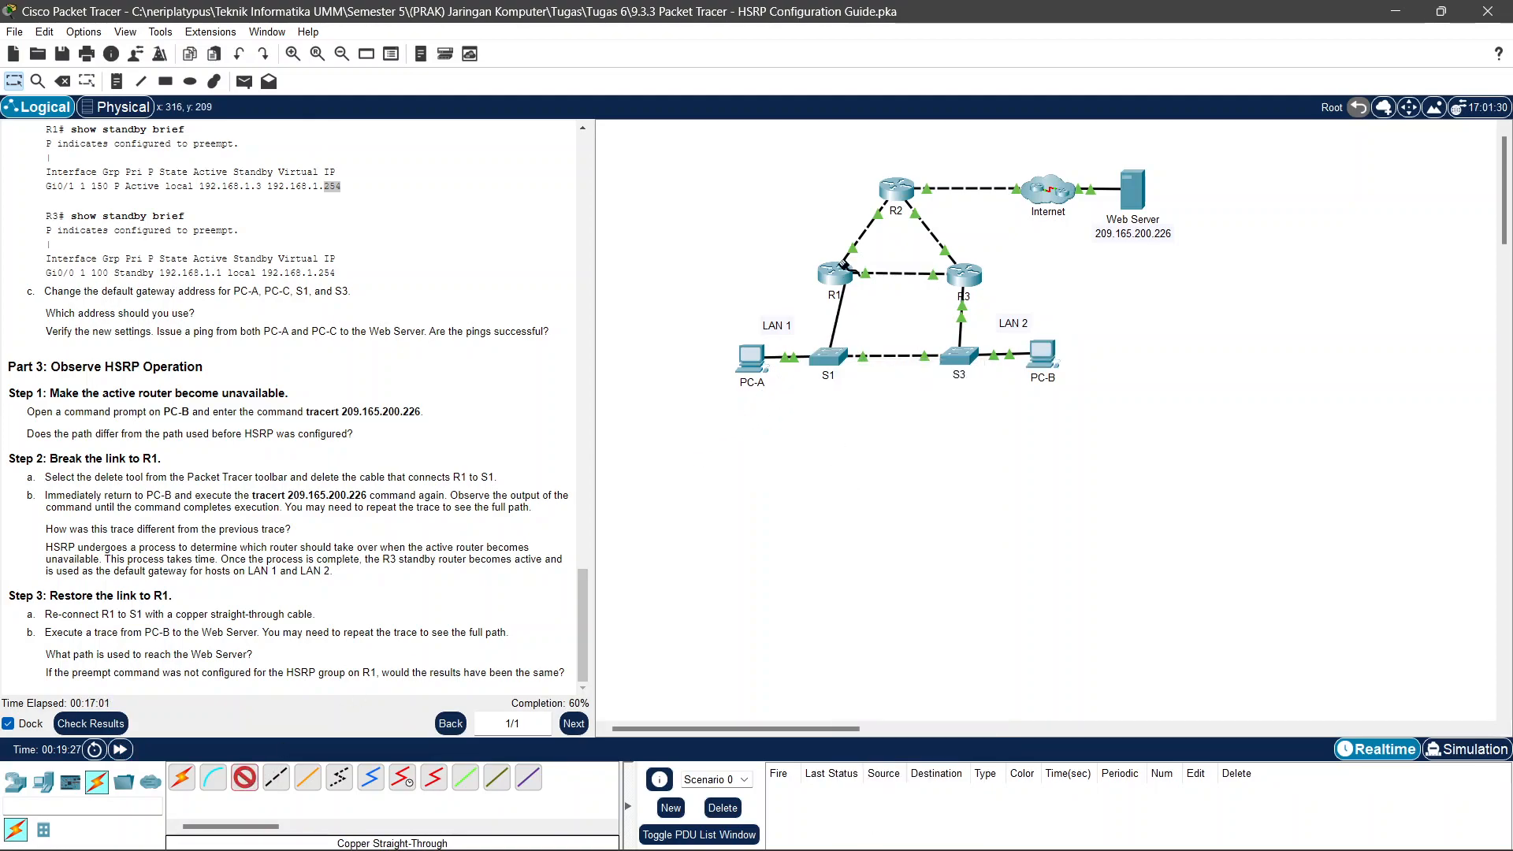
pyautogui.click(842, 276)
pyautogui.click(900, 324)
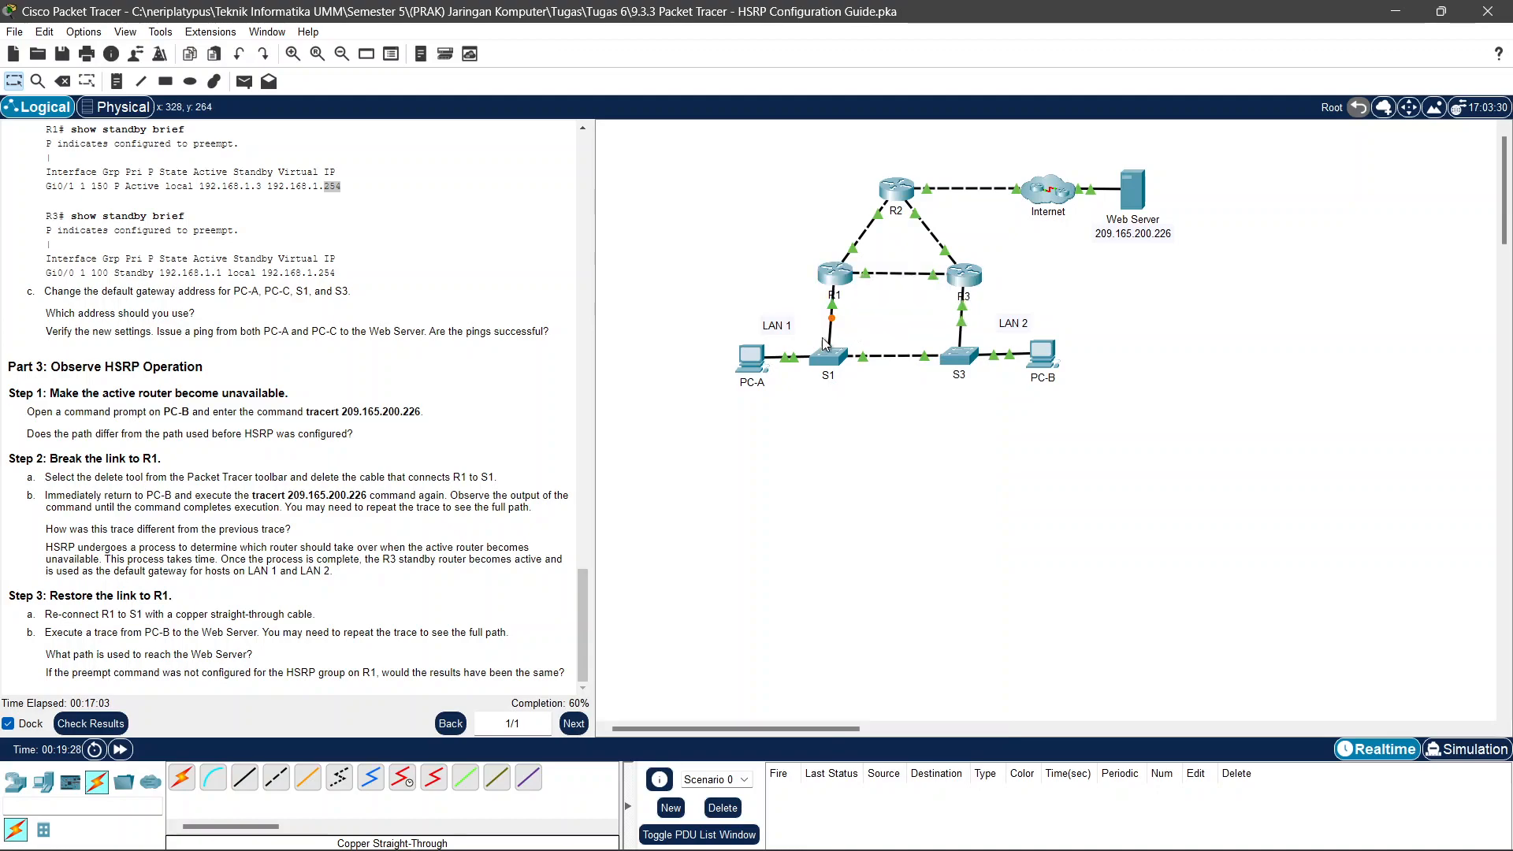
# Check the activity results, review the assessment items for incorrect entries, and close the results.
pyautogui.click(121, 731)
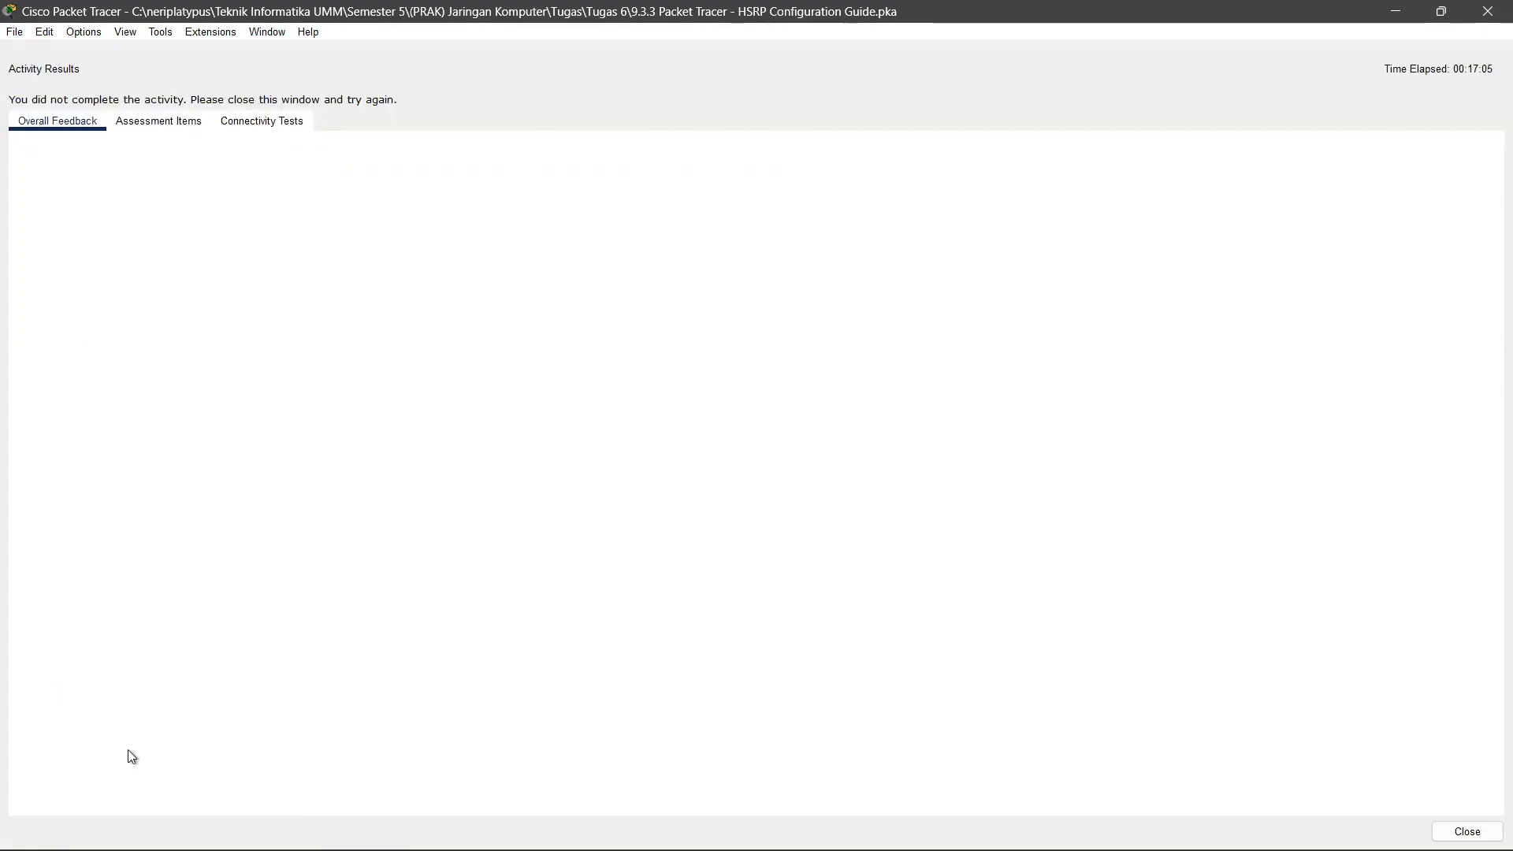
pyautogui.click(181, 125)
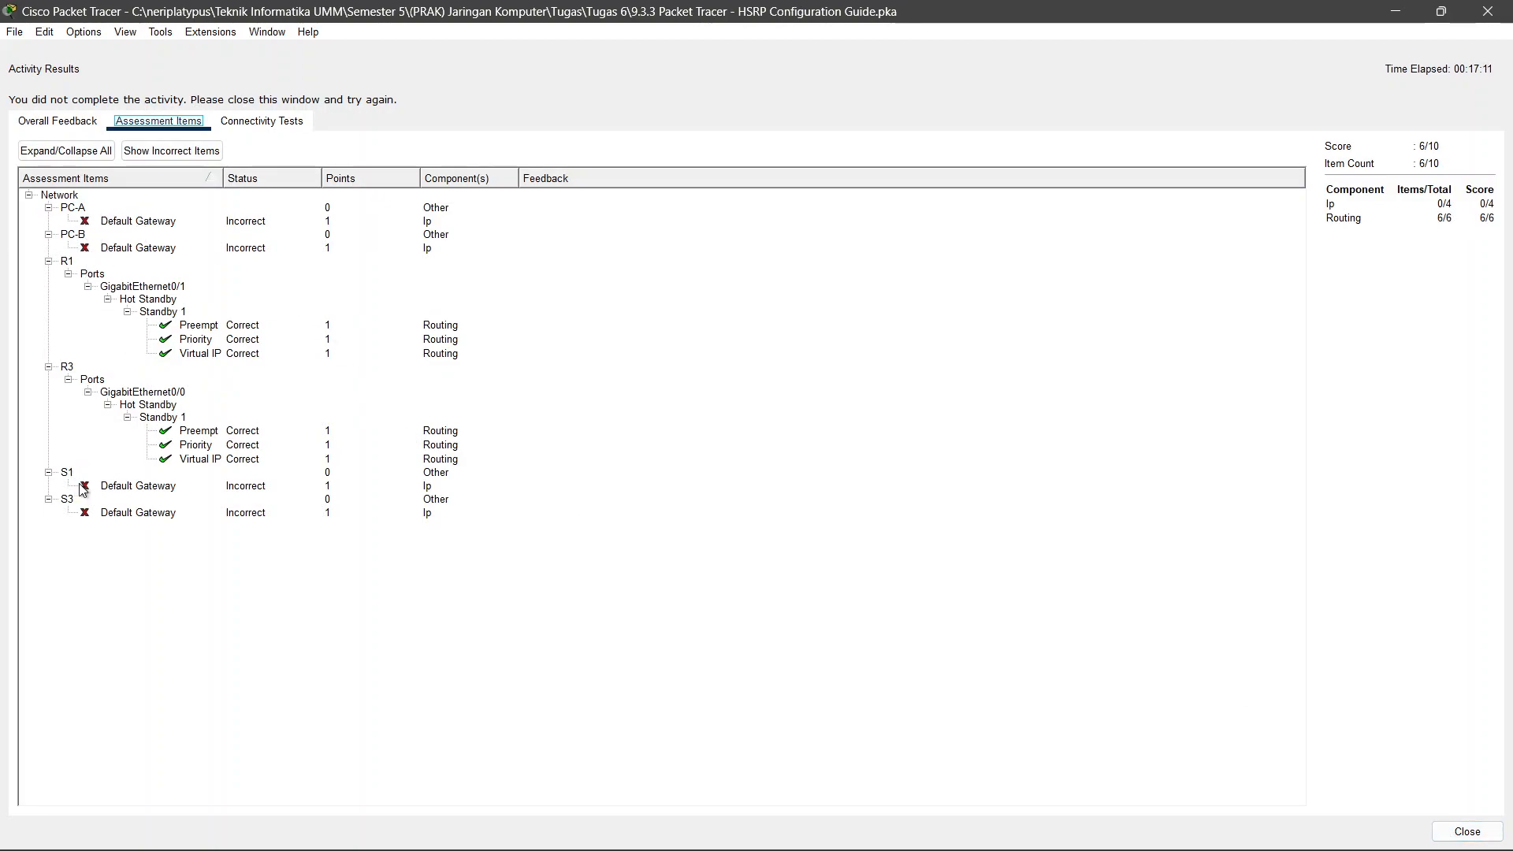
pyautogui.click(1467, 830)
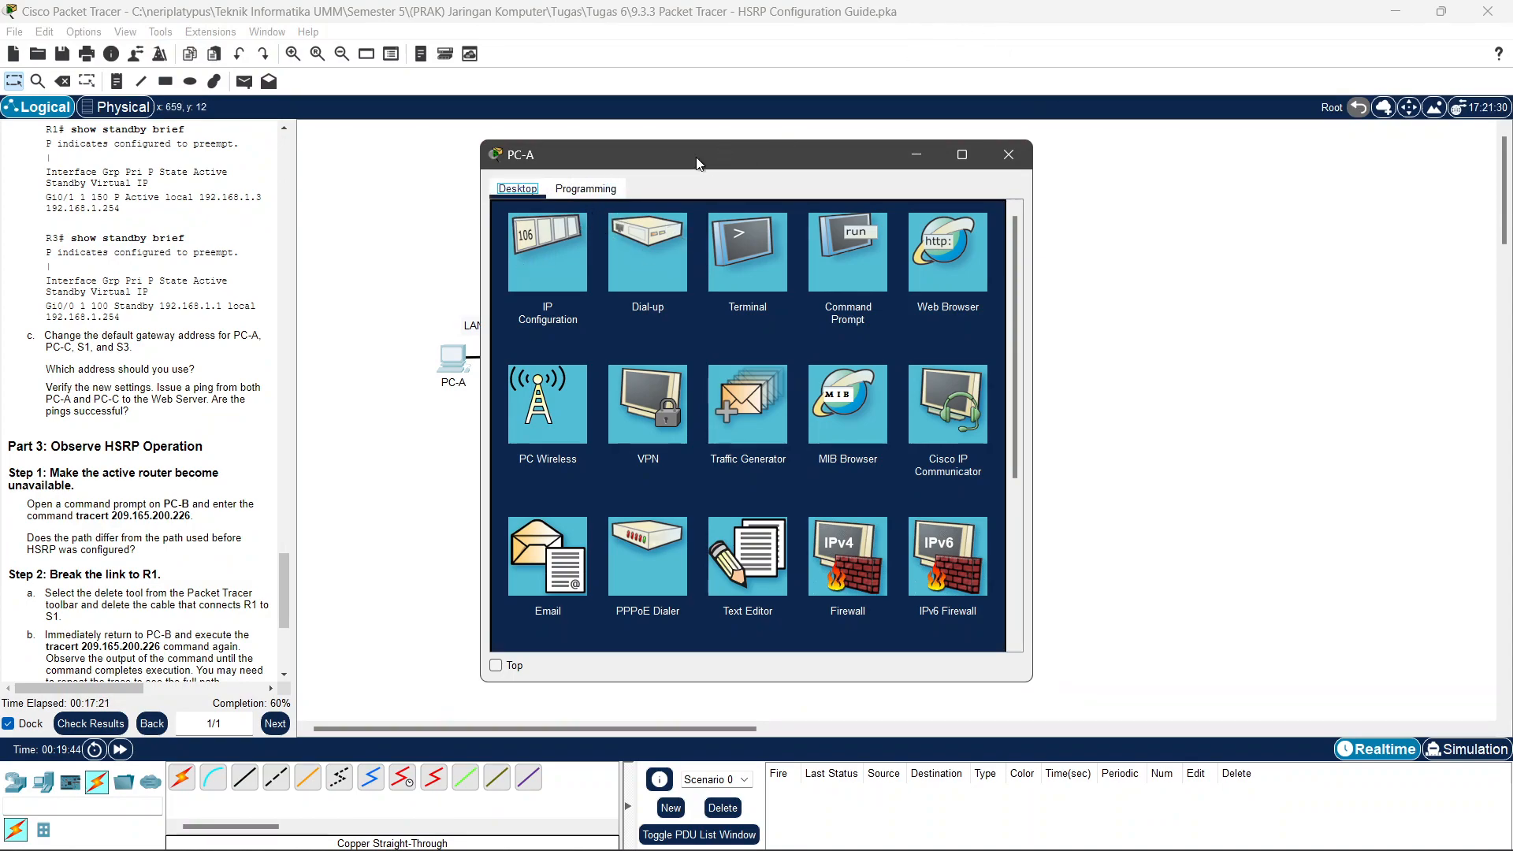
# Set PC-A's IPv4 default gateway to the virtual IP 192.168.1.254 and close its window.
pyautogui.click(584, 240)
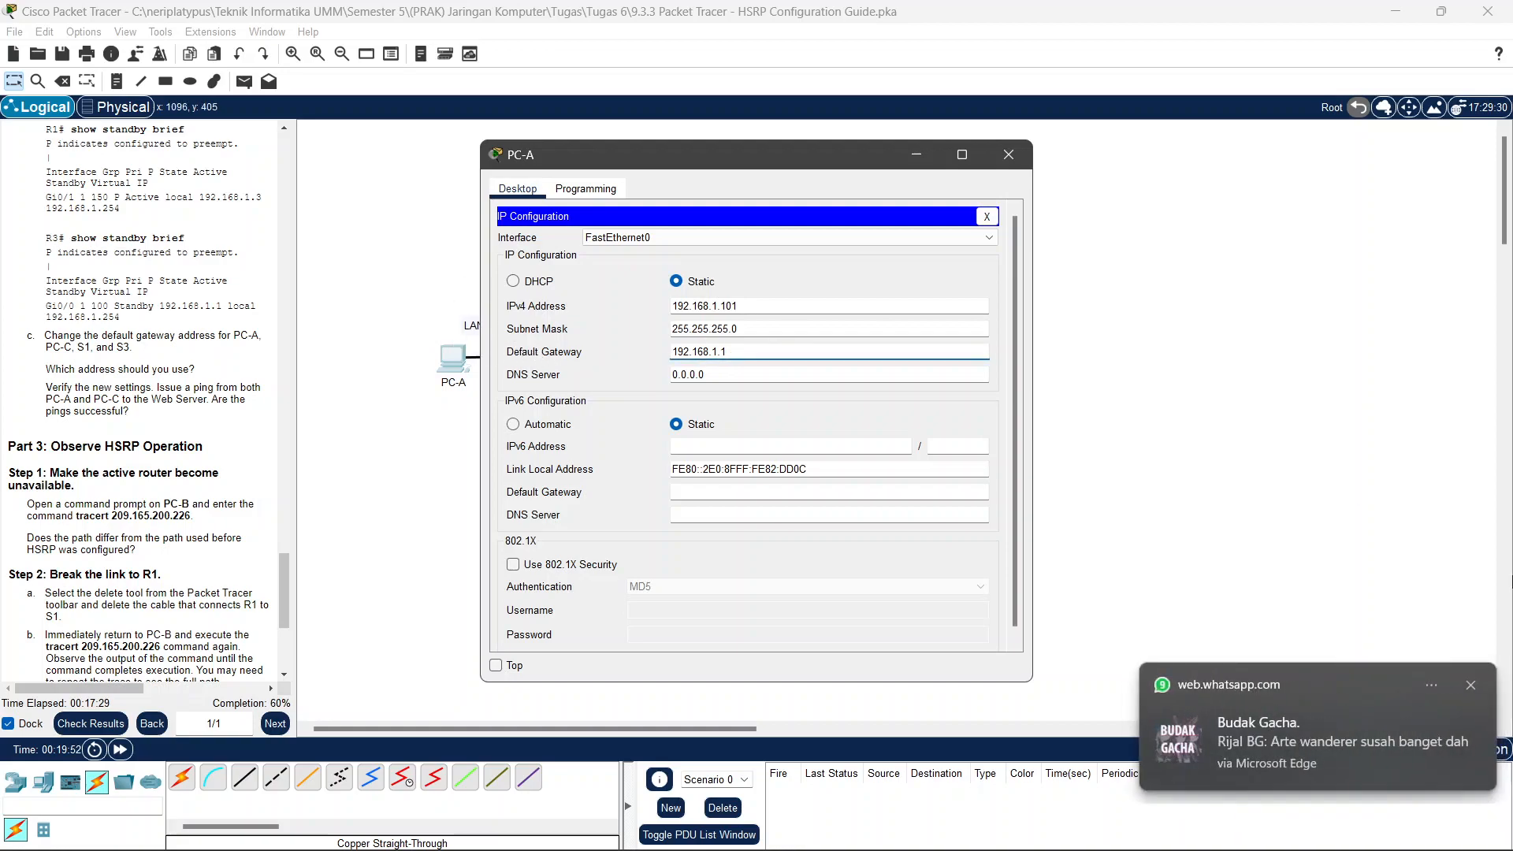
pyautogui.click(1473, 685)
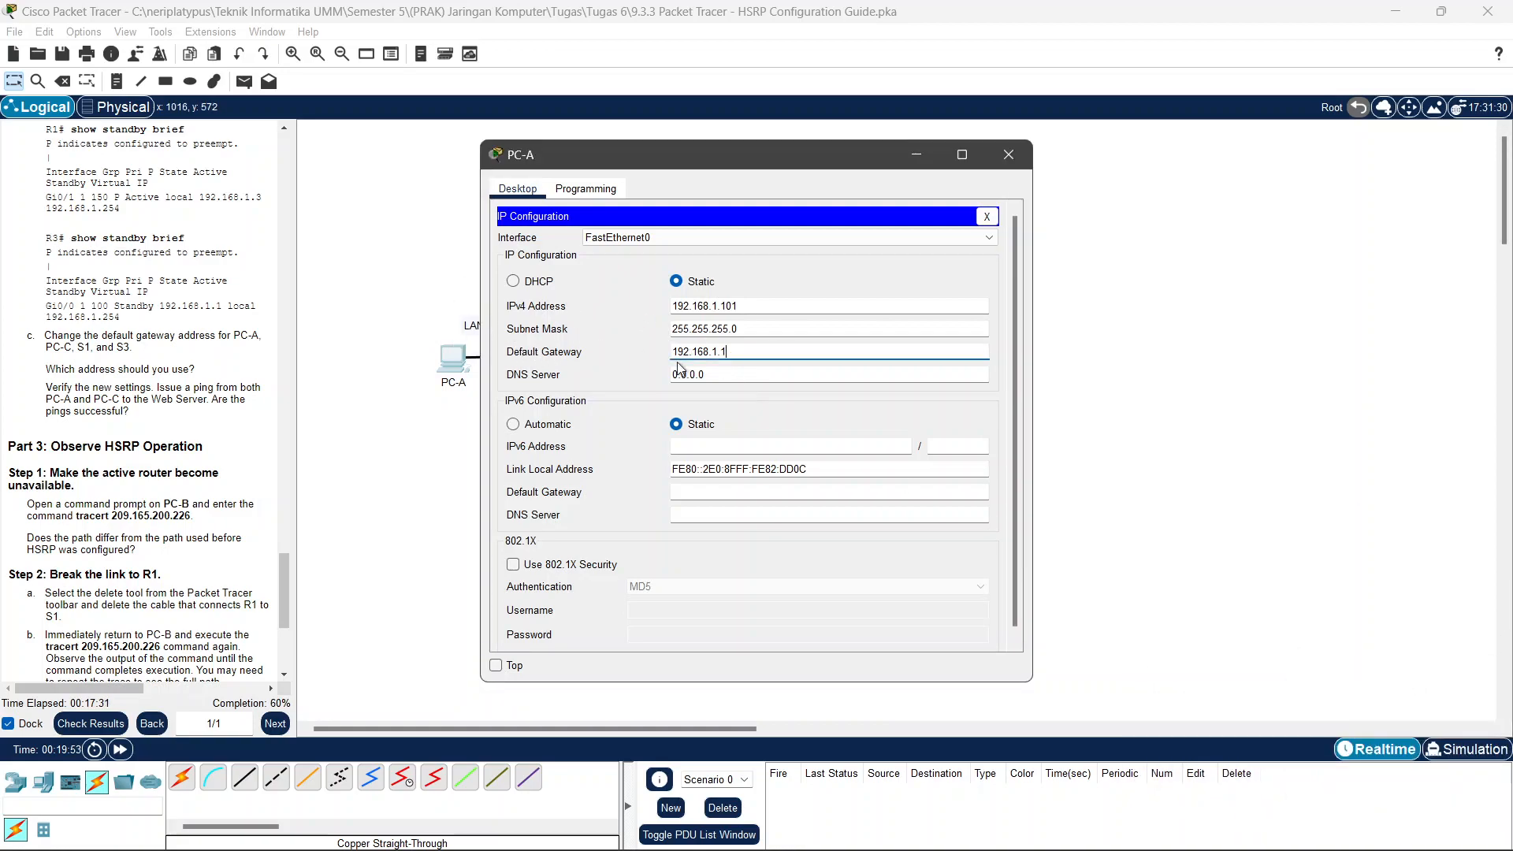
pyautogui.click(754, 347)
pyautogui.click(1009, 154)
# Widen the instructions, leave PC-B's command prompt, set its IPv4 default gateway to 192.168.1.254, and close its window.
pyautogui.moveTo(295, 272); pyautogui.dragTo(440, 268)
pyautogui.click(888, 355)
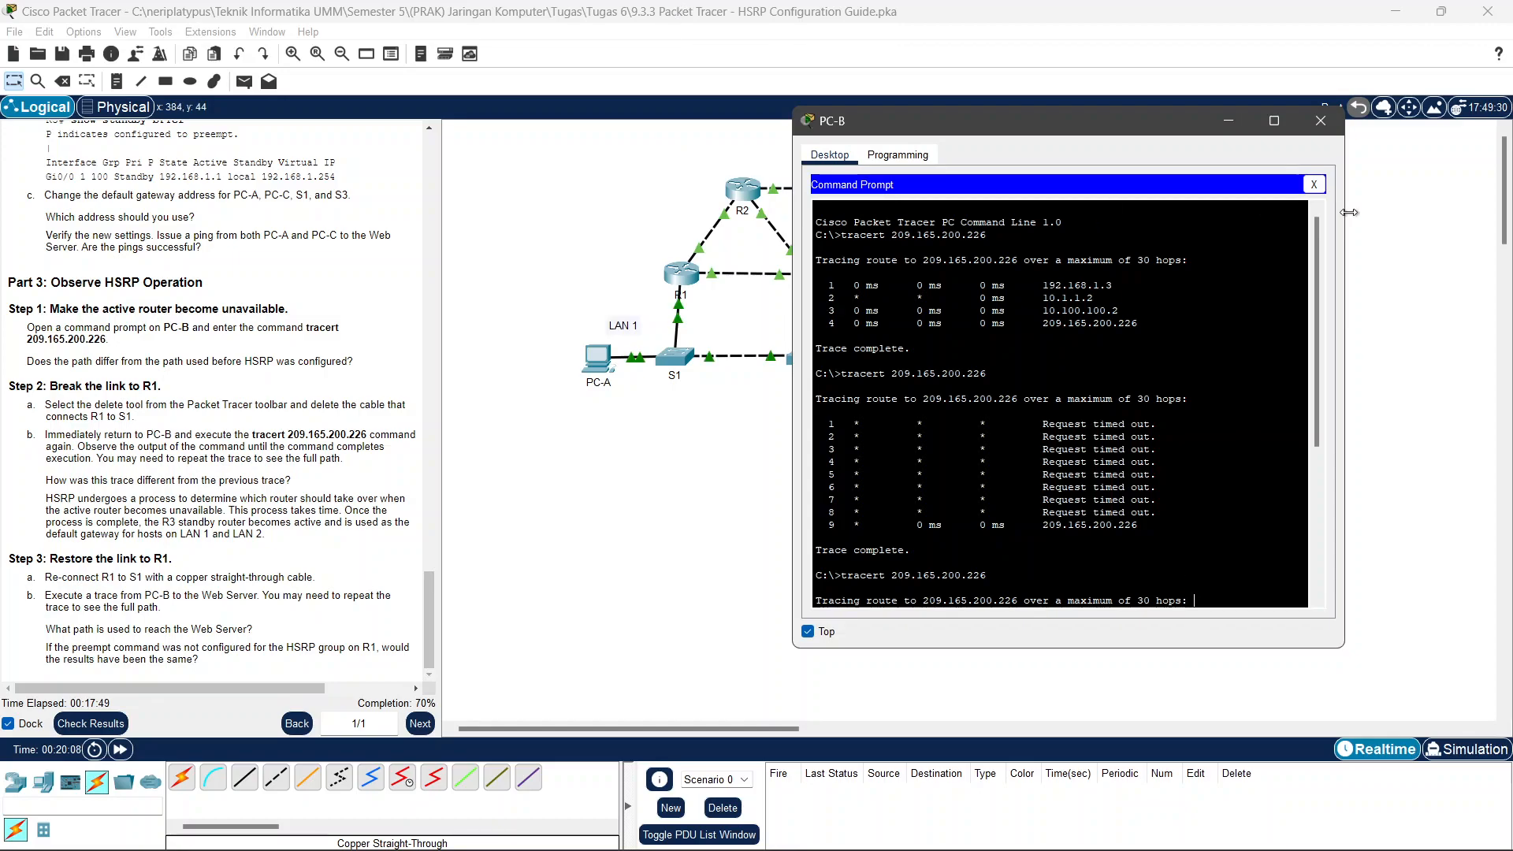
pyautogui.click(1314, 184)
pyautogui.click(848, 211)
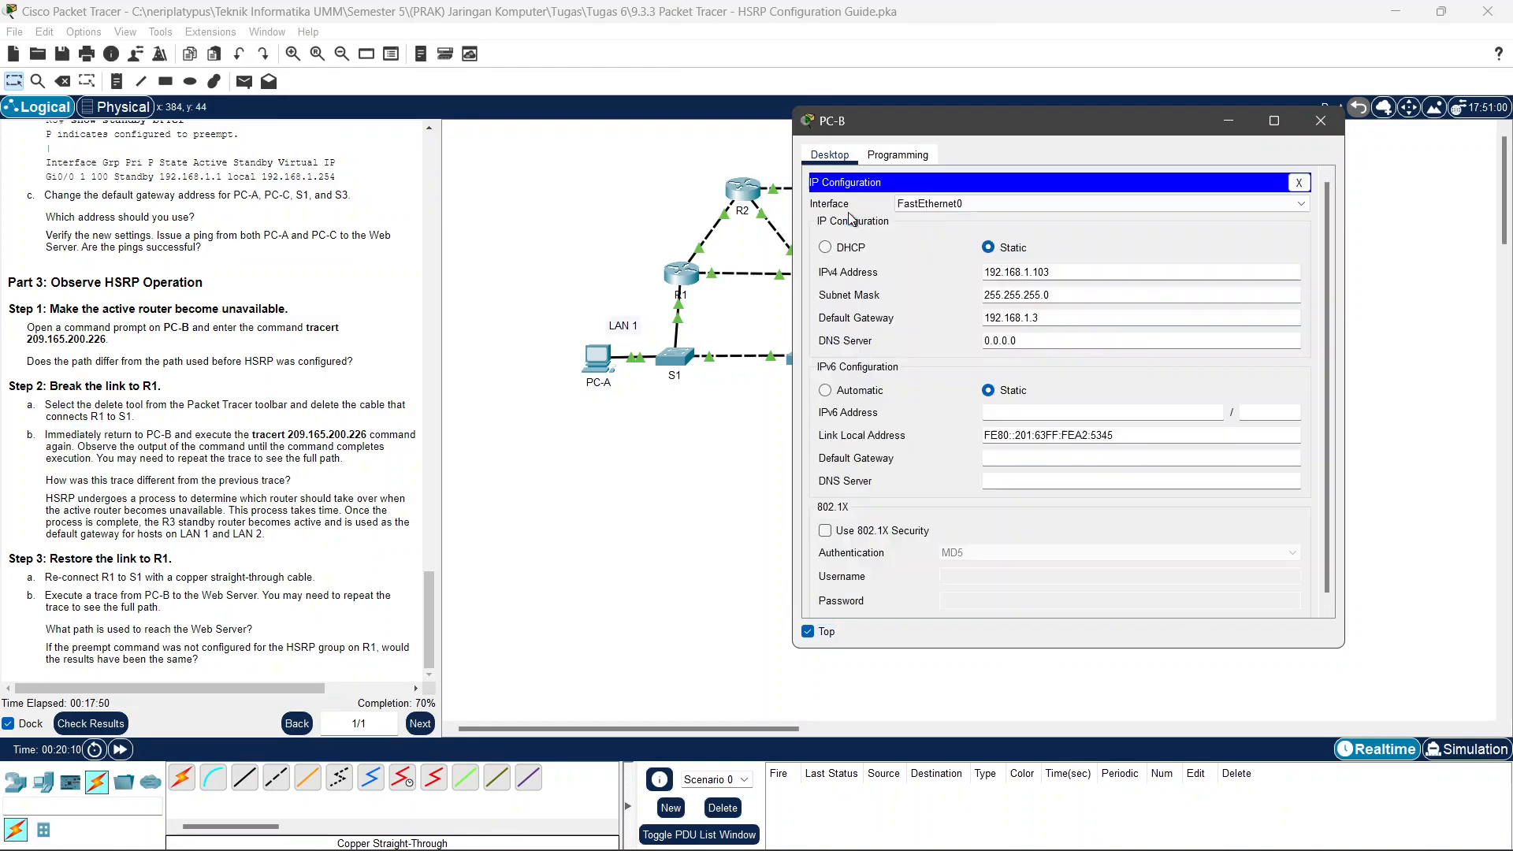
pyautogui.click(1080, 316)
pyautogui.press('BackSpace')
pyautogui.click(1321, 119)
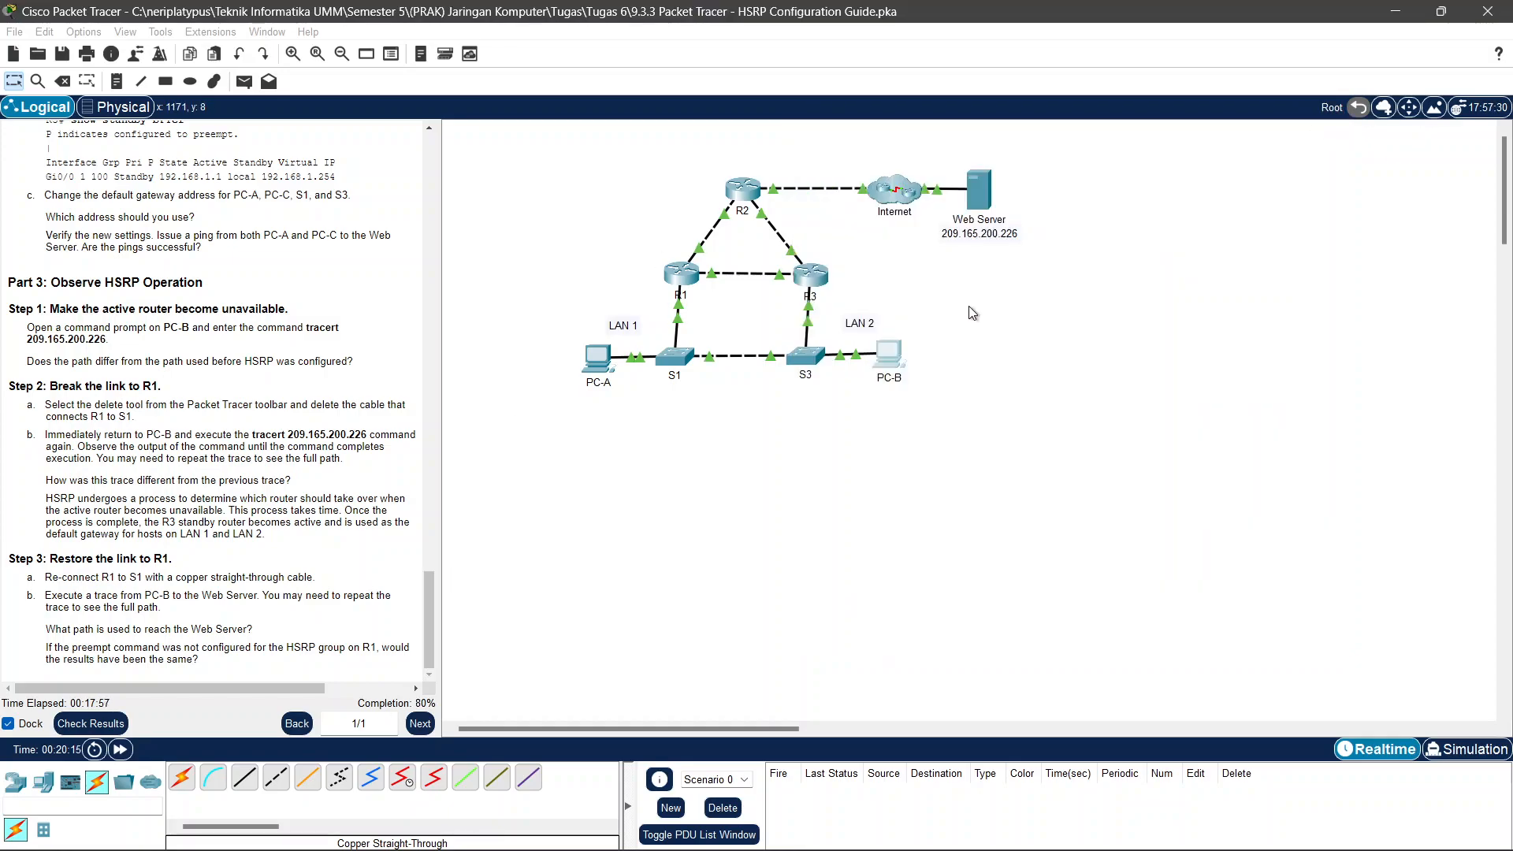
# Open S1's CLI and enter global configuration mode with en and conf t.
pyautogui.click(679, 358)
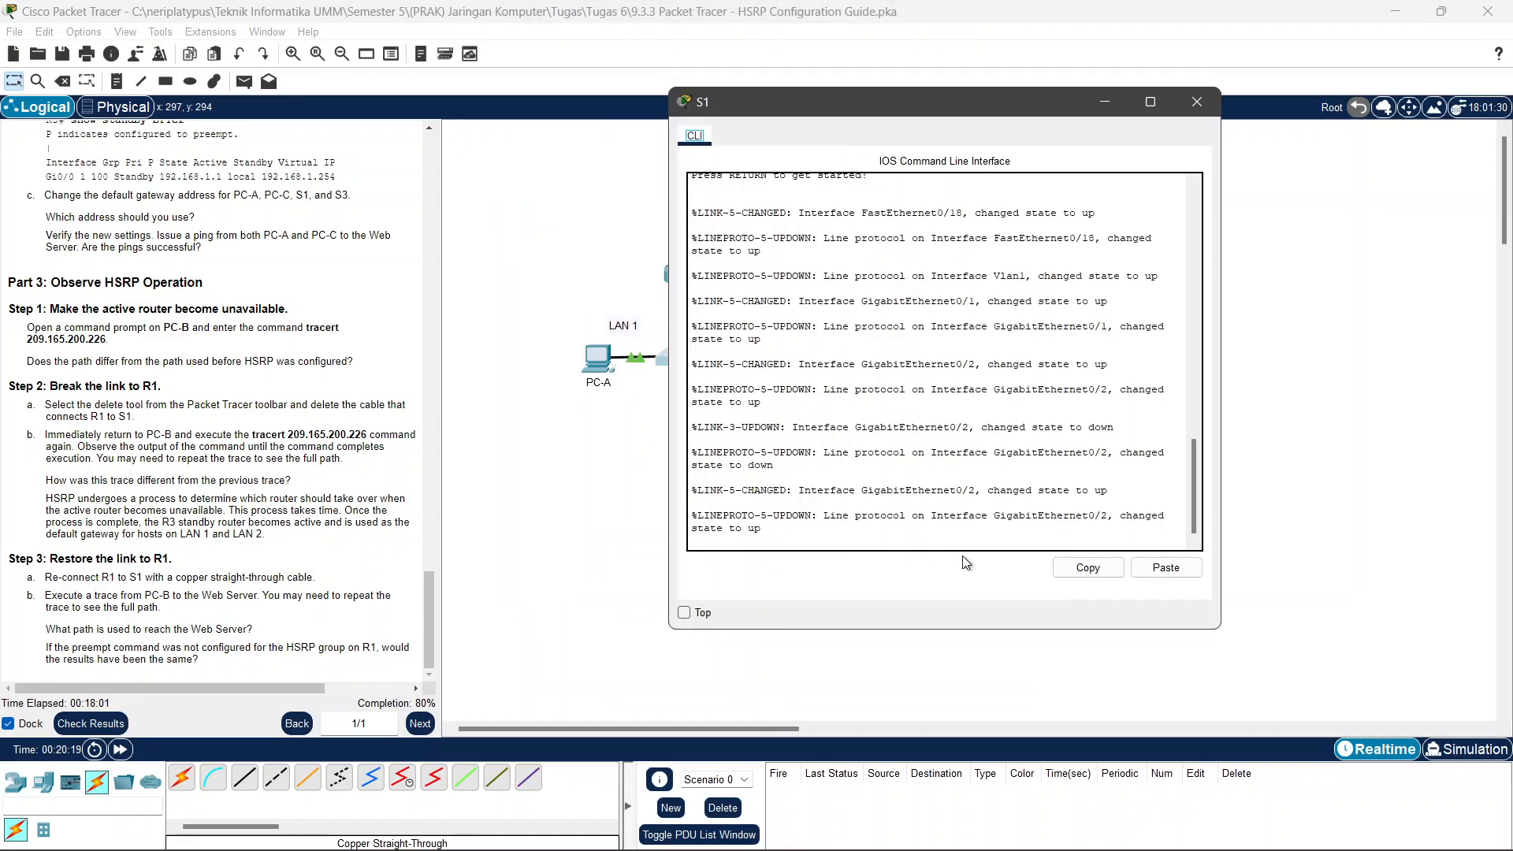
pyautogui.click(946, 550)
pyautogui.press('Return')
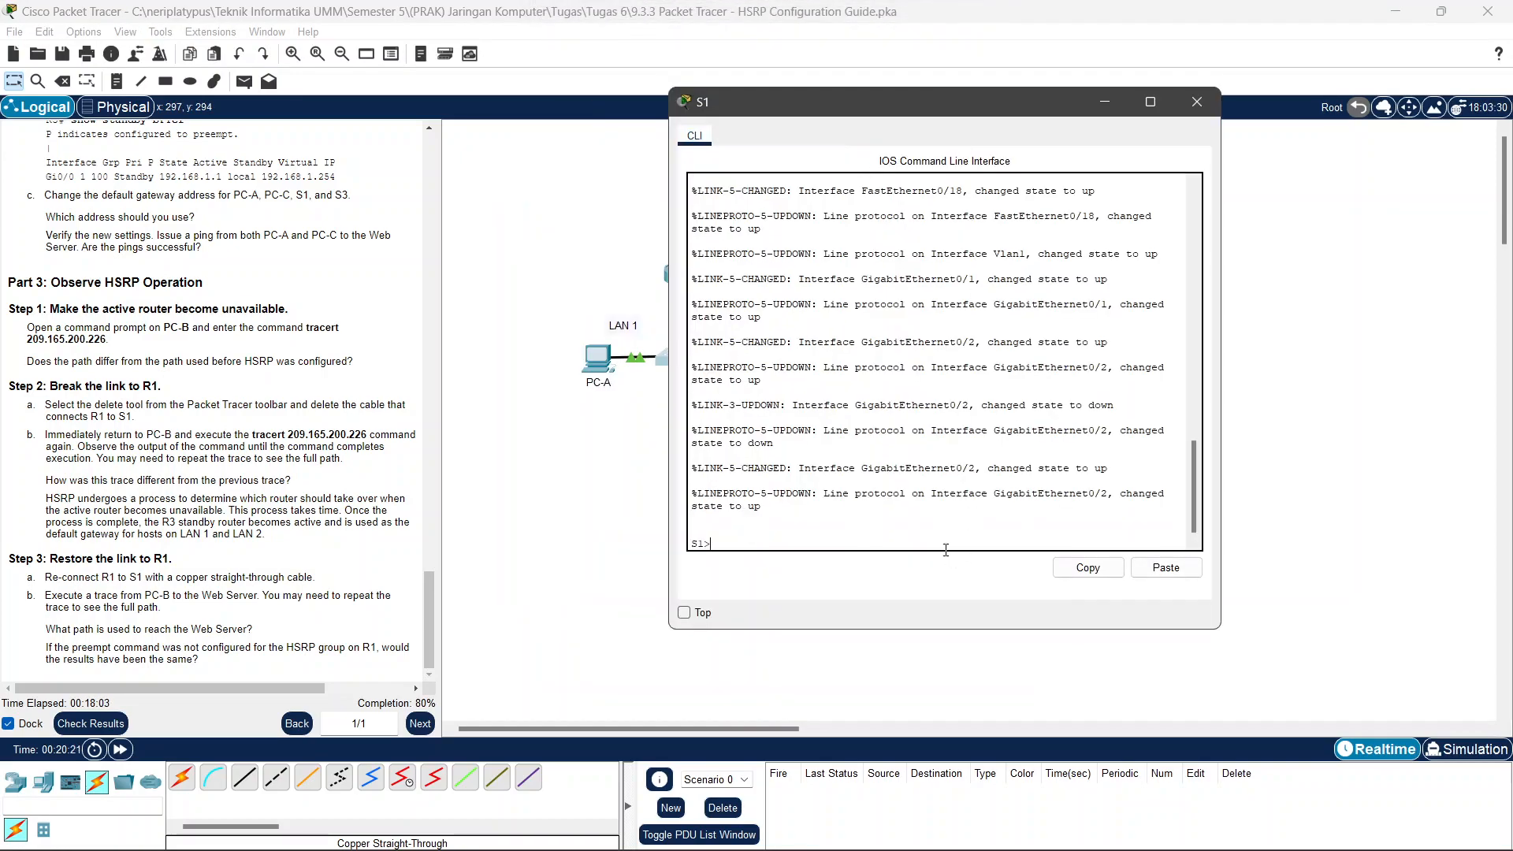
pyautogui.write('en')
pyautogui.press('Return')
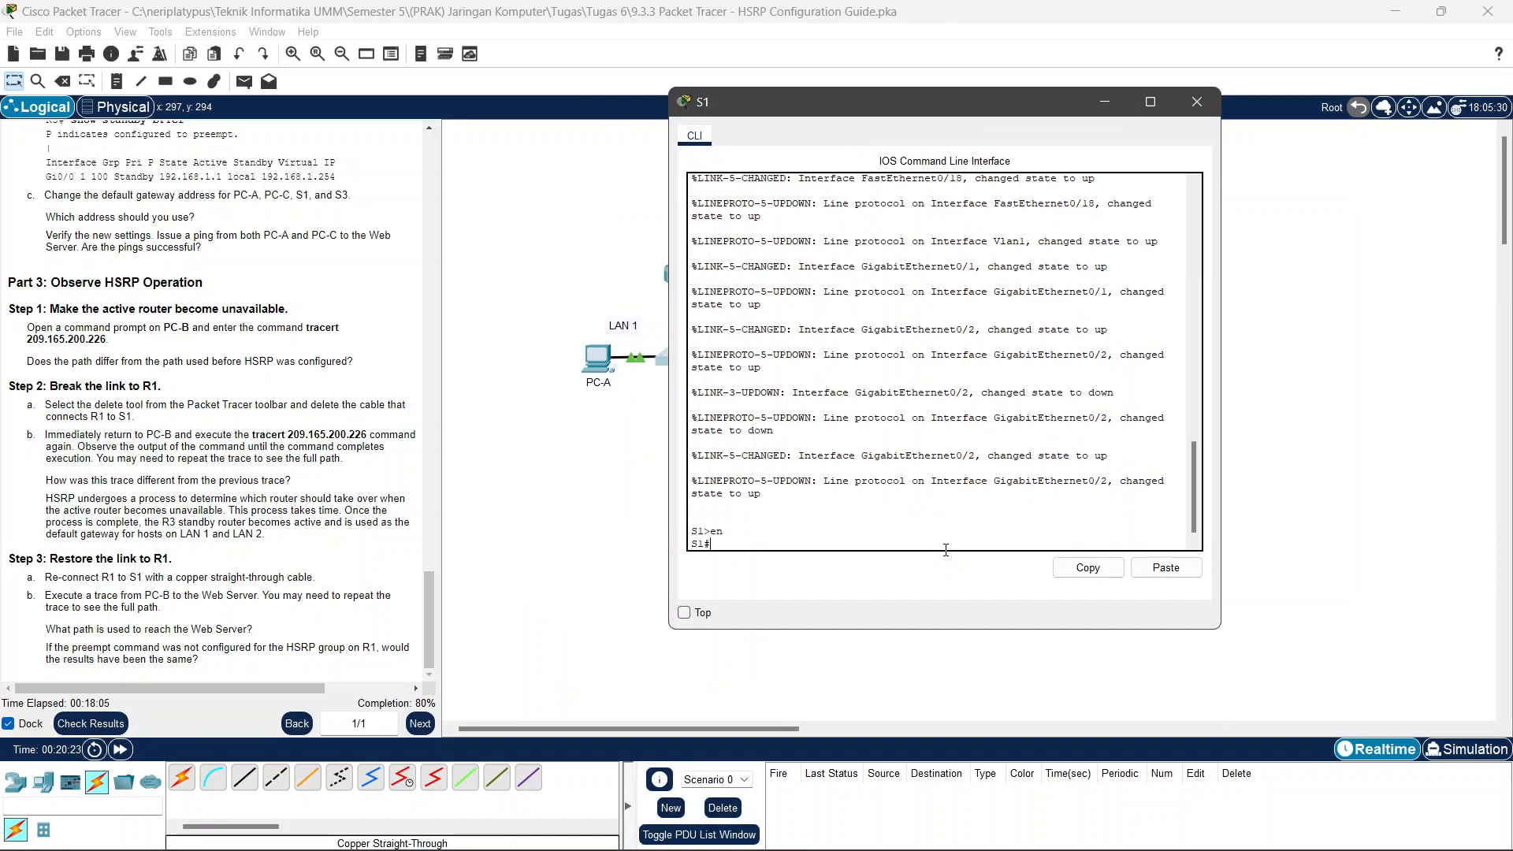
pyautogui.write('conf t')
pyautogui.press('Return')
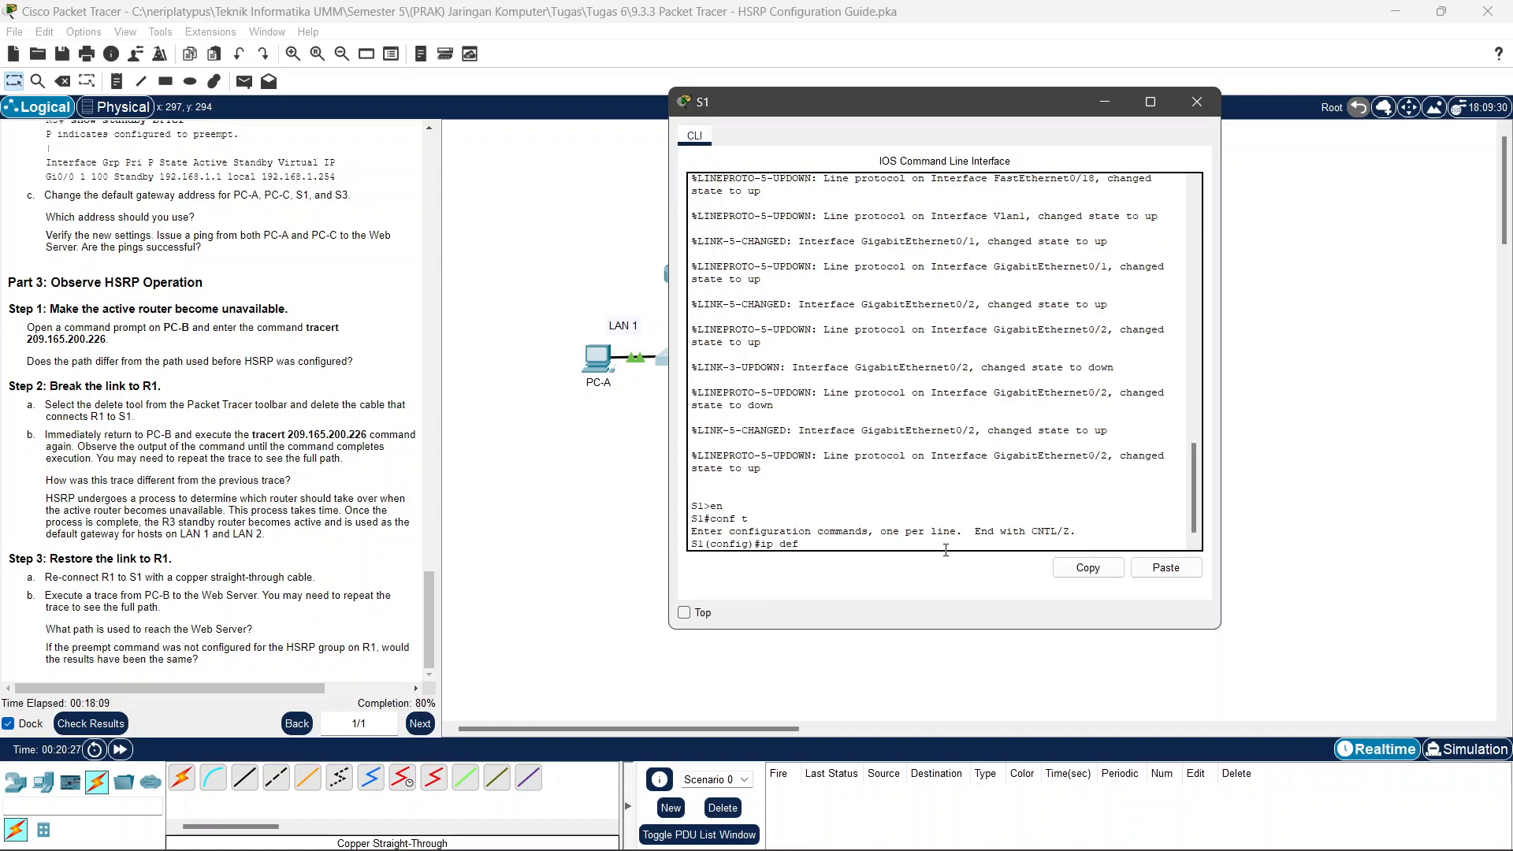
# Write ip default-gateway 192.168.1.254 at S1's configuration prompt, copy the command text, and try pasting it on the same line.
pyautogui.write('ip default-gateway 192.168.1.')
pyautogui.write('35')
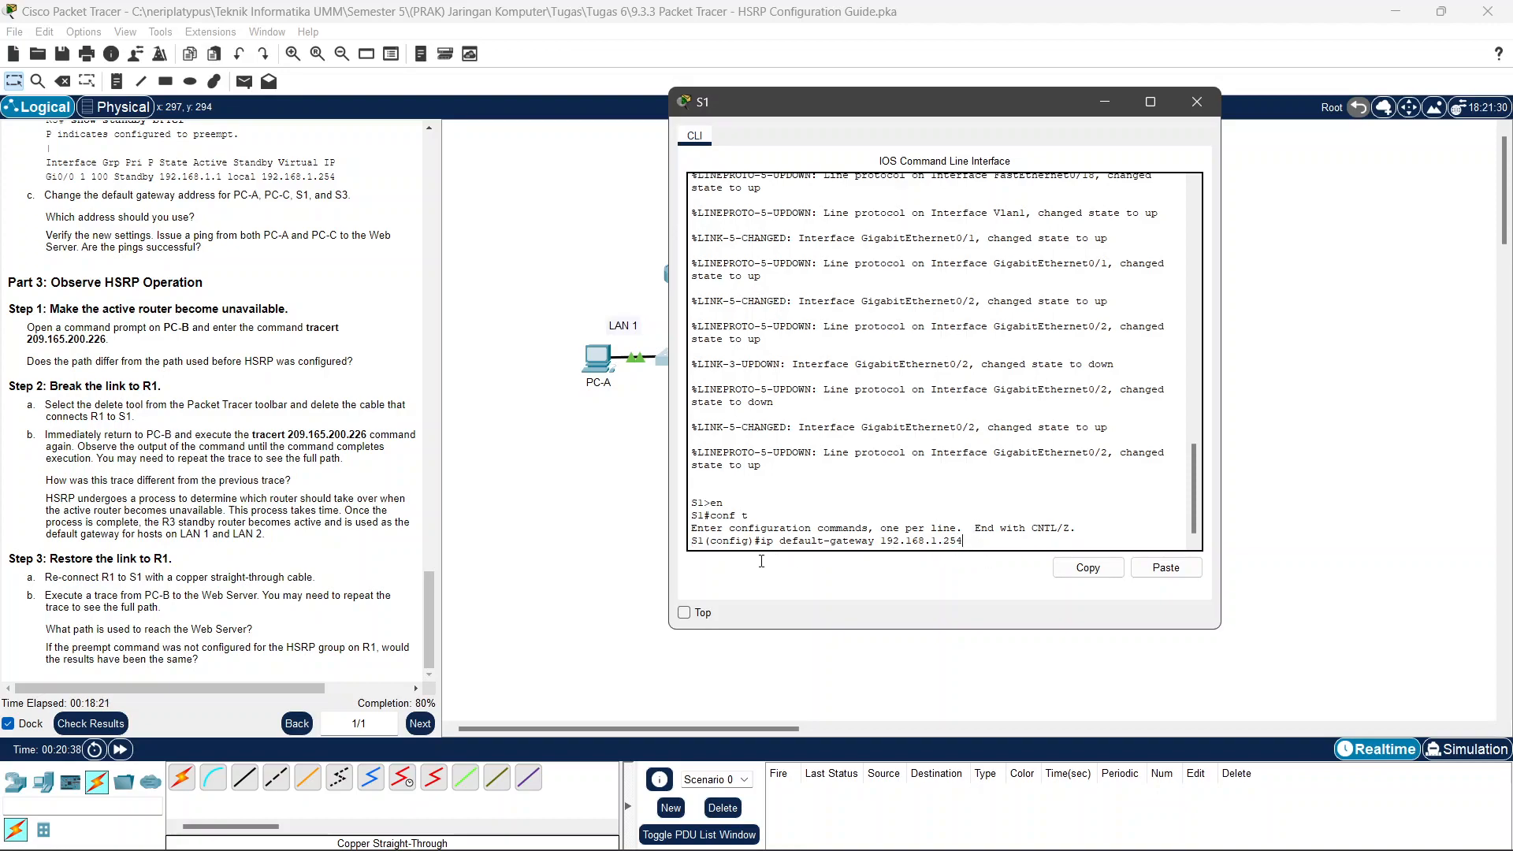
pyautogui.moveTo(755, 543); pyautogui.dragTo(964, 543)
pyautogui.hotkey('ctrl', 'c')
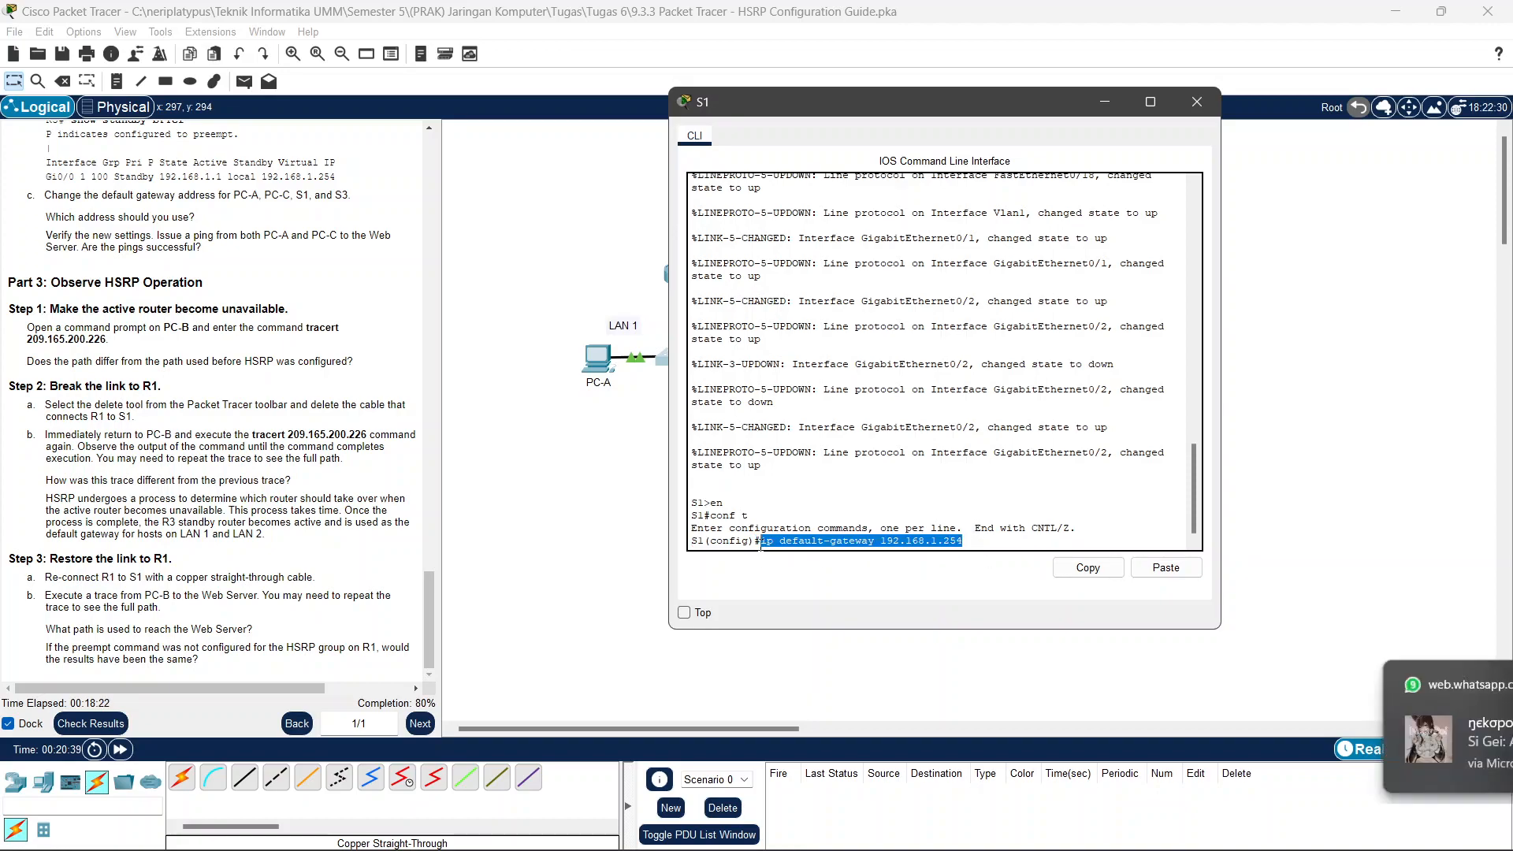
pyautogui.click(1095, 569)
pyautogui.click(1148, 569)
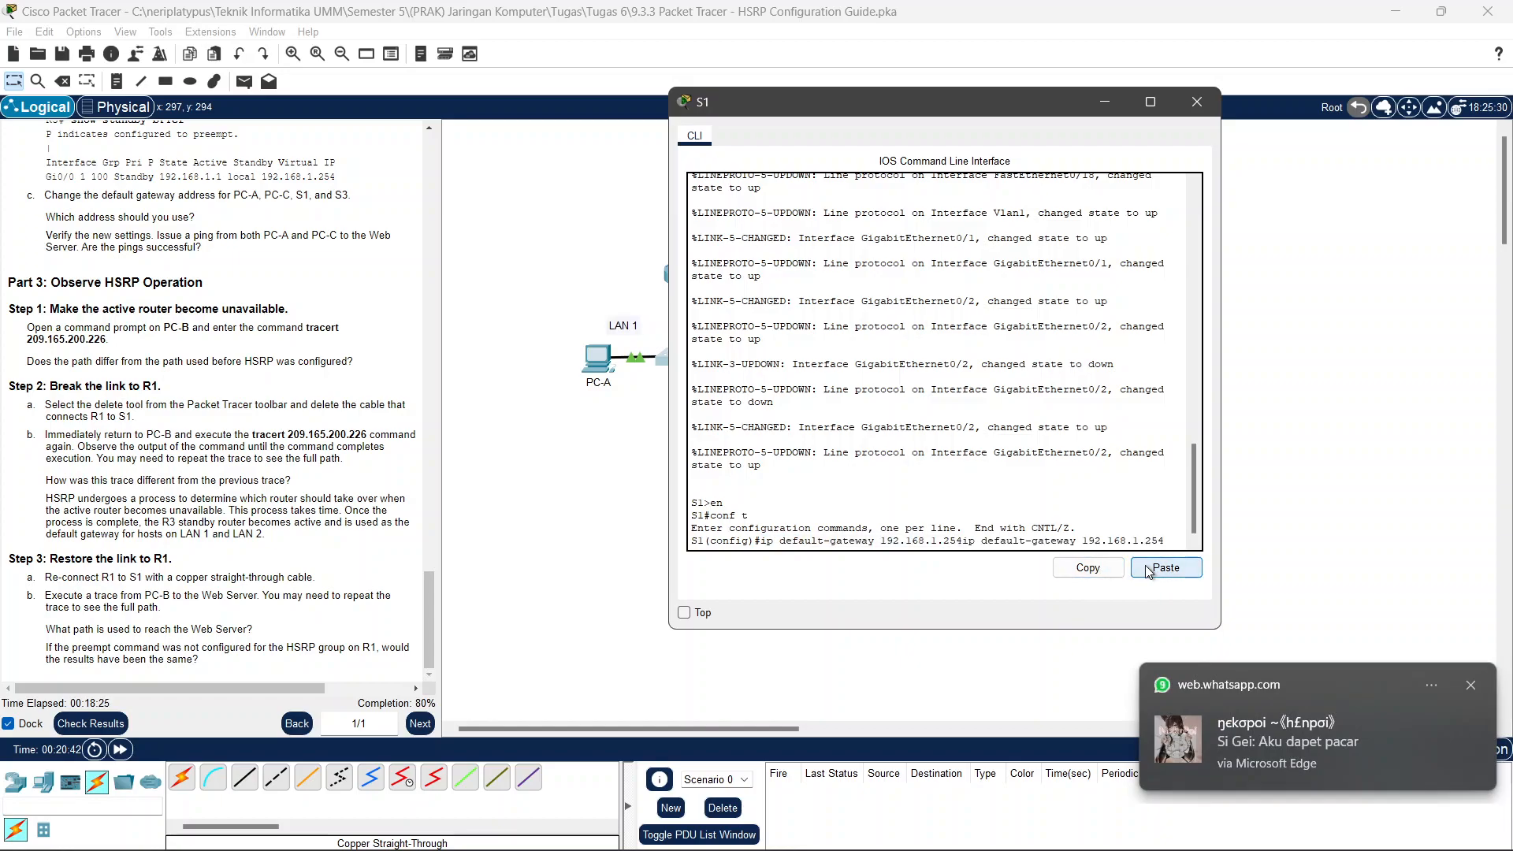
# Erase the duplicated command text, run ip default-gateway 192.168.1.254 on S1, and close its window.
pyautogui.press('BackSpace')
pyautogui.press('BackSpace')
pyautogui.press('BackSpace')
pyautogui.press('BackSpace')
pyautogui.press('BackSpace')
pyautogui.press('BackSpace')
pyautogui.press('BackSpace')
pyautogui.press('BackSpace')
pyautogui.press('BackSpace')
pyautogui.press('BackSpace')
pyautogui.press('BackSpace')
pyautogui.press('BackSpace')
pyautogui.press('BackSpace')
pyautogui.press('BackSpace')
pyautogui.press('BackSpace')
pyautogui.press('BackSpace')
pyautogui.press('BackSpace')
pyautogui.press('BackSpace')
pyautogui.press('BackSpace')
pyautogui.press('Return')
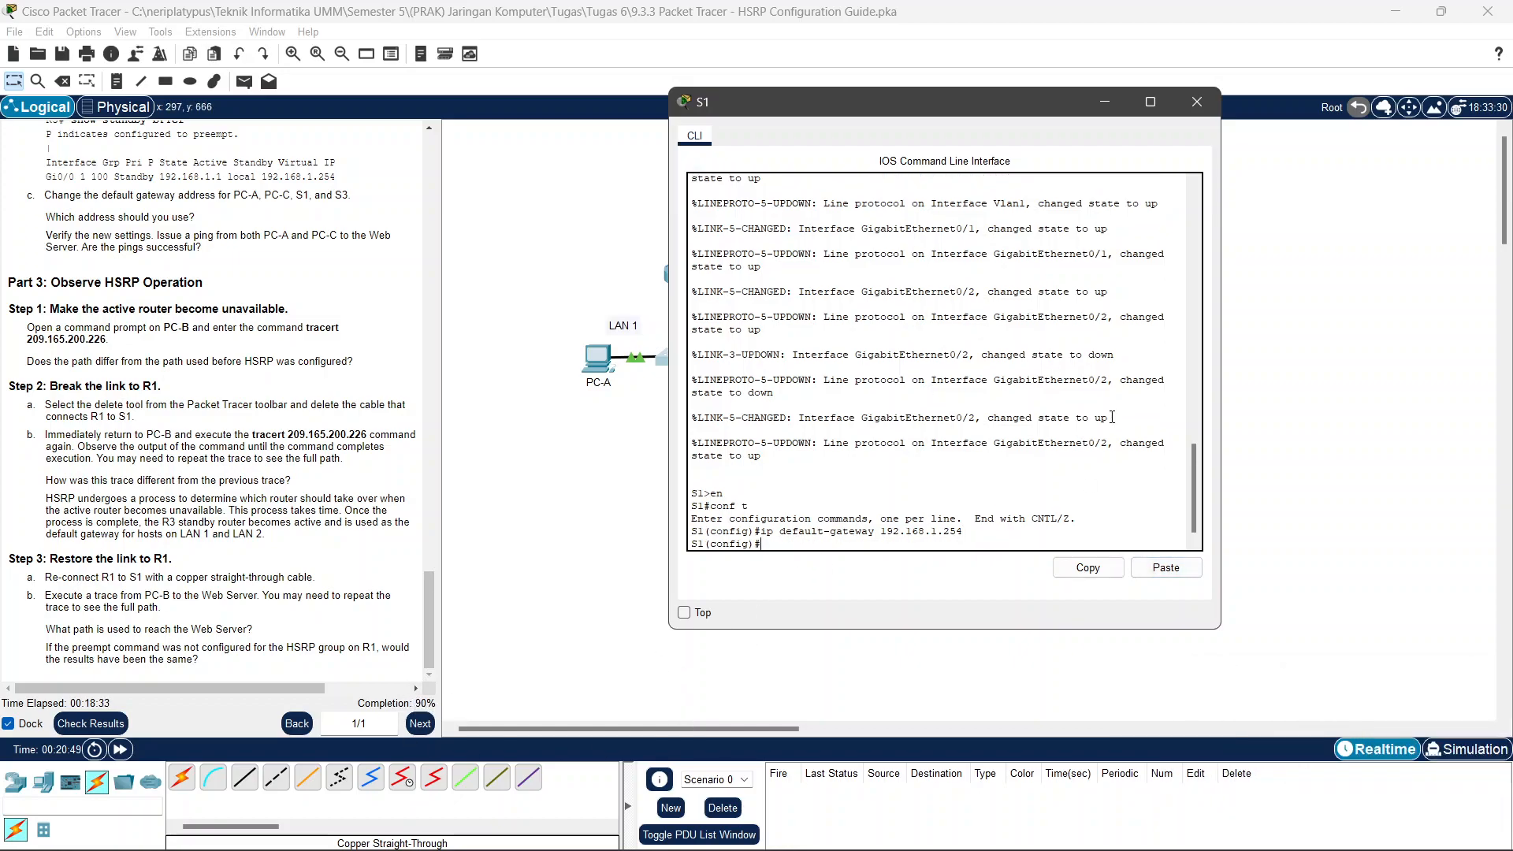
pyautogui.click(1197, 102)
# Open S3's CLI, enter global configuration mode with en and conf t, and run the copied ip default-gateway 192.168.1.254 command.
pyautogui.click(817, 357)
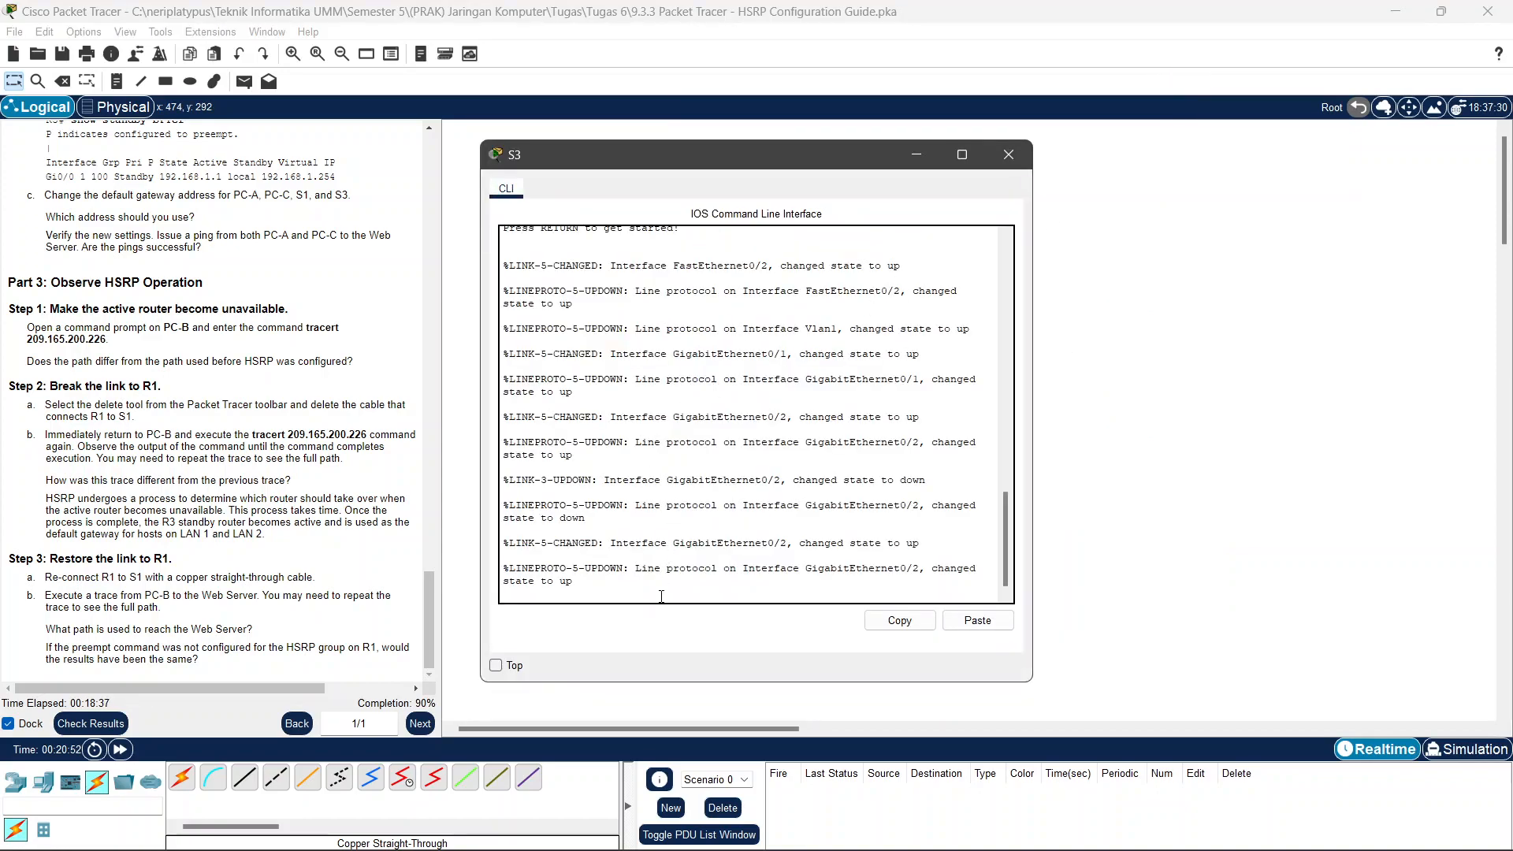
pyautogui.press('Return')
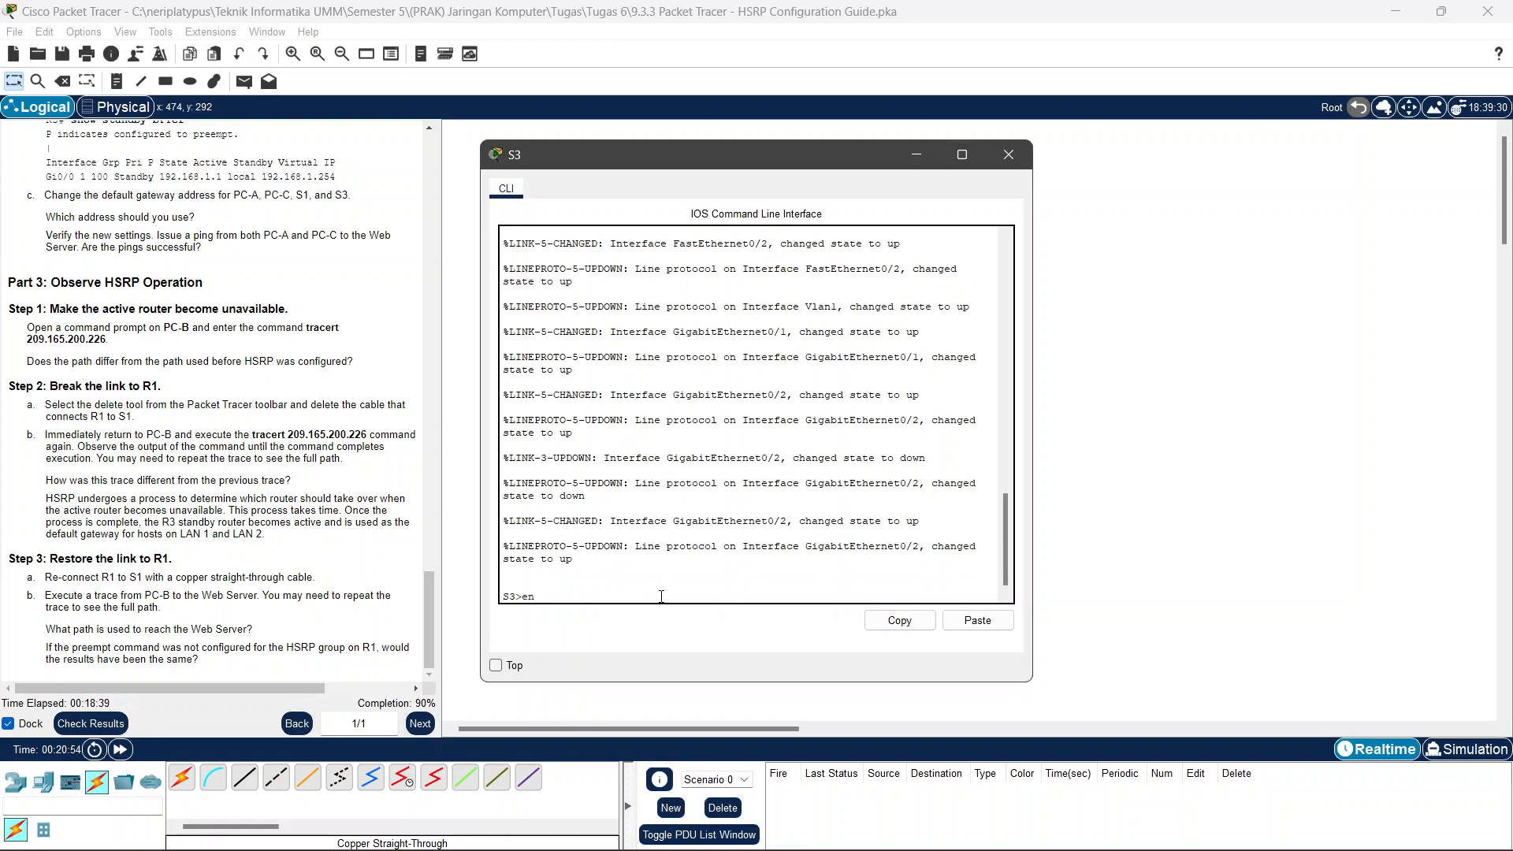
pyautogui.write('en')
pyautogui.press('Return')
pyautogui.write('conf ')
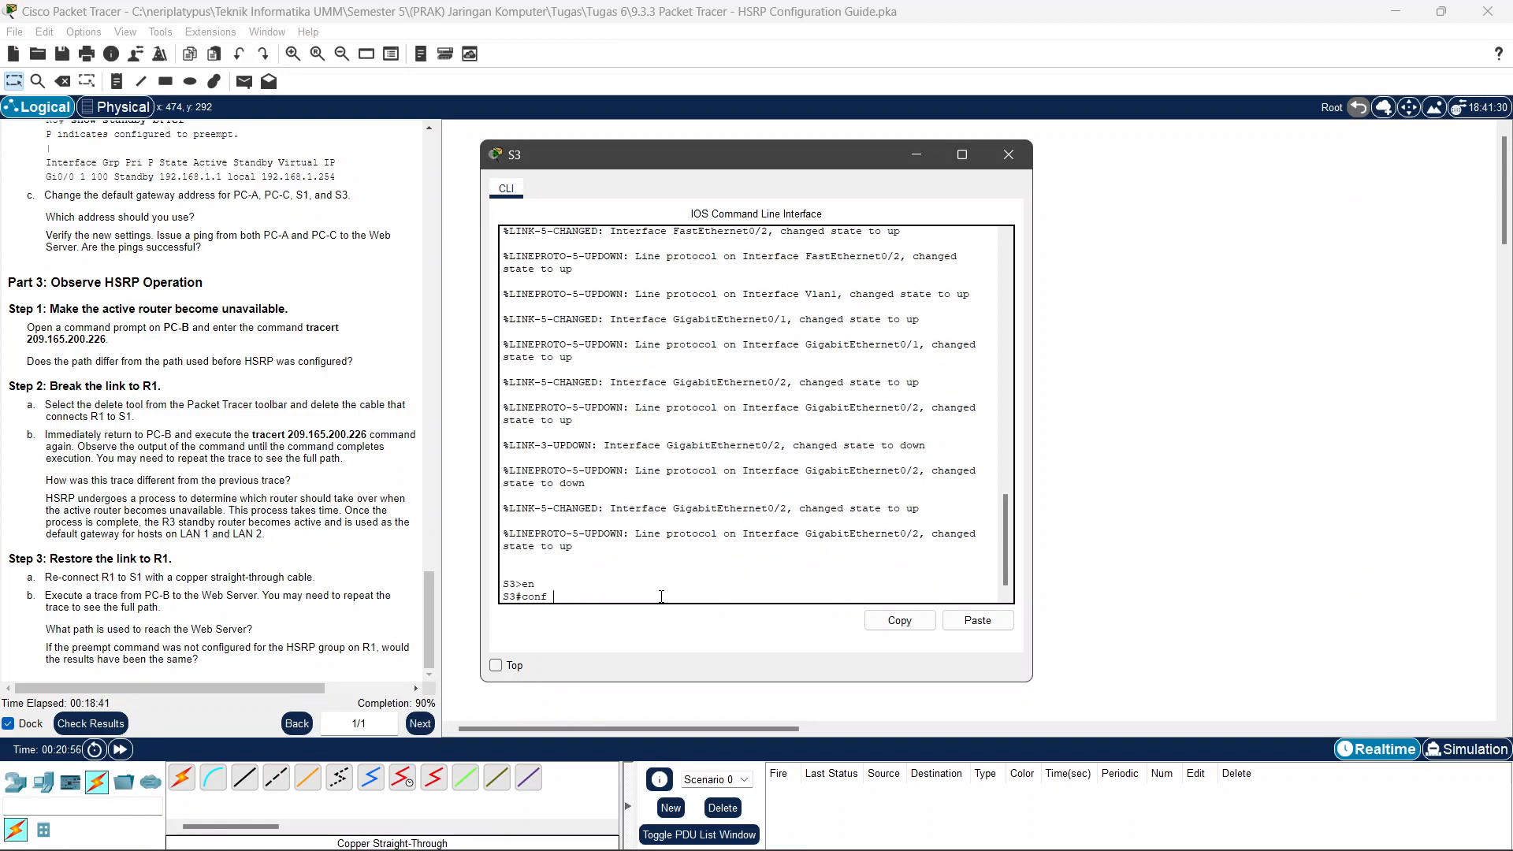
pyautogui.write('t')
pyautogui.press('Return')
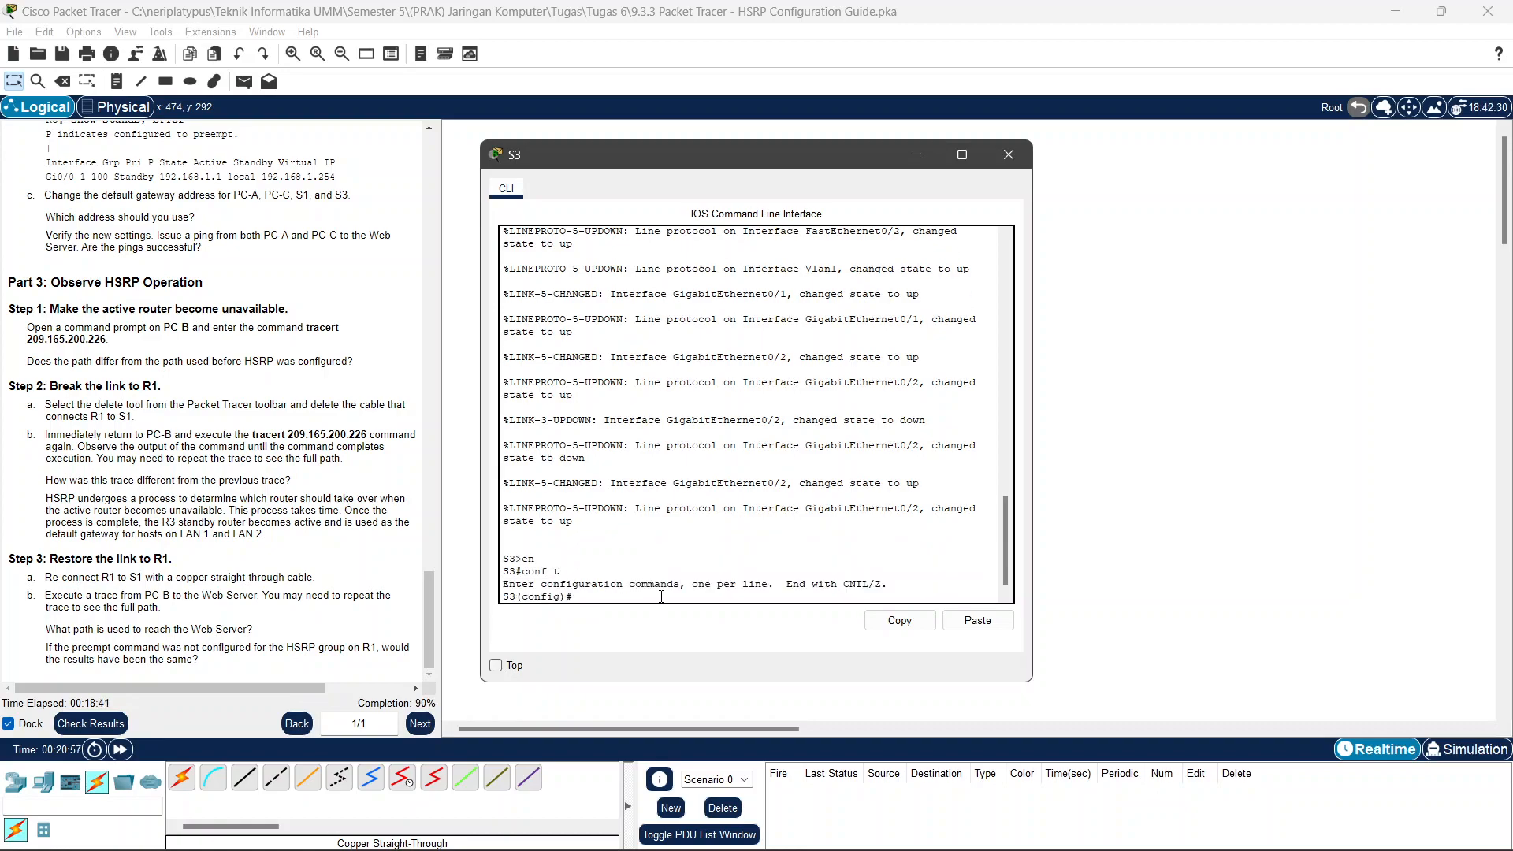
pyautogui.click(977, 622)
pyautogui.press('Return')
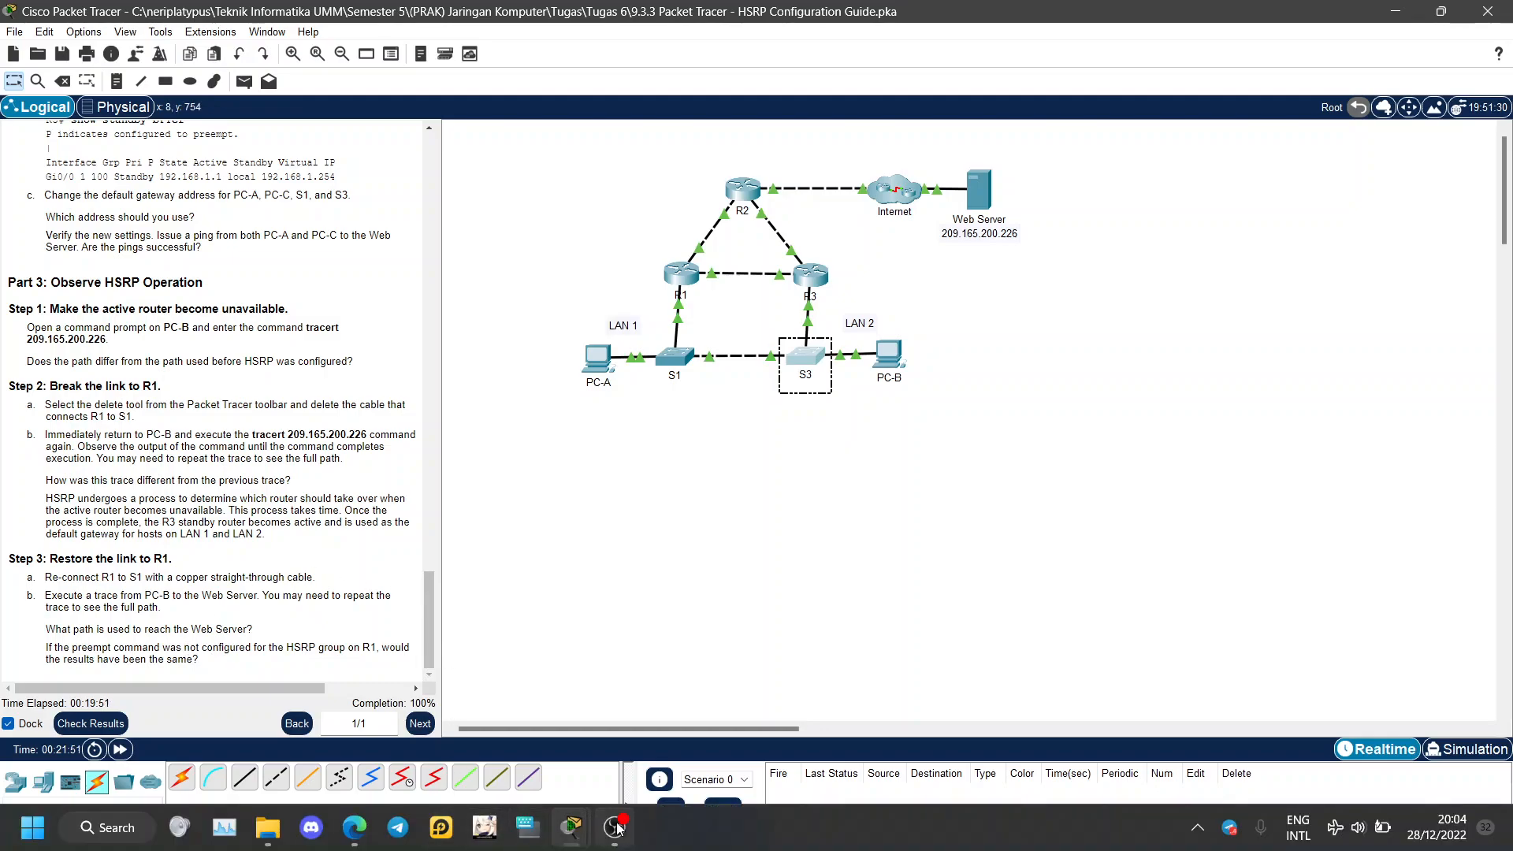
pyautogui.moveTo(614, 828)
pyautogui.click(605, 728)
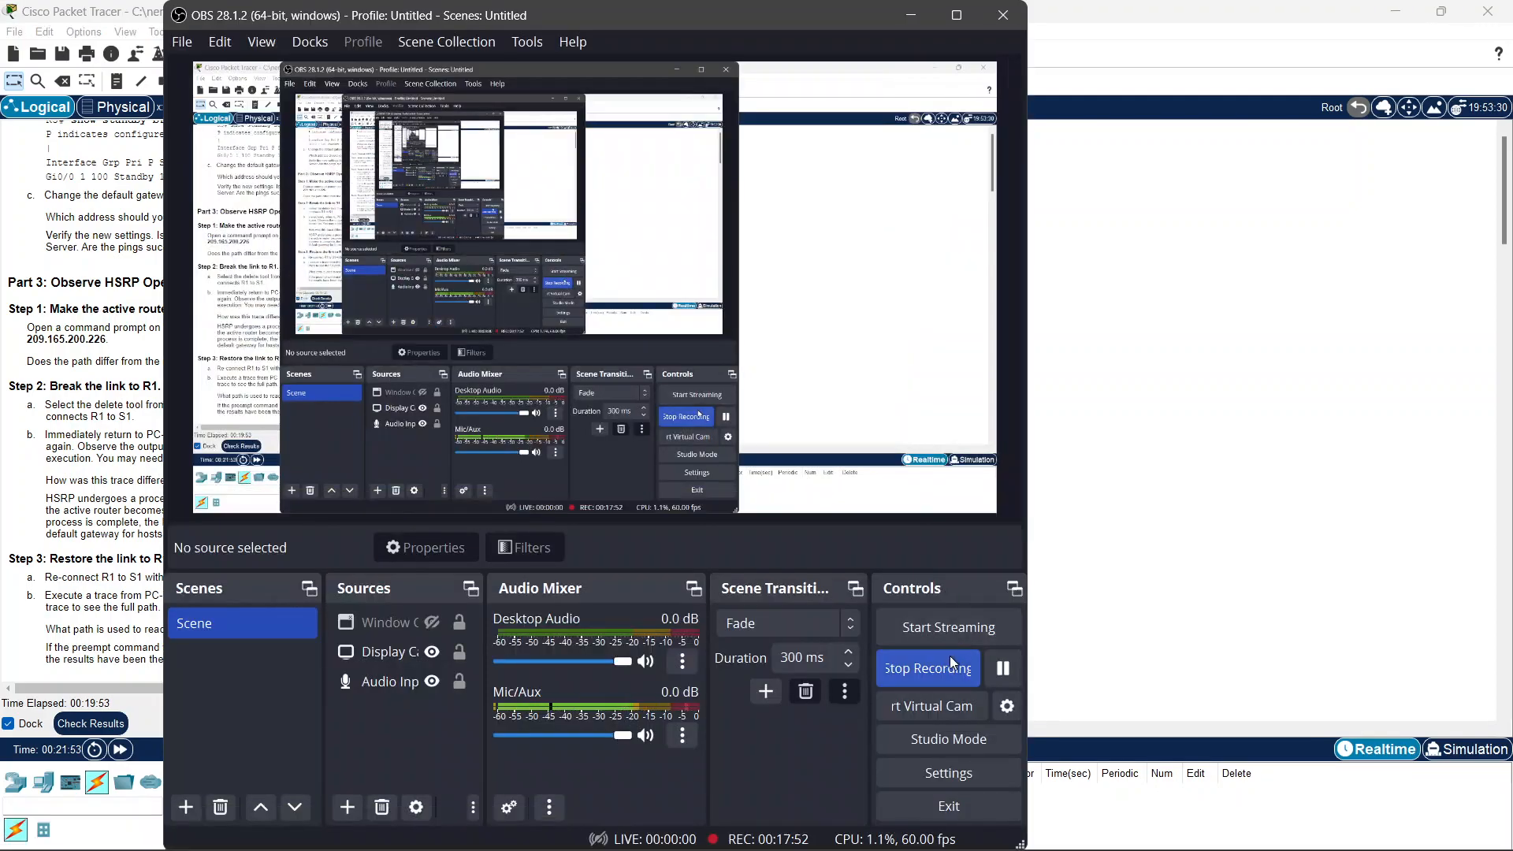